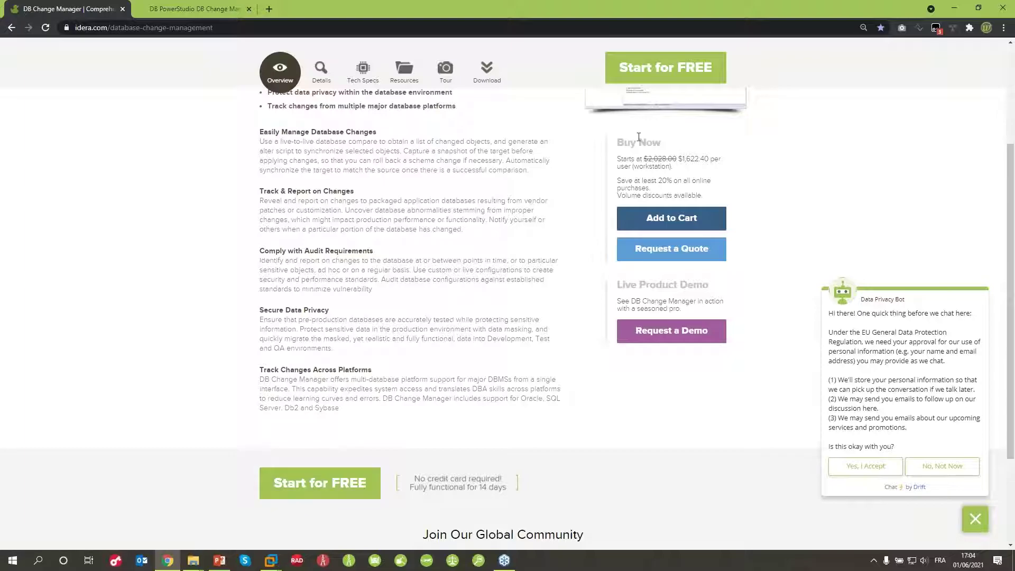
Launch DB Change Manager after returning to the start of its product page.
scroll(532, 318, "up", 1)
scroll(532, 318, "up", 5)
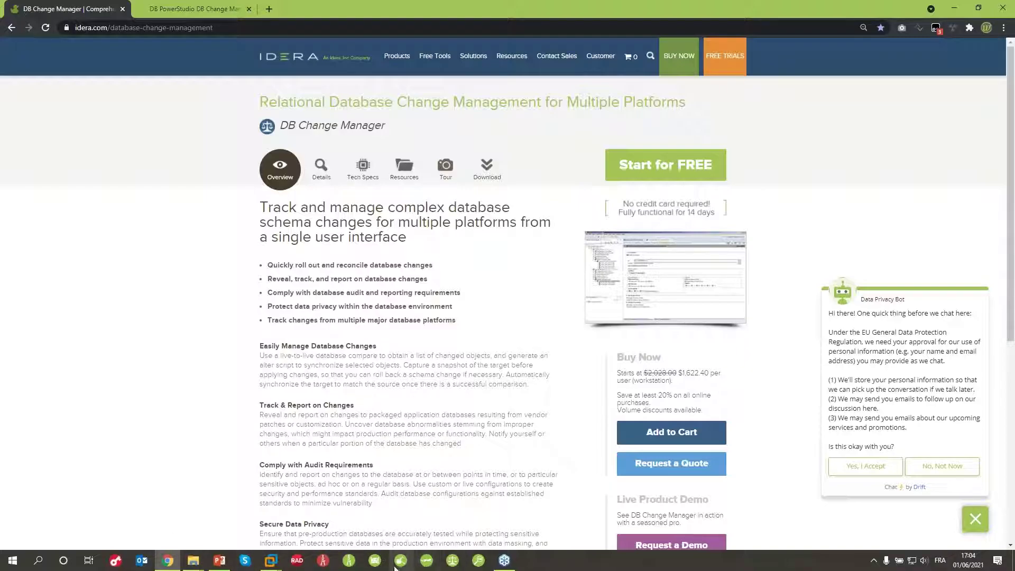
left_click(452, 560)
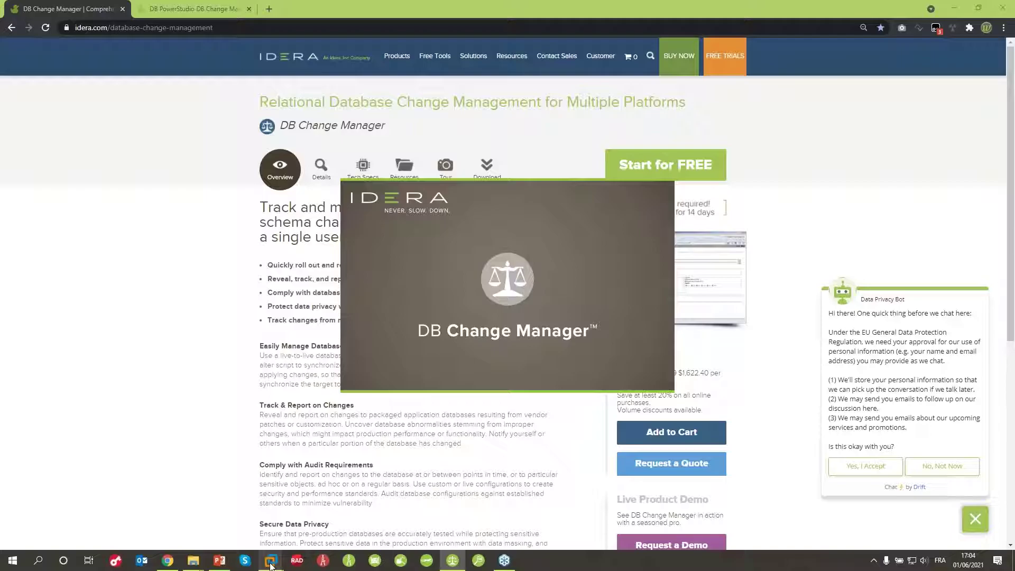
mouse_move(271, 565)
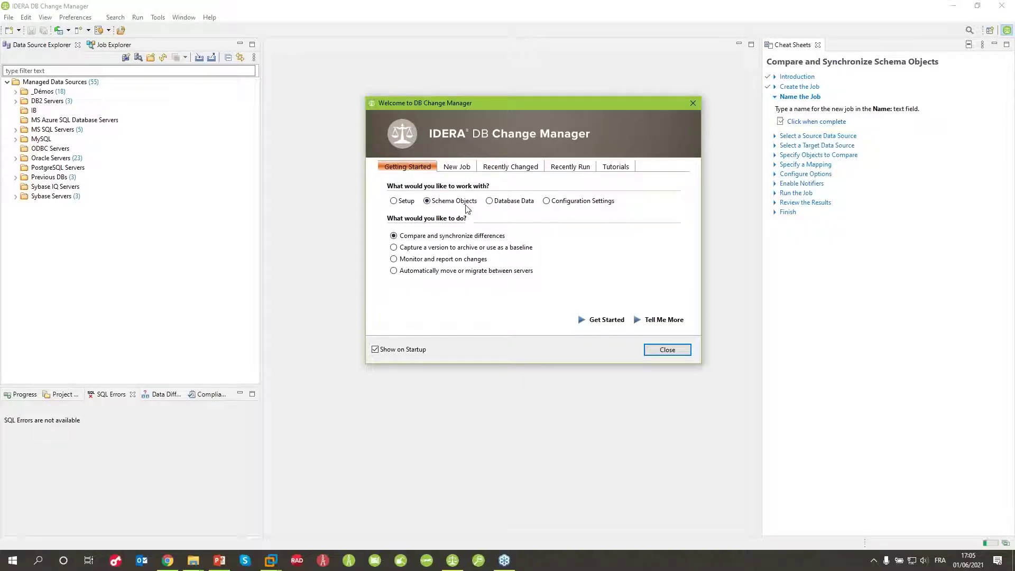
Check the Setup option in the welcome window and create a new Schema Comparison Job.
left_click(397, 201)
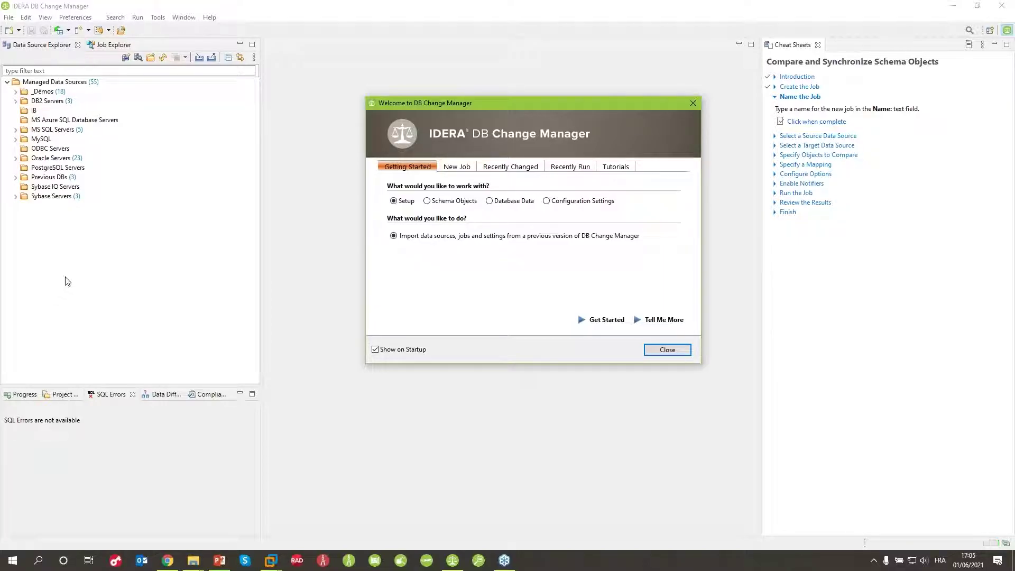
left_click(458, 167)
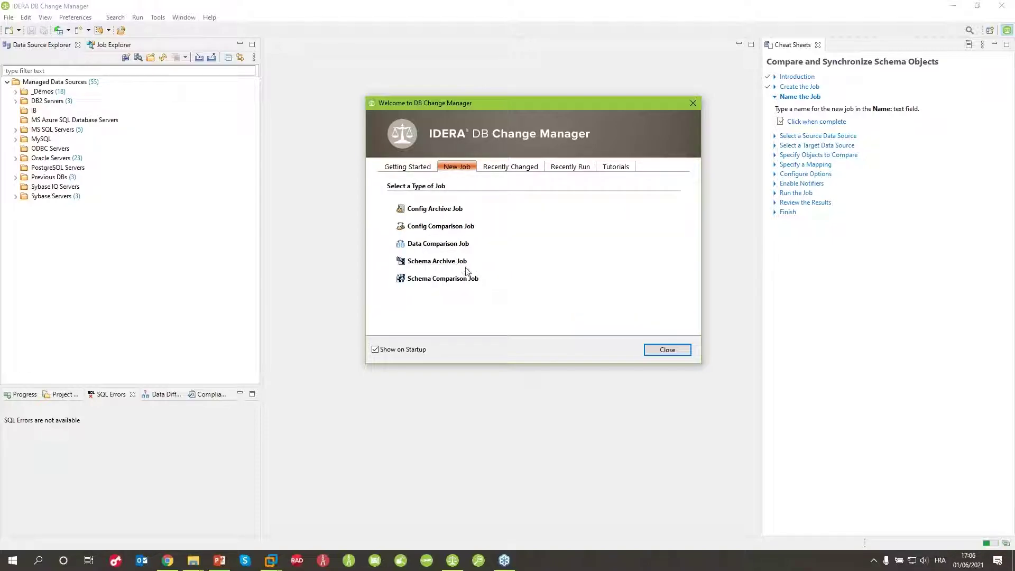
left_click(439, 279)
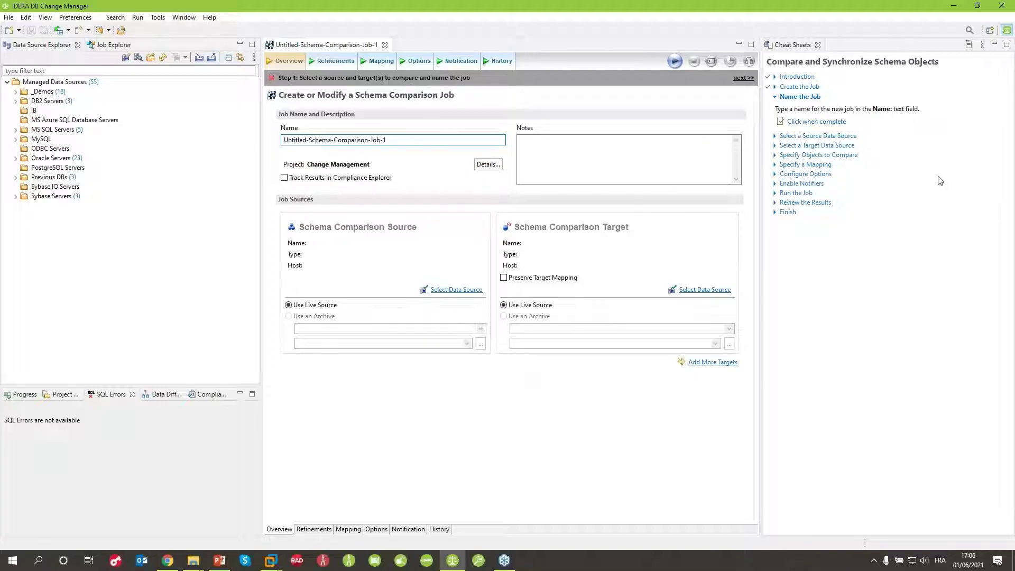
Close the cheat sheets, narrow the data source explorer and expand its _Démos group.
left_click(817, 45)
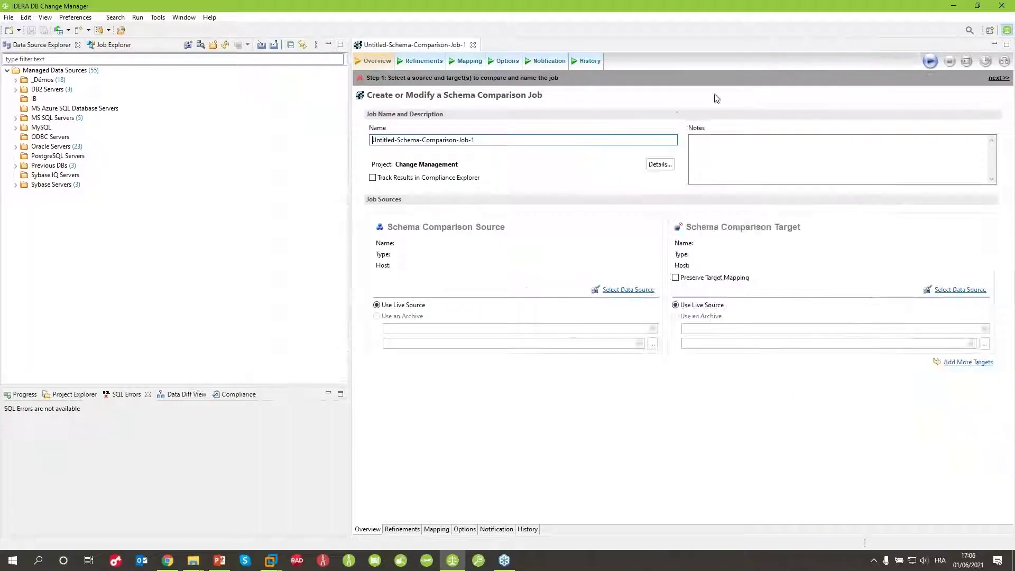
left_click_drag(349, 134, 255, 135)
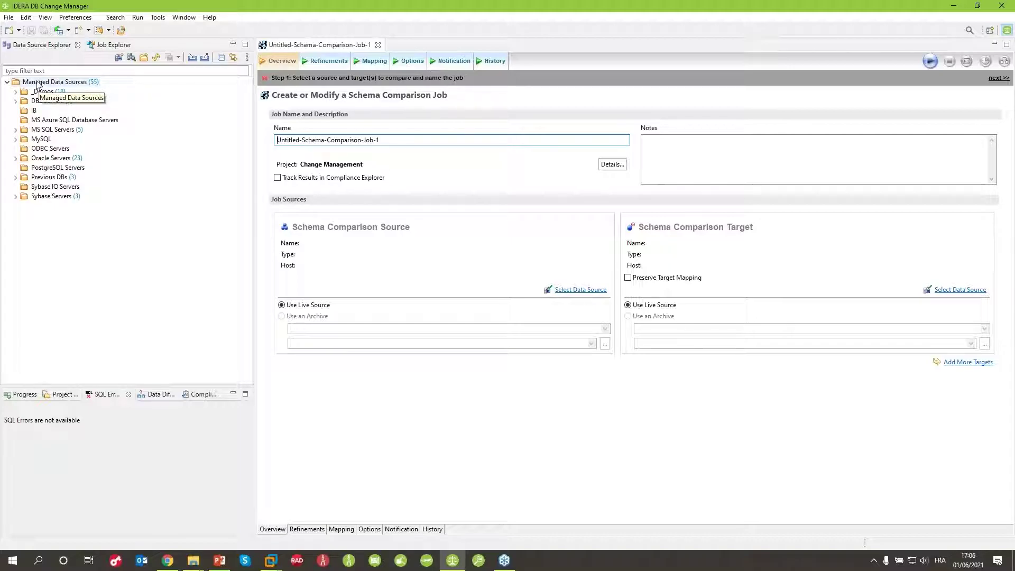
left_click(15, 92)
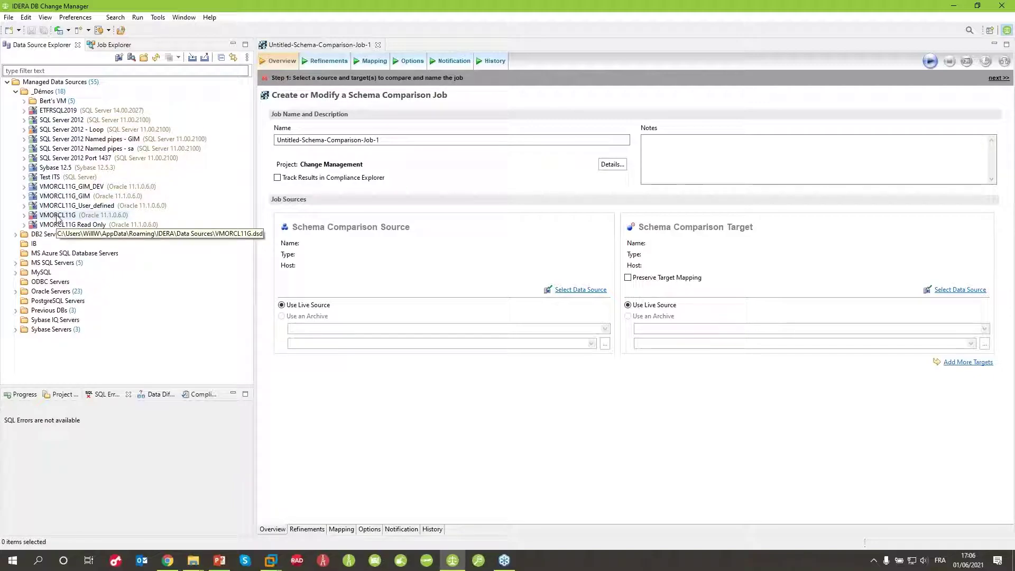
Walk through registering a Microsoft SQL Server data source with a type-specific subgroup up to its connection settings, and cancel the wizard.
right_click(67, 86)
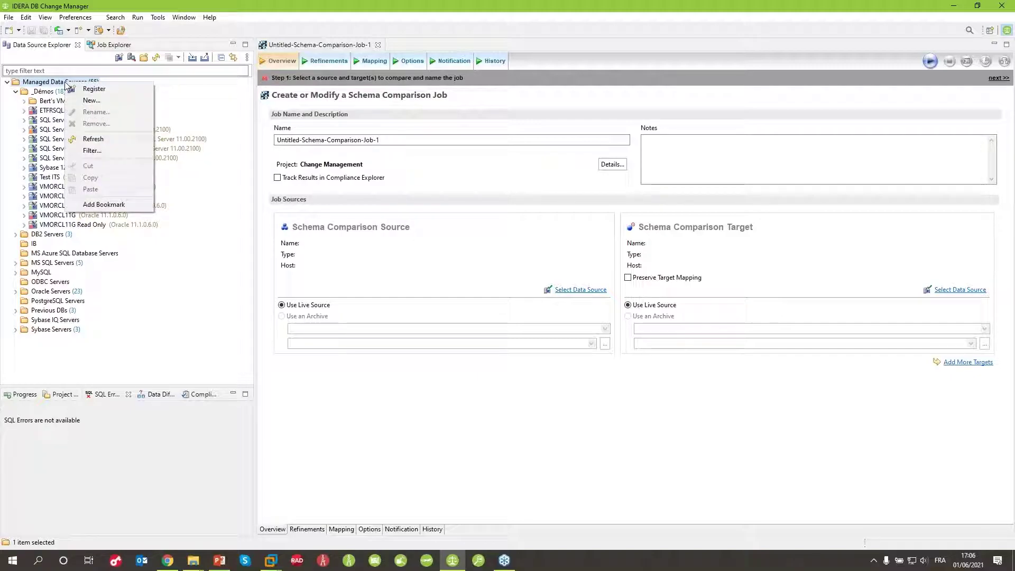
left_click(95, 88)
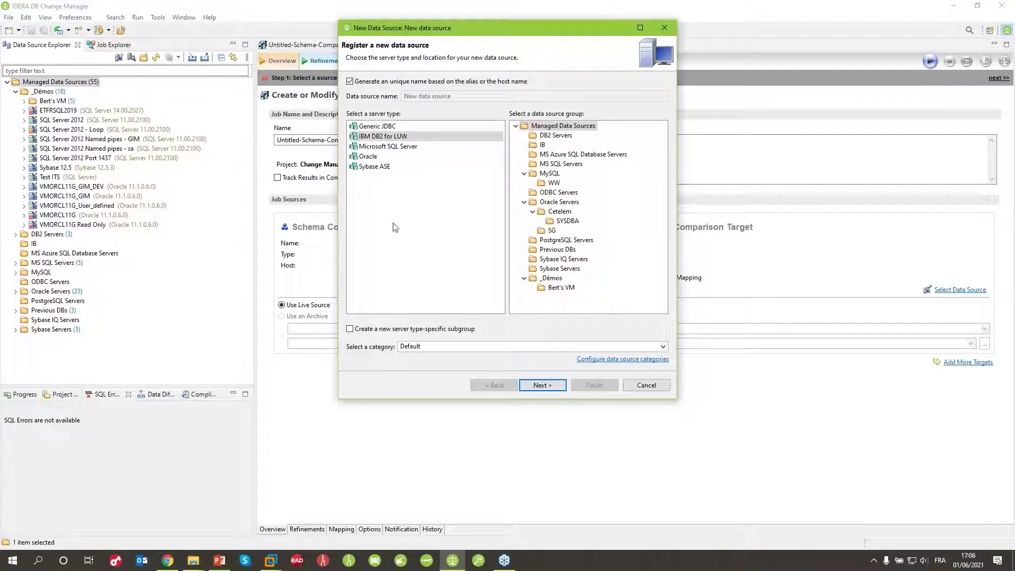
left_click(399, 136)
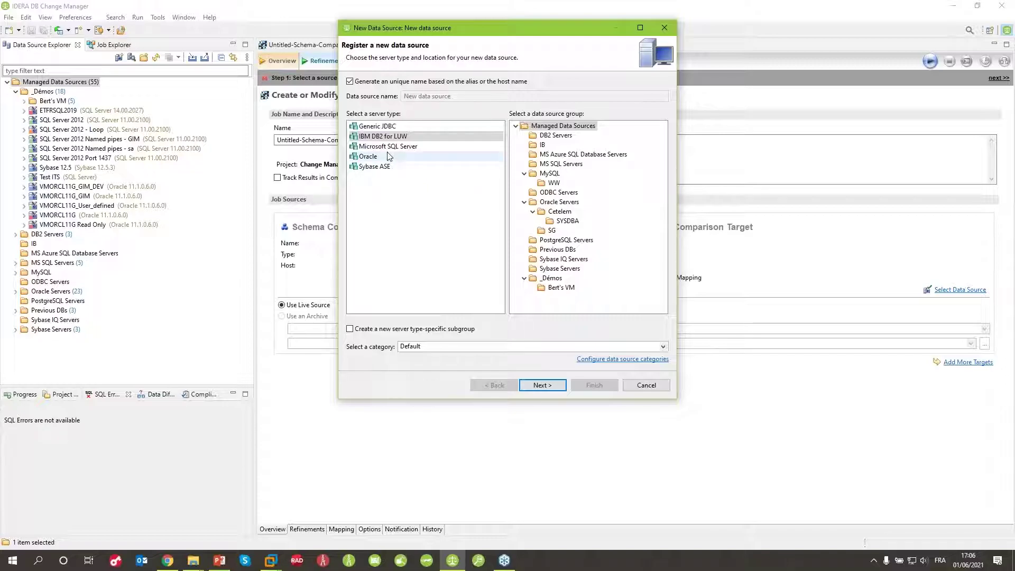
left_click(389, 148)
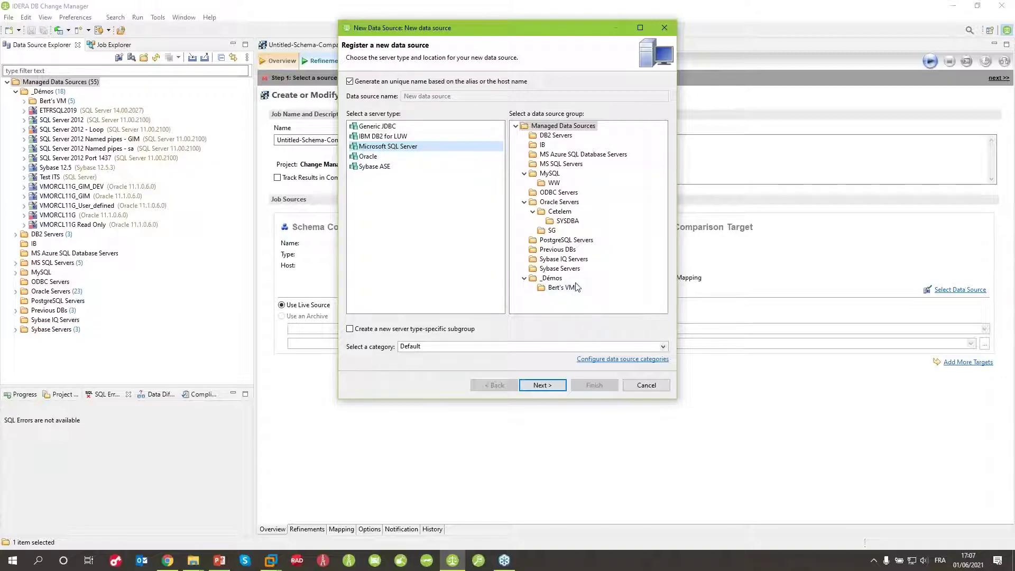
left_click(444, 347)
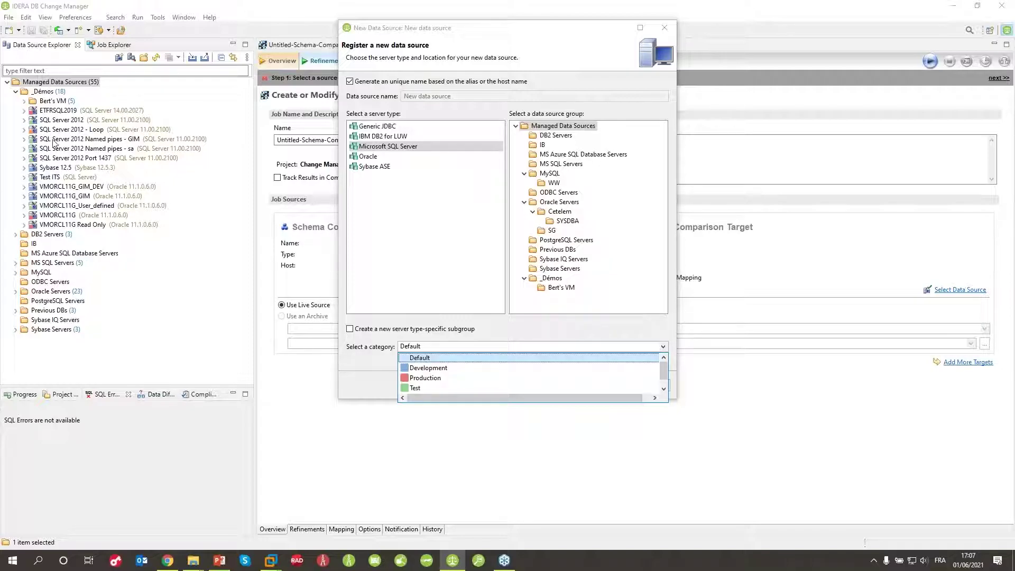
left_click(425, 330)
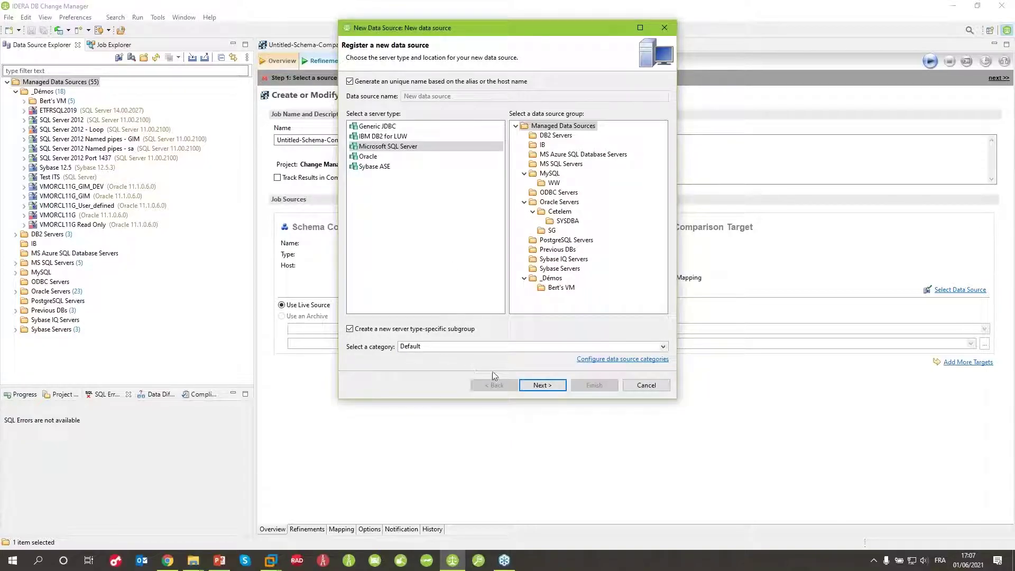
left_click(542, 385)
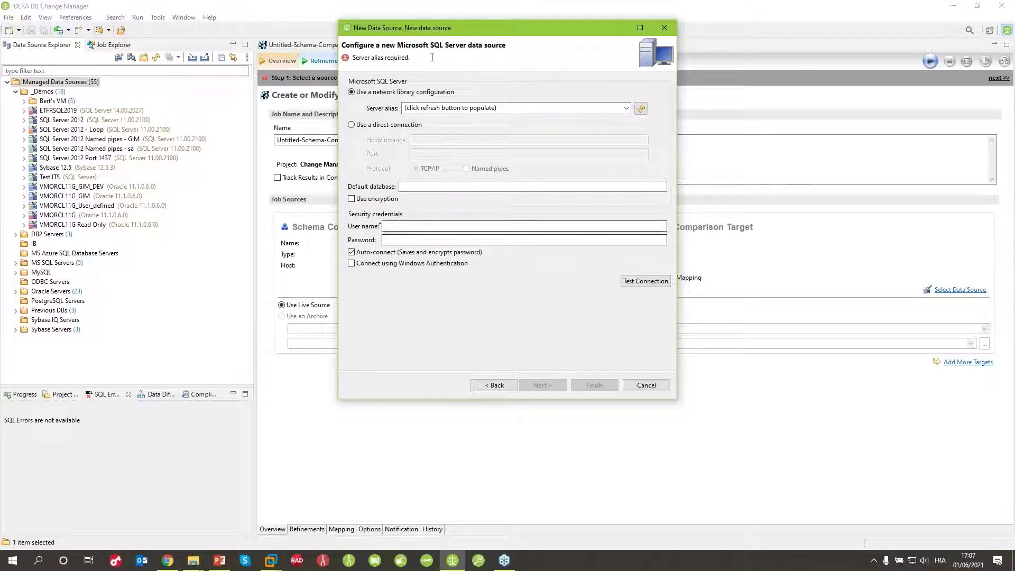
left_click(661, 386)
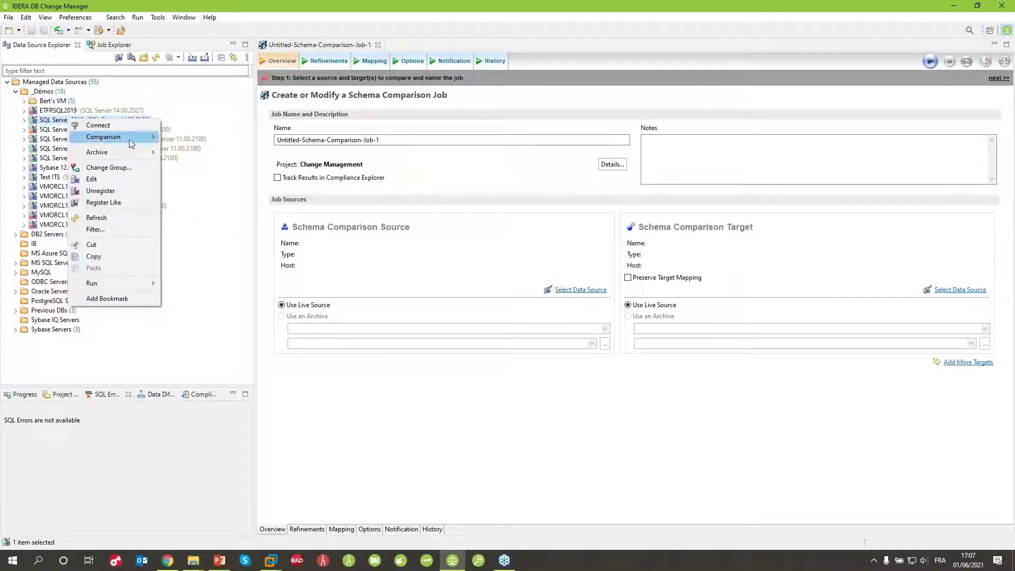
Review the configuration properties of the SQL Server 2012 data source and close them without applying anything.
left_click(108, 178)
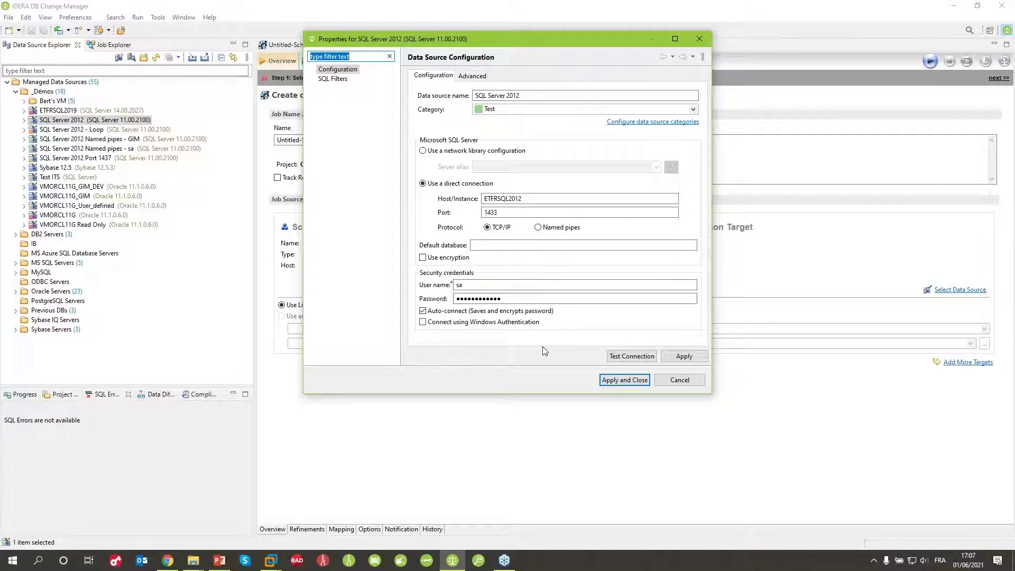
left_click(679, 380)
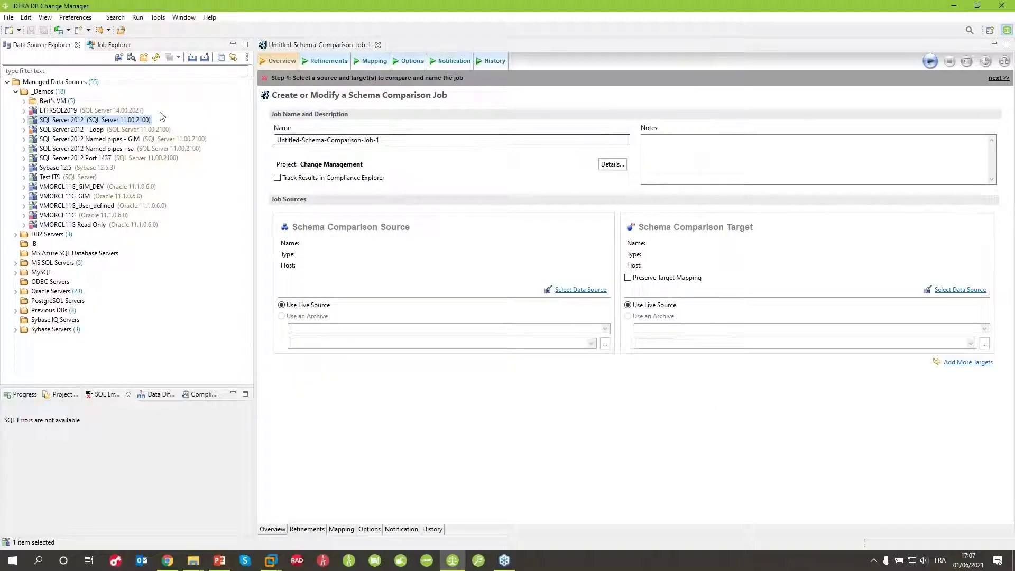
Browse the SQL Server 2012 database objects down to the tables of the GIM database.
left_click(24, 120)
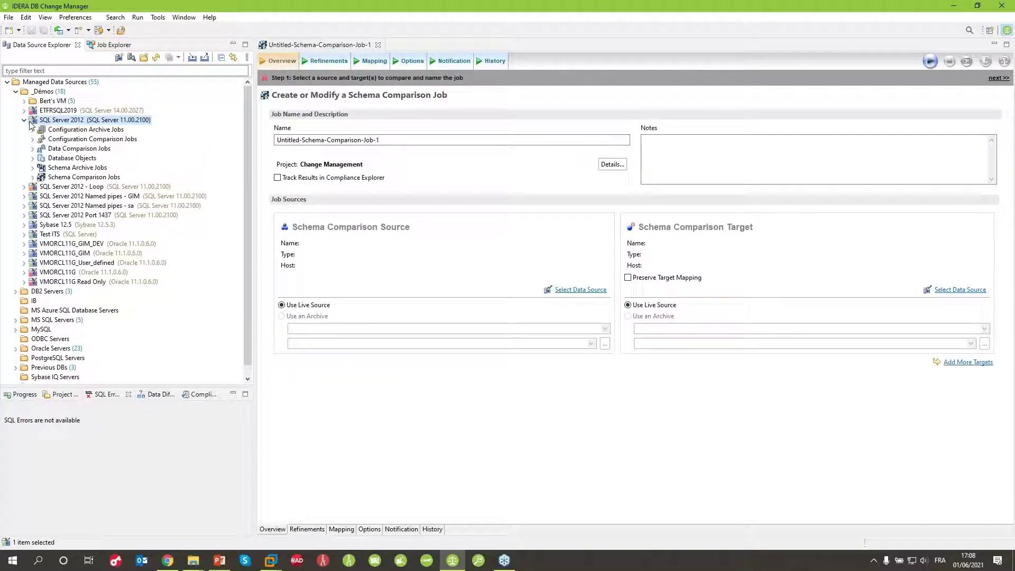
left_click(33, 159)
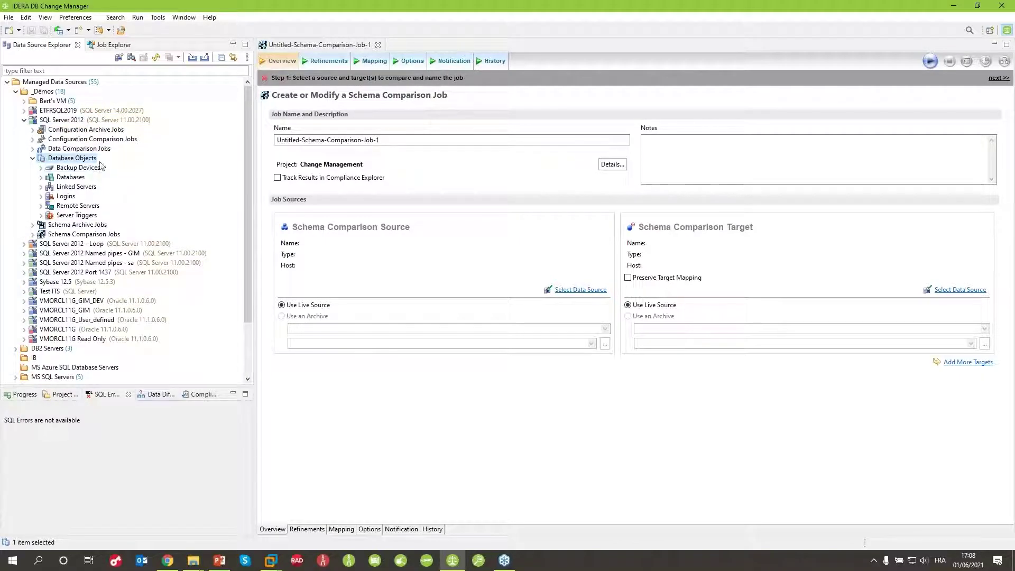
left_click(42, 178)
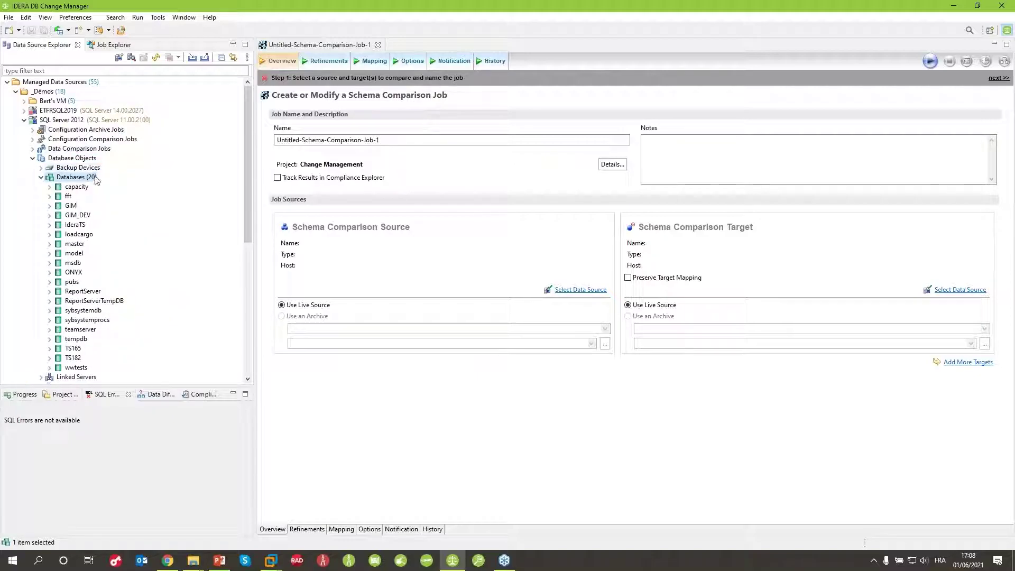
left_click(49, 206)
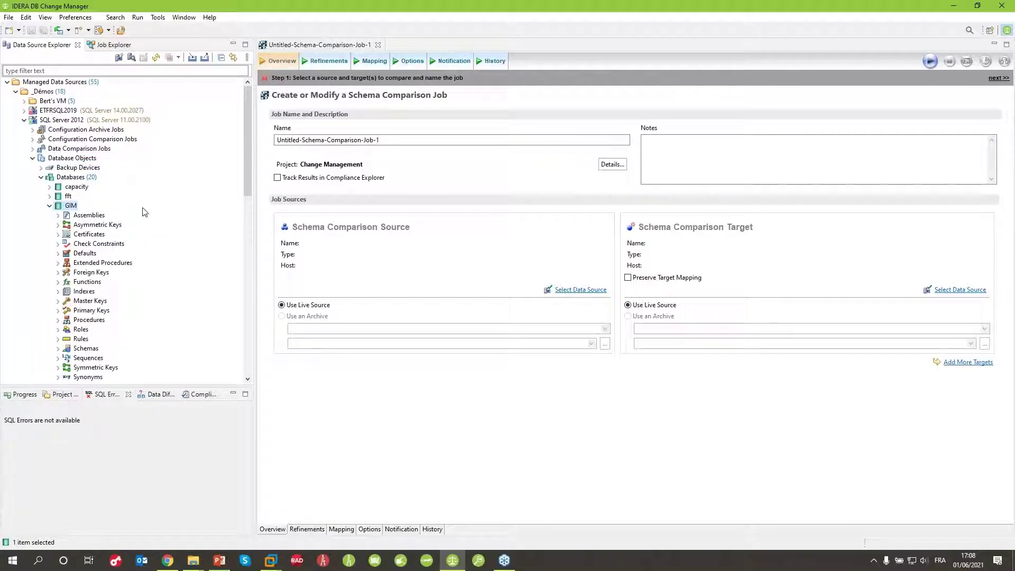
scroll(146, 226, "down", 3)
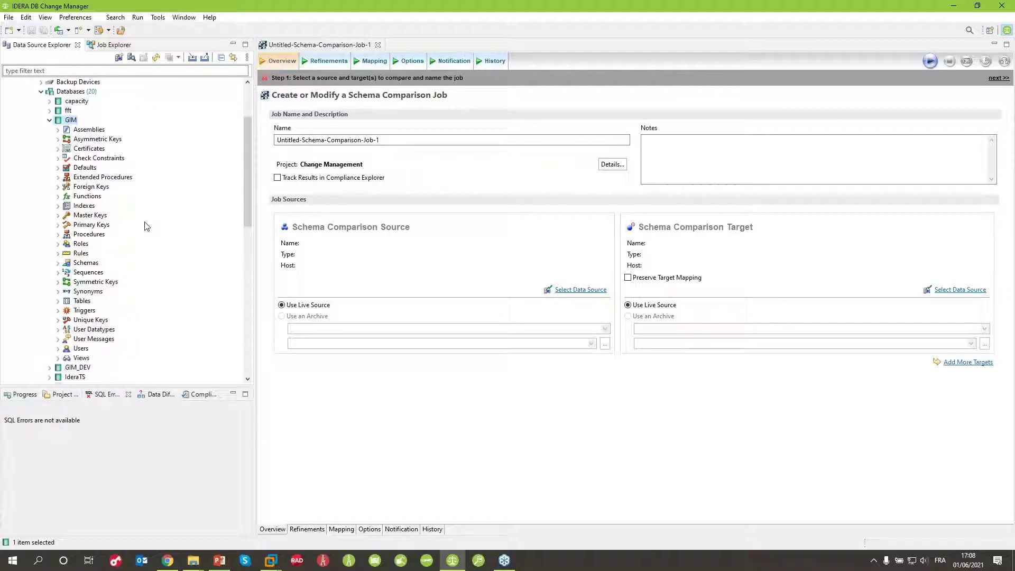
left_click(58, 301)
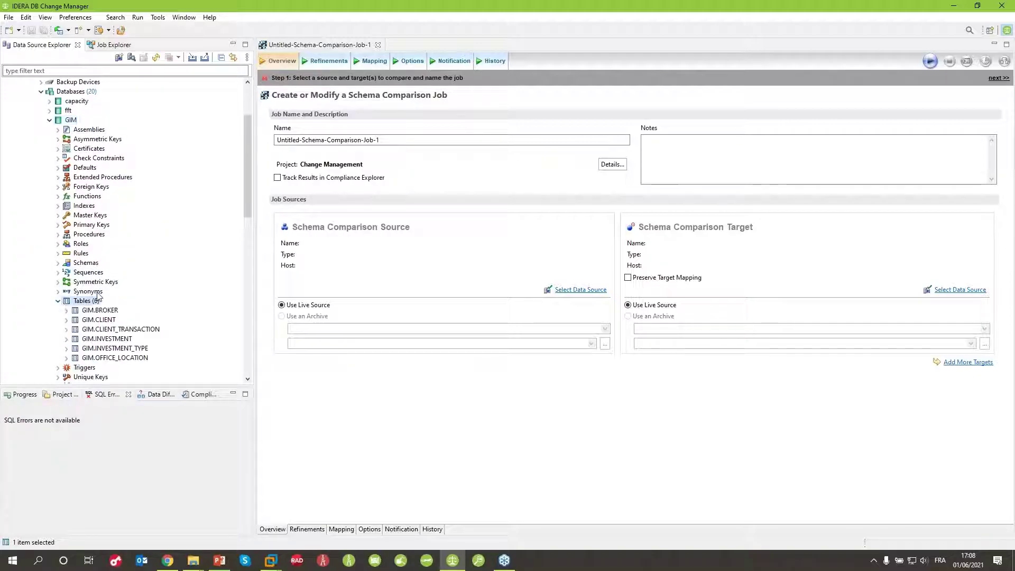
Show the columns of the GIM.CLIENT table and open its data in a query editor.
double_click(71, 320)
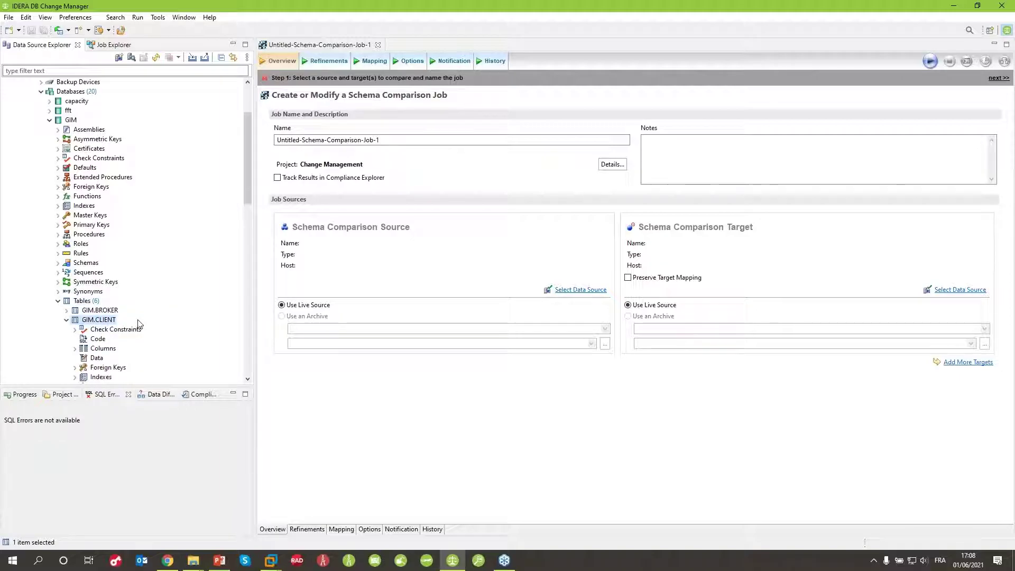
scroll(113, 243, "down", 3)
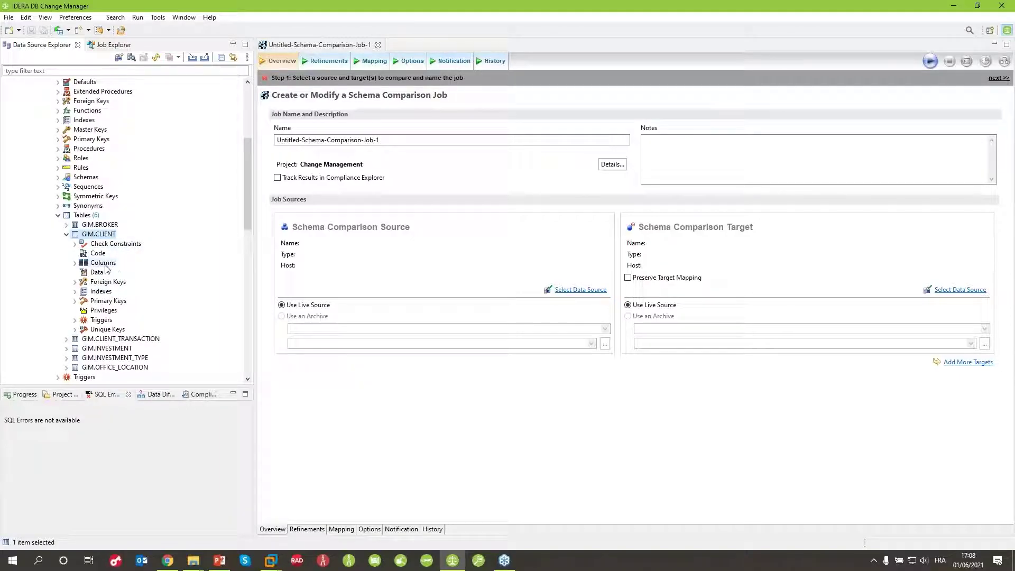
left_click(74, 264)
left_click(74, 264)
scroll(98, 285, "down", 4)
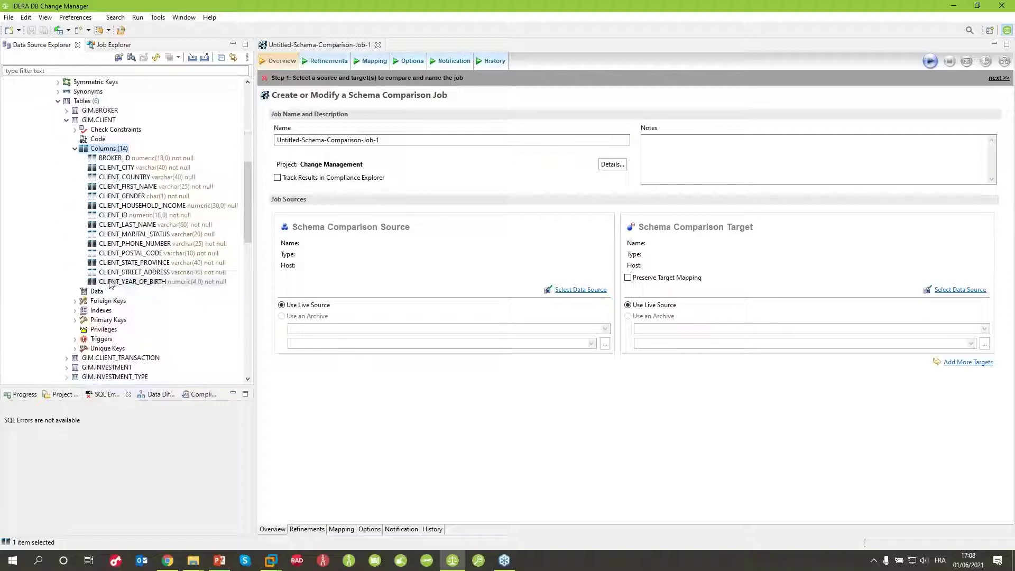
right_click(97, 291)
left_click(127, 296)
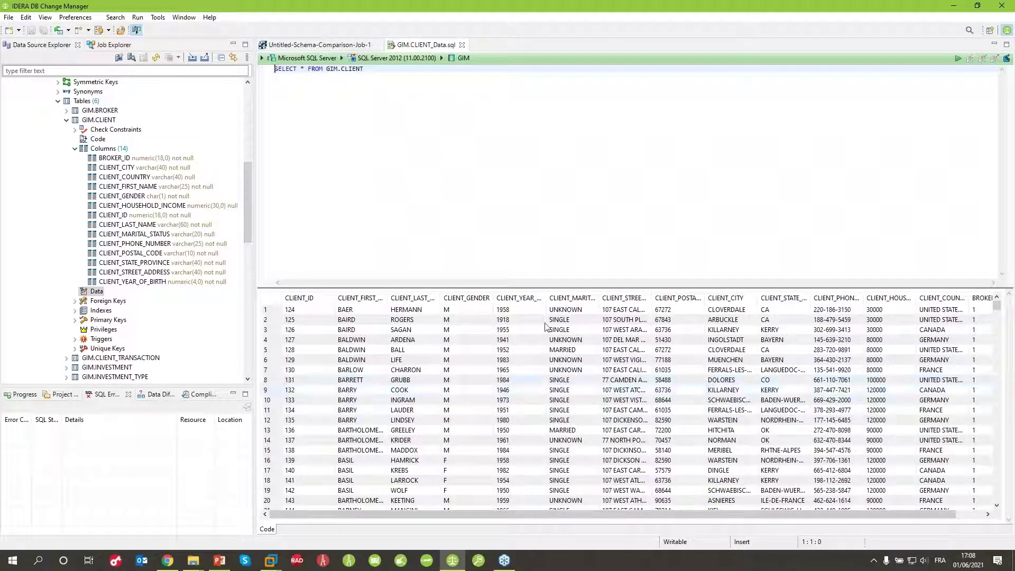
Remove the asterisk from the SELECT list of the GIM.CLIENT query.
left_click_drag(347, 69, 352, 69)
left_click(406, 85)
left_click(306, 69)
key("BackSpace")
Try code completion in the SELECT list by inserting the suggested CLIENT table and qualifying it as GIM.CLIENT with a trailing comma.
key("ctrl+space")
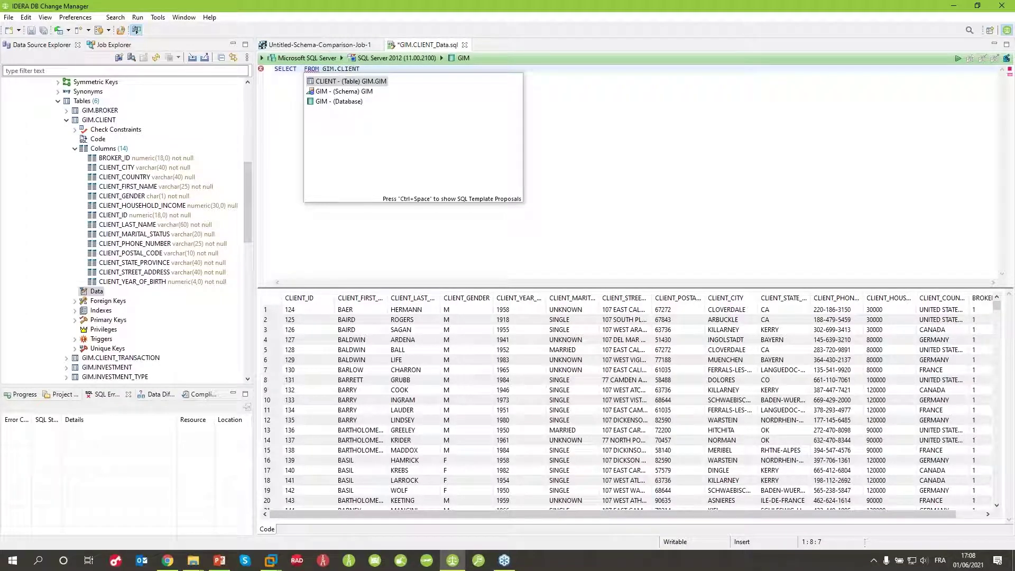
key("Return")
type(".")
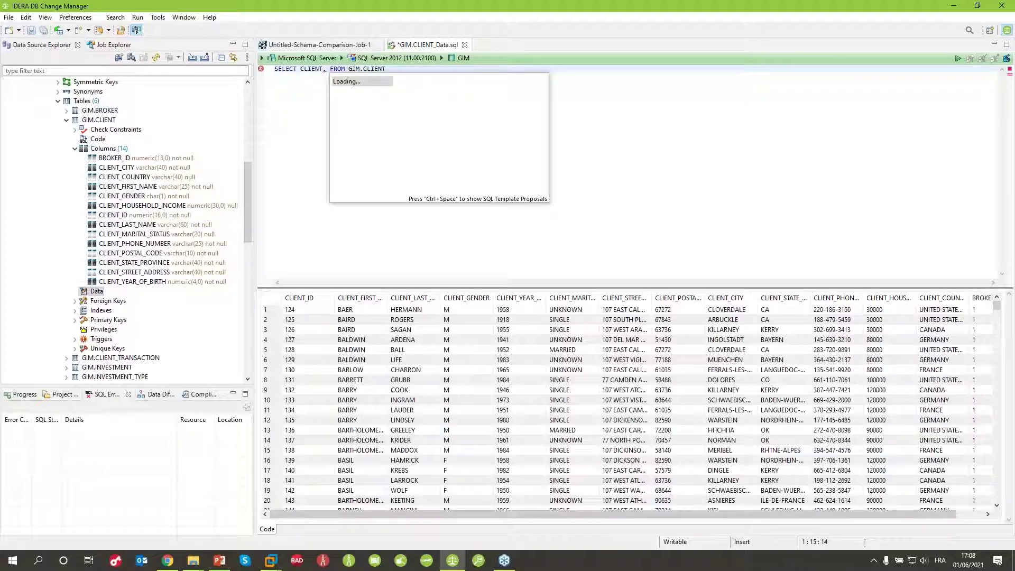
left_click(344, 83)
left_click(302, 68)
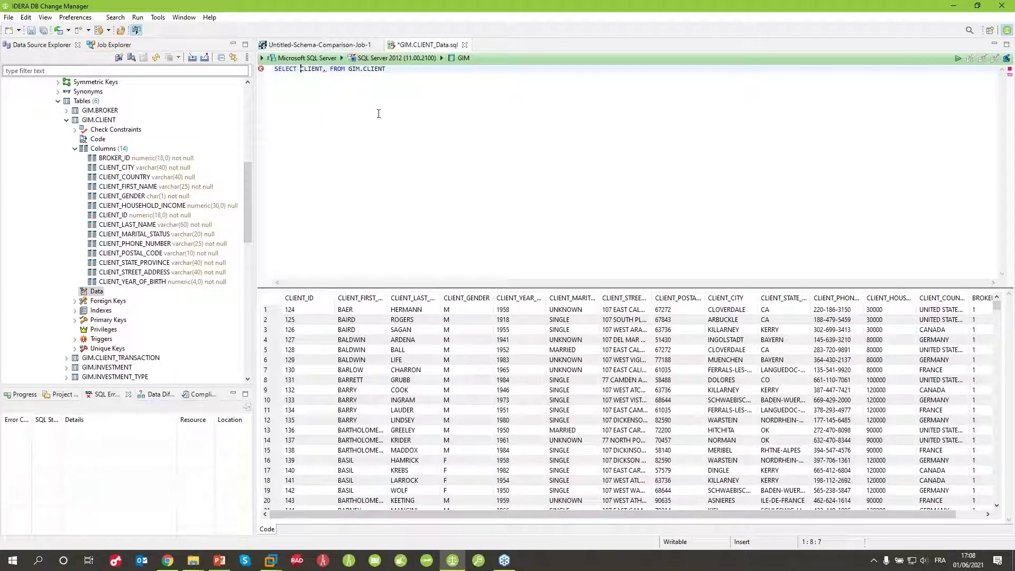
type("GIM.")
type(".")
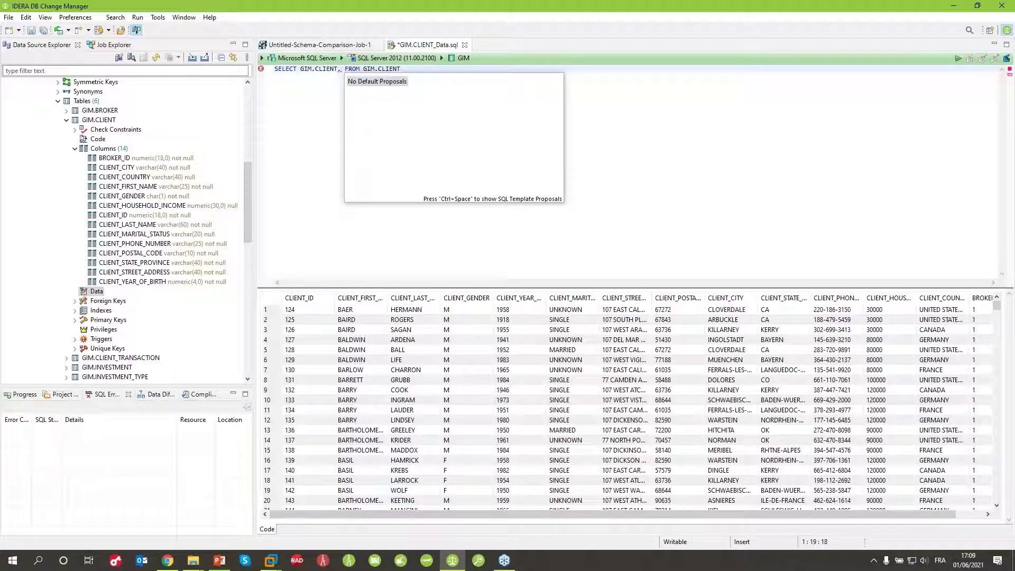
Clear the GIM.CLIENT entry and its comma from the SELECT list.
key("BackSpace")
key("BackSpace")
key("BackSpace")
key("BackSpace")
key("BackSpace")
key("BackSpace")
key("BackSpace")
key("BackSpace")
key("BackSpace")
key("BackSpace")
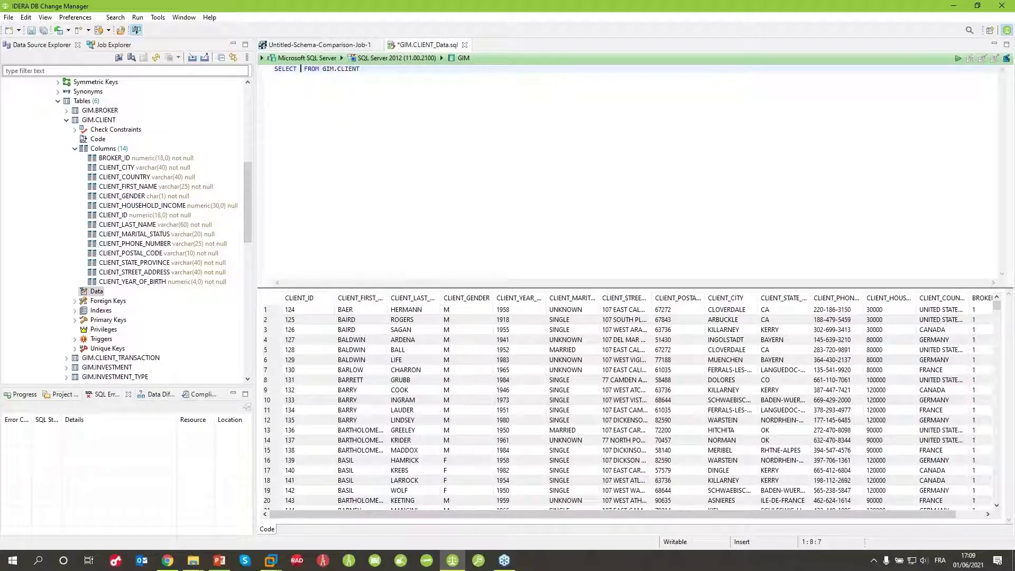
Bring up the code completion proposals in the SELECT list, dismiss them and delete the entire GIM.CLIENT query text.
key("BackSpace")
key("ctrl+space")
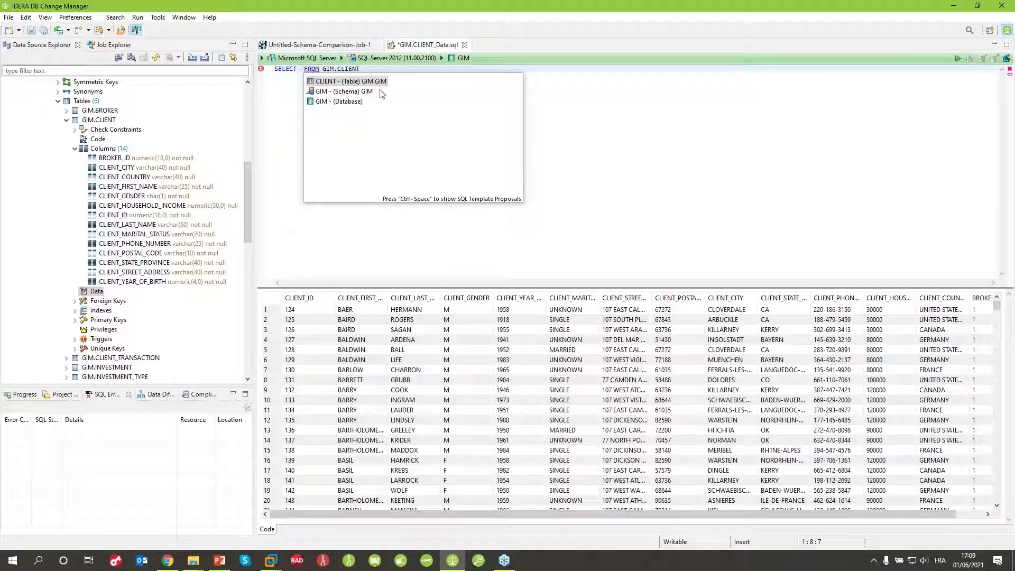
left_click(463, 107)
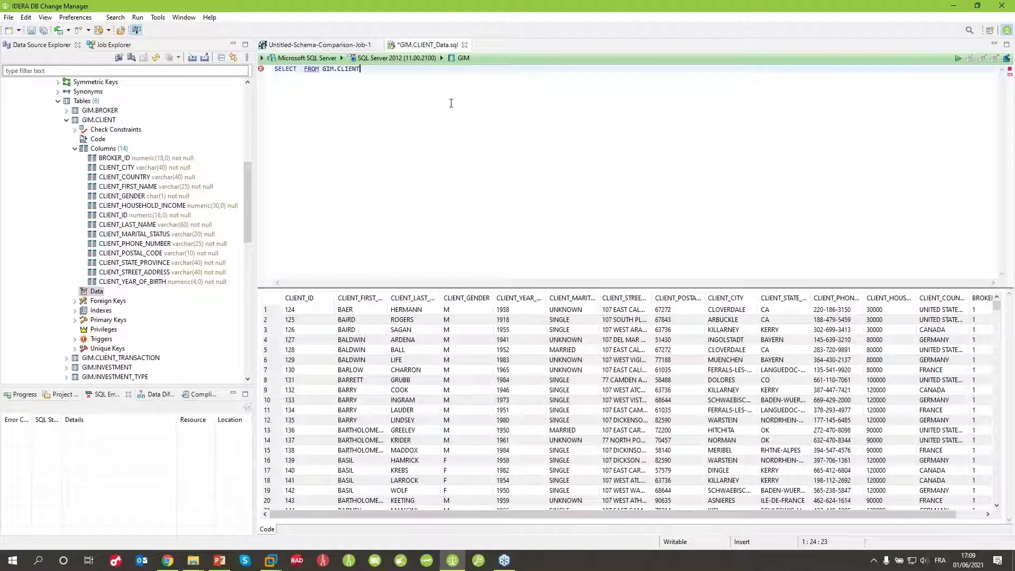
key("ctrl+a")
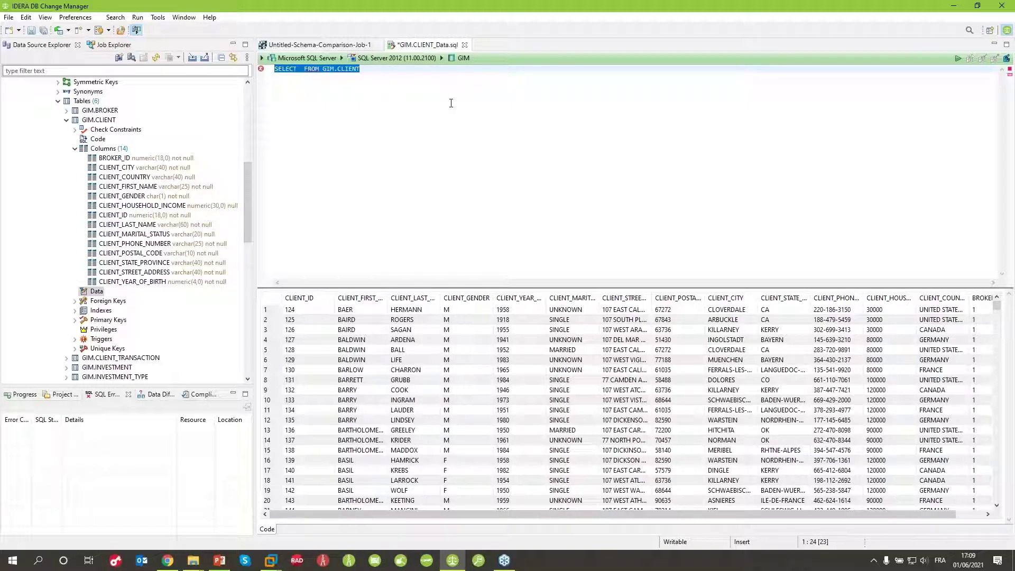
key("Delete")
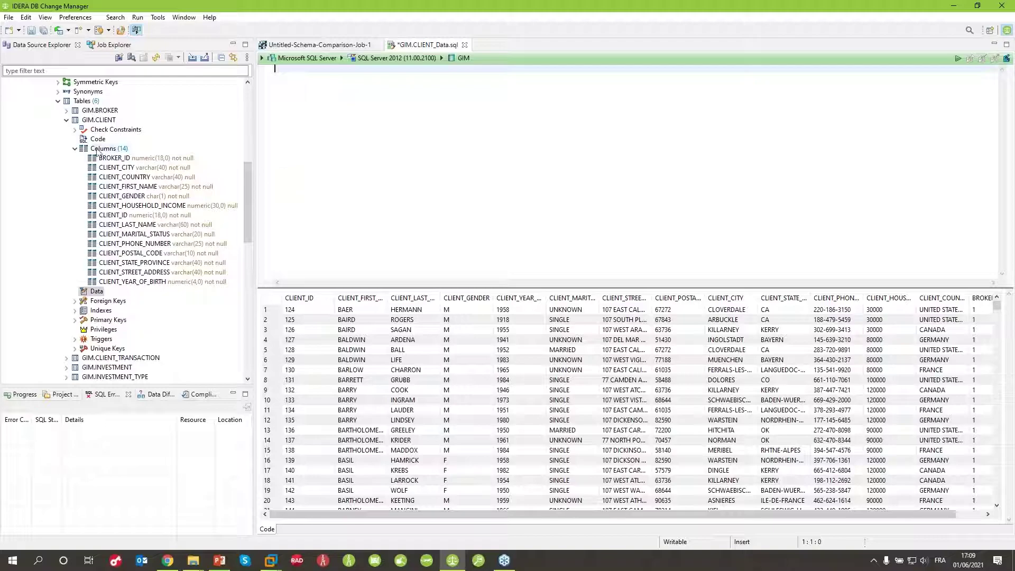
Collapse the GIM database and the Database Objects node under SQL Server 2012.
scroll(118, 151, "up", 6)
scroll(118, 151, "up", 4)
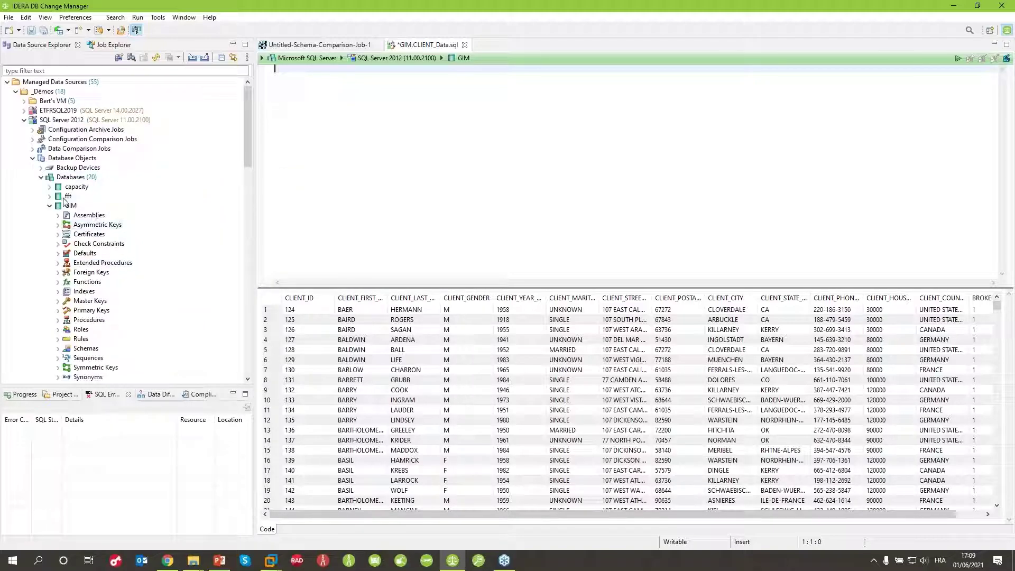
left_click(47, 207)
scroll(143, 286, "down", 5)
scroll(144, 271, "up", 5)
left_click(32, 158)
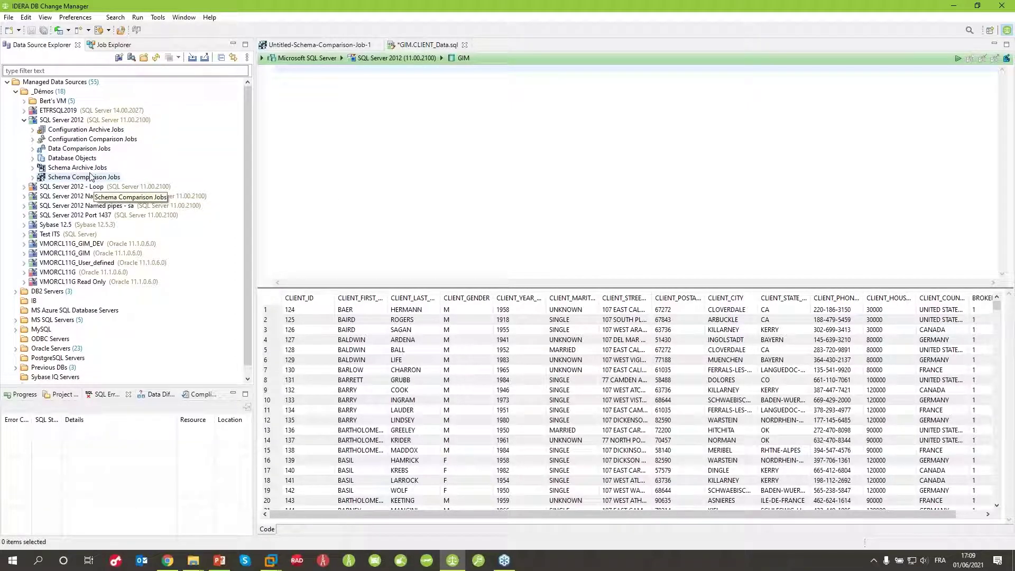
Create a new configuration archive job for SQL Server 2012 and name it Config-Archive-Job-1.
left_click(83, 130)
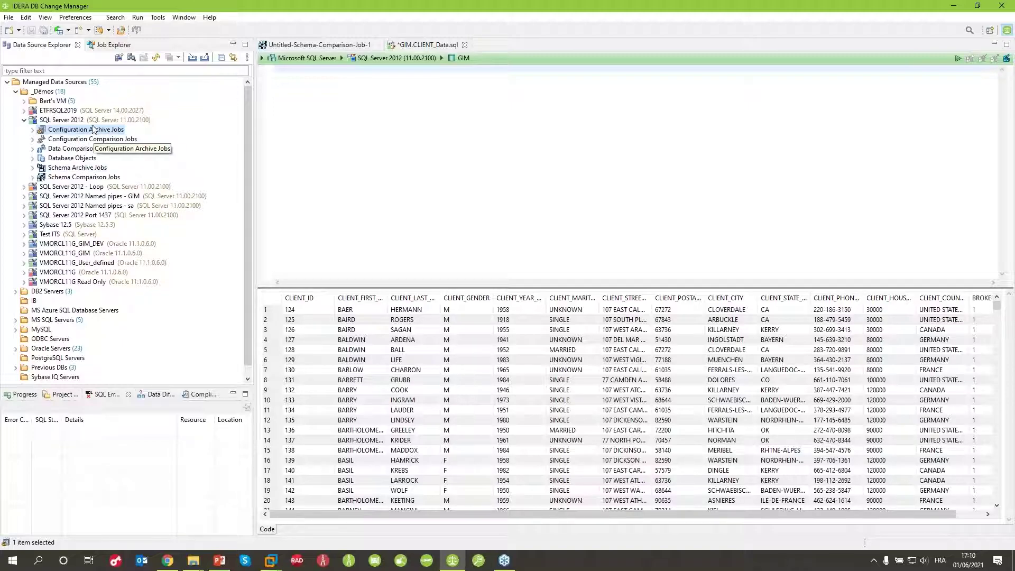
left_click(100, 140)
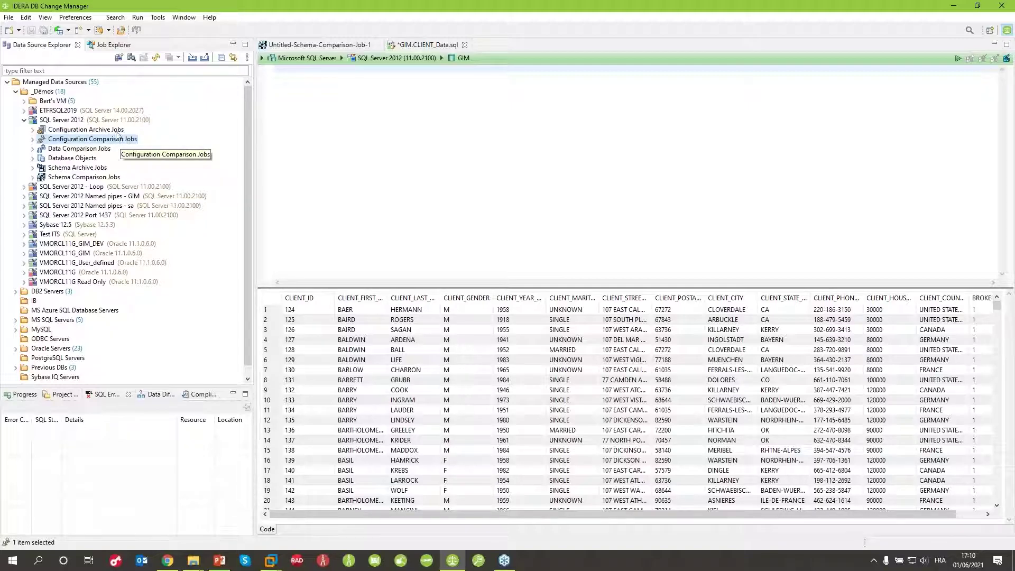
right_click(107, 130)
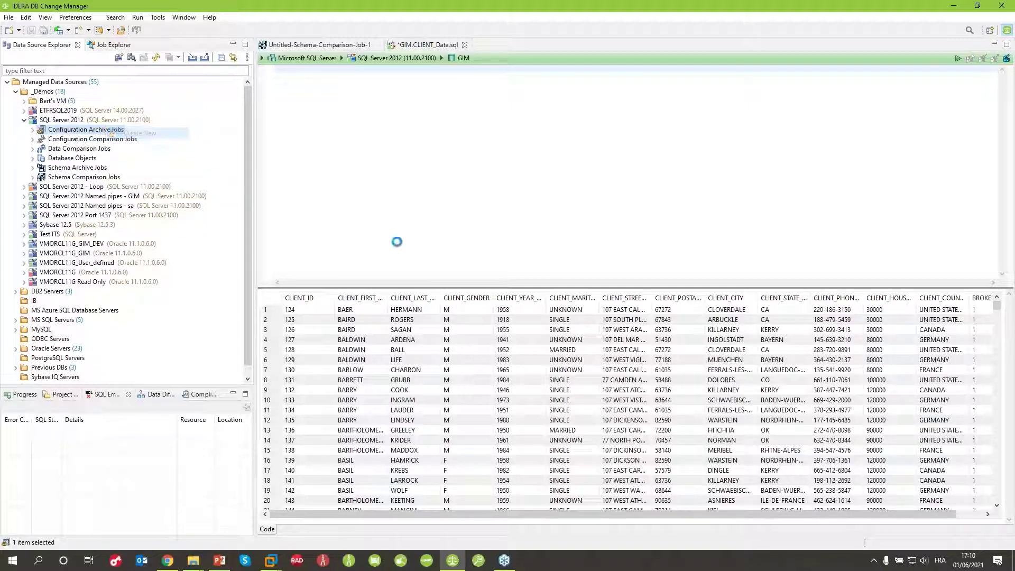
left_click(141, 134)
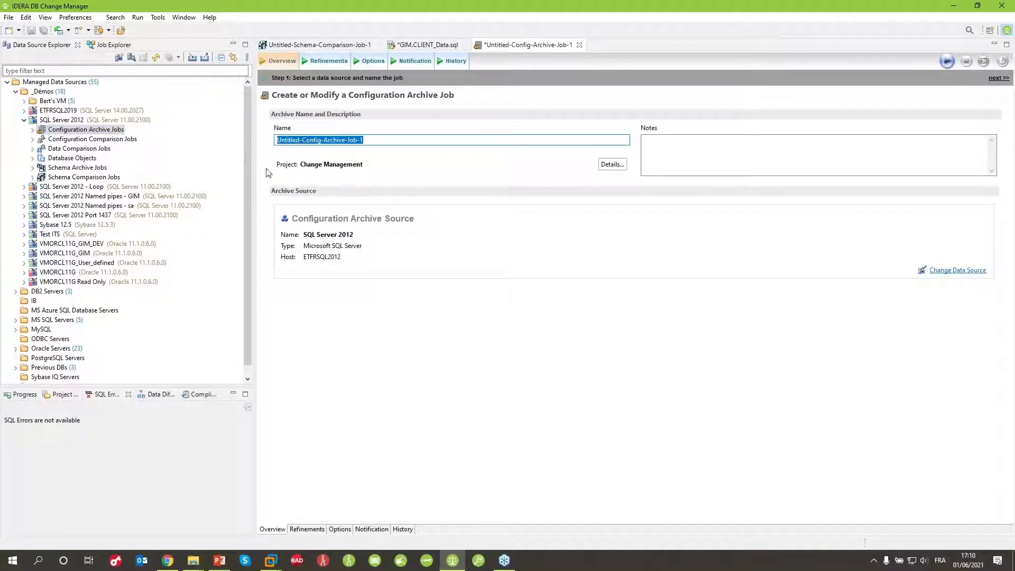
key("Home")
key("ctrl+shift+Right")
key("Delete")
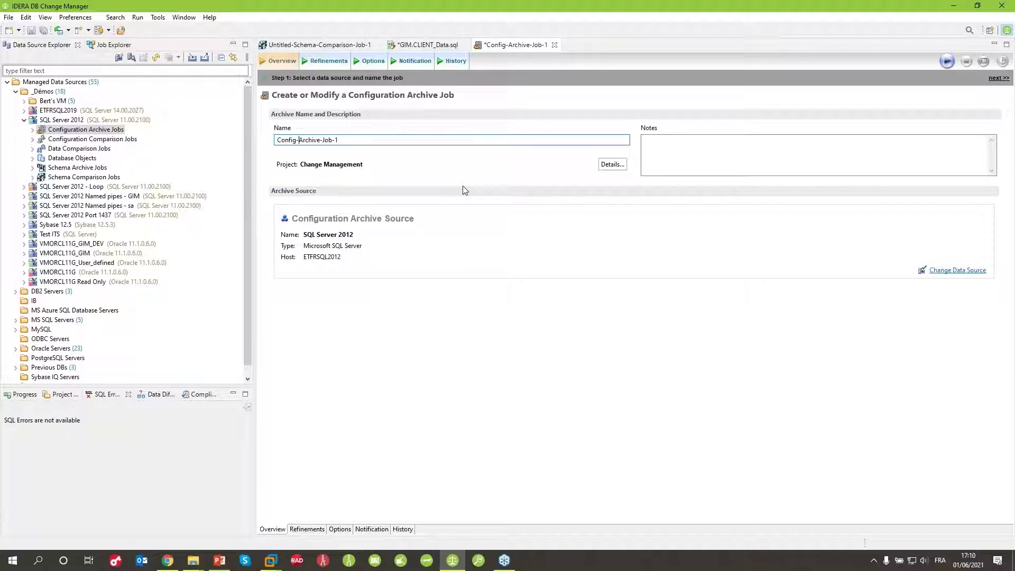
key("Tab")
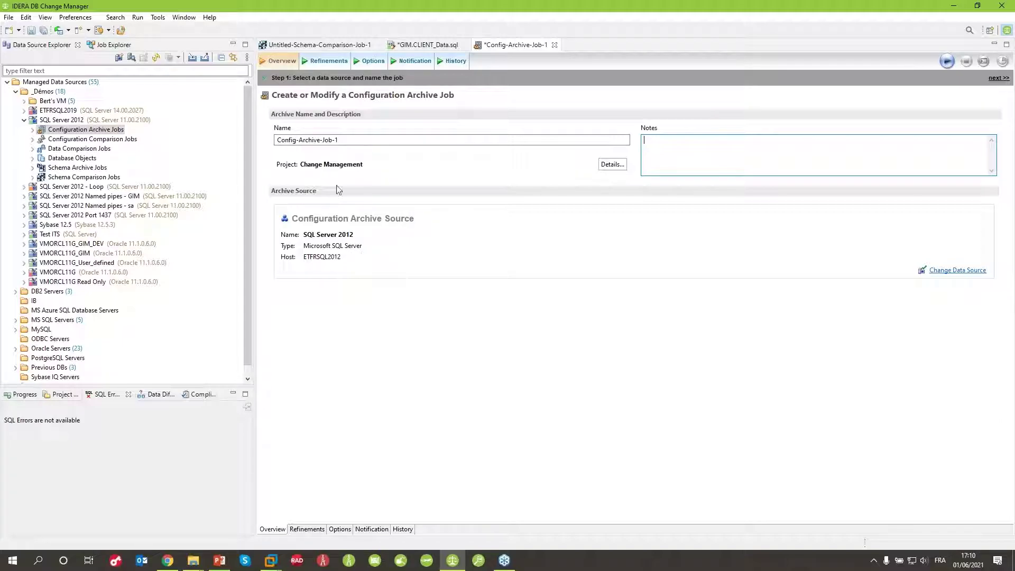
Try SQL Server 2012 Named pipes - GIM as the job's archive source, then restore SQL Server 2012 as the source.
left_click(317, 61)
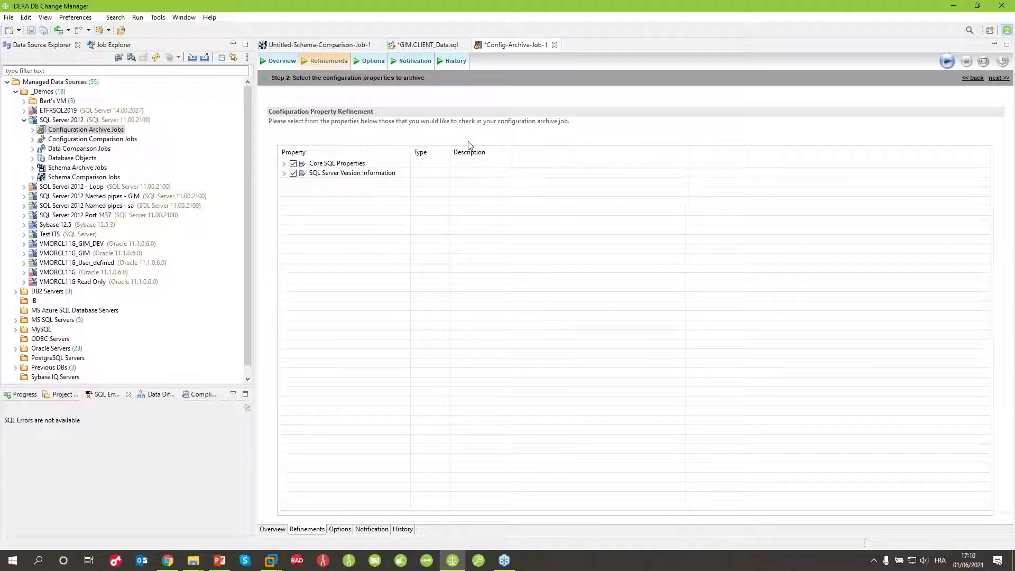
left_click(272, 61)
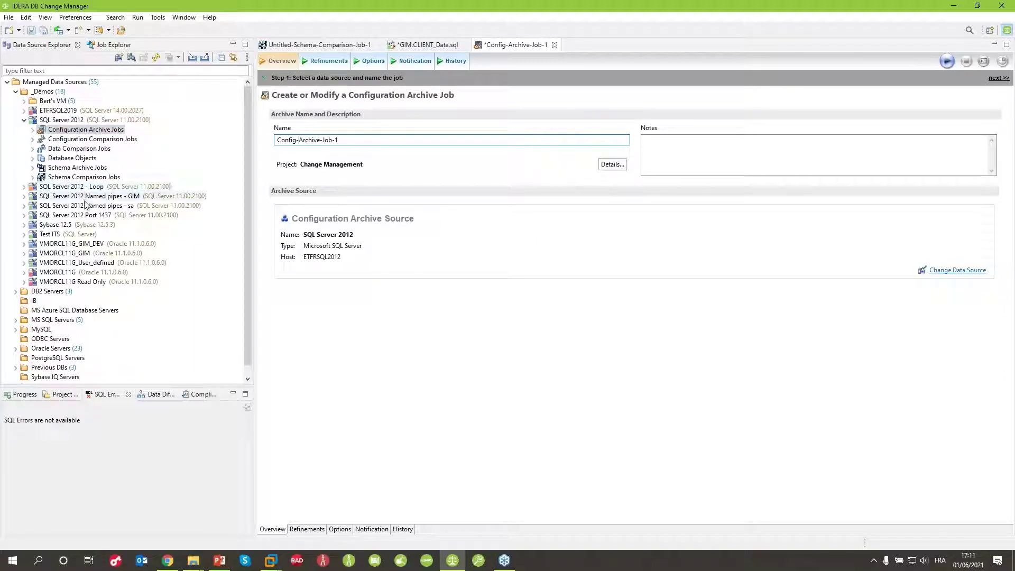
left_click_drag(74, 200, 479, 239)
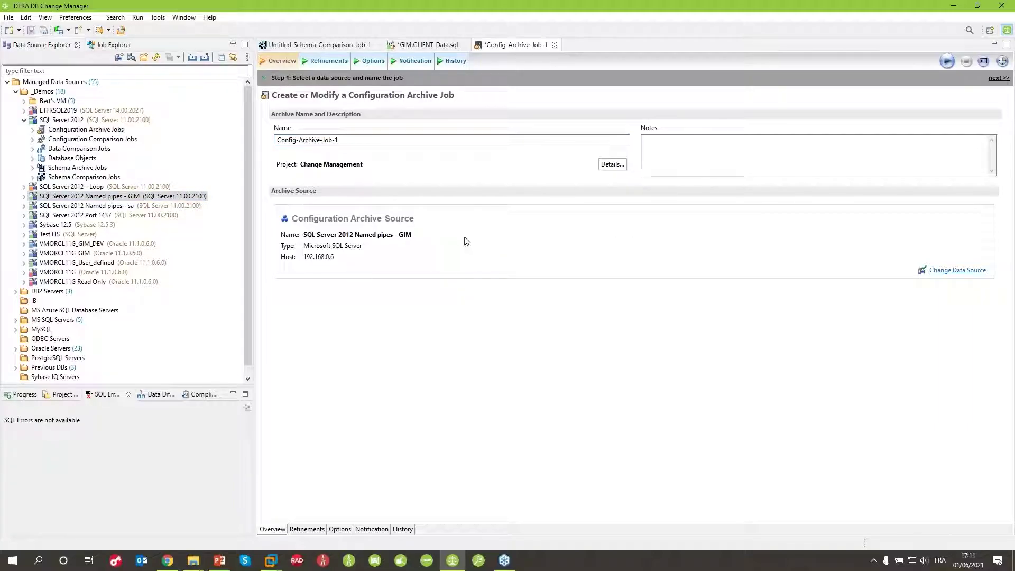
left_click_drag(62, 119, 510, 238)
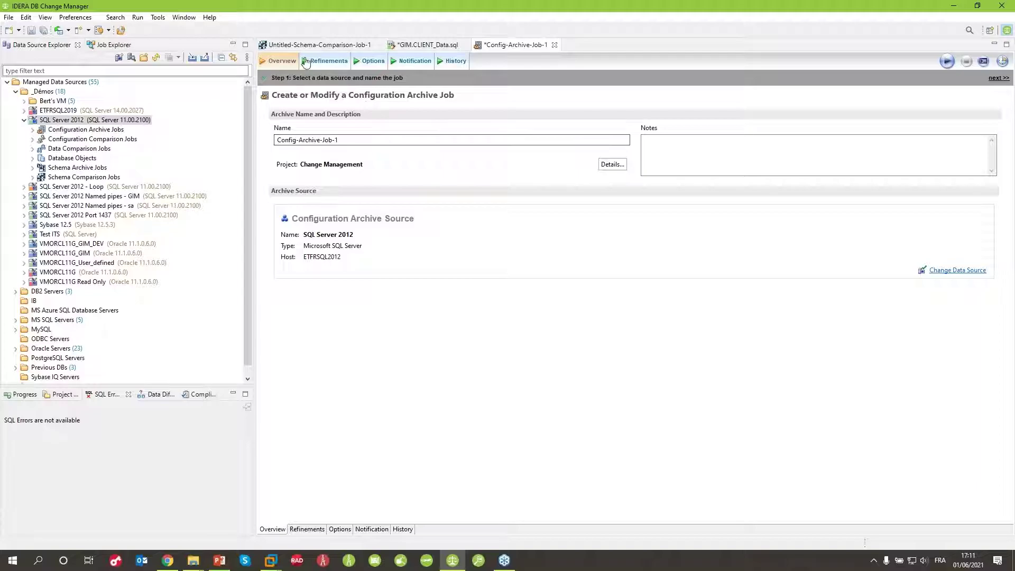
Examine the Core SQL Properties and SQL Server Version Information available for refining the configuration archive job.
left_click(325, 61)
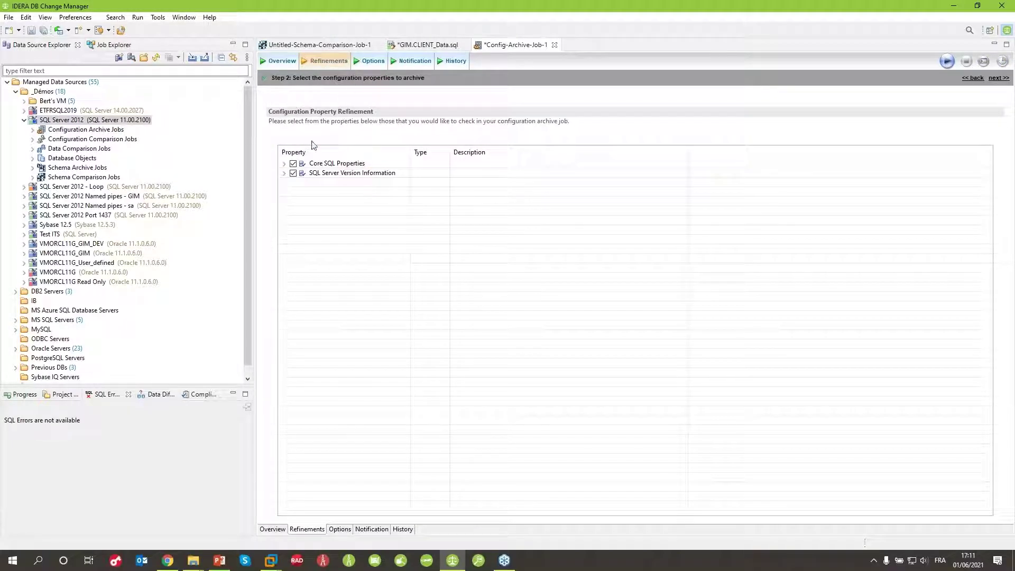
left_click(284, 163)
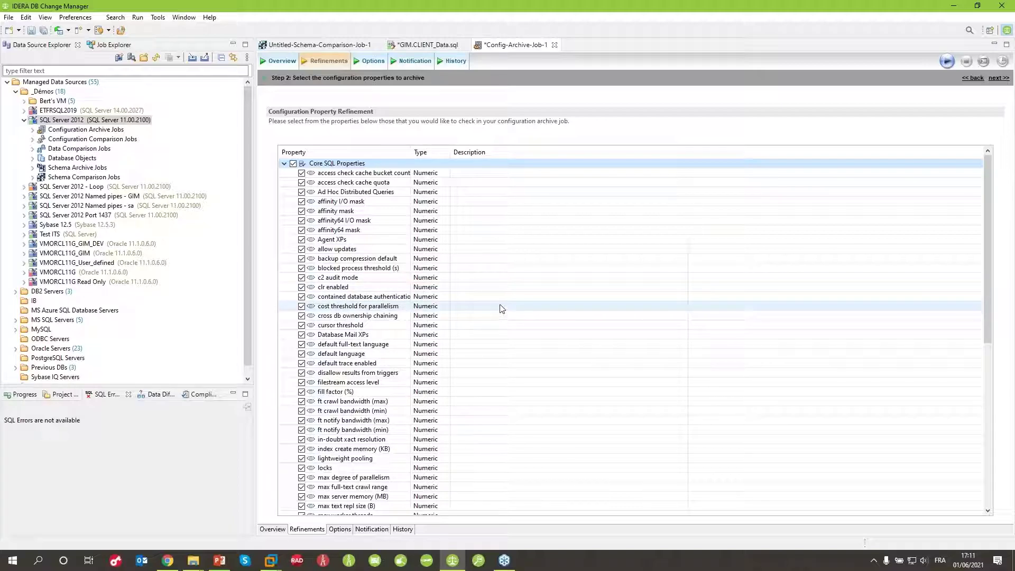
scroll(501, 307, "down", 1)
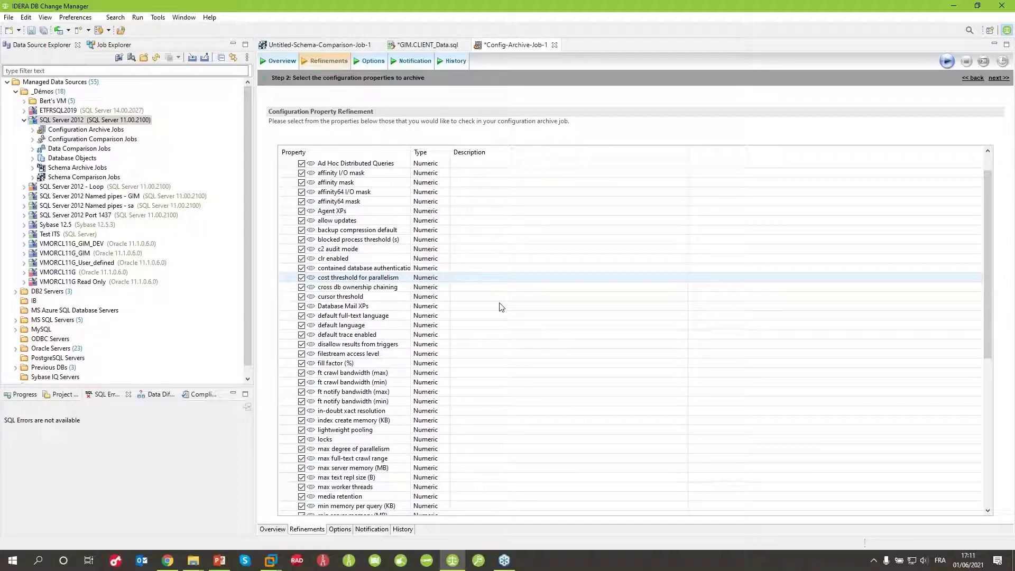
scroll(492, 296, "down", 10)
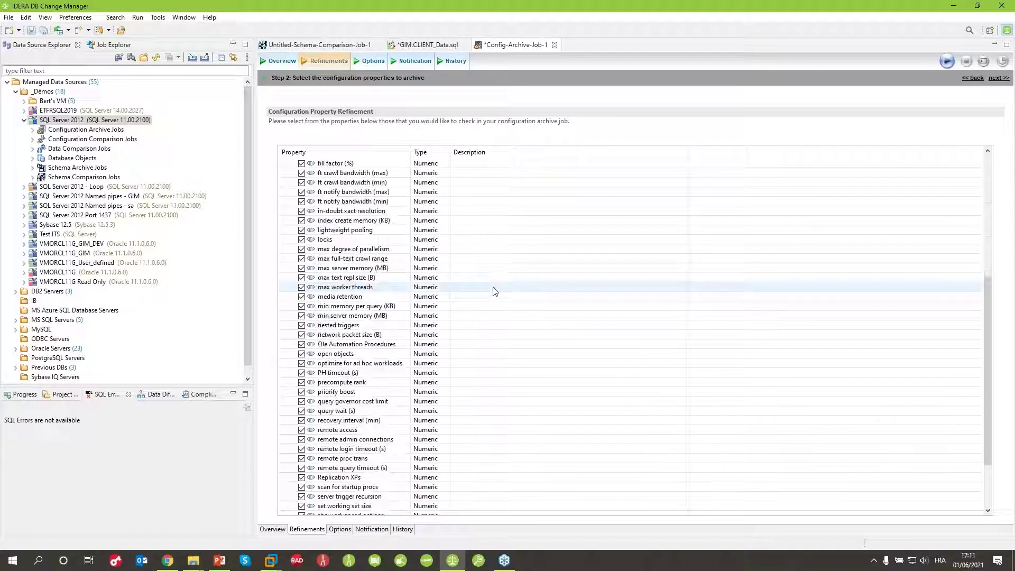
left_click(284, 507)
scroll(462, 317, "down", 6)
scroll(461, 340, "up", 7)
scroll(462, 340, "up", 10)
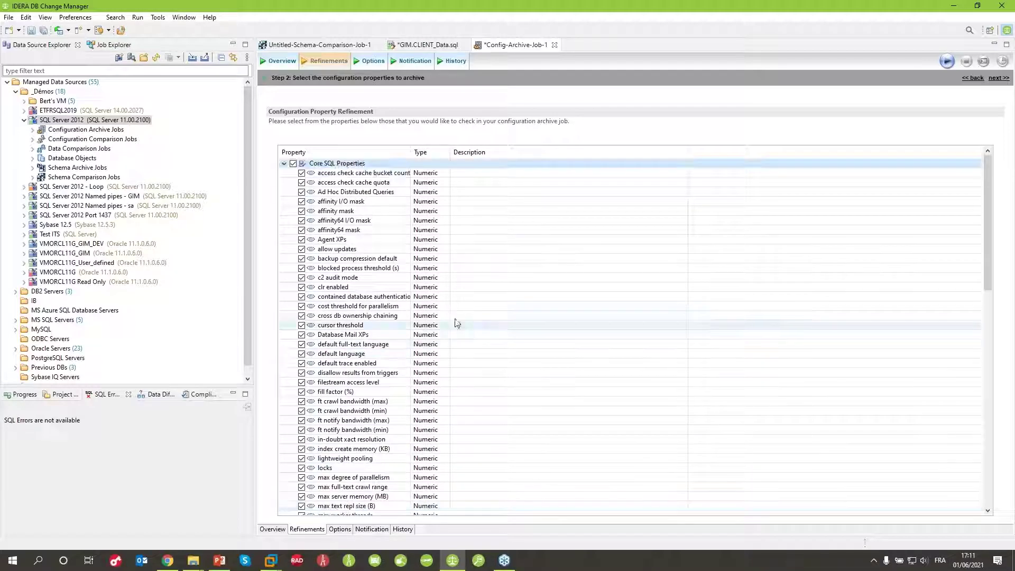
Review the archive job's DDL extract and purge options, its notification settings and its run history.
left_click(373, 61)
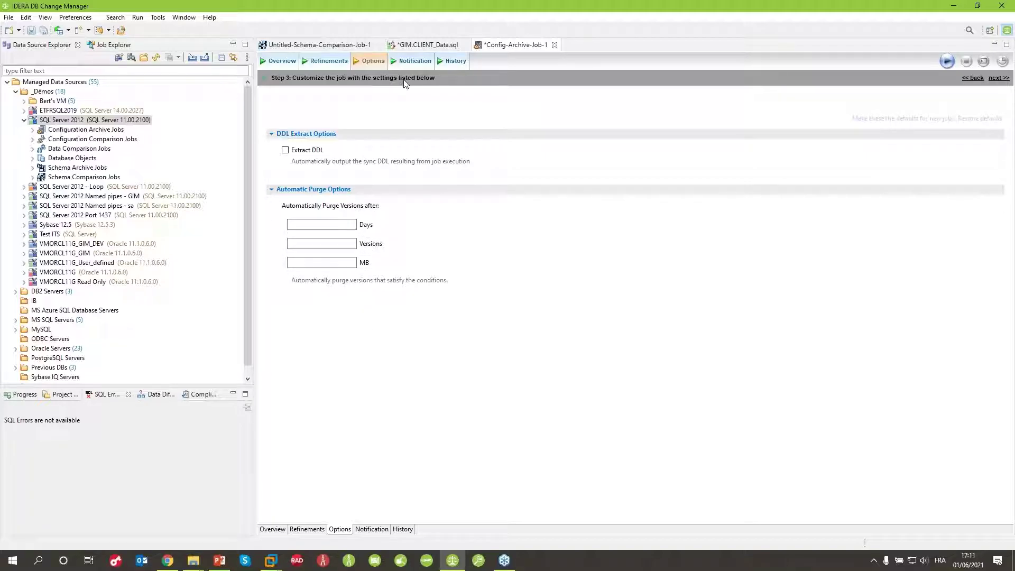
left_click(417, 62)
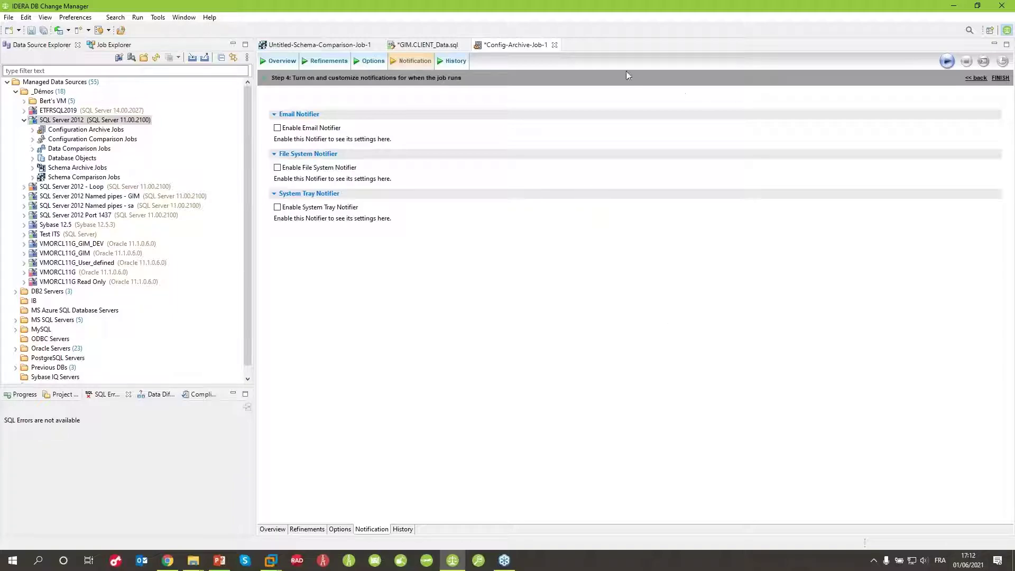
left_click(455, 61)
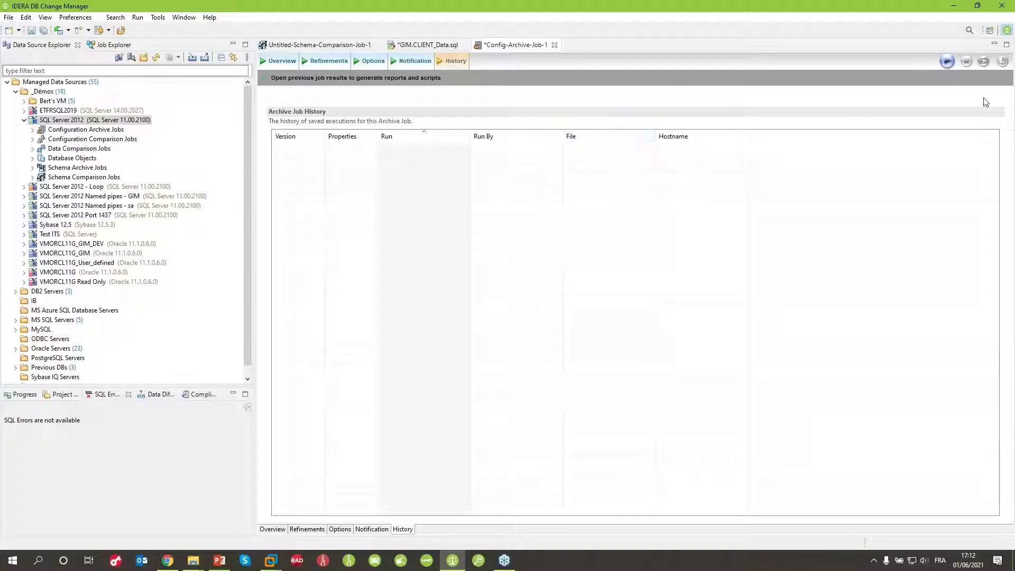
Run the configuration archive job twice, saving each result as a version of Config-Archive-Job-1.
left_click(946, 60)
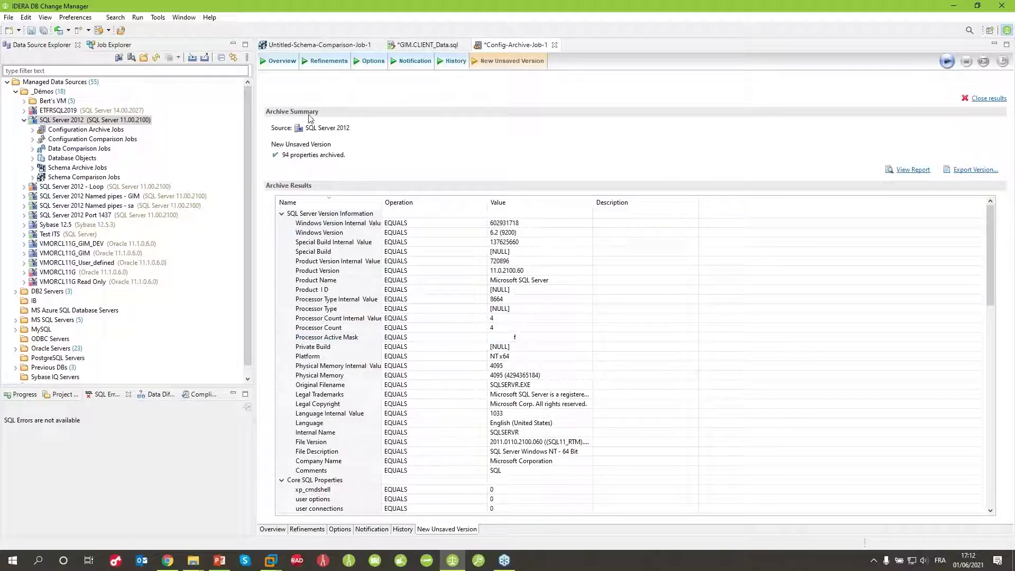
left_click(453, 61)
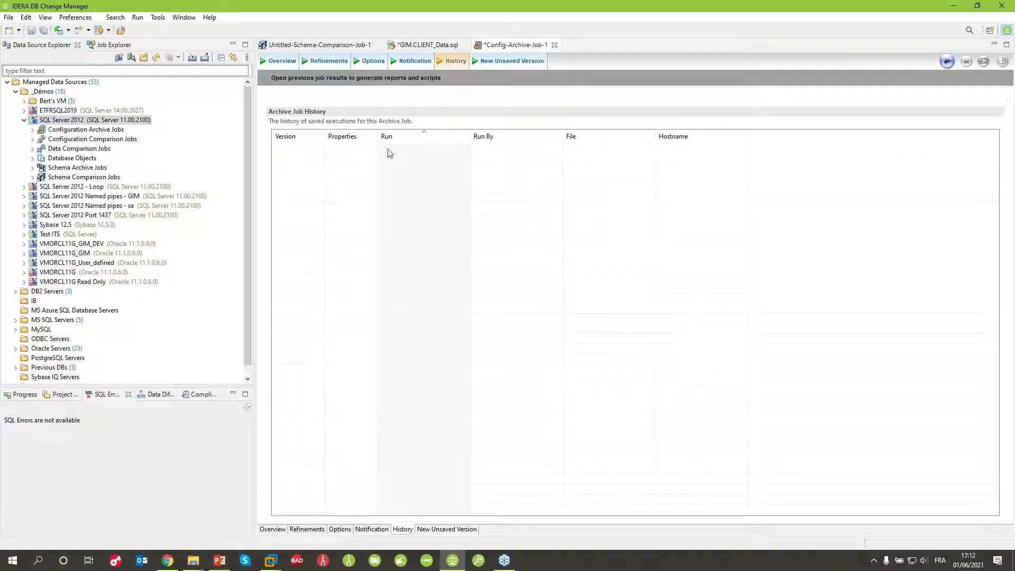
left_click(35, 32)
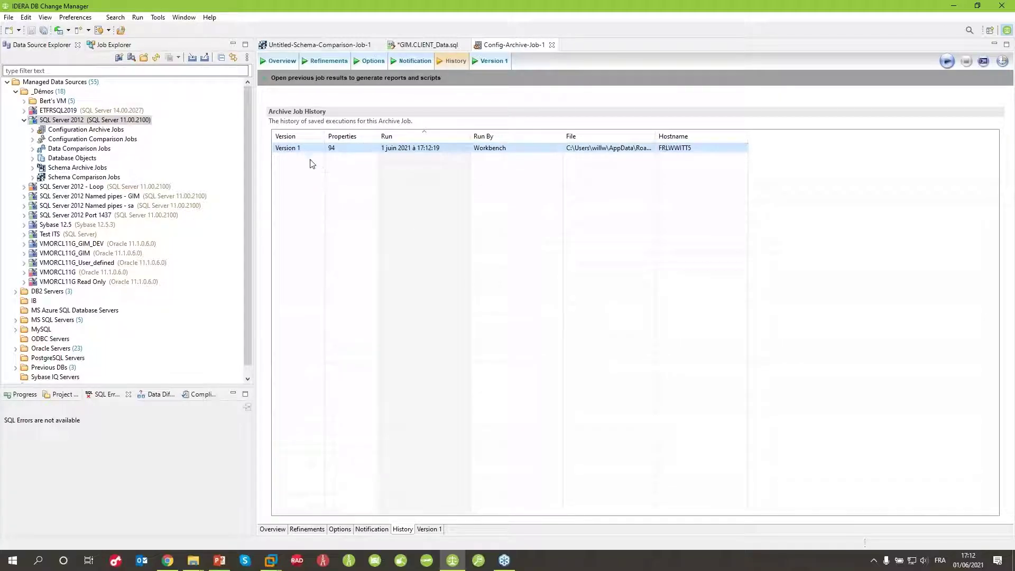
left_click(948, 65)
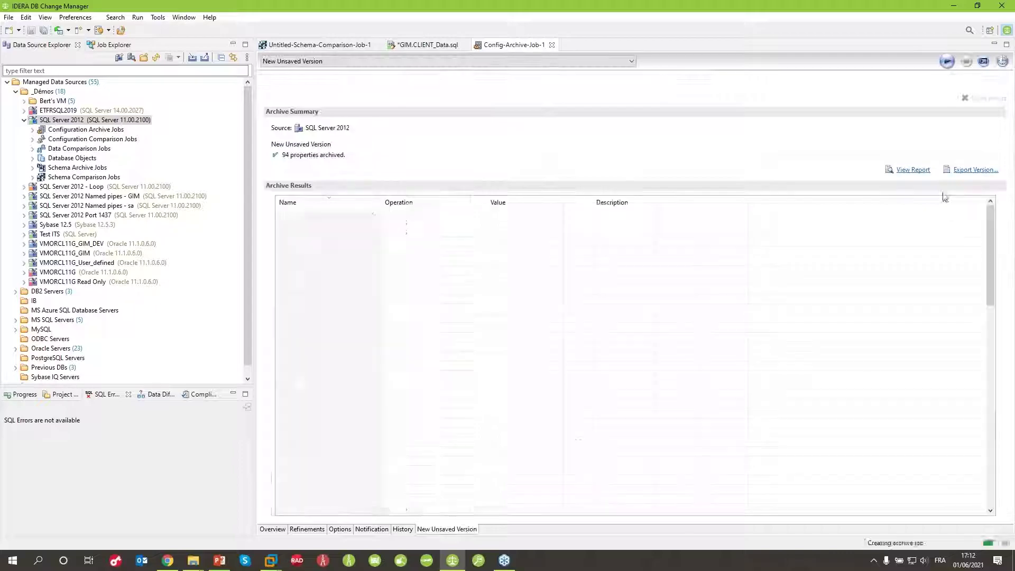
left_click(33, 31)
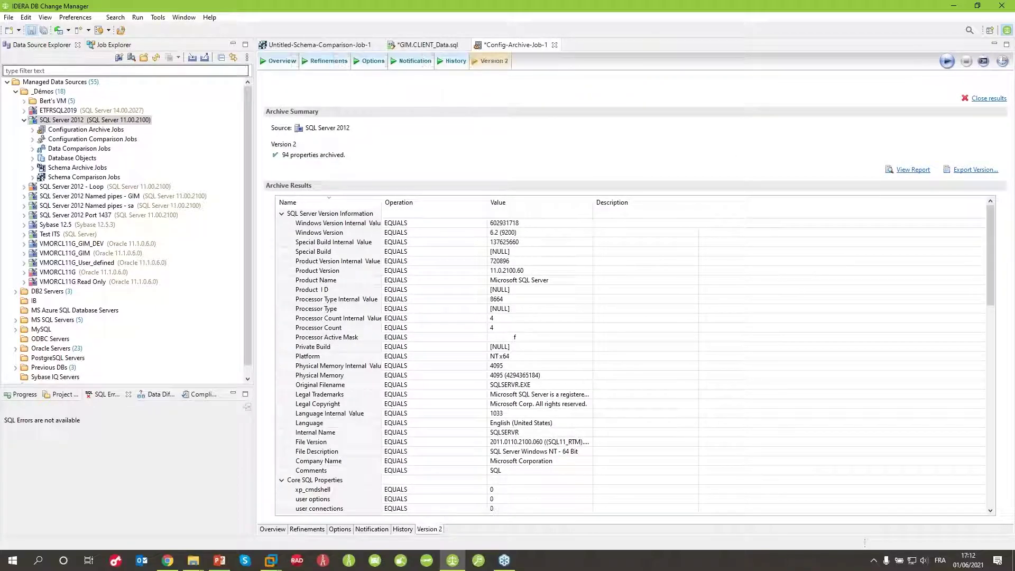
Check the saved versions in the job history and examine the archived properties of Version 2.
left_click(452, 61)
left_click(299, 158)
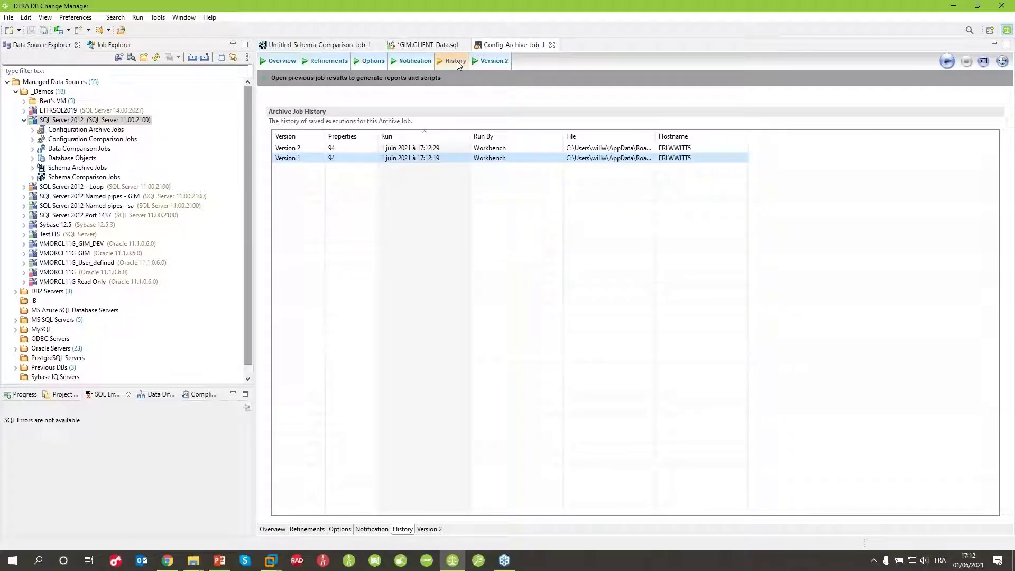
double_click(508, 148)
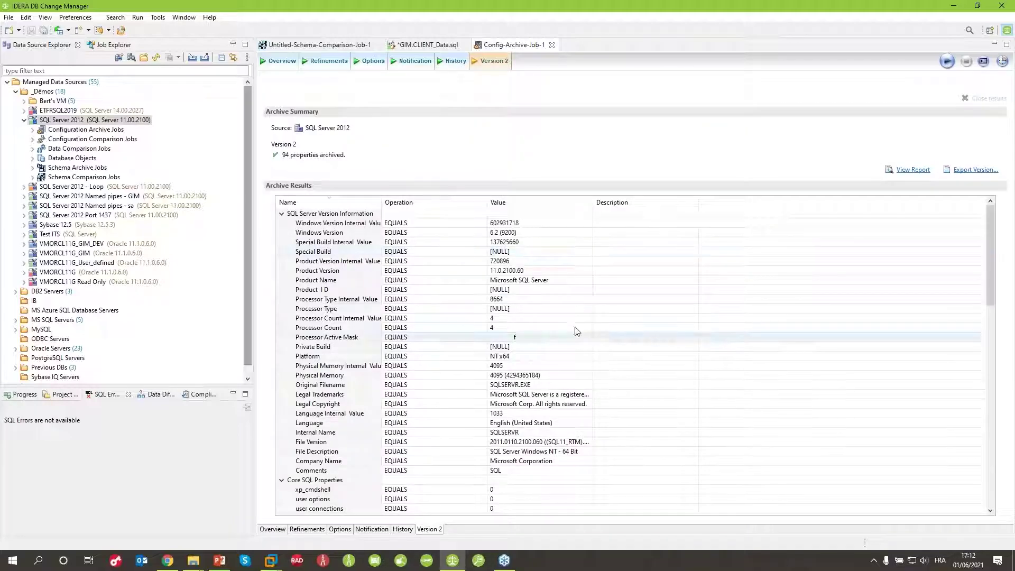
scroll(577, 331, "down", 20)
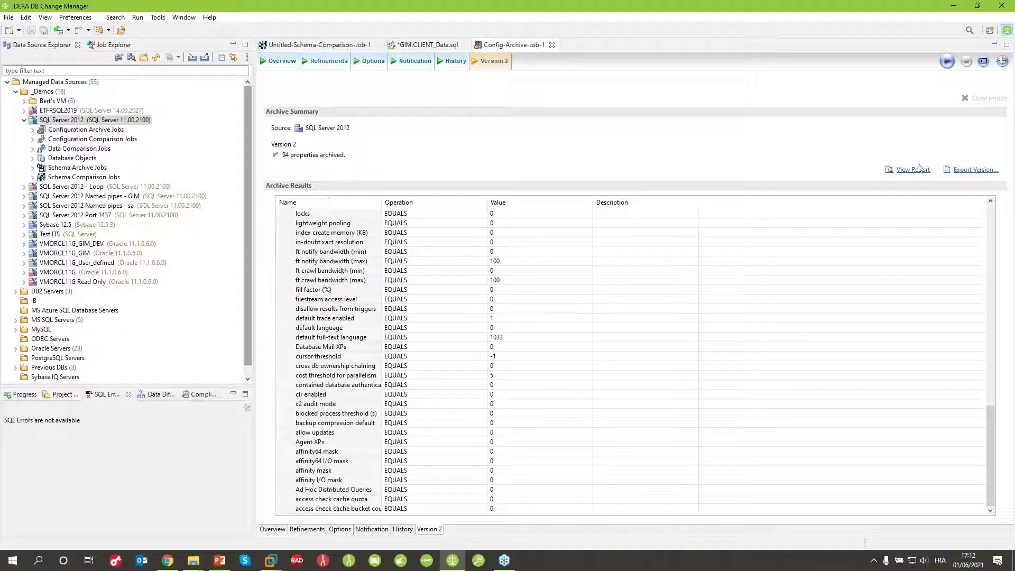
Set up an export of Version 2 as a PDF file named sqlserver2012 in the Desktop (Bureau) folder.
left_click(977, 170)
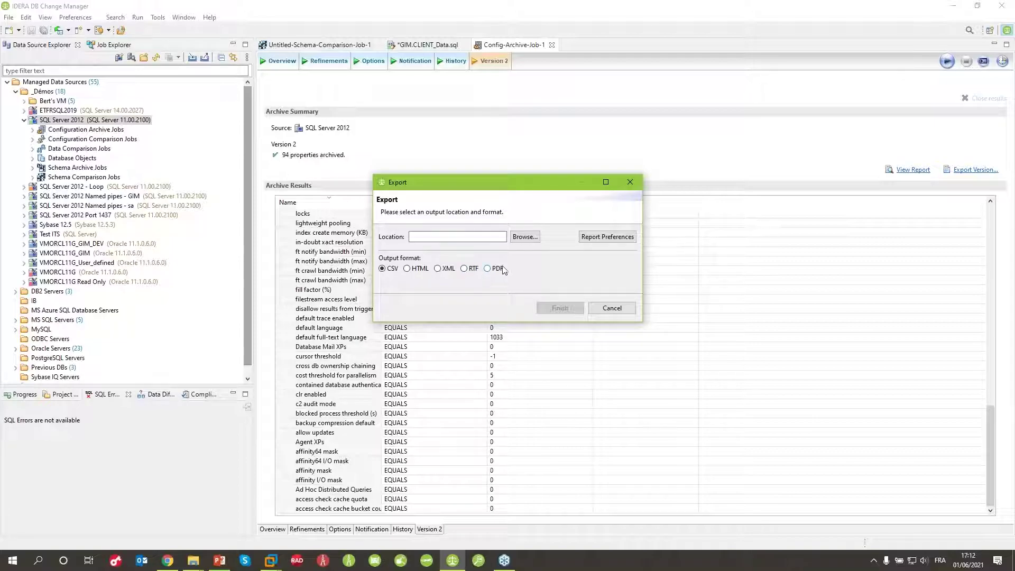
left_click(525, 236)
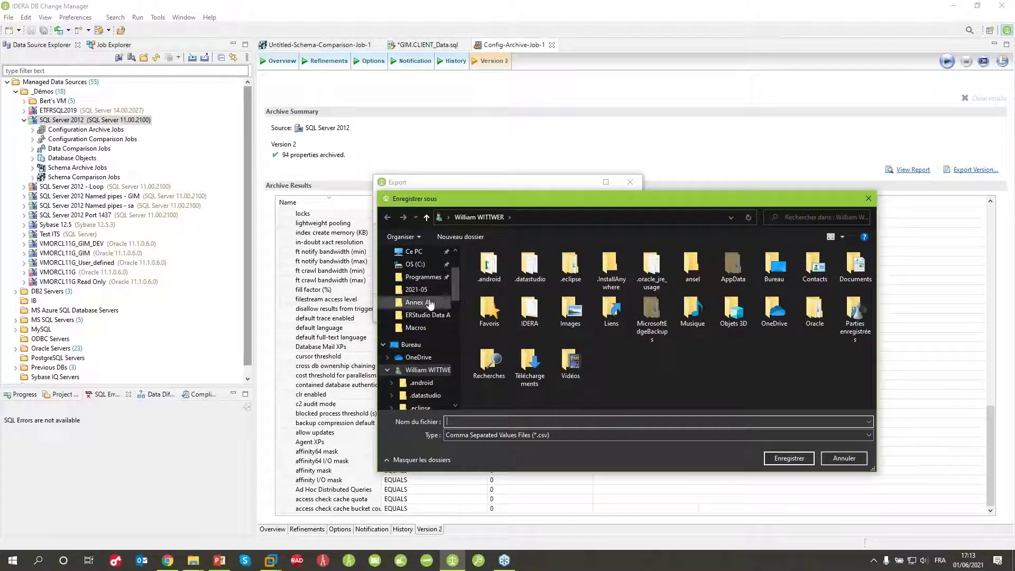
scroll(420, 280, "up", 2)
left_click(415, 268)
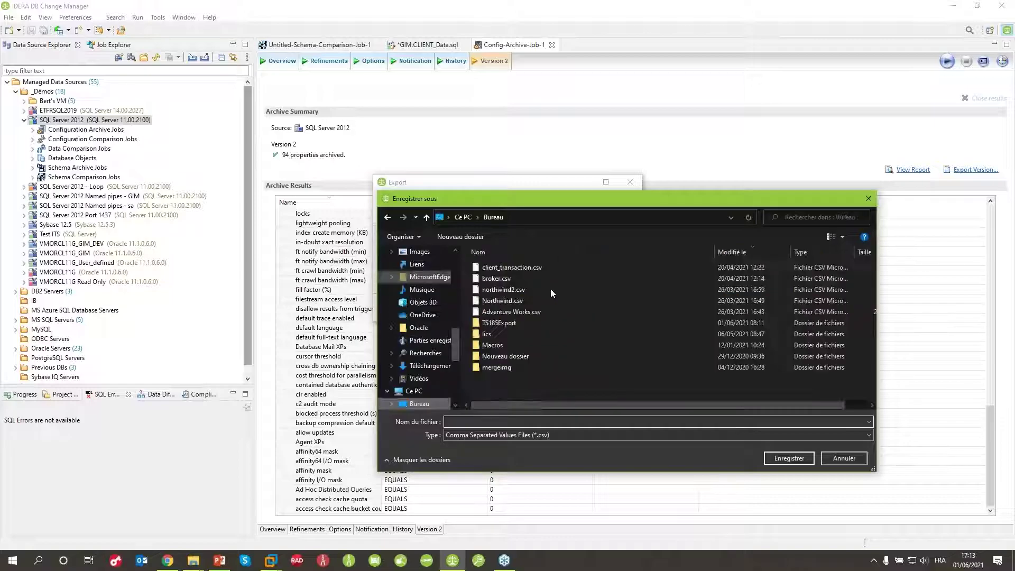
left_click(493, 421)
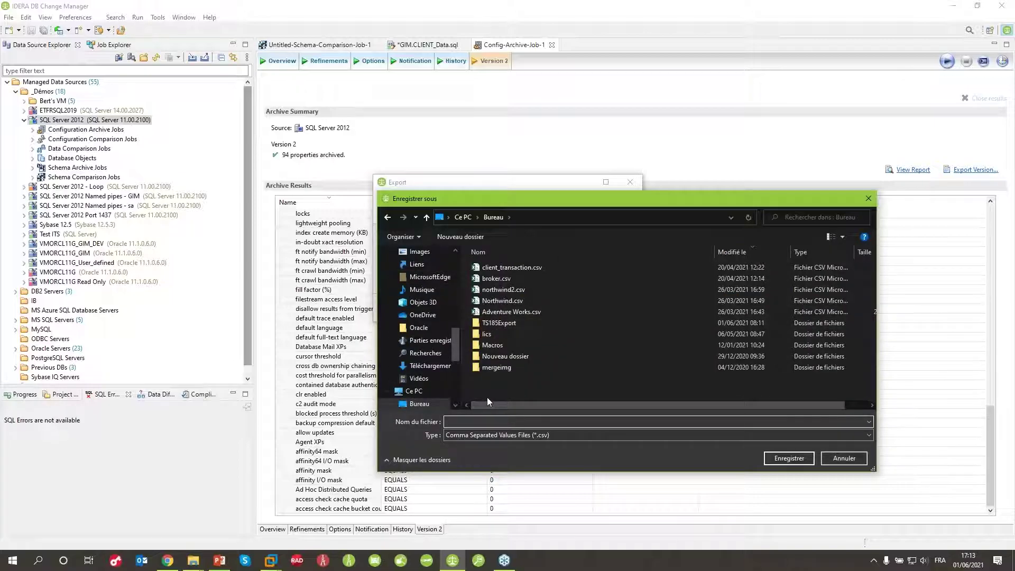
type("sqlserver2012")
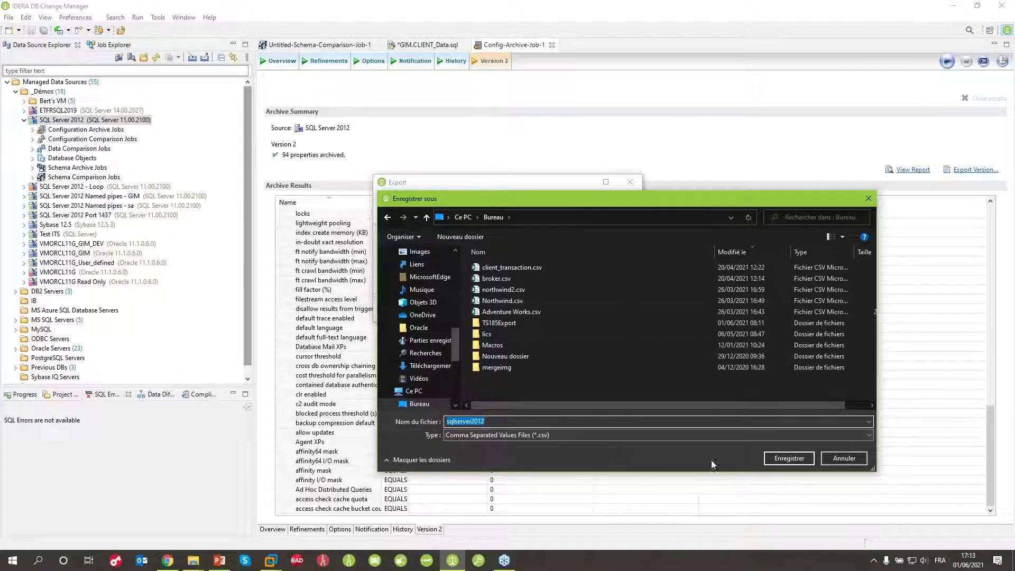
left_click(783, 456)
left_click(487, 268)
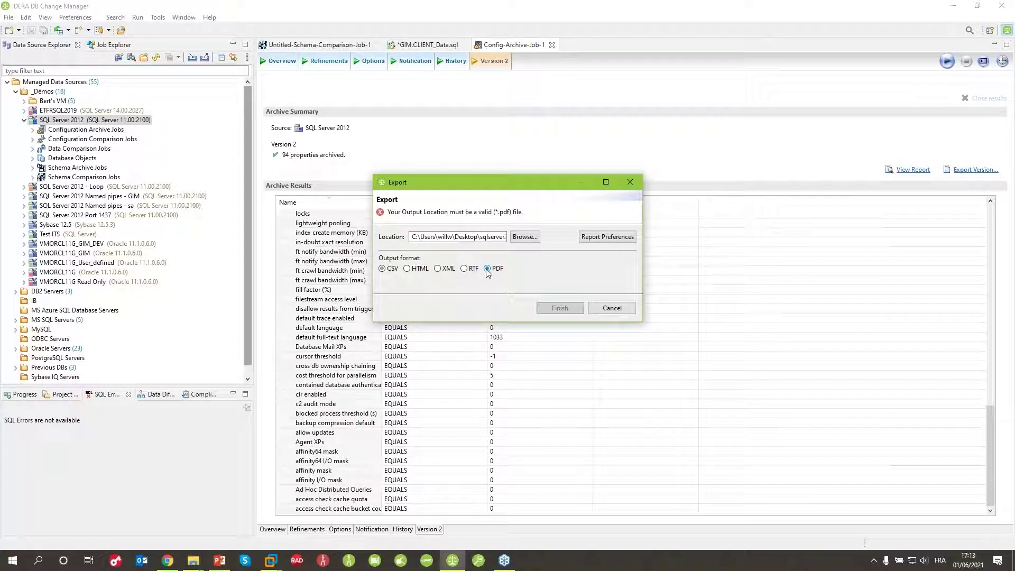
left_click(525, 237)
left_click(788, 457)
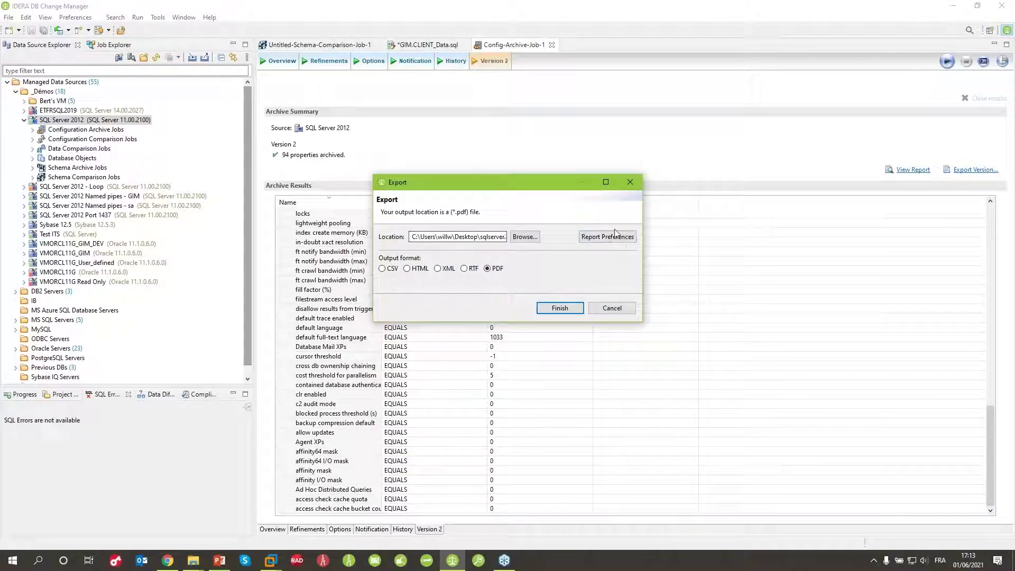
Review the report style, paper setup and contents preferences, and run the PDF export while checking its progress.
left_click(607, 236)
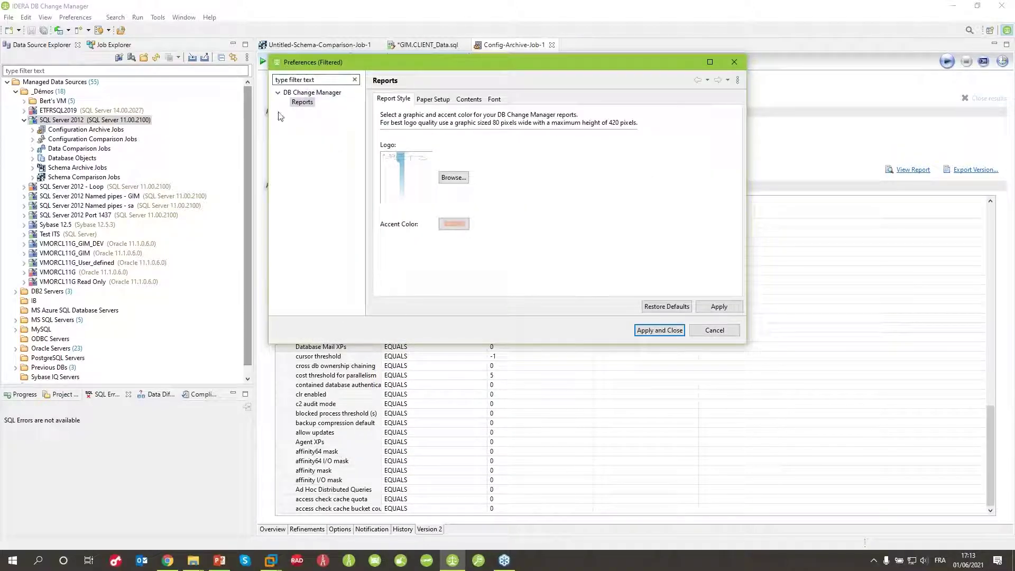
left_click(311, 102)
left_click(433, 99)
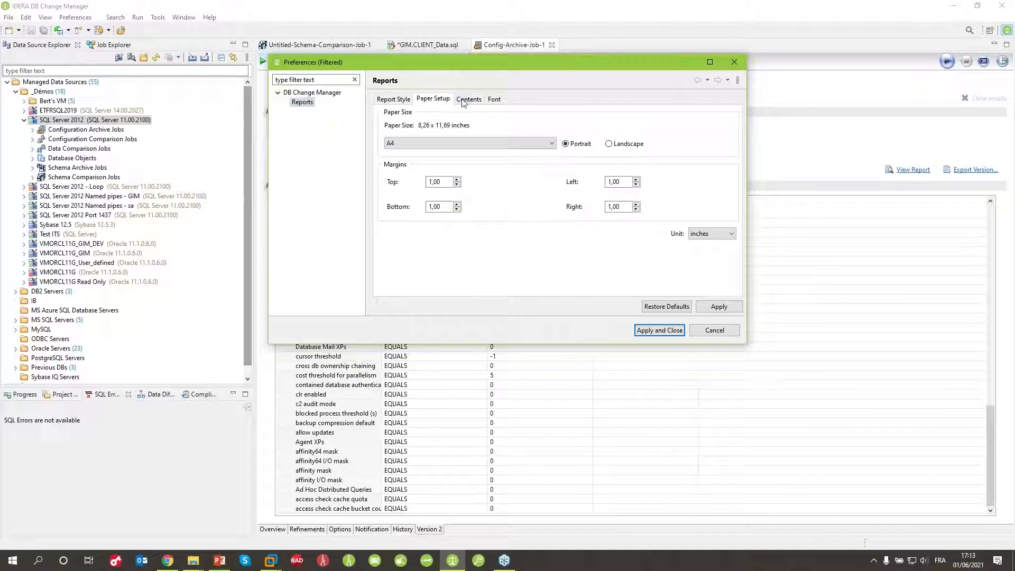
left_click(468, 100)
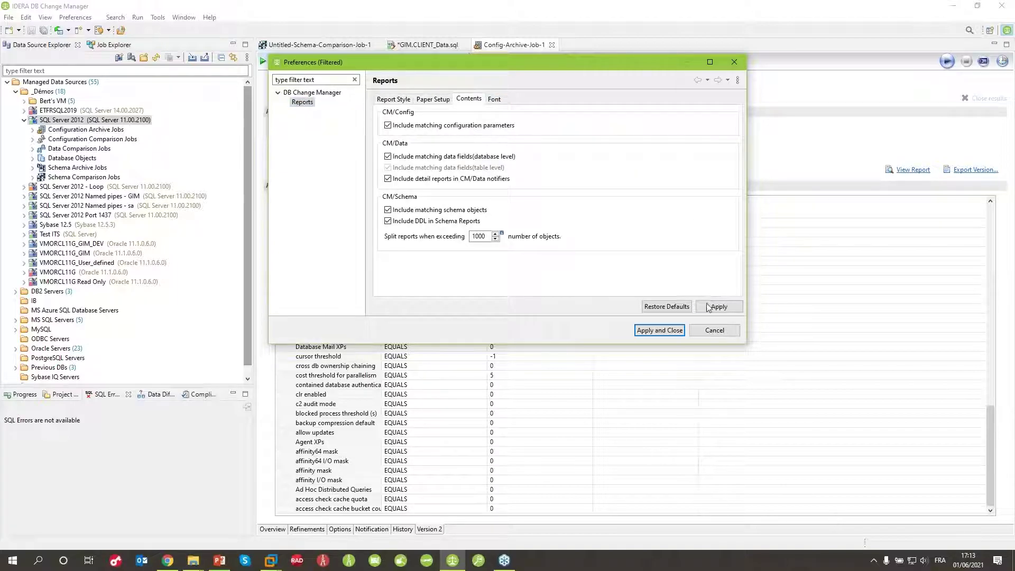
left_click(714, 330)
left_click(553, 308)
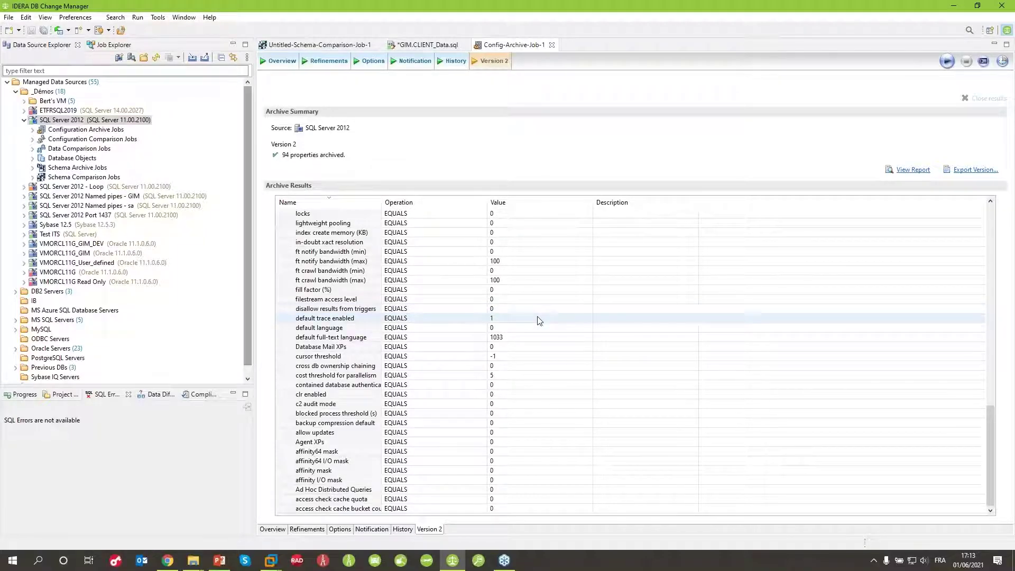
left_click(25, 395)
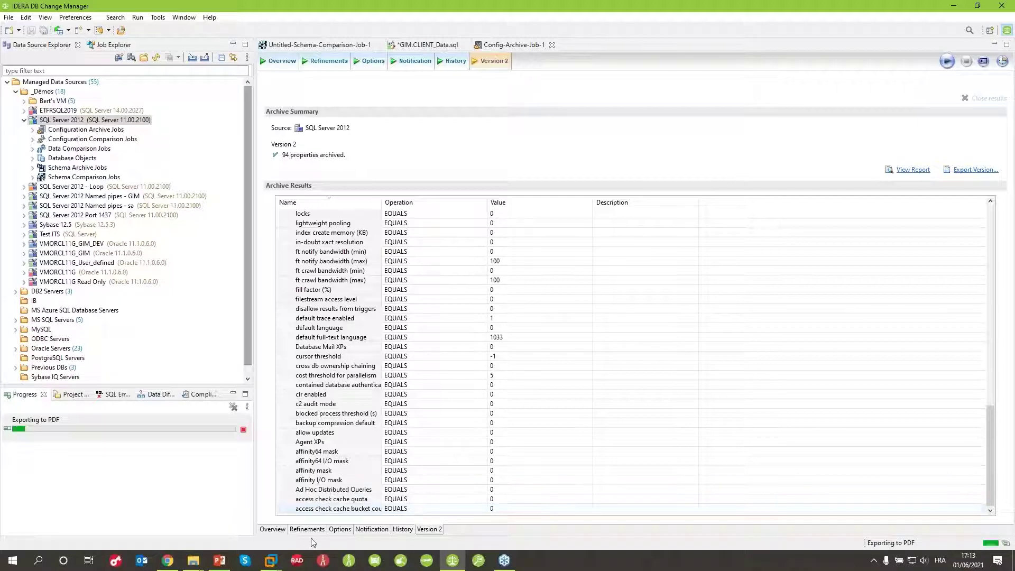
Switch to File Explorer, open sqlserver2012.pdf from the Desktop, and examine the exported configuration properties in Acrobat Reader.
left_click(192, 560)
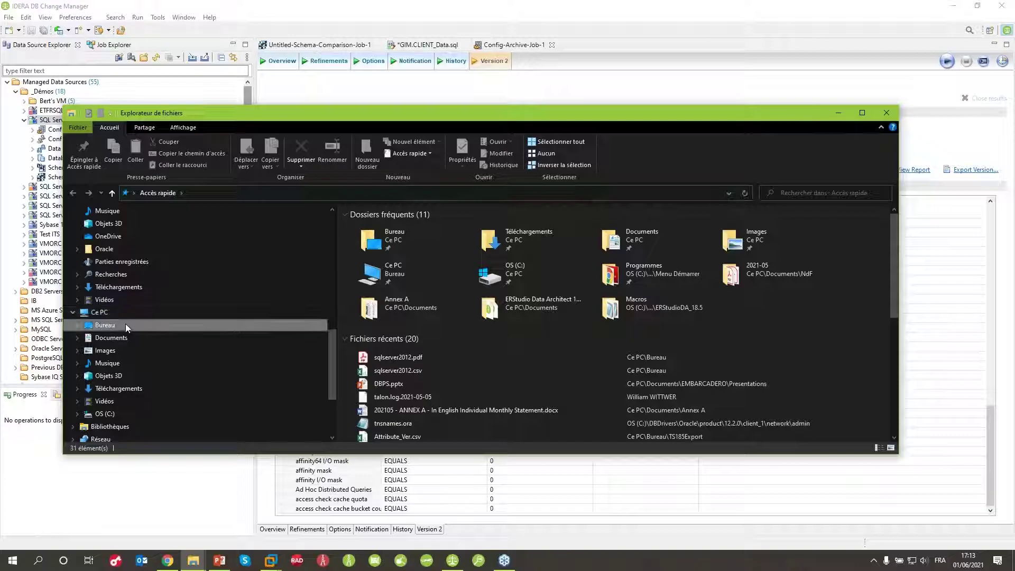
left_click(125, 324)
double_click(401, 227)
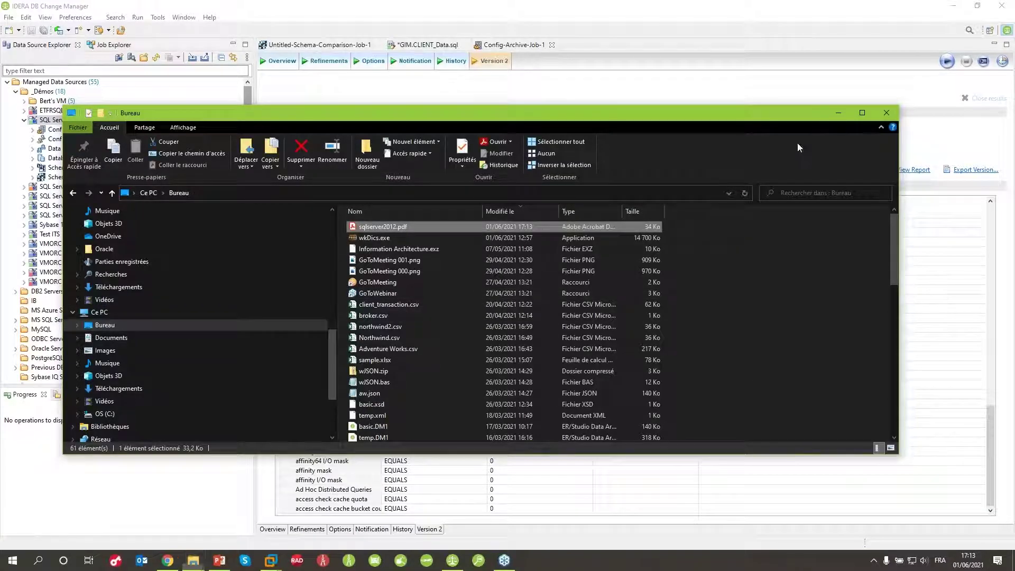
scroll(656, 328, "down", 15)
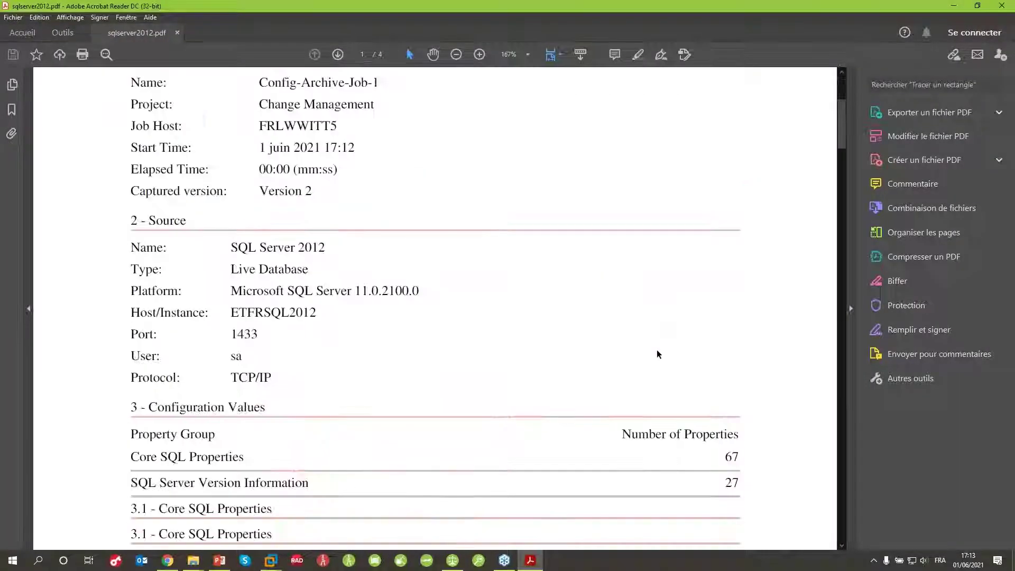
scroll(662, 362, "down", 20)
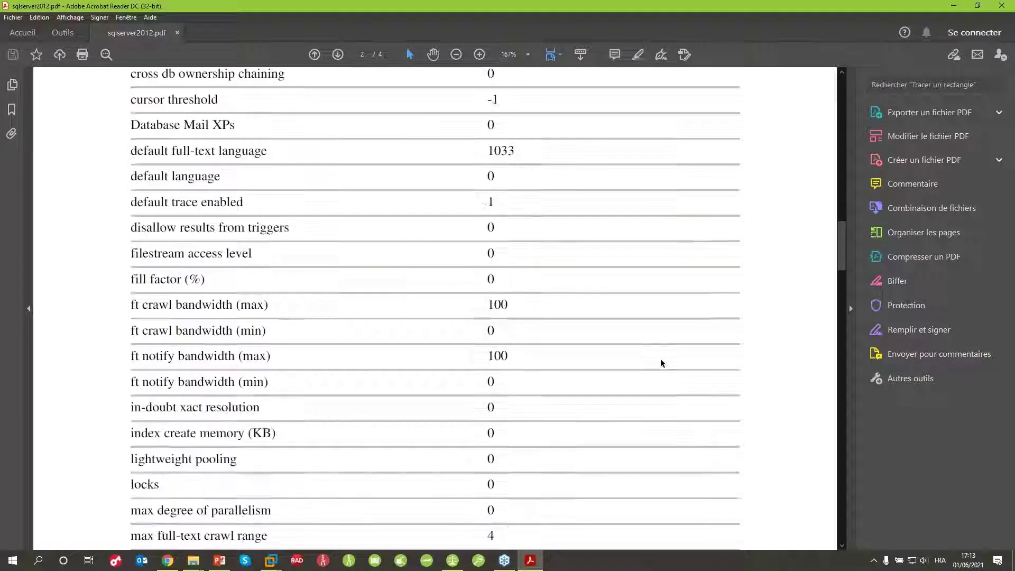
left_click(953, 5)
left_click(521, 92)
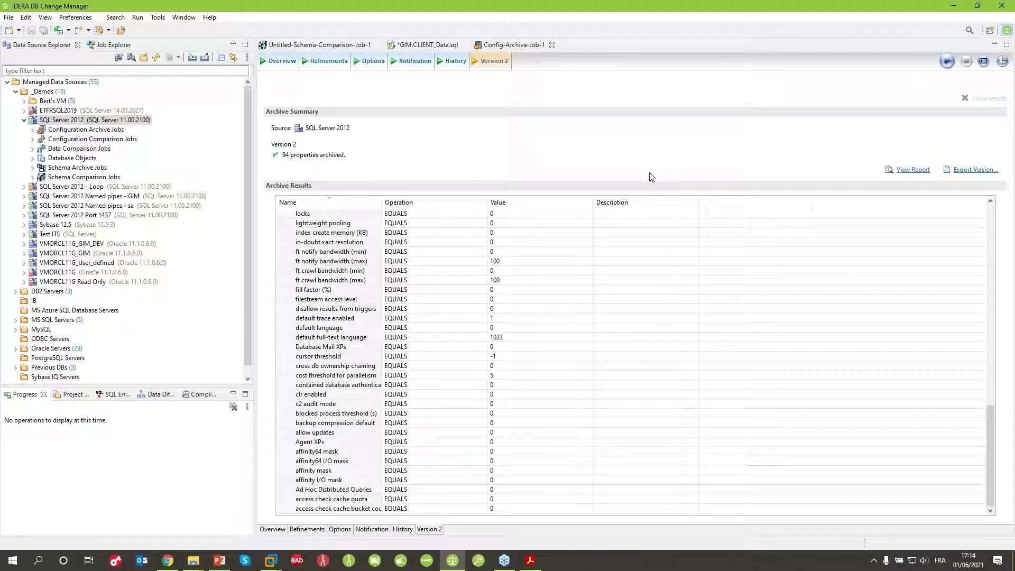
View the Configuration Archive Report for Version 2, examining its first and last pages.
left_click(917, 170)
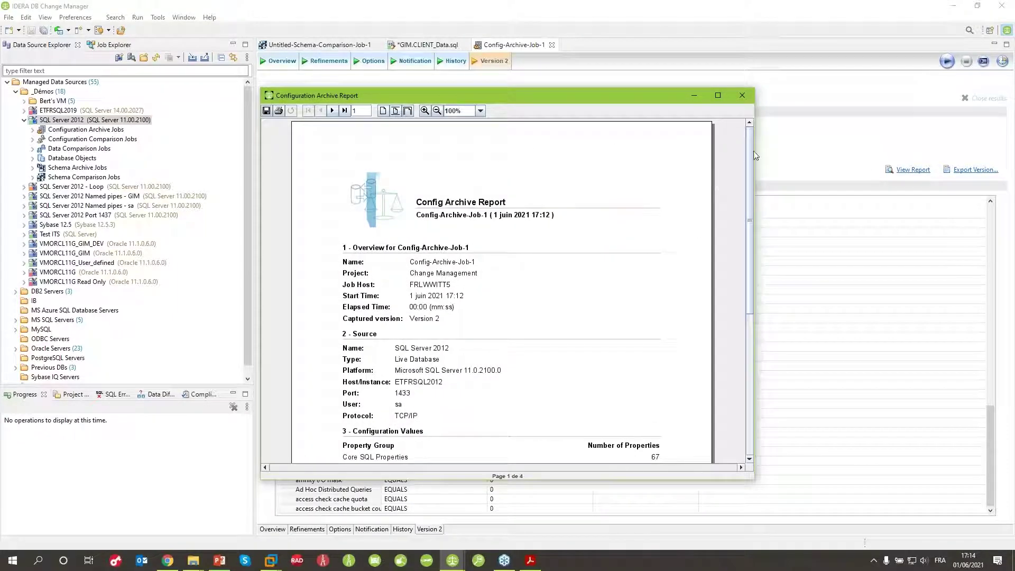
scroll(720, 284, "down", 5)
scroll(720, 284, "up", 4)
left_click(344, 111)
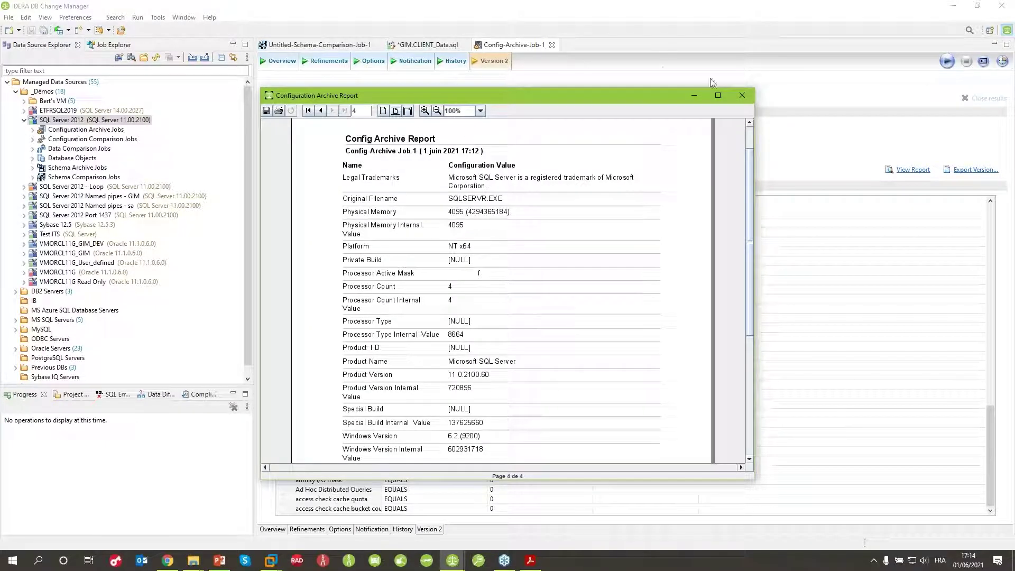
left_click(742, 95)
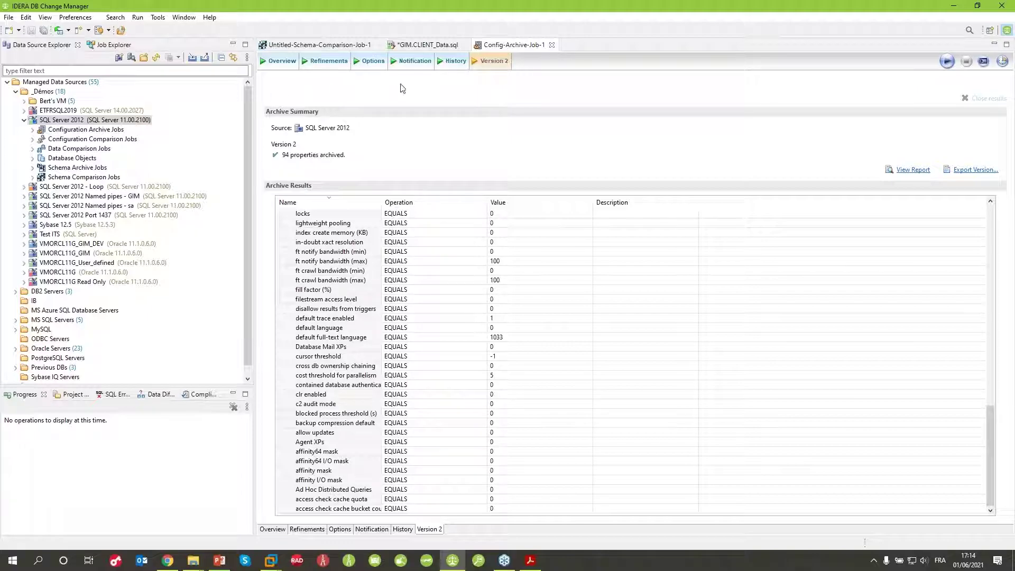
Create a configuration comparison job for SQL Server 2012 and name it Config-Comparison-Job-1.
left_click(80, 140)
right_click(80, 141)
left_click(114, 149)
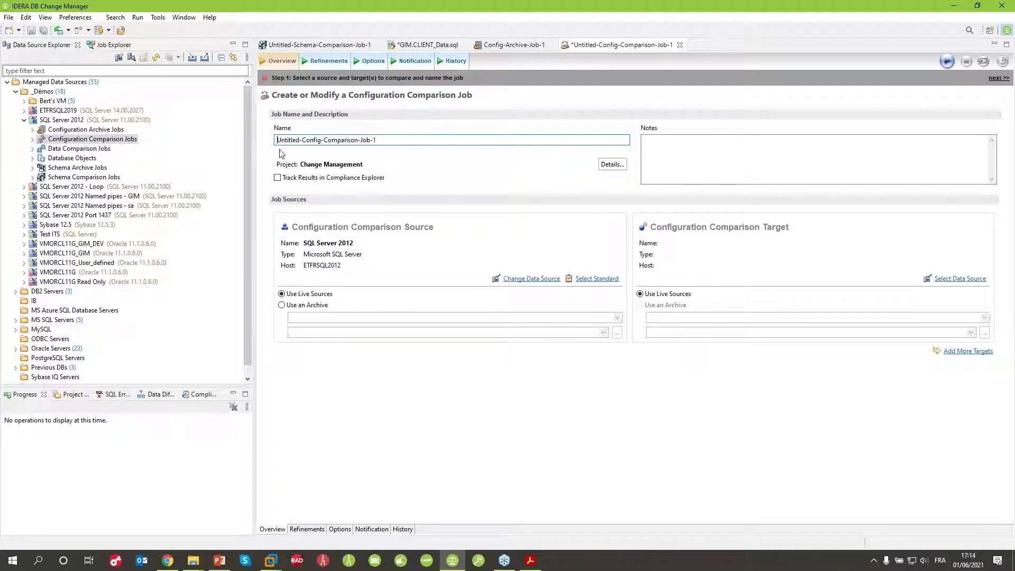
left_click_drag(303, 139, 274, 139)
key("BackSpace")
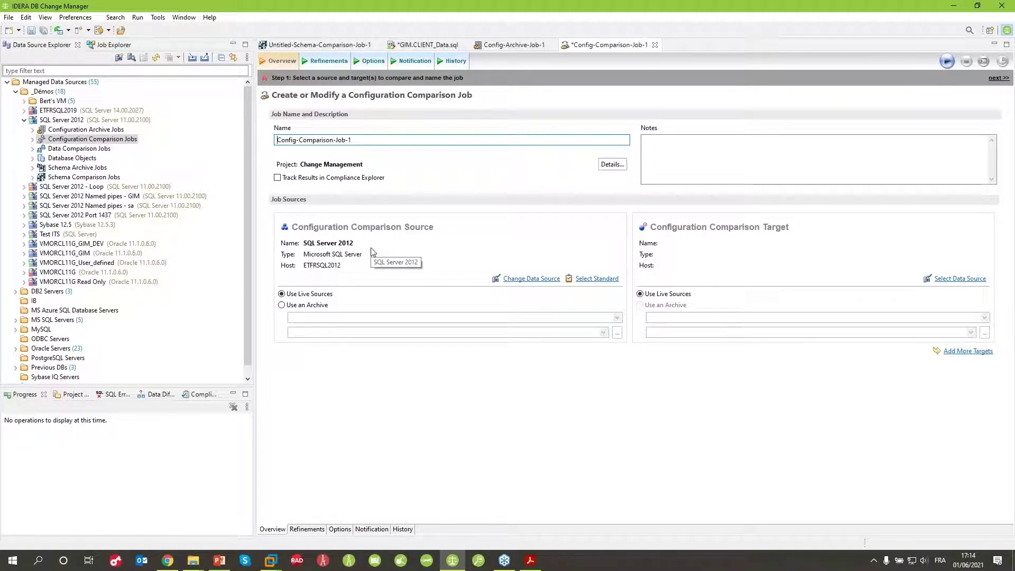
Set the msGIM SQL Server data source as the configuration comparison target.
left_click(24, 101)
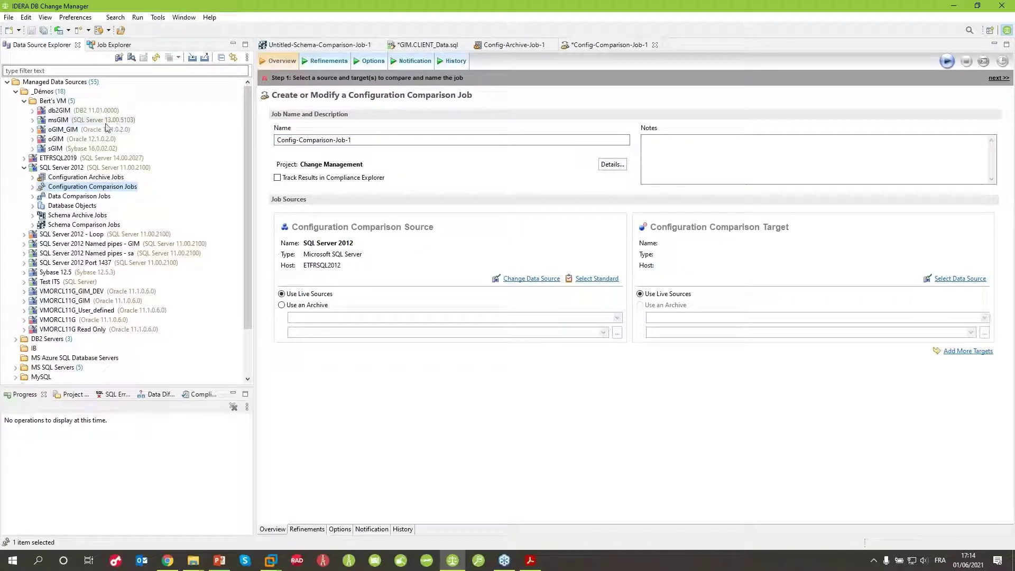
left_click_drag(94, 120, 696, 263)
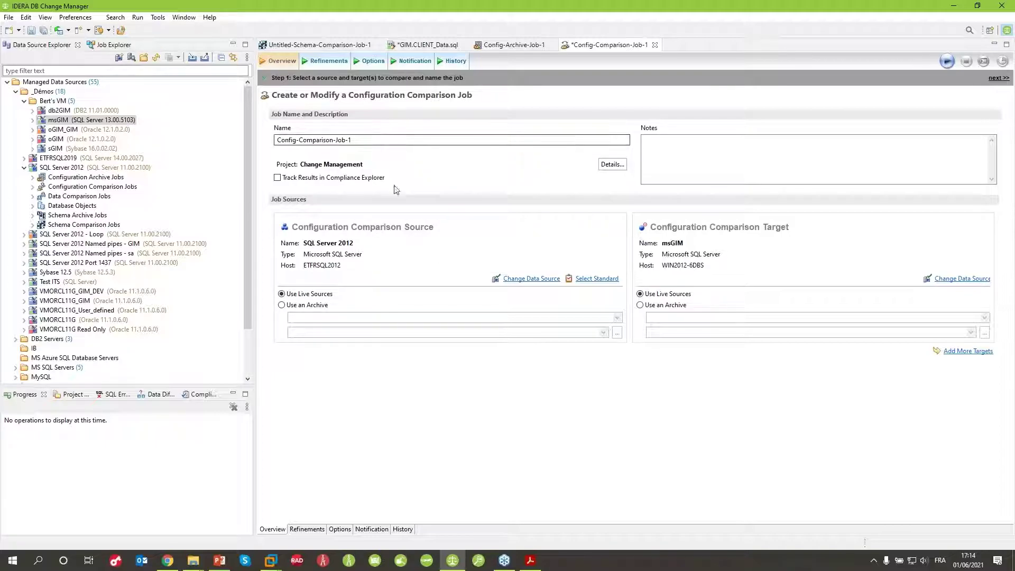
left_click(677, 169)
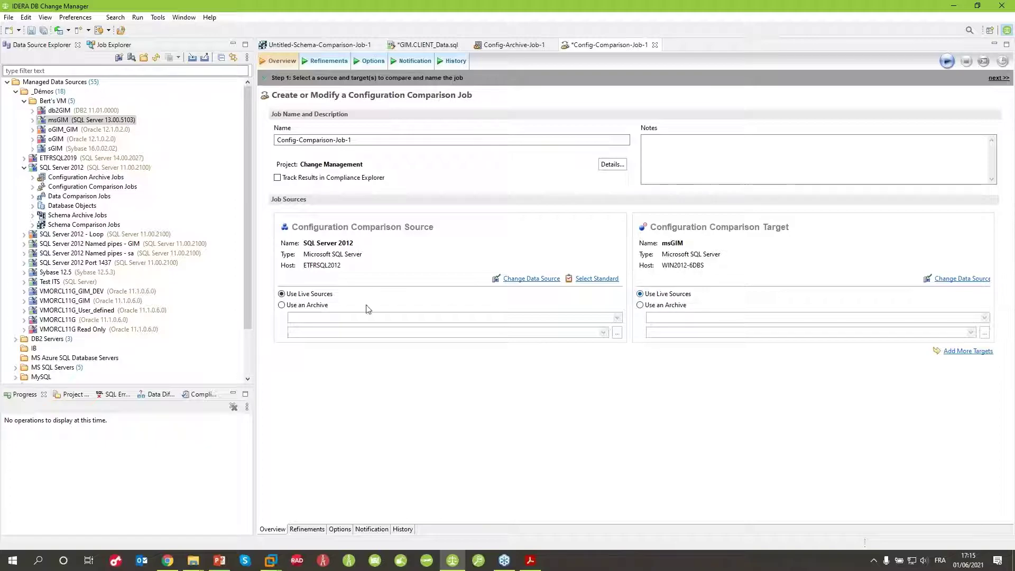
Use the Config-Archive-Job-1 archive as the comparison source, check the version choices and keep Most Recent Version.
left_click(305, 311)
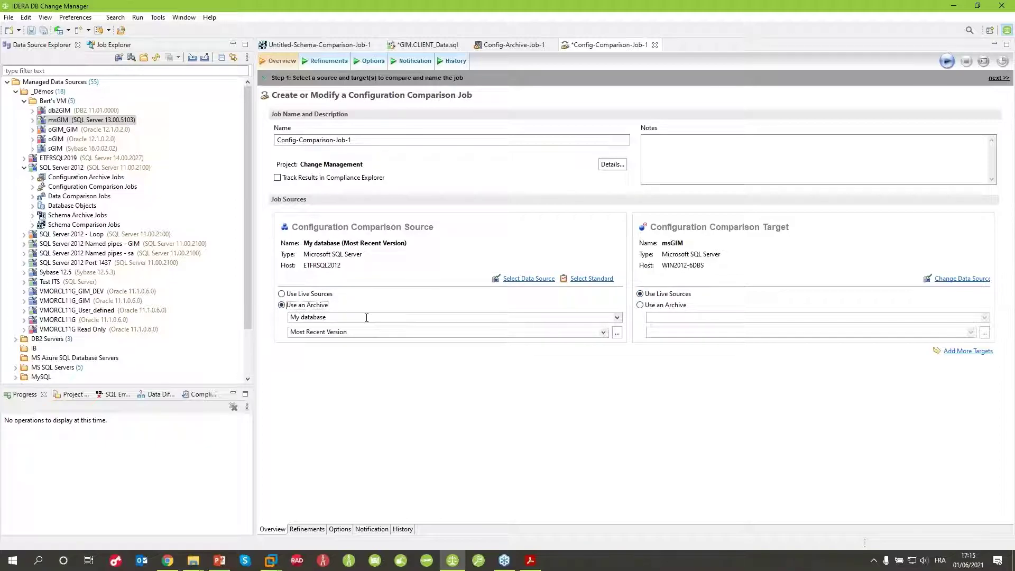
left_click(391, 322)
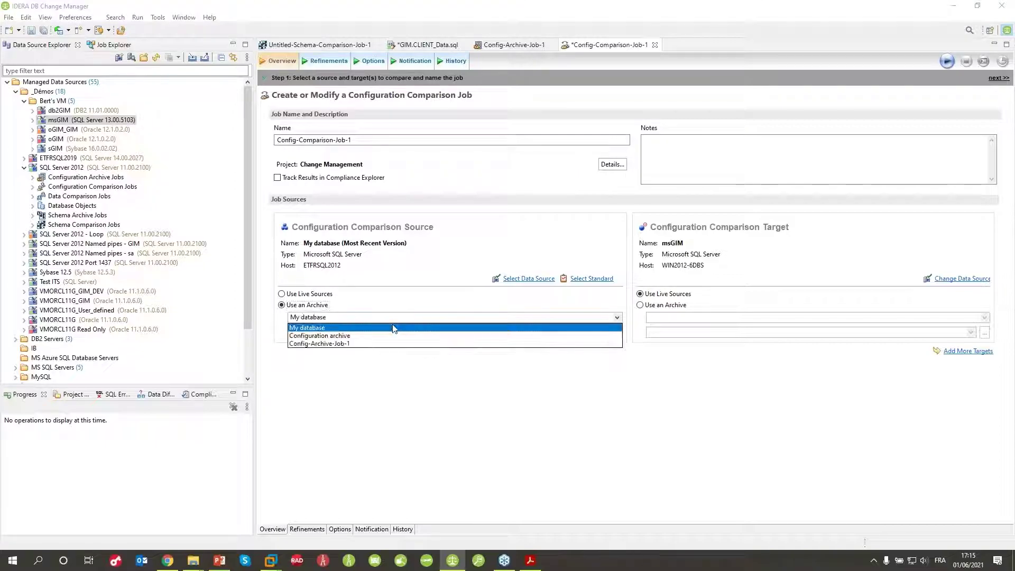
left_click(323, 343)
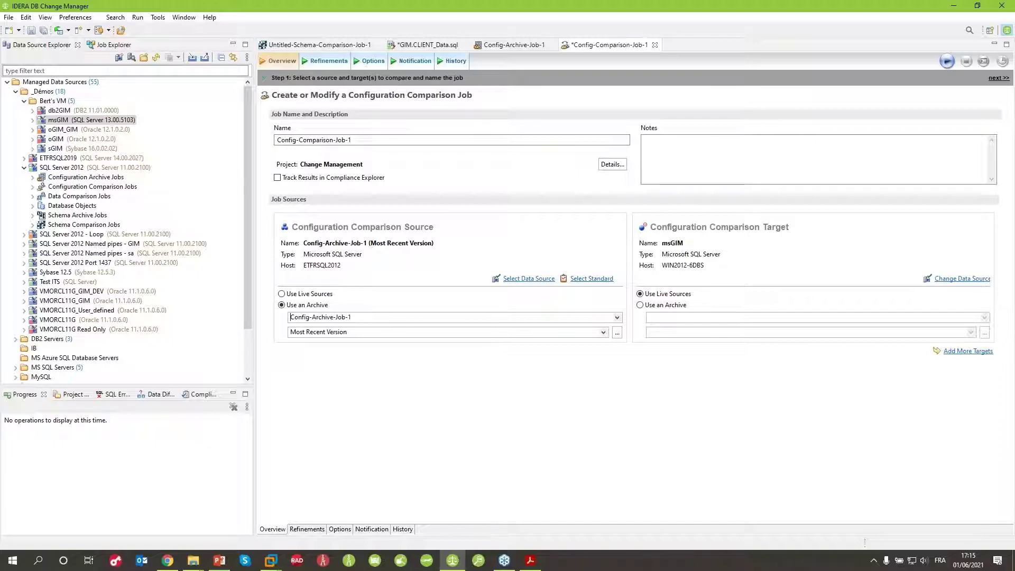
left_click(332, 333)
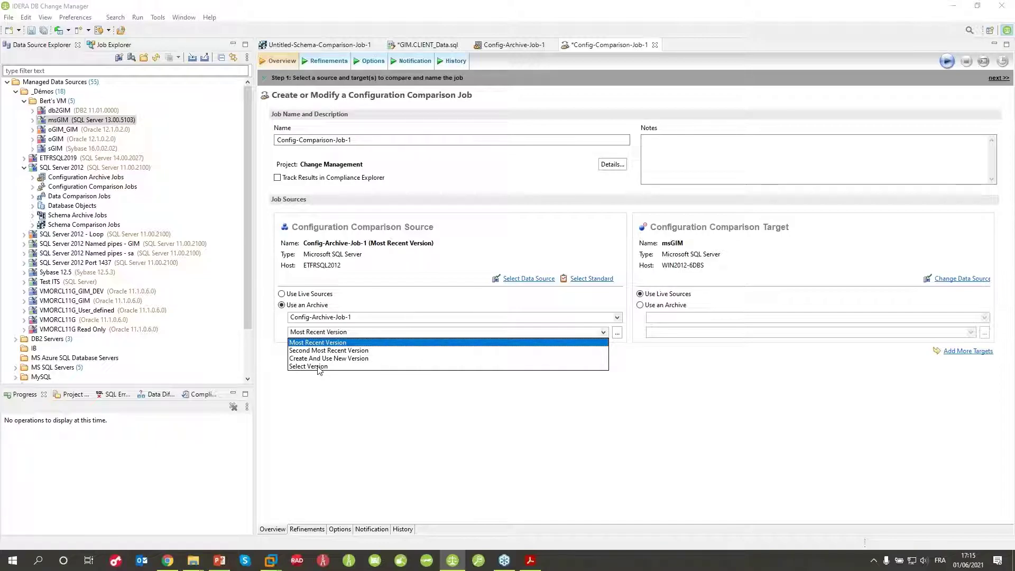
left_click(407, 426)
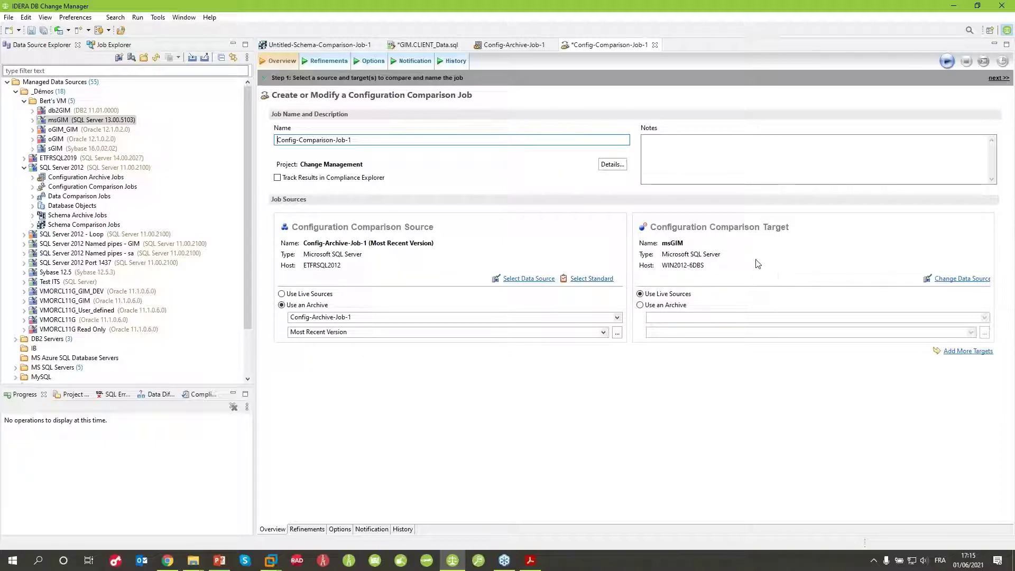
Review the comparison job's property refinements and DDL extract options, and run the comparison against msGIM.
left_click(328, 60)
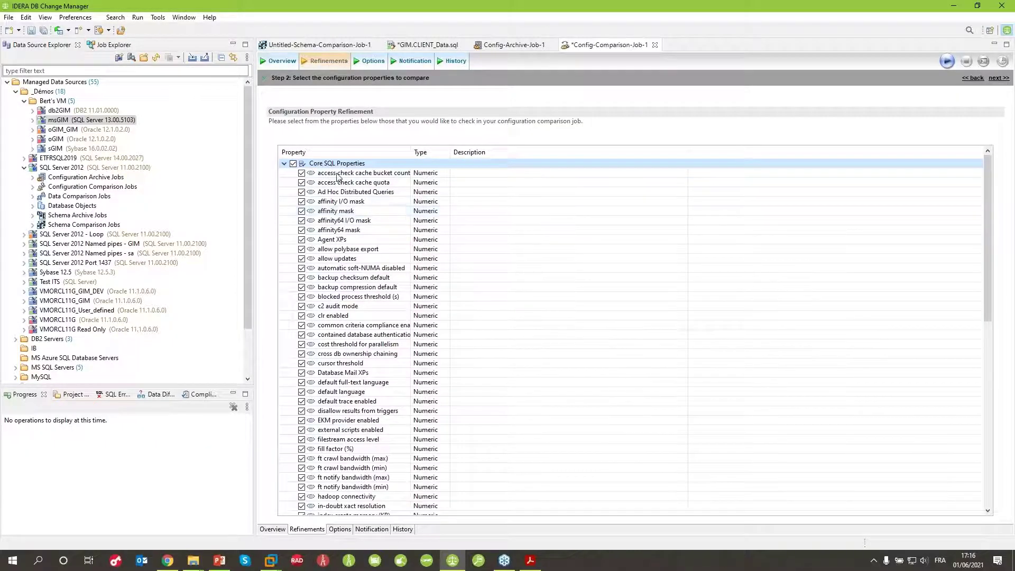
left_click(372, 61)
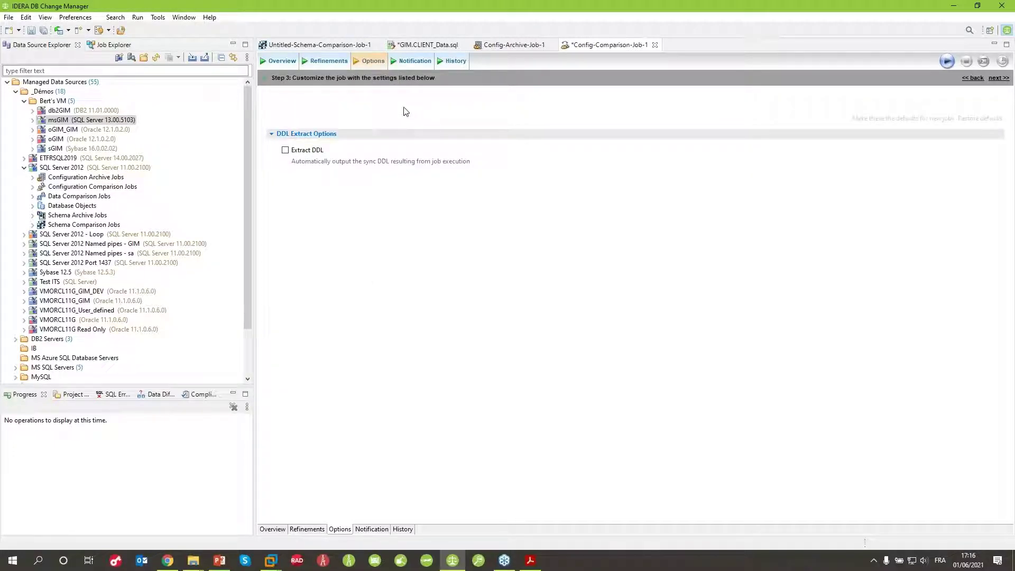
left_click(287, 61)
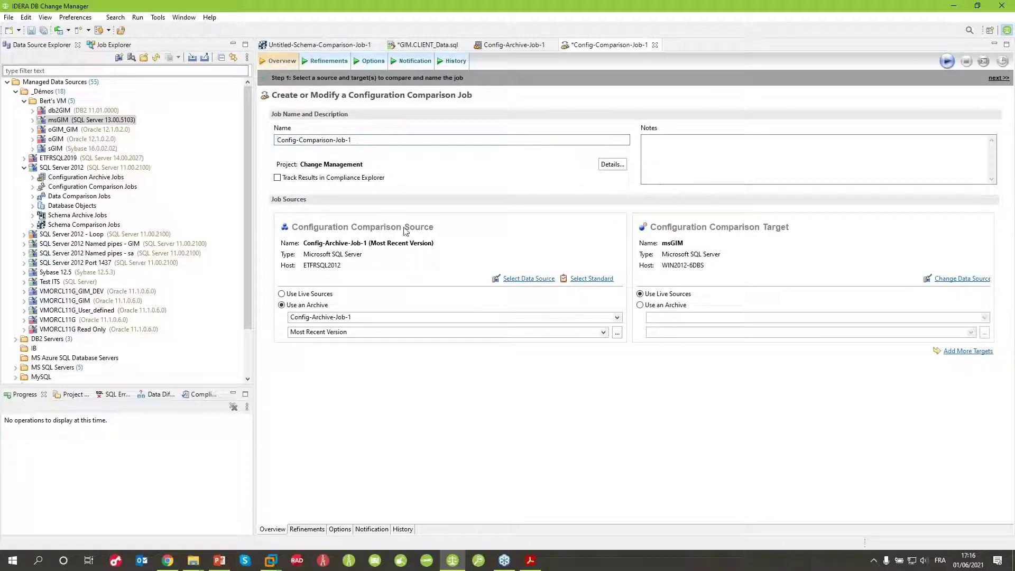
left_click(373, 61)
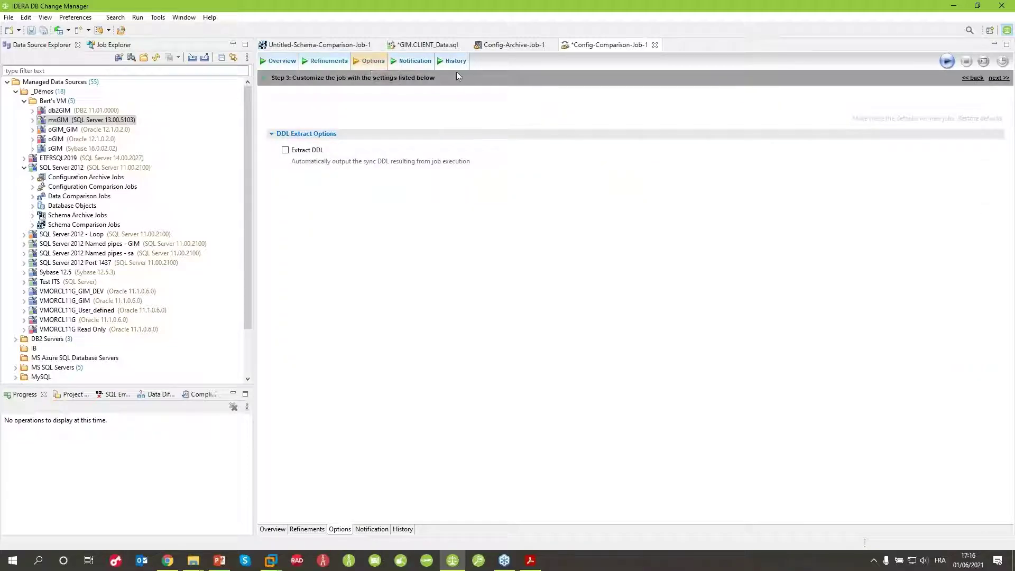
left_click(946, 61)
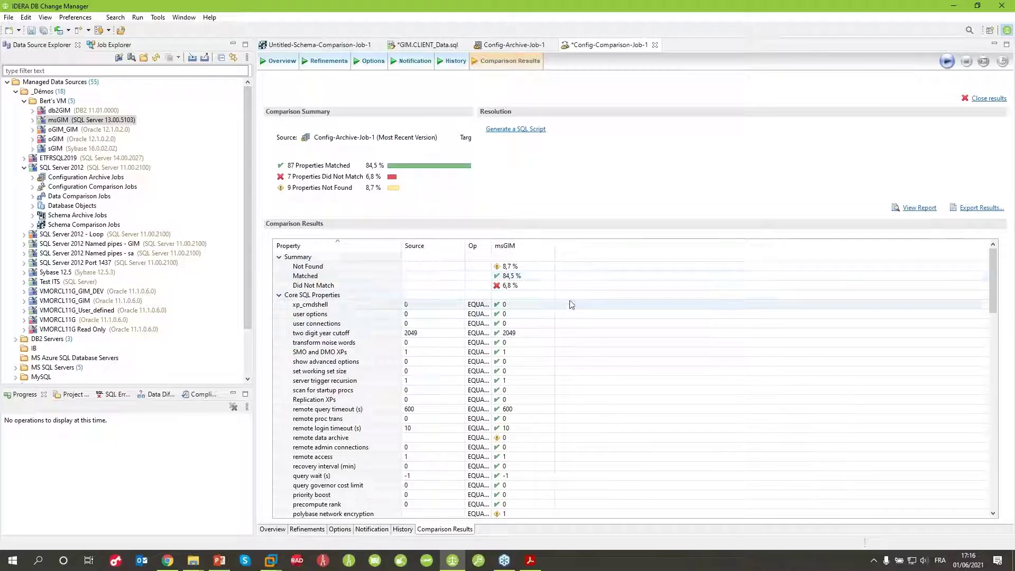
Look through the comparison results, generate the configuration comparison report, page through it and close it.
scroll(709, 324, "down", 15)
scroll(662, 318, "up", 15)
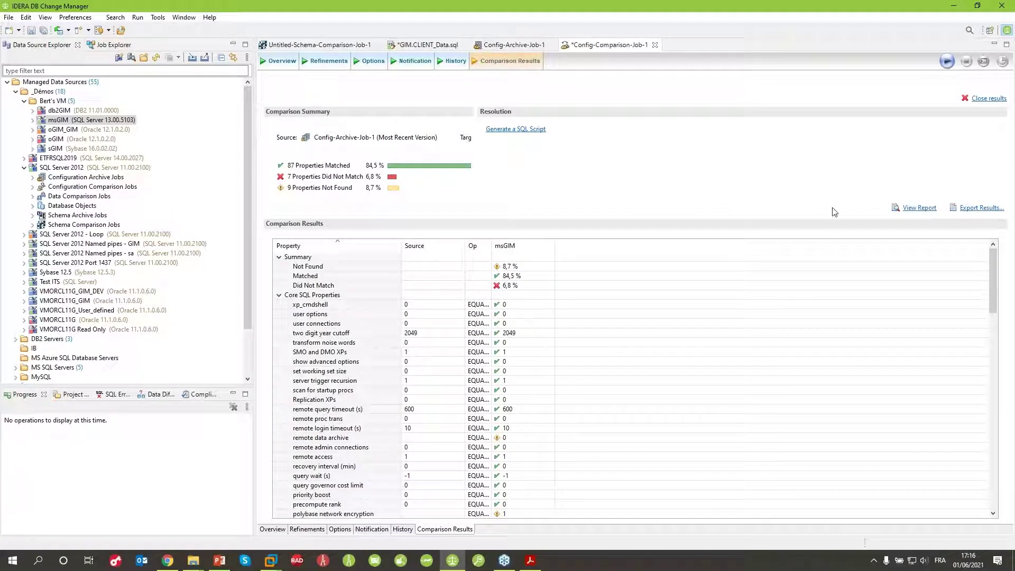
left_click(920, 208)
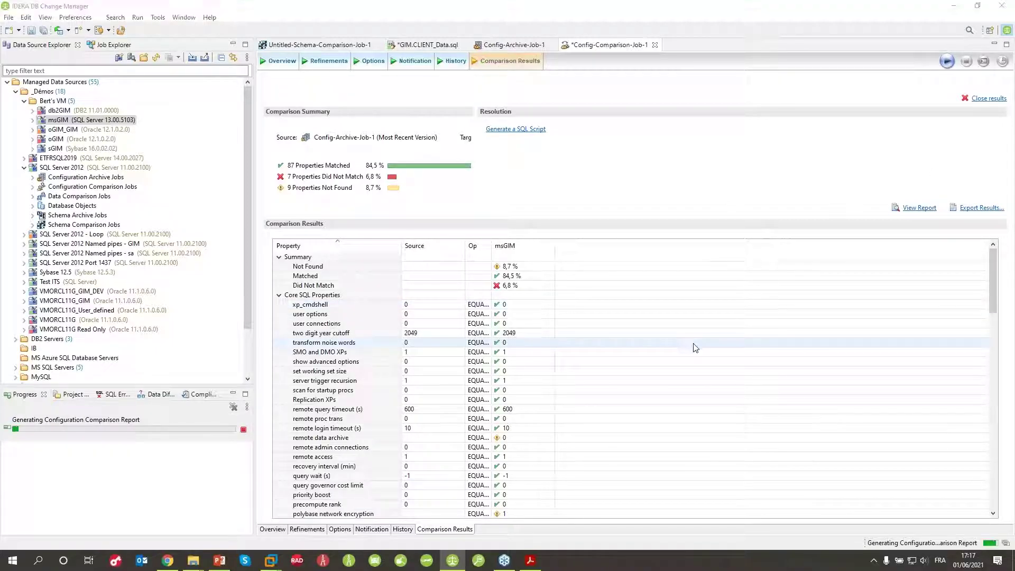
scroll(738, 260, "down", 5)
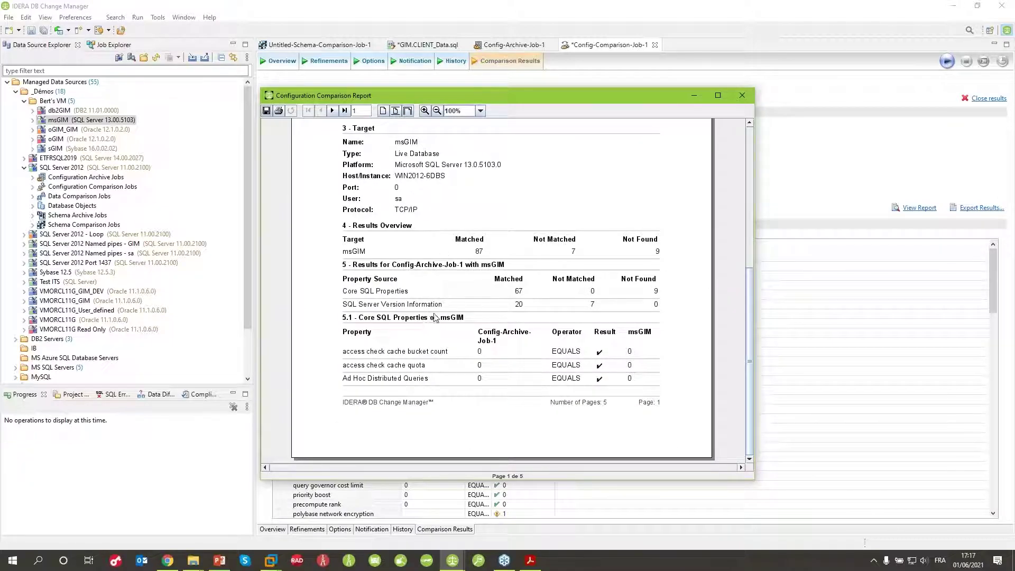
left_click(331, 111)
left_click(332, 112)
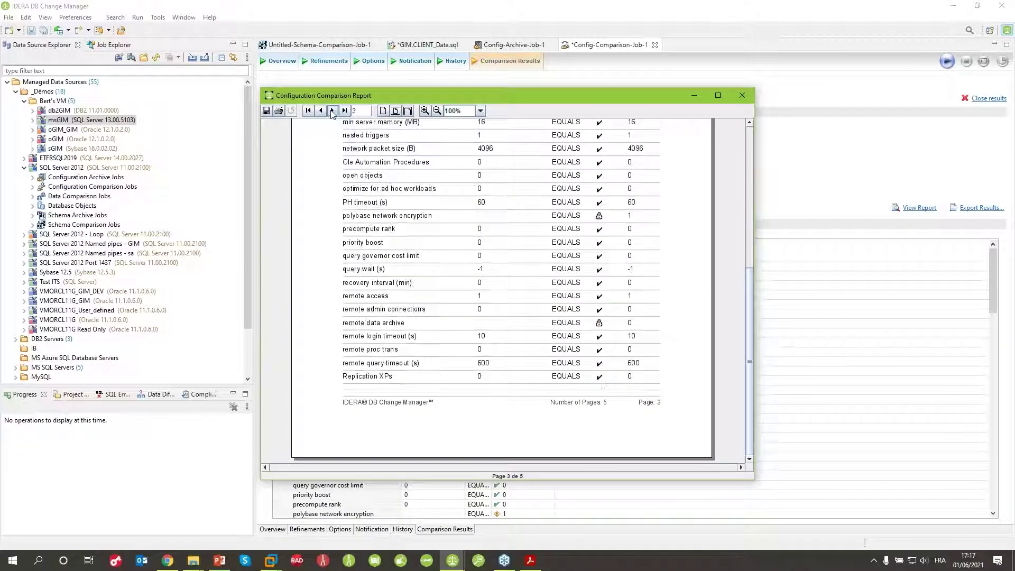
left_click(332, 111)
left_click(750, 103)
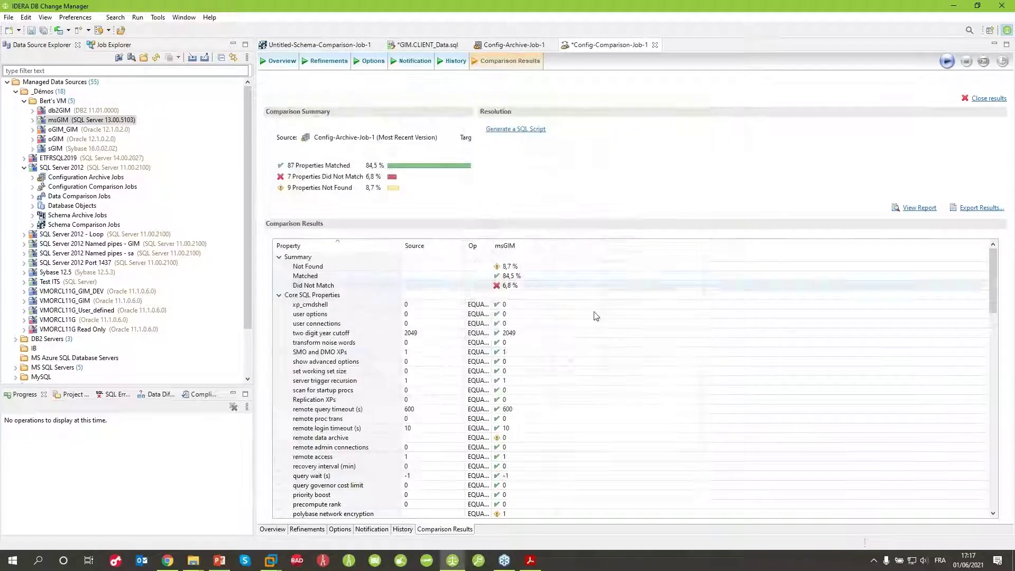
Sort the comparison results by the msGIM column to group properties by their match status.
scroll(604, 297, "down", 10)
scroll(603, 391, "down", 2)
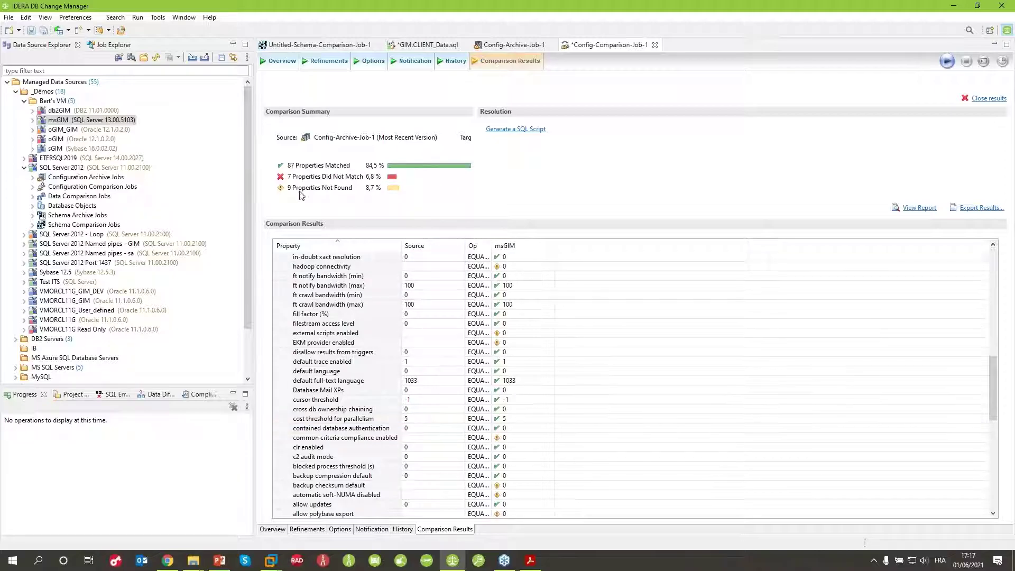
left_click(316, 246)
left_click(523, 245)
scroll(594, 426, "down", 12)
scroll(581, 417, "up", 4)
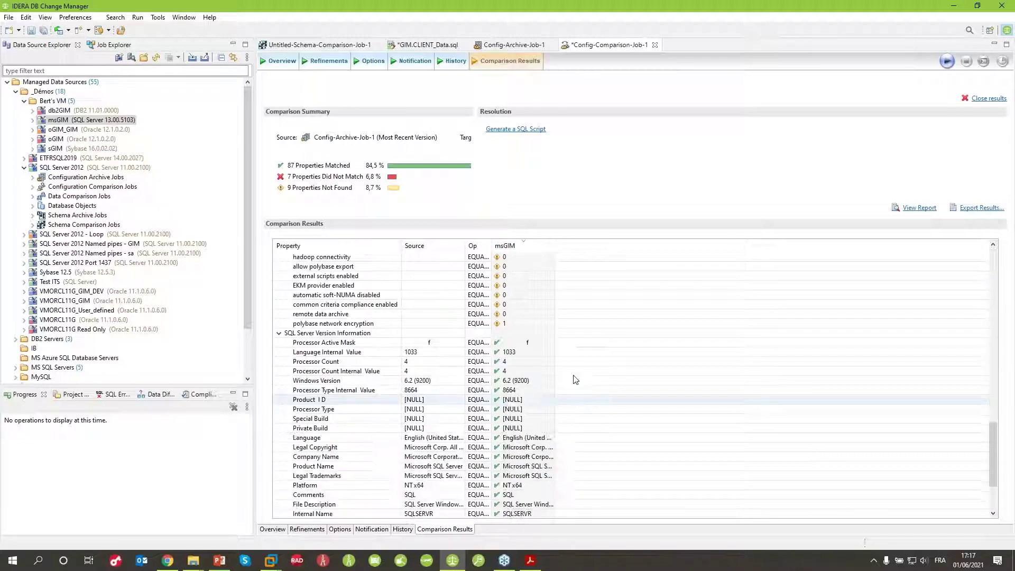
Examine the not-found core properties and the mismatched version properties, including Product Version, Physical Memory Internal Value and Windows Version Internal Value.
left_click(343, 276)
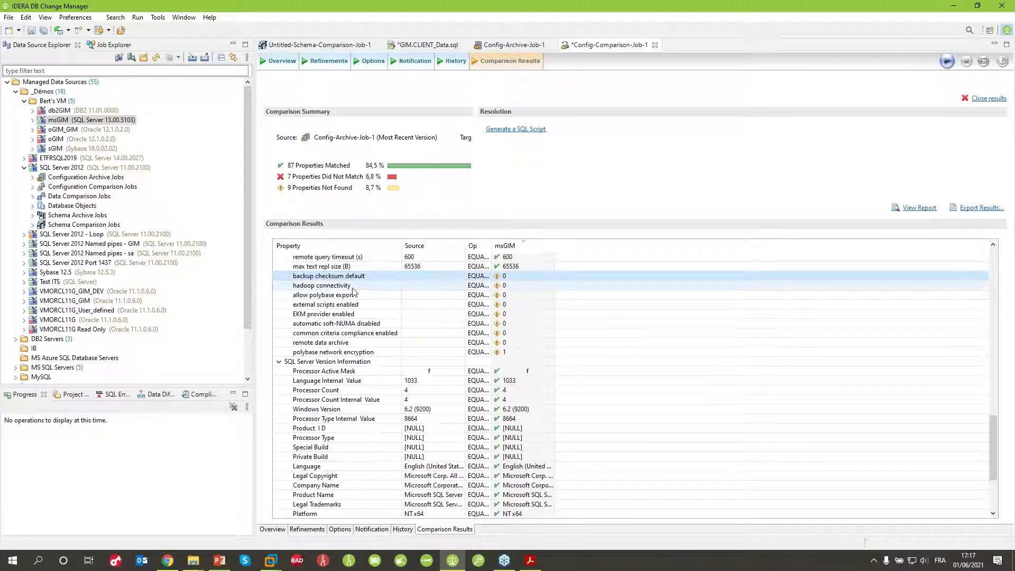
scroll(566, 284, "down", 4)
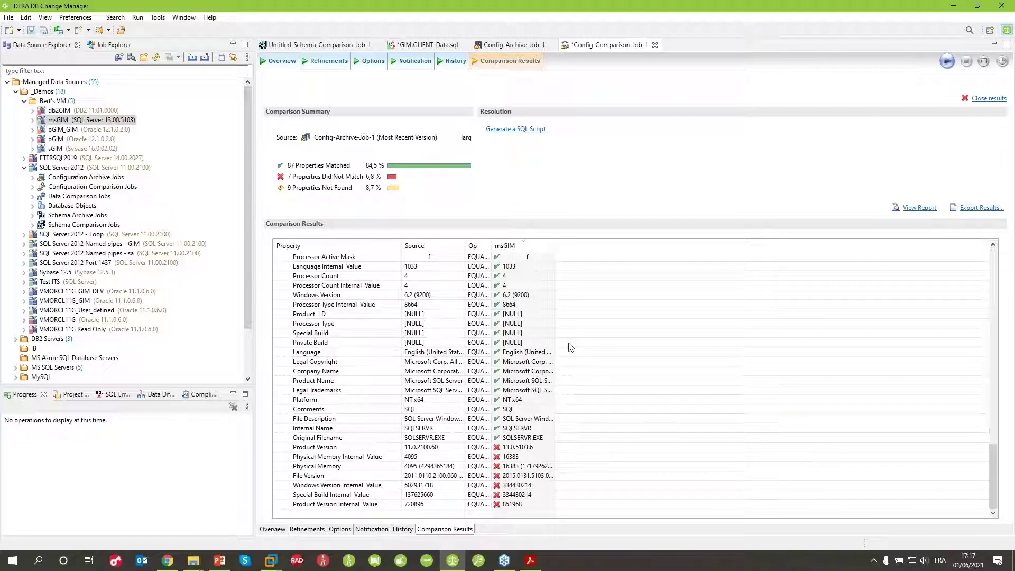
left_click(369, 447)
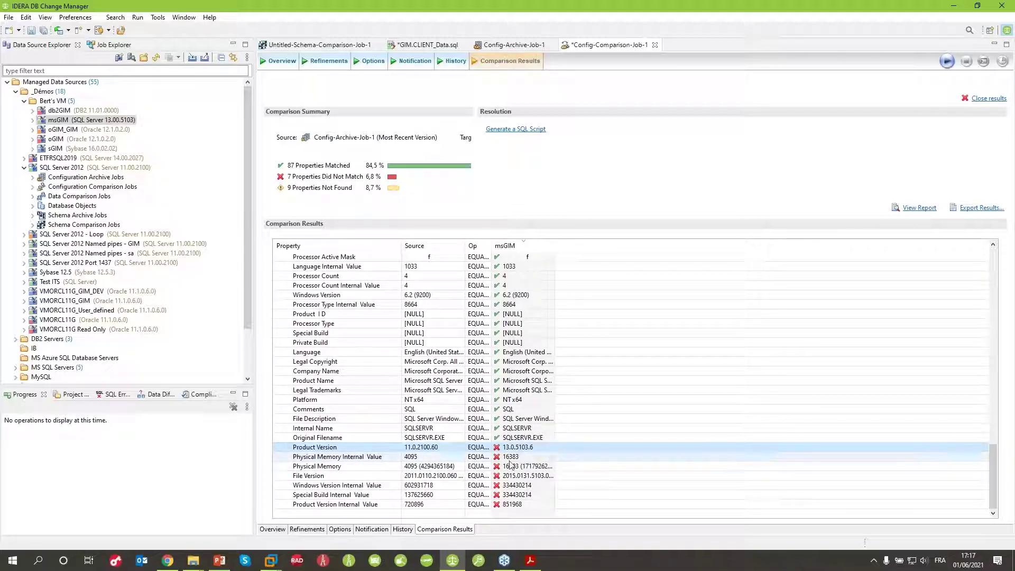
left_click(529, 457)
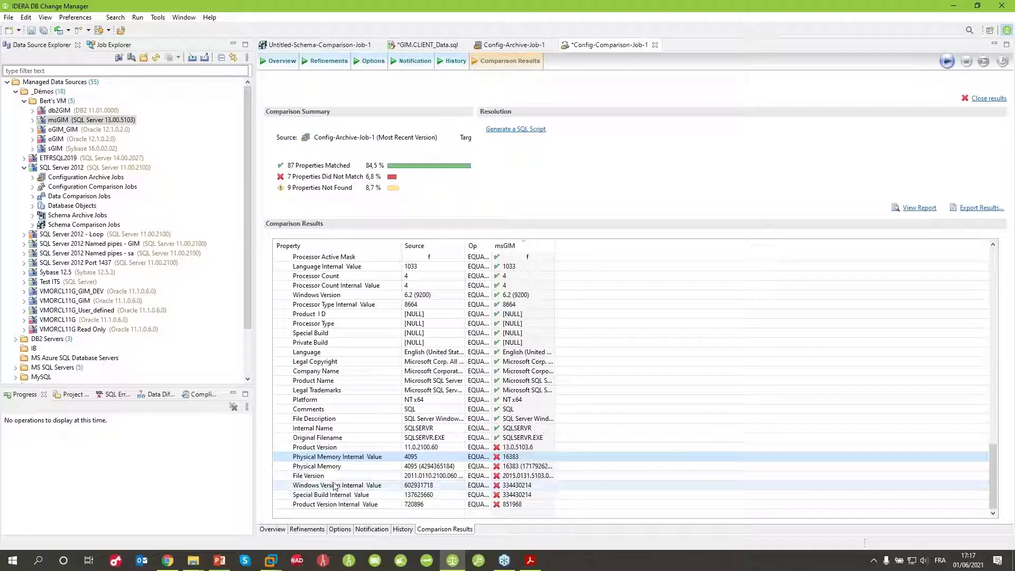
left_click(368, 486)
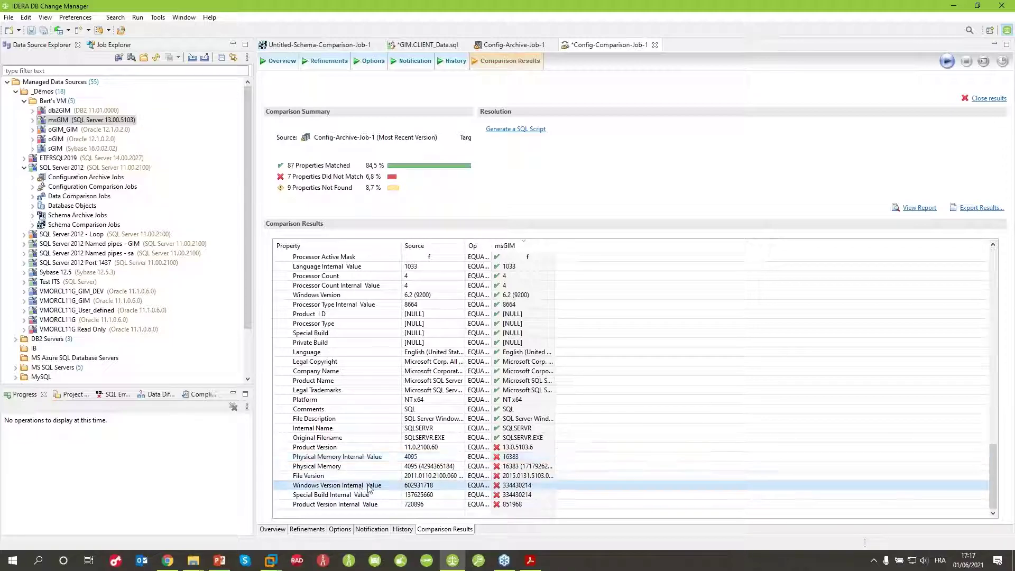
scroll(687, 370, "up", 20)
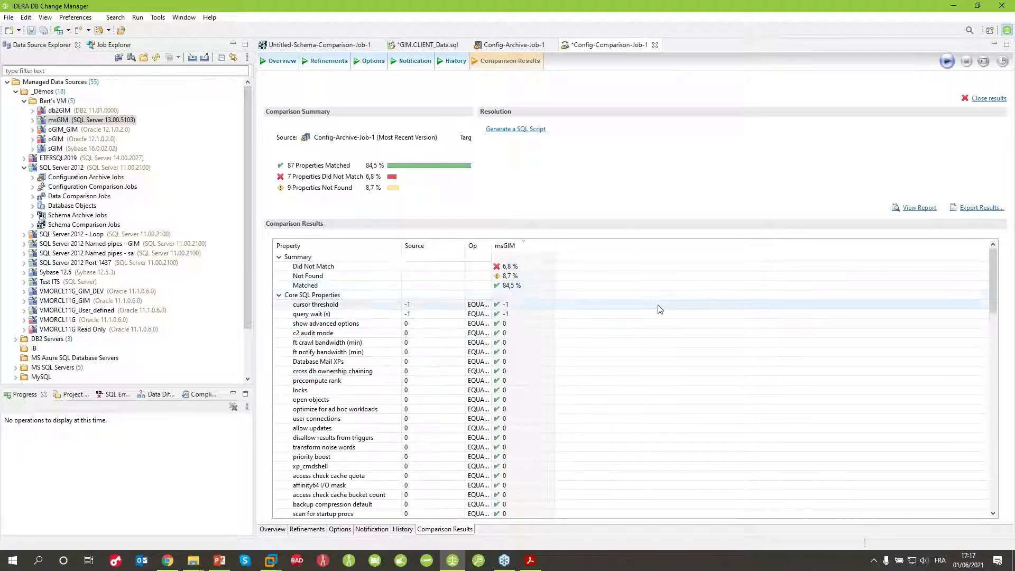
scroll(654, 299, "down", 15)
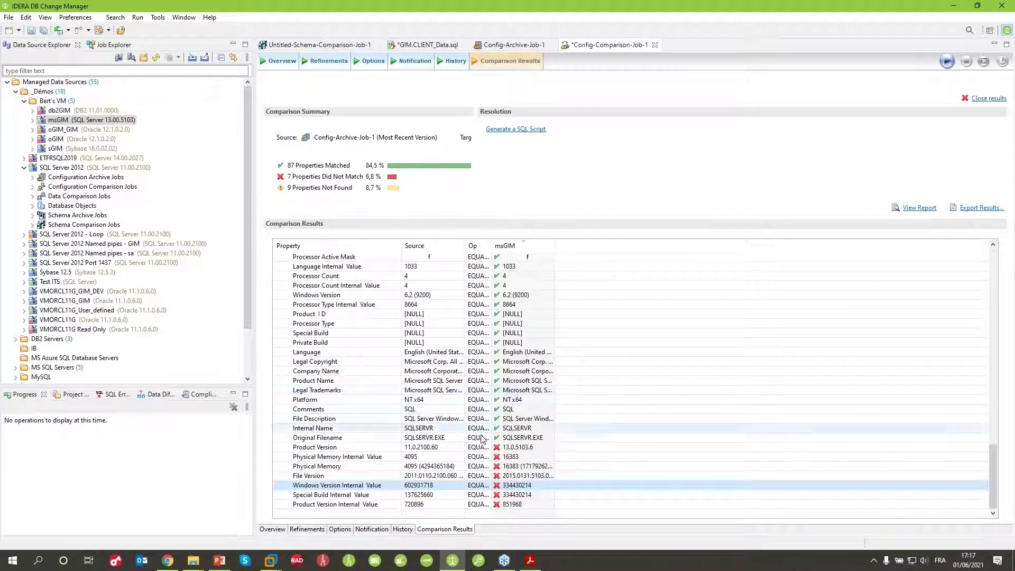
left_click(349, 447)
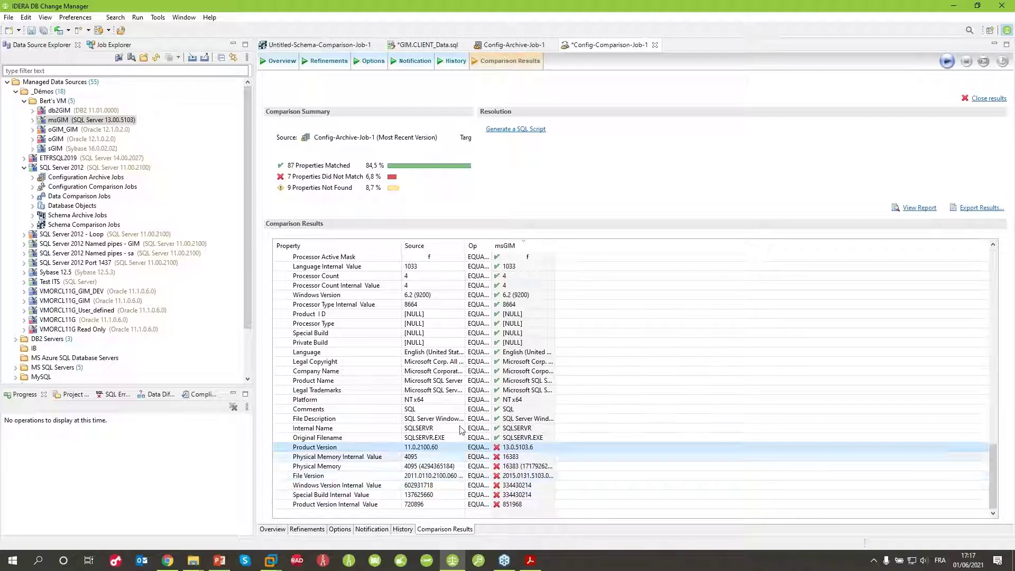
Generate the SQL synchronization script for msGIM from the comparison results and view the script.
left_click(521, 129)
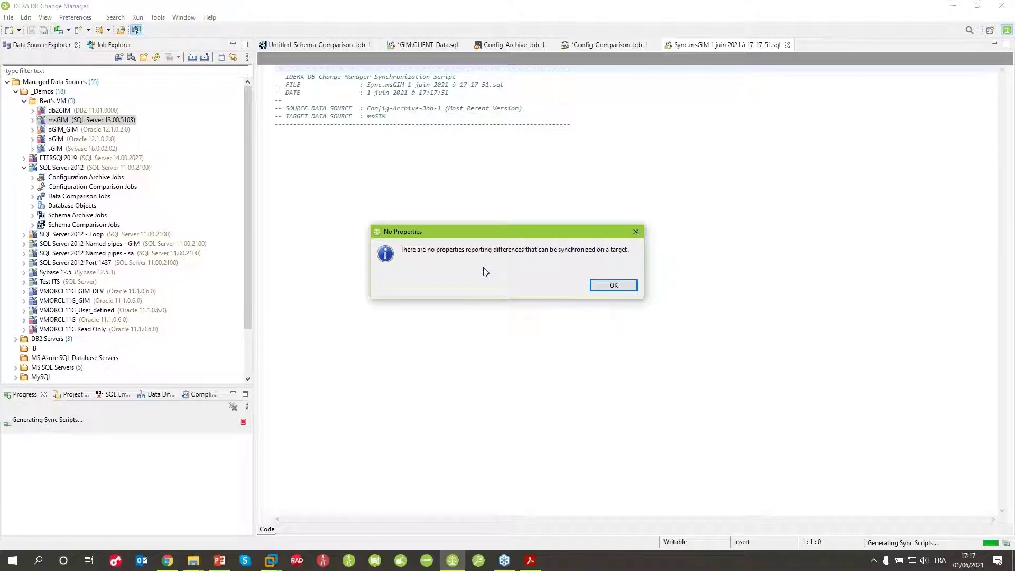
left_click(613, 285)
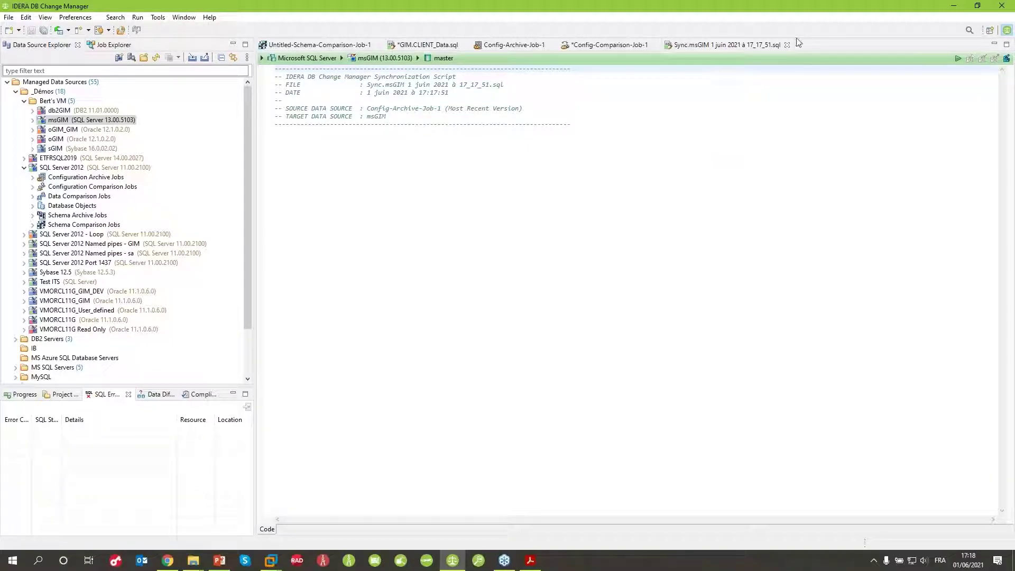
left_click(708, 46)
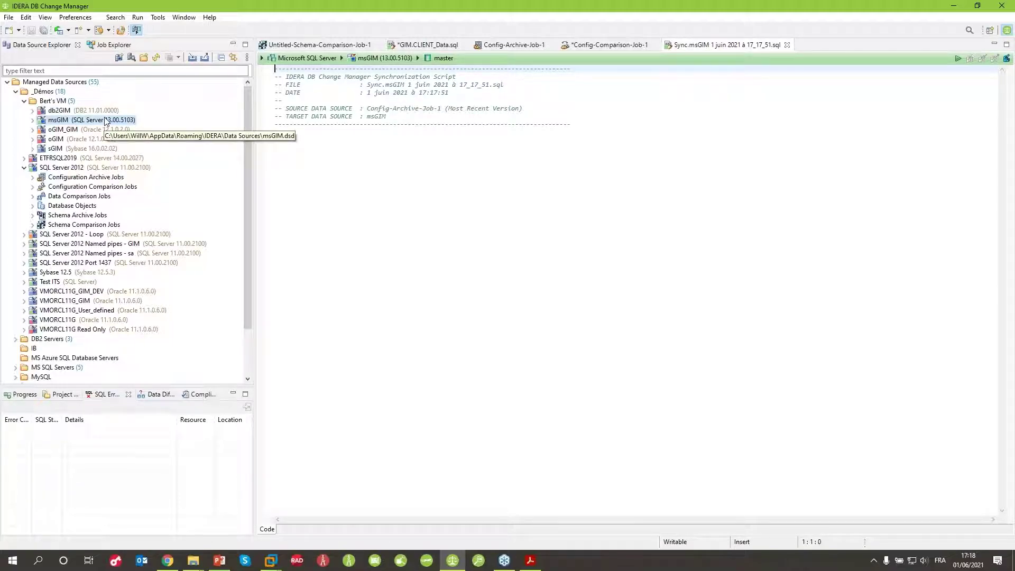
Create a schema archive job for SQL Server 2012 and name it Schema-Archive-Job-1.
right_click(99, 219)
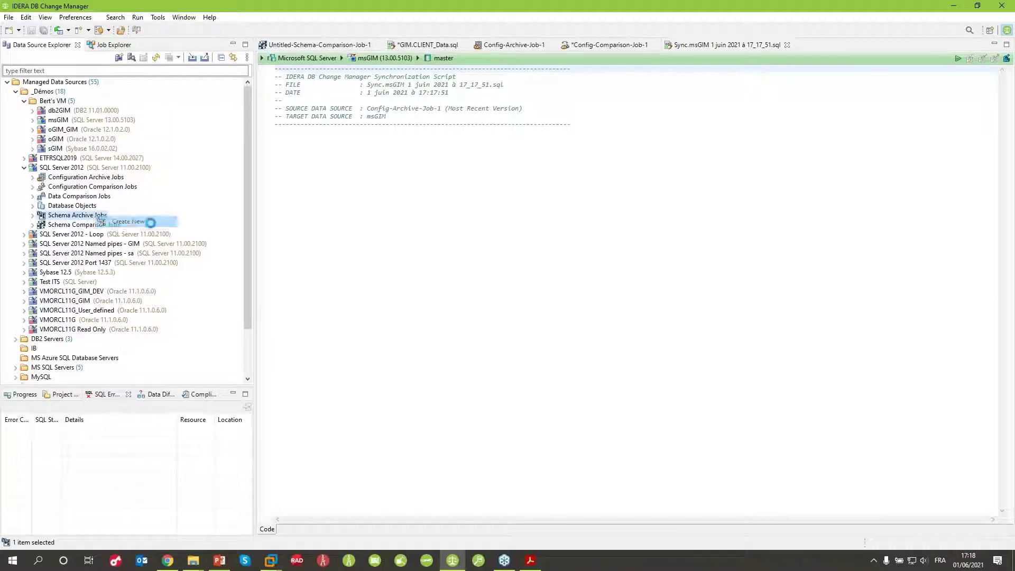
left_click(135, 221)
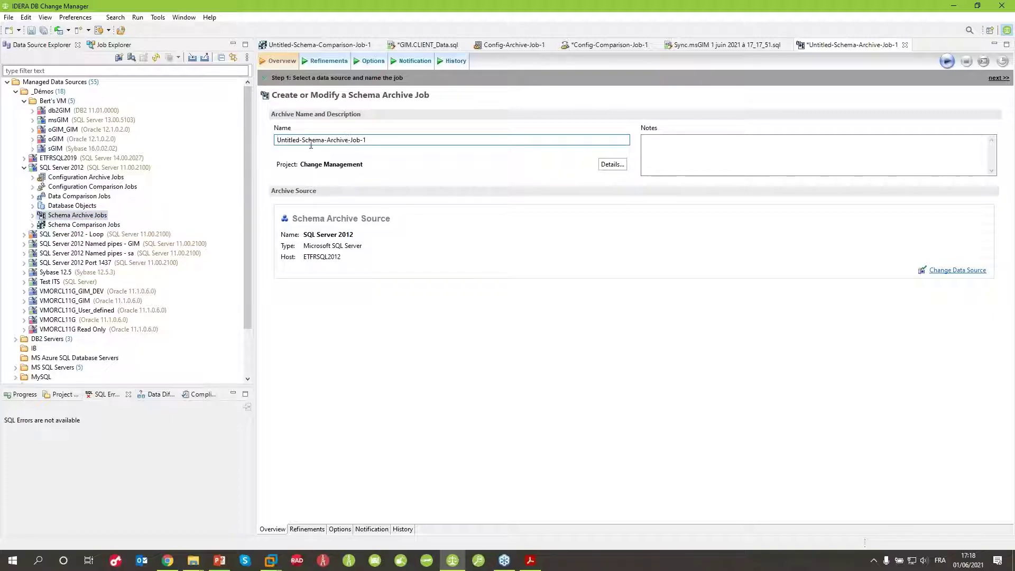
key("ctrl+shift+Right")
key("Delete")
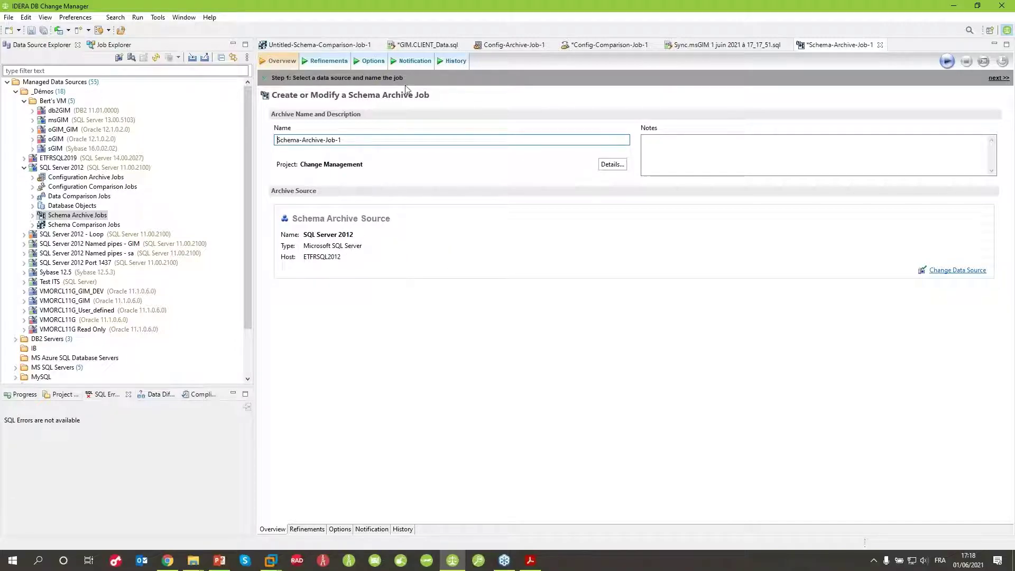
Refine the archive job to include only the GIM database and only the Tables and Dependencies type.
left_click(338, 62)
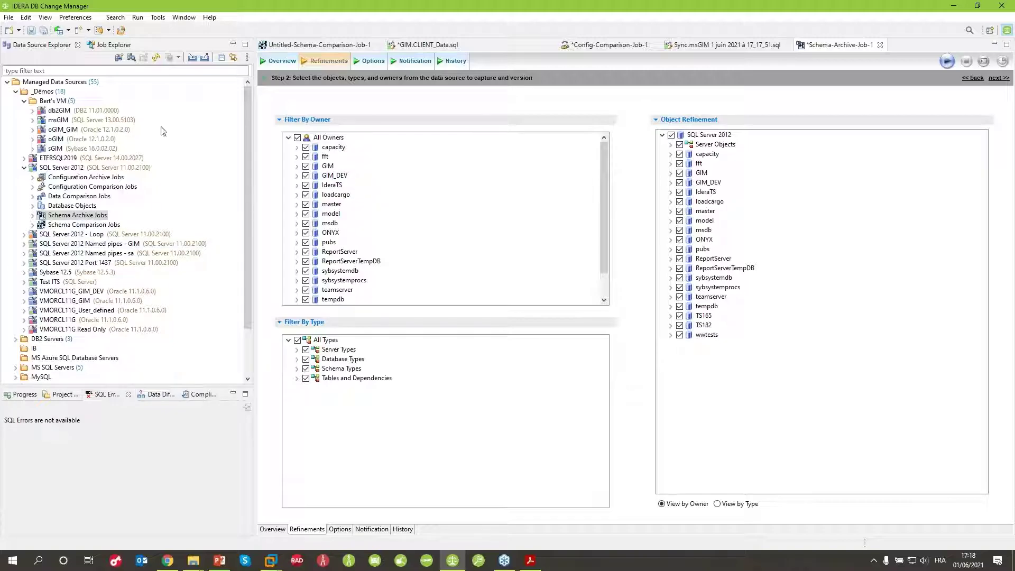
left_click(297, 138)
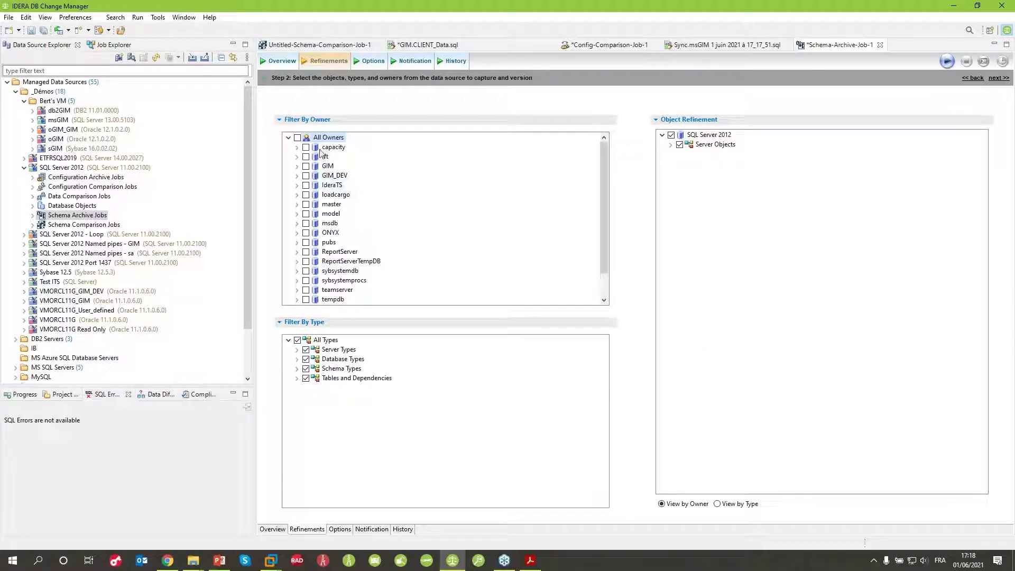
left_click(306, 166)
left_click(297, 340)
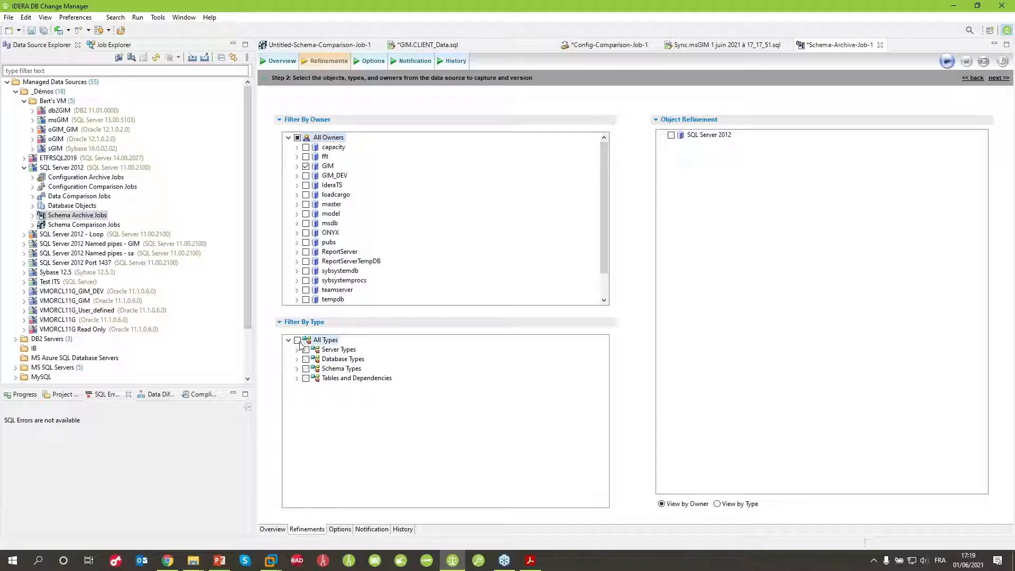
left_click(306, 378)
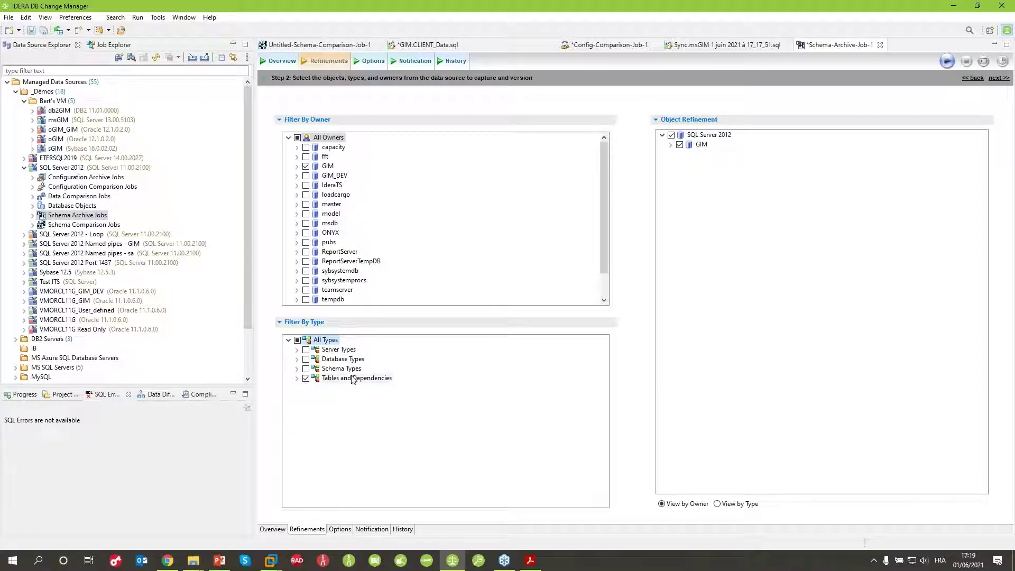
Exclude the dbo and guest owners from the GIM database, keep the GIM owner and list its tables.
left_click(670, 144)
left_click(688, 154)
left_click(687, 173)
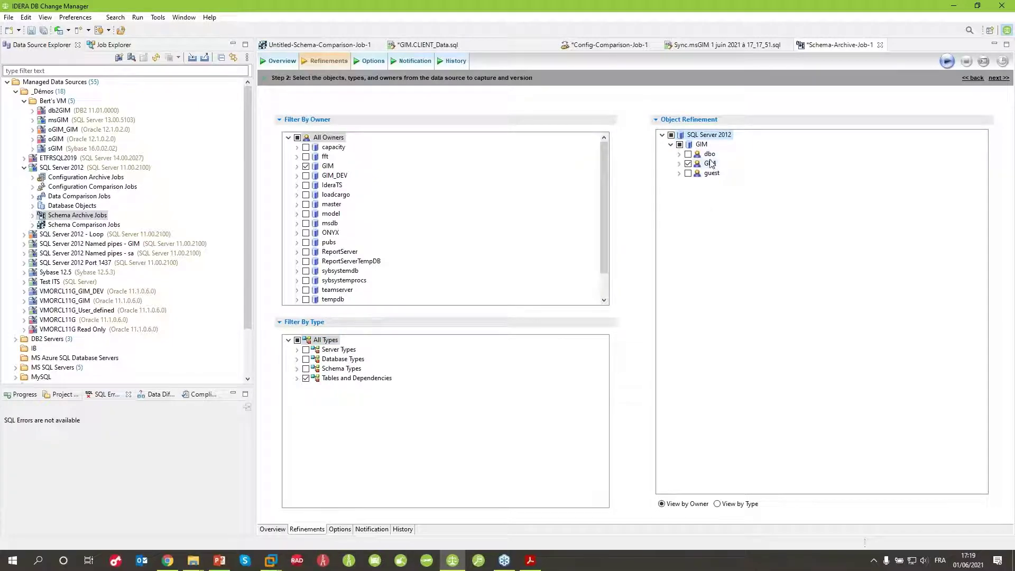
left_click(679, 163)
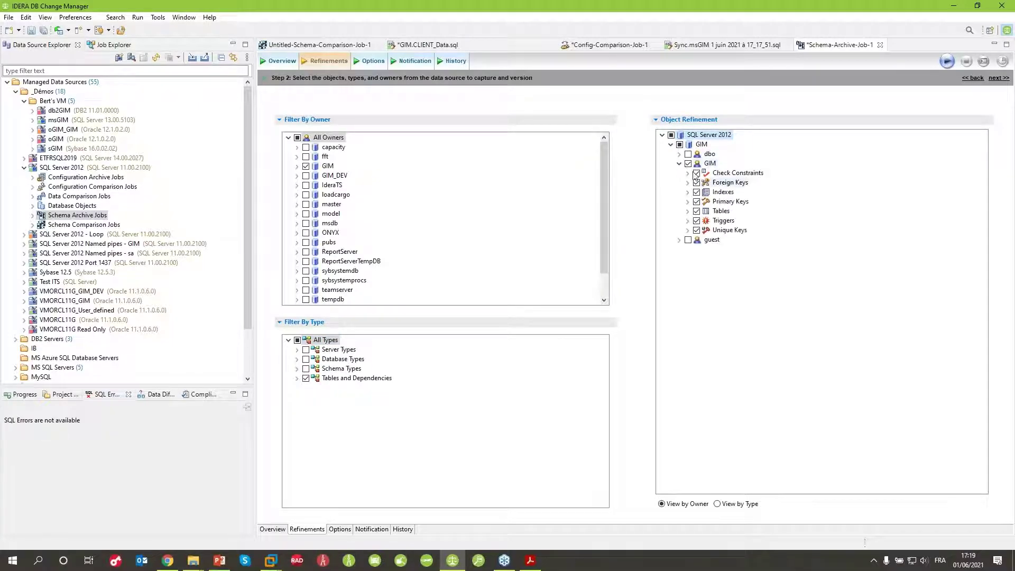
left_click(688, 212)
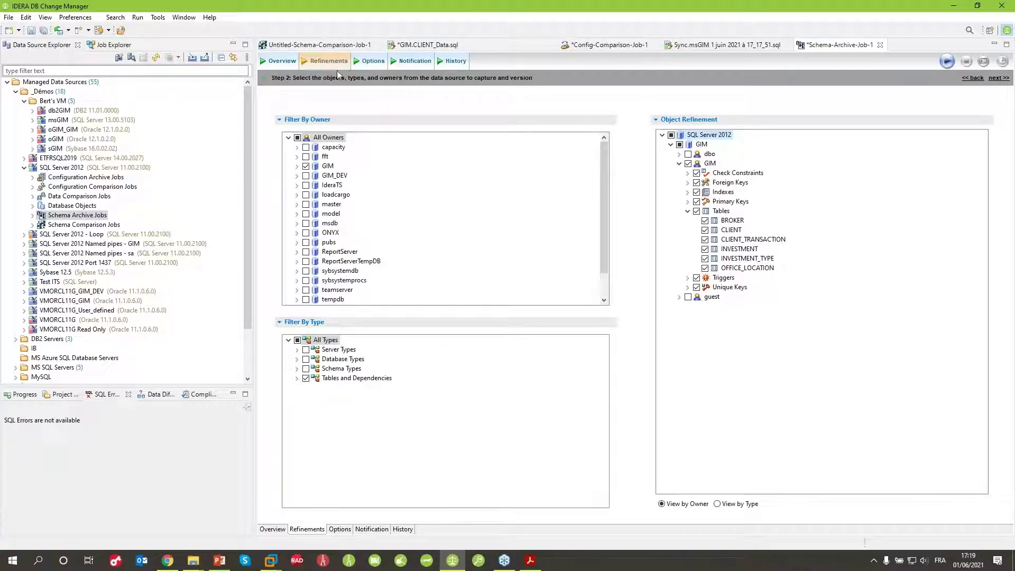
Set the DDL extract option to One File, check the notification and history settings, and run the schema archive job.
left_click(371, 61)
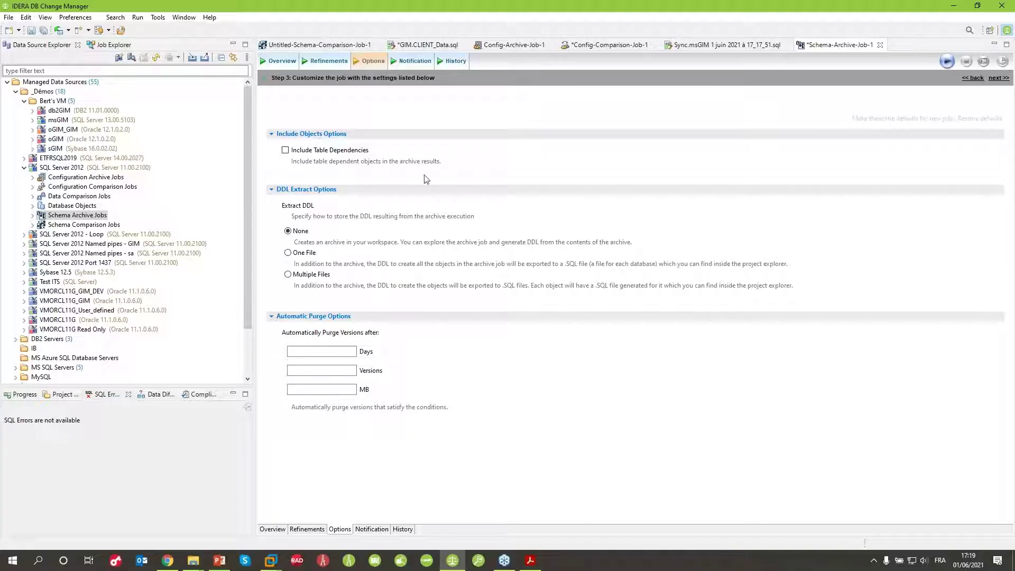
left_click(314, 254)
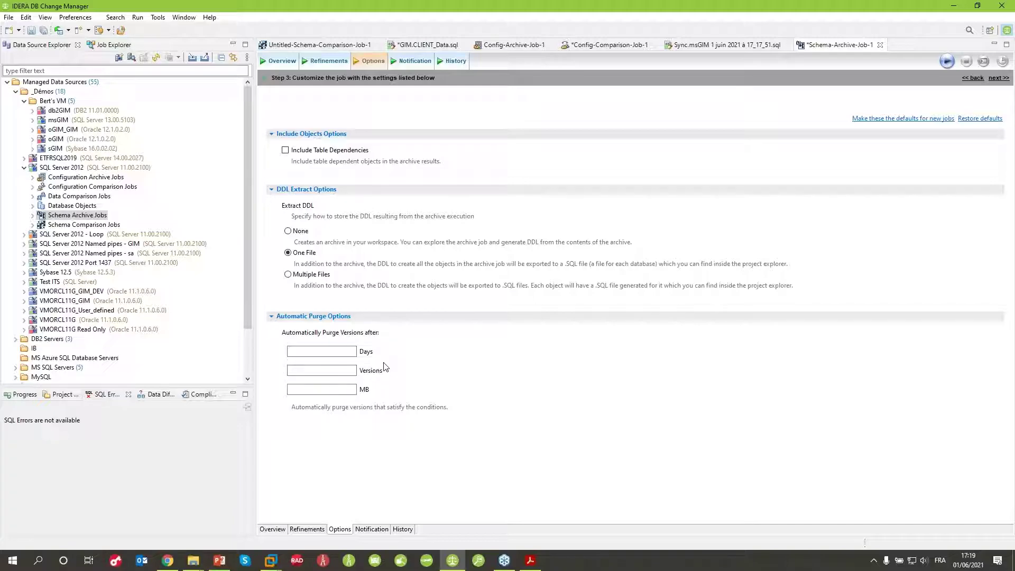
left_click(420, 62)
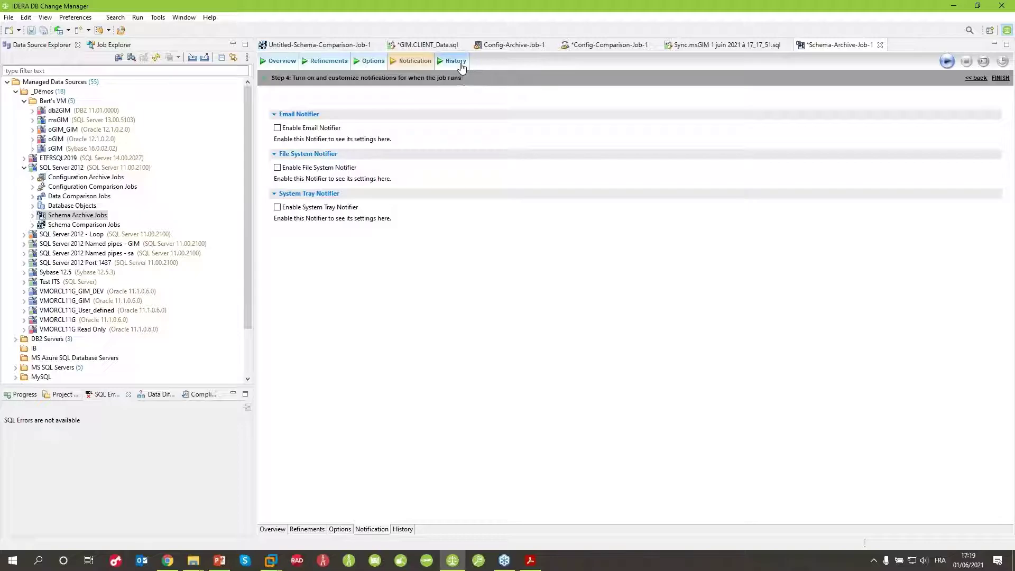
left_click(455, 61)
left_click(947, 62)
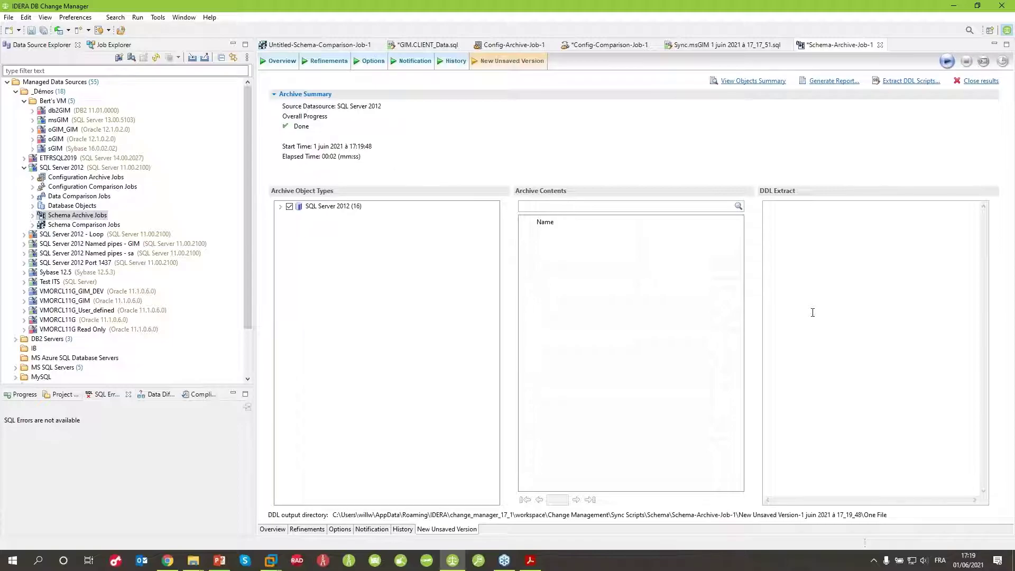
Expand the archived object types down to the GIM owner and display its Tables contents.
left_click(280, 206)
left_click(289, 216)
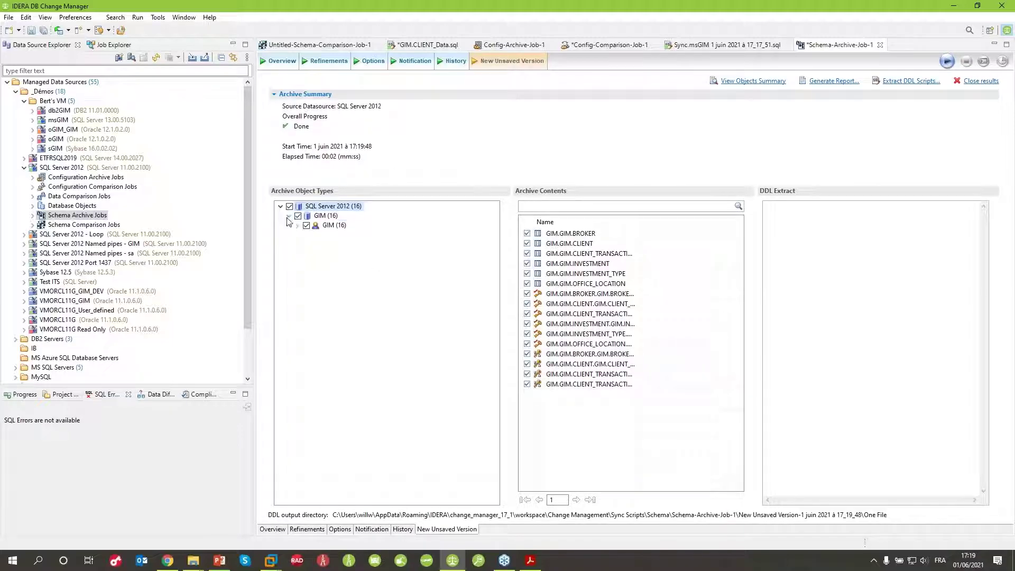
left_click(297, 225)
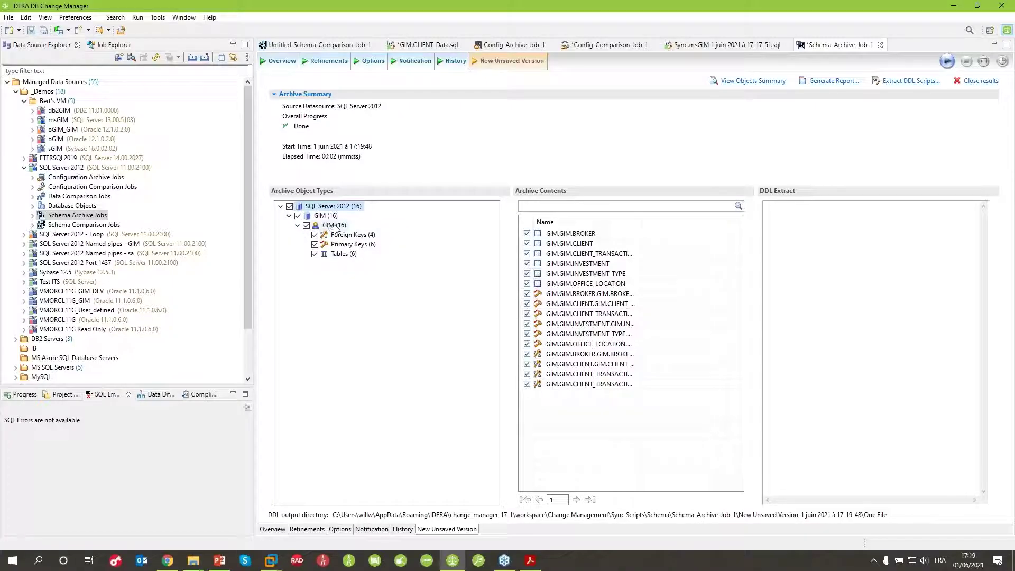
left_click(339, 257)
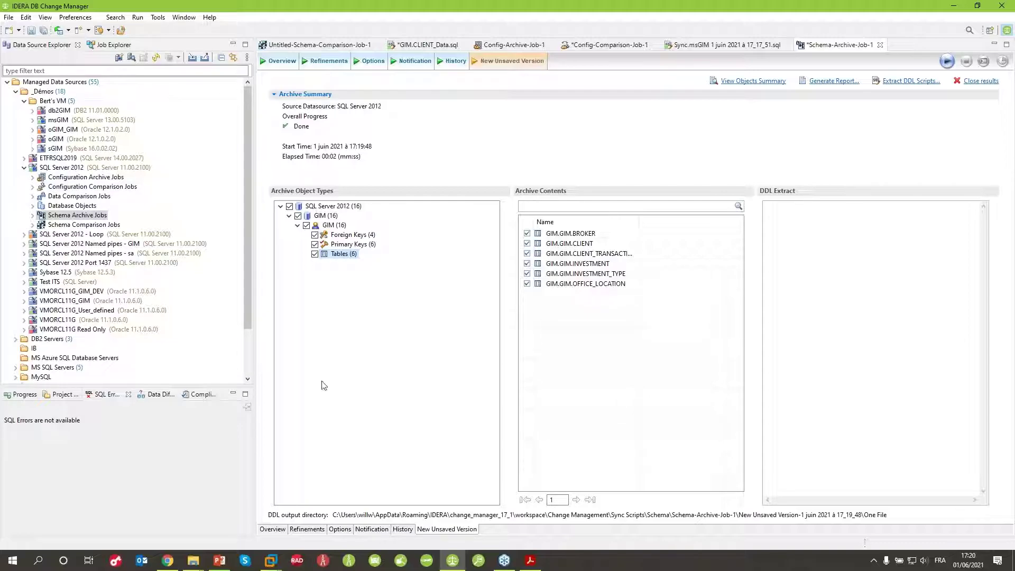
Inspect the extracted DDL of the archived BROKER, CLIENT and INVESTMENT_TYPE tables.
left_click(581, 234)
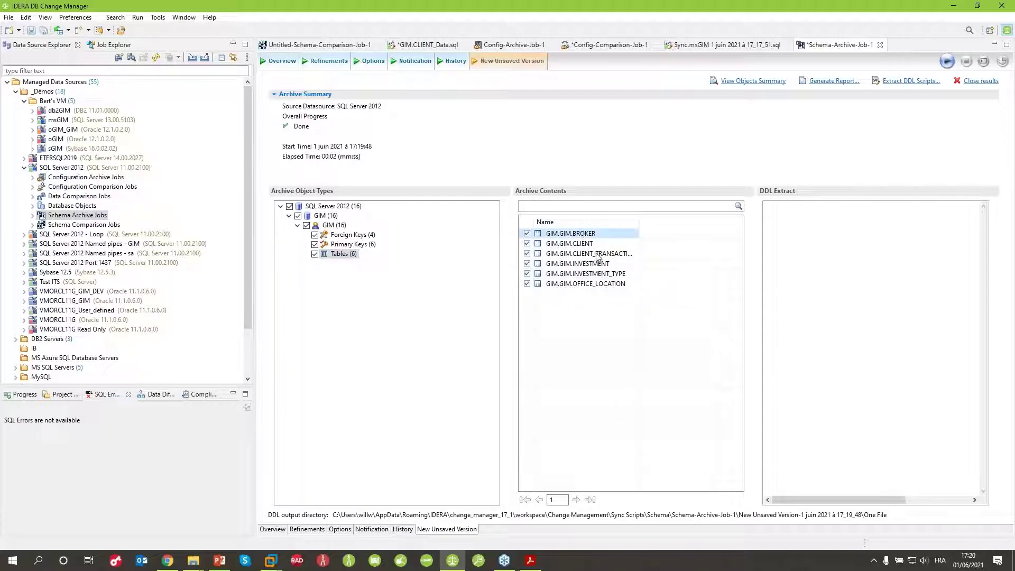
left_click(581, 243)
left_click(597, 274)
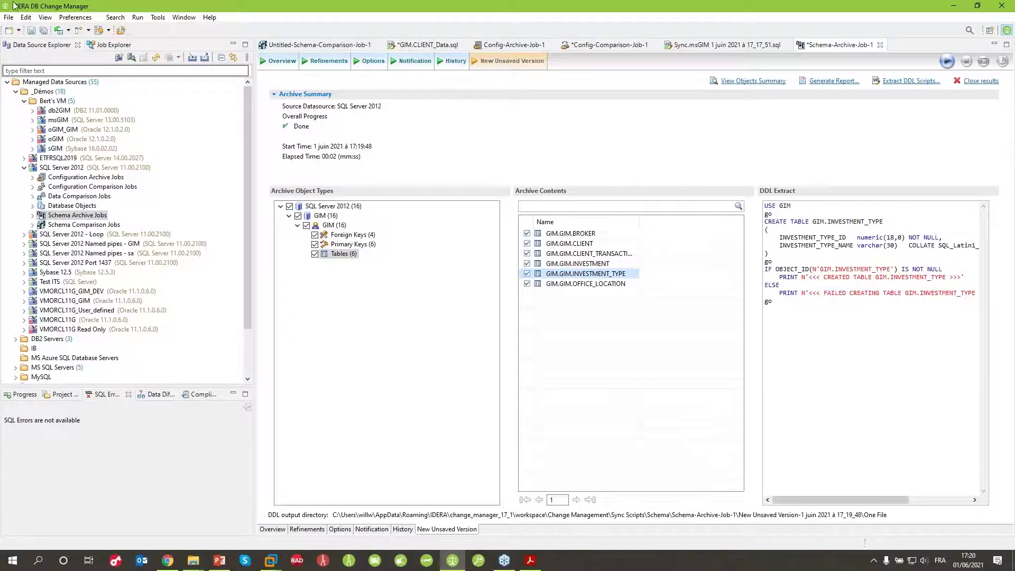
Save the schema archive job as a version and view its archive job history.
left_click(31, 31)
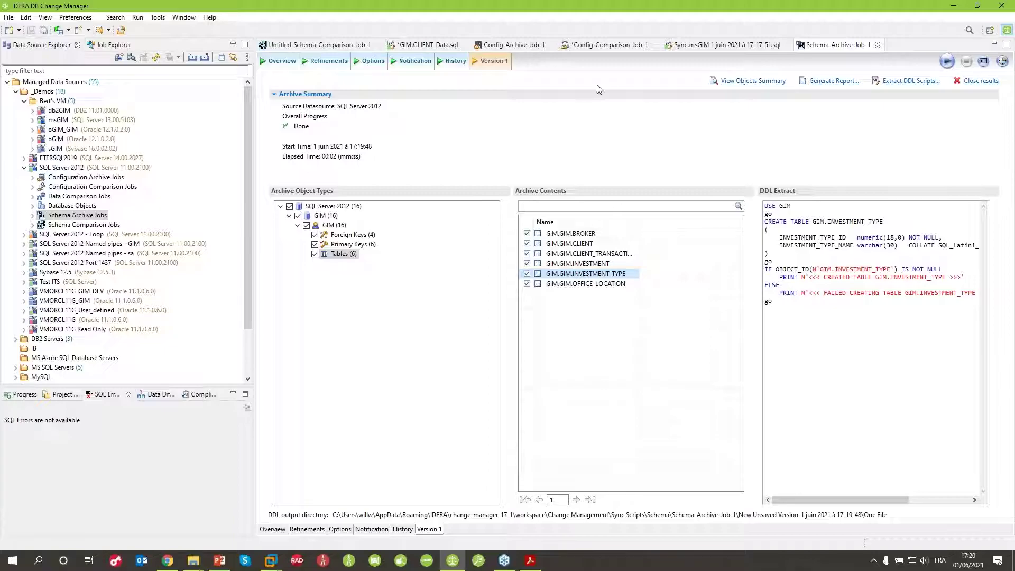
left_click(453, 61)
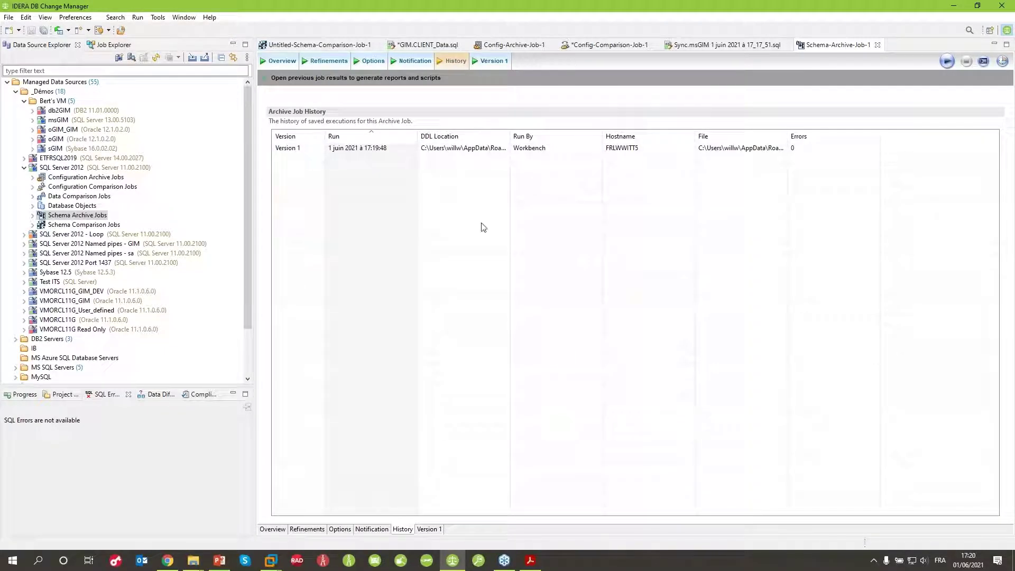
left_click(787, 45)
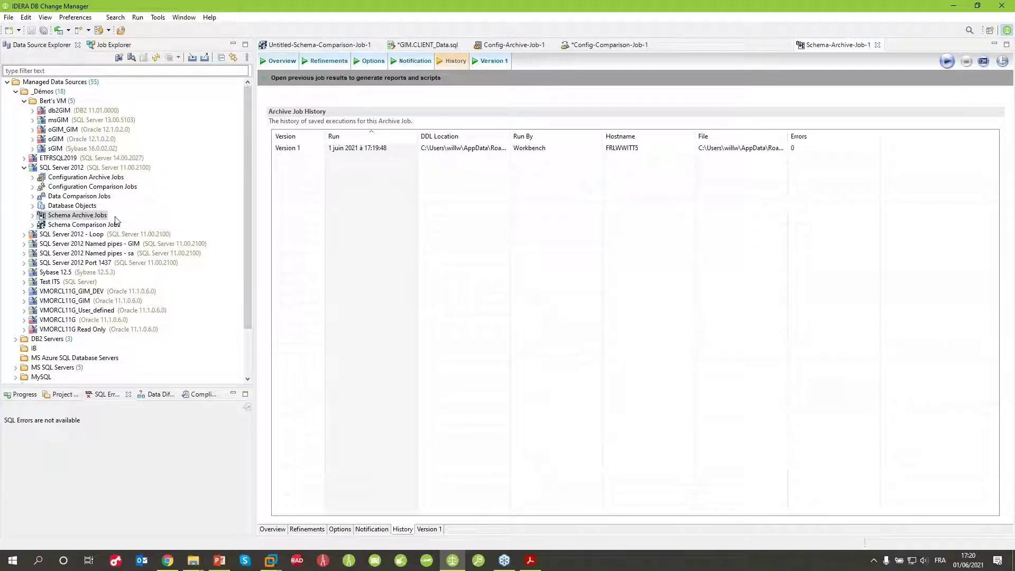
Create a schema comparison job from SQL Server 2012 with msGIM as the target and name it Schema-Comparison-Job-2.
left_click(88, 225)
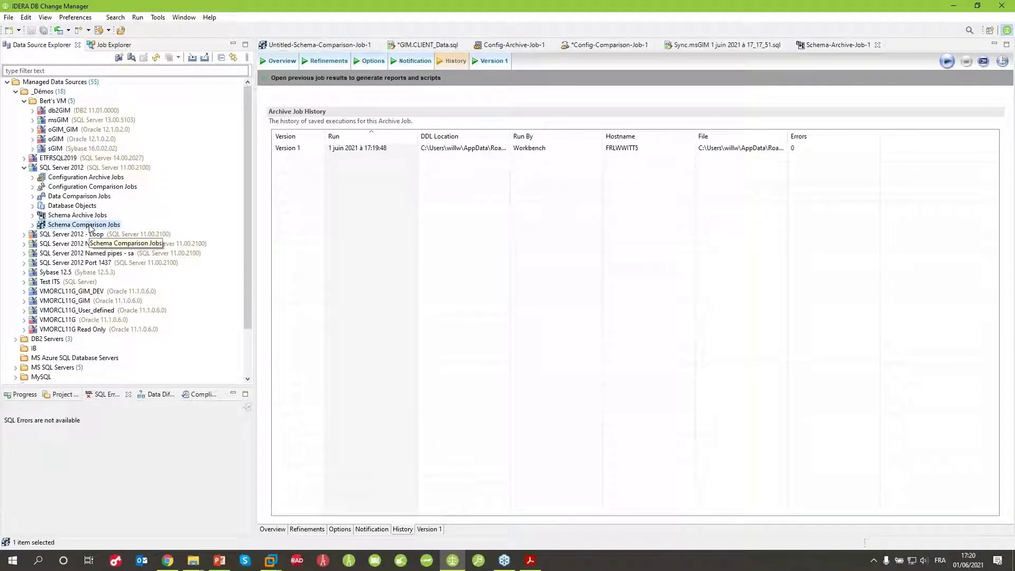
right_click(95, 225)
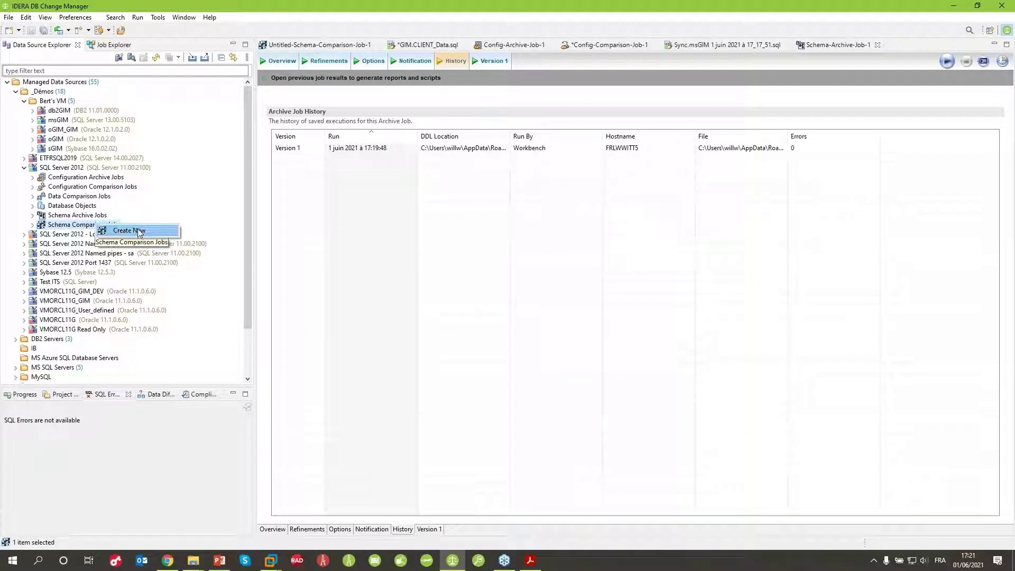
left_click(138, 230)
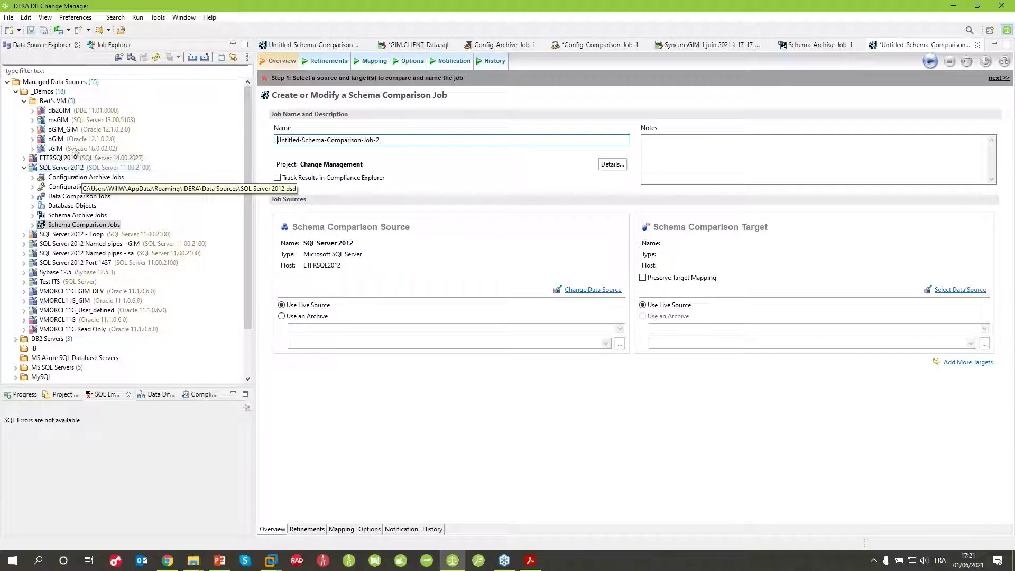
left_click_drag(60, 120, 787, 256)
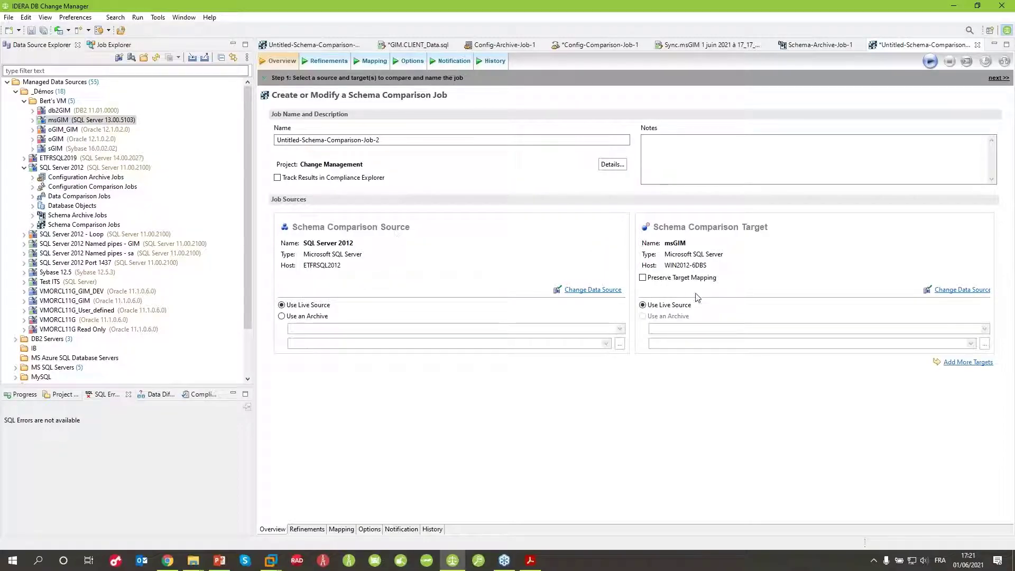
double_click(289, 140)
key("Delete")
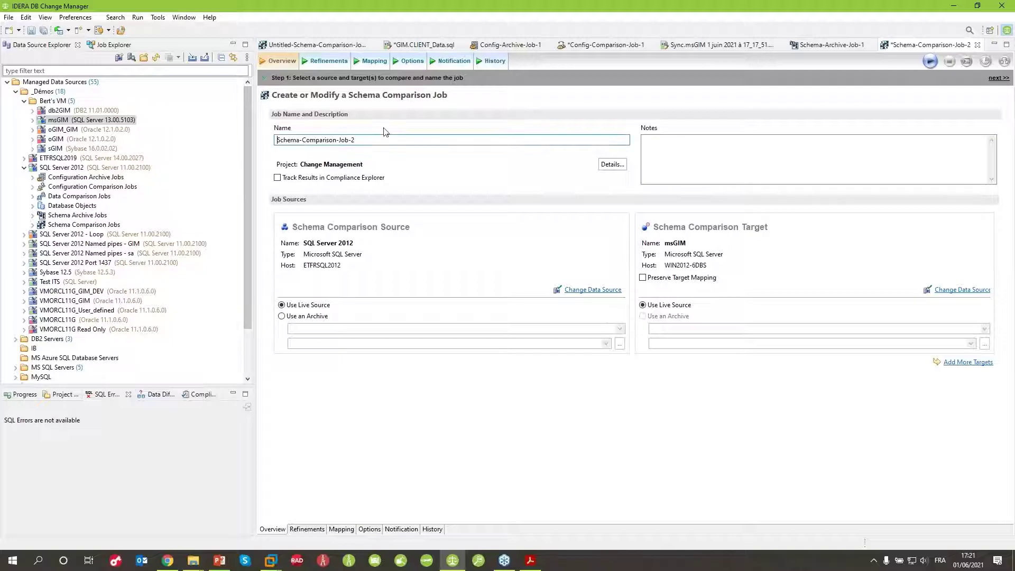
Refine the comparison to the GIM database only, exclude the server objects and keep only the GIM owner within the database.
left_click(320, 62)
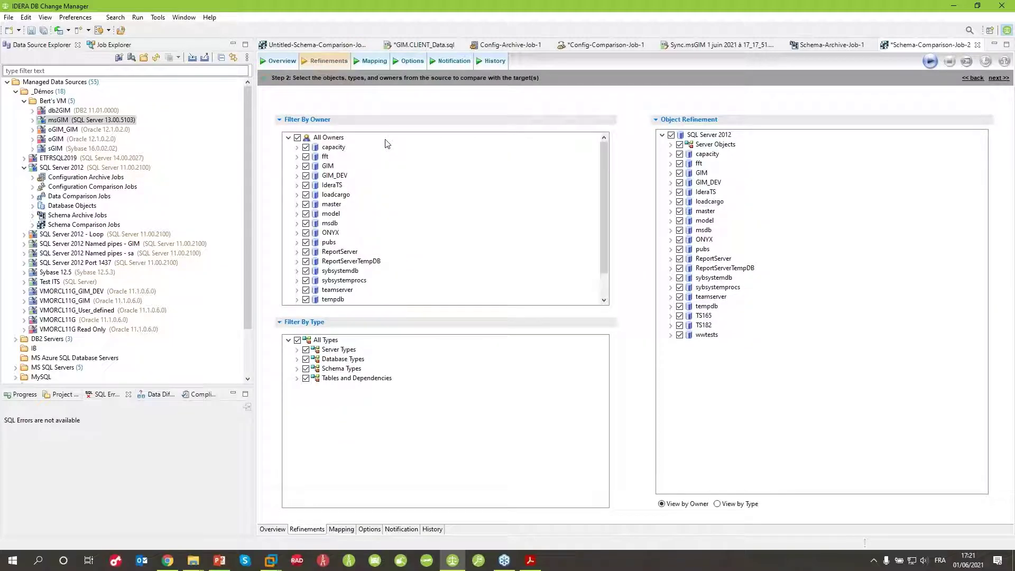
left_click(297, 138)
left_click(305, 166)
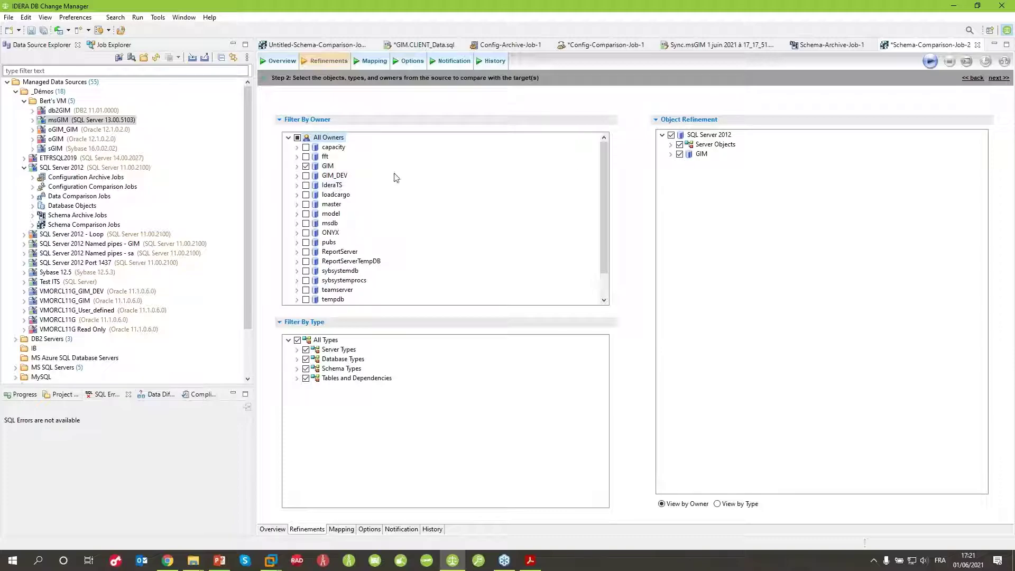
left_click(680, 144)
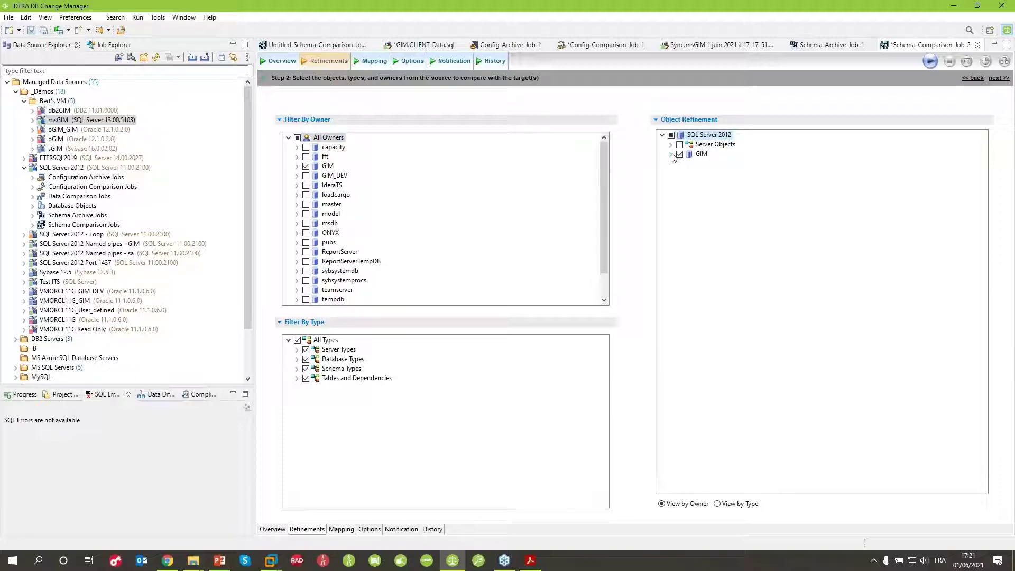
left_click(670, 154)
left_click(687, 163)
left_click(687, 173)
left_click(687, 191)
Check the mapping of the GIM database between SQL Server 2012 and msGIM, including the available mapping targets.
left_click(374, 60)
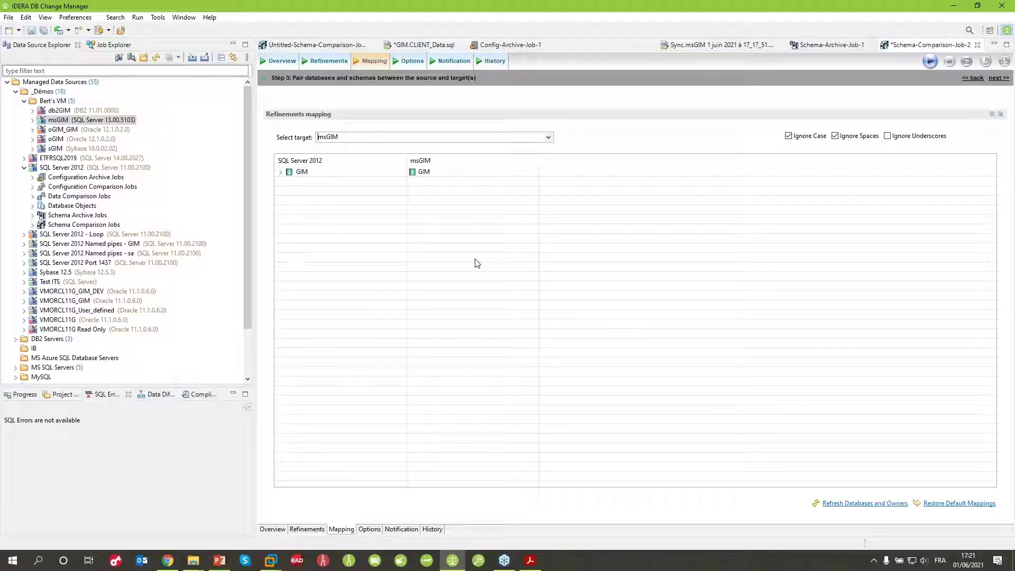
left_click(296, 175)
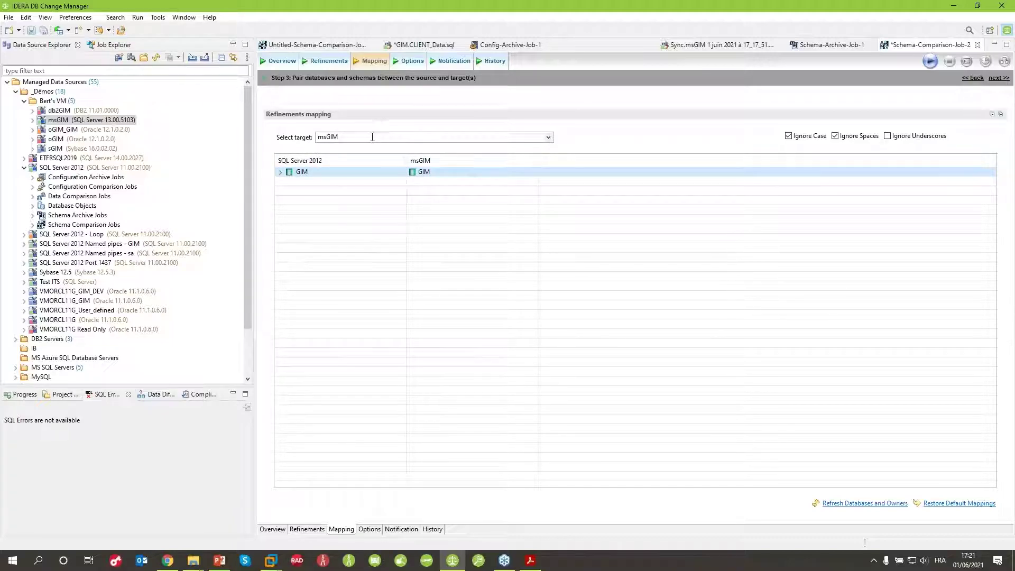
left_click(548, 138)
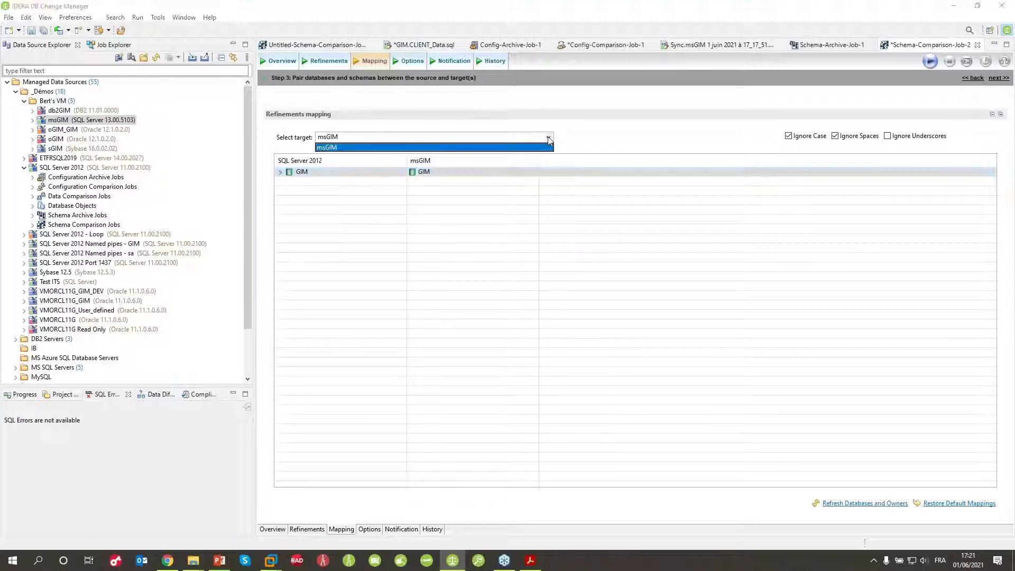
left_click(548, 137)
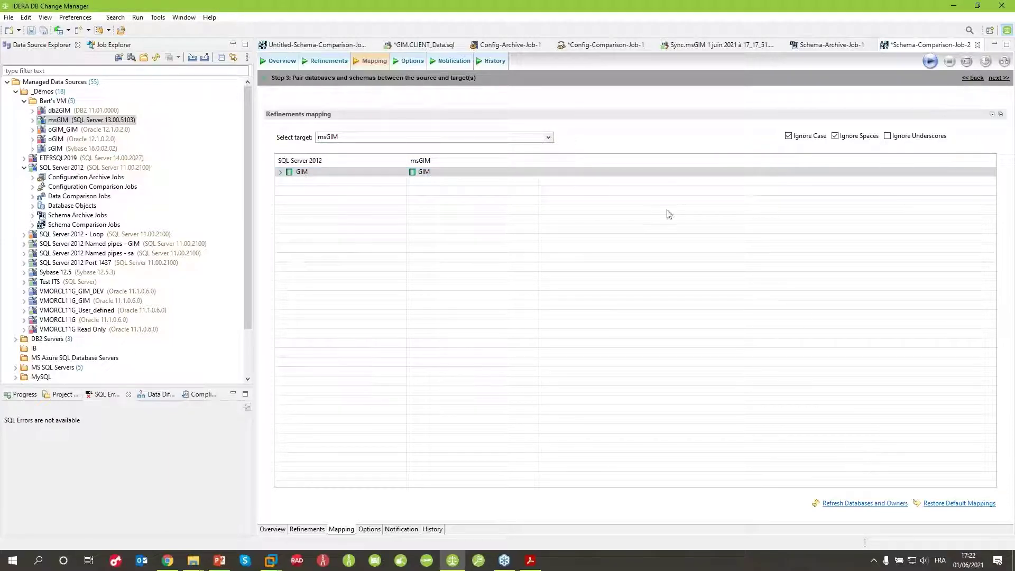
Review the comparison job's customization settings and keep the synchronization method on Manual.
left_click(410, 62)
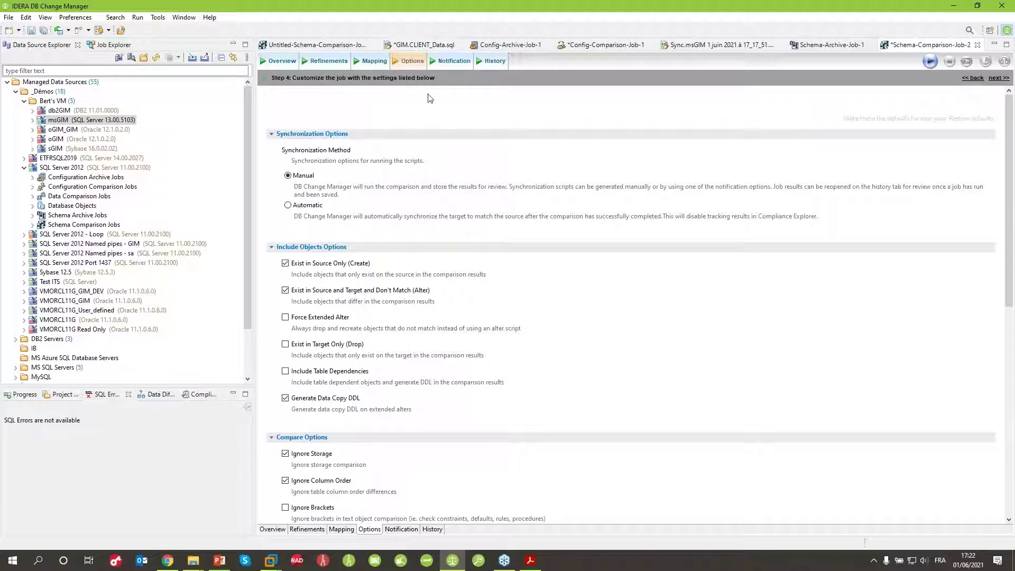
scroll(436, 224, "down", 3)
scroll(436, 224, "up", 3)
scroll(321, 217, "down", 2)
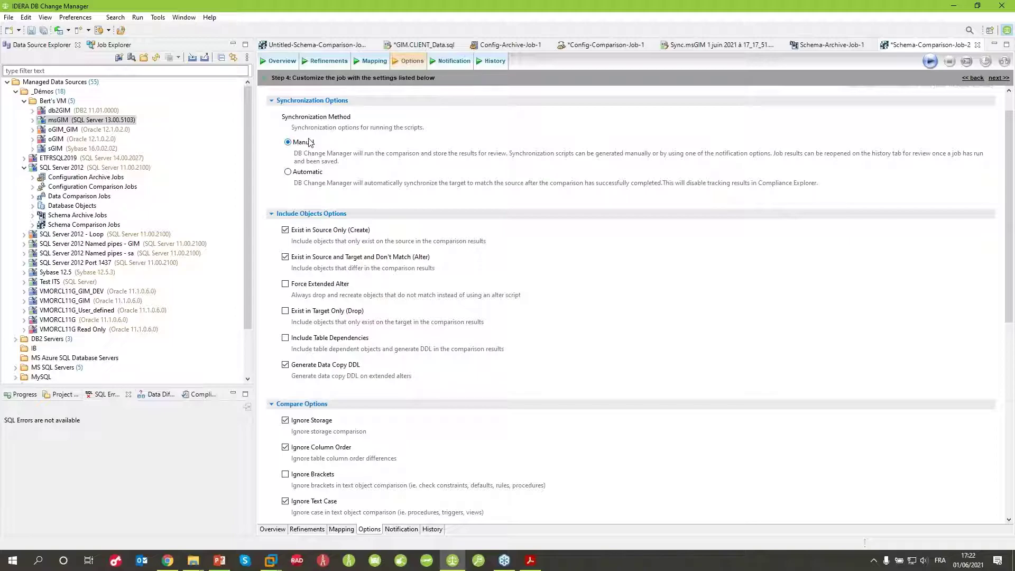
left_click(310, 173)
left_click(309, 144)
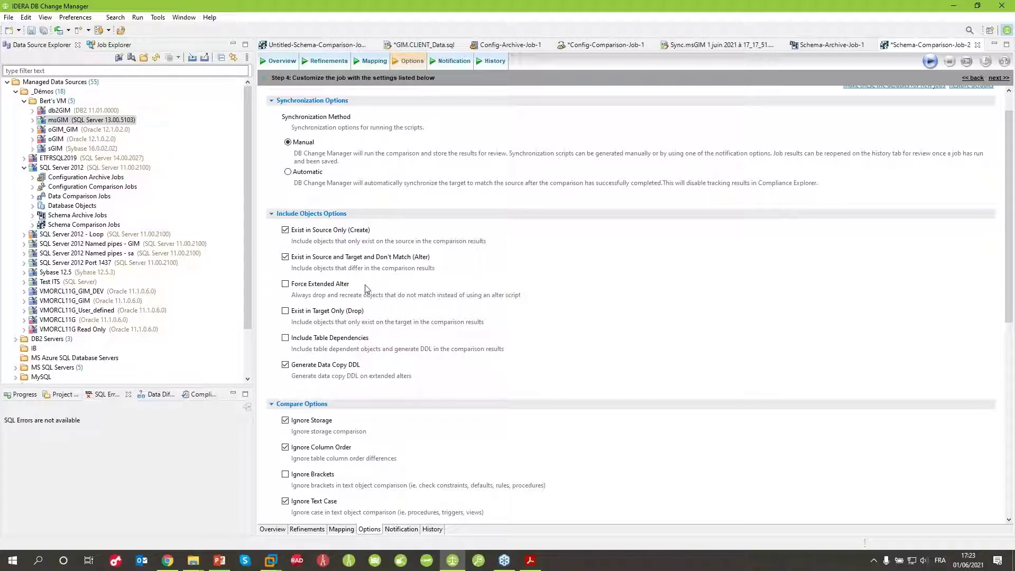
Review the remaining include, compare and identifier options, enable Extract DDL and run the schema comparison job.
scroll(377, 319, "down", 2)
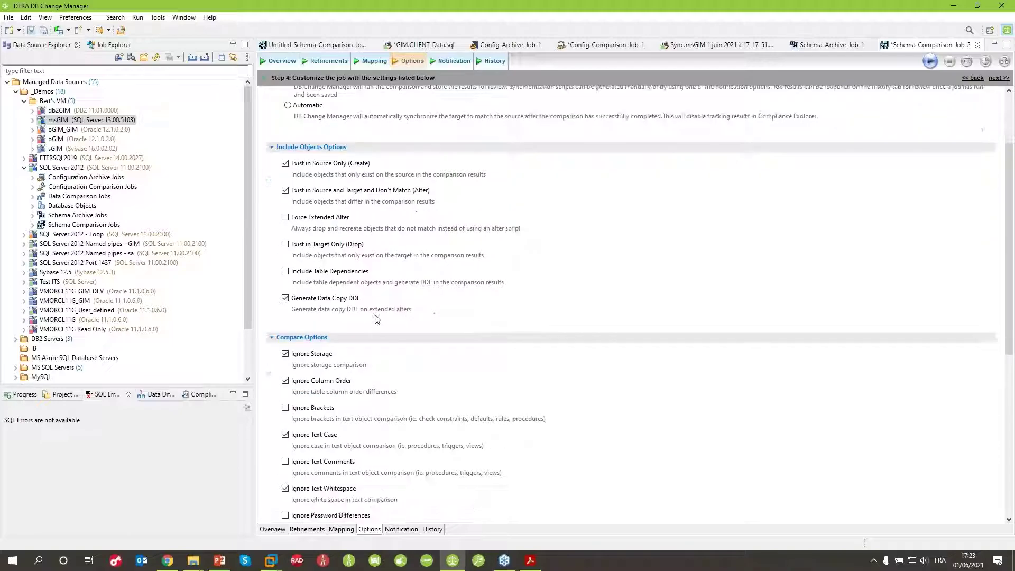
scroll(376, 319, "down", 1)
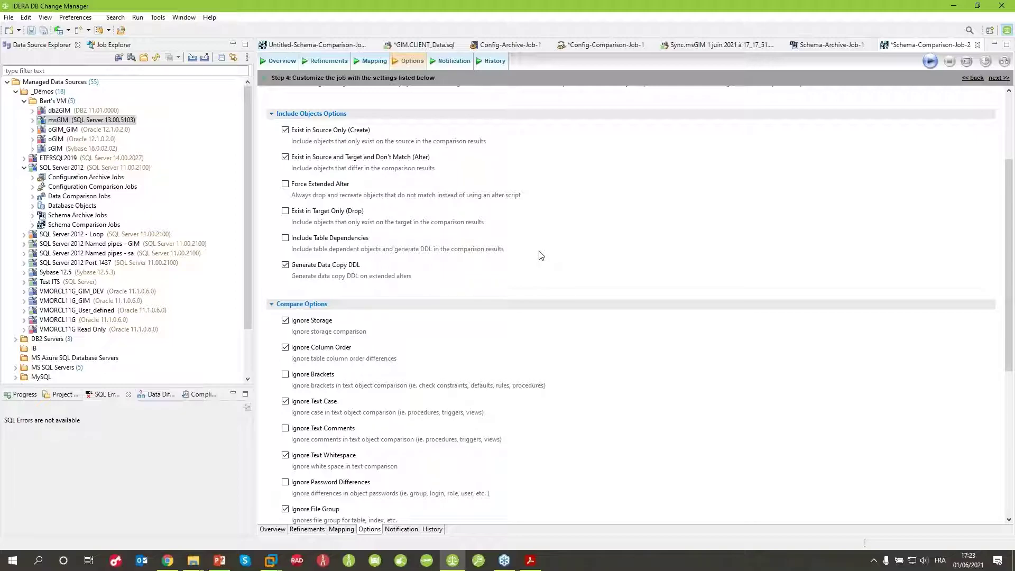
scroll(541, 256, "down", 1)
scroll(412, 283, "down", 3)
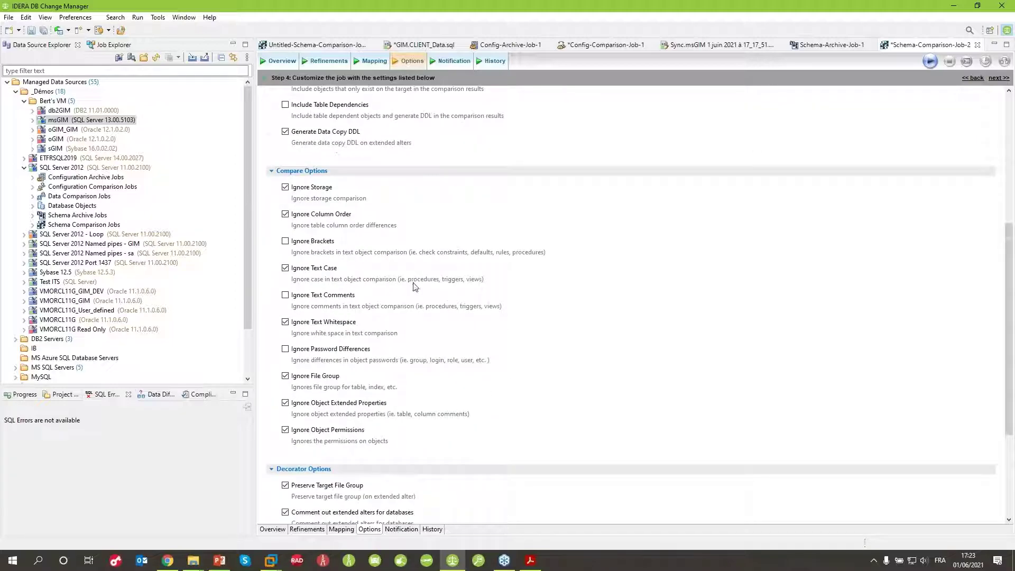
scroll(414, 286, "down", 5)
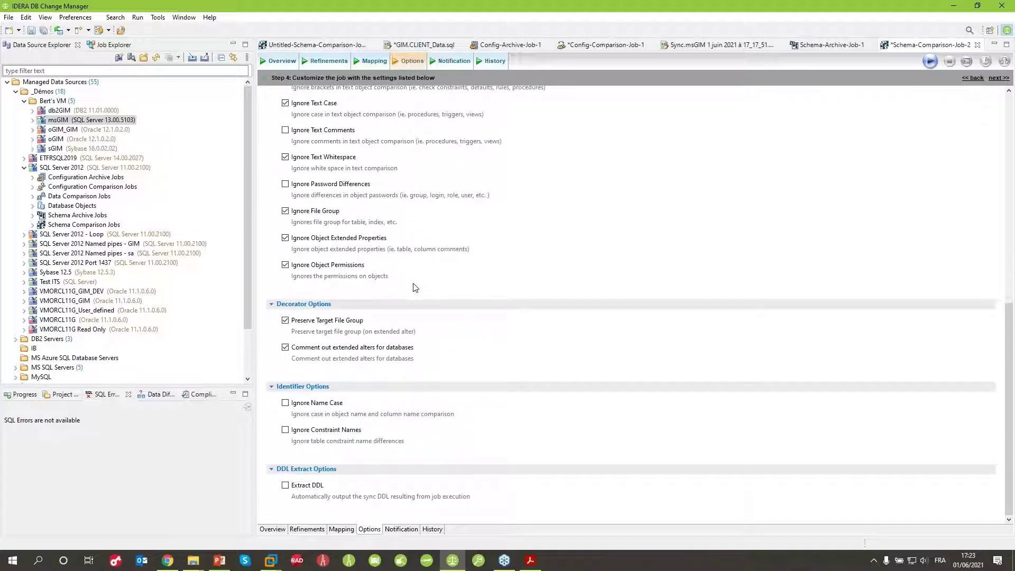
left_click(285, 486)
left_click(930, 61)
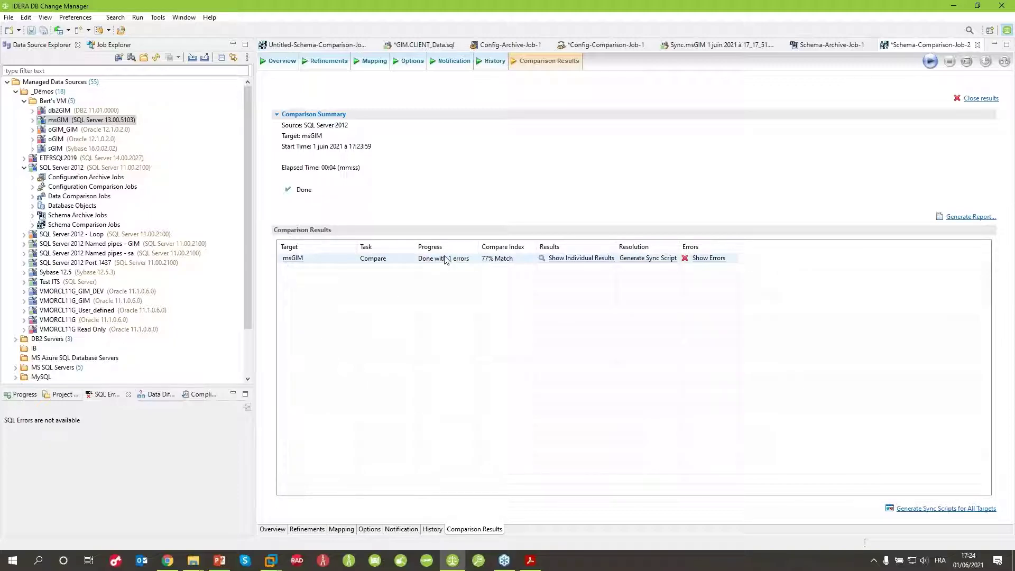
Read the SQL errors reported for the comparison of SQL Server 2012 and msGIM.
left_click(710, 258)
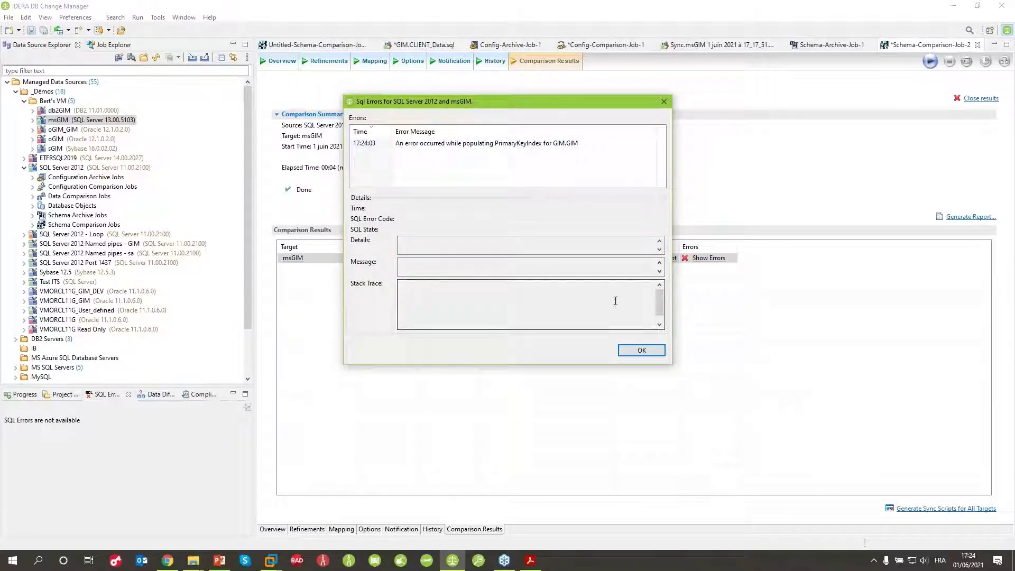
left_click(641, 349)
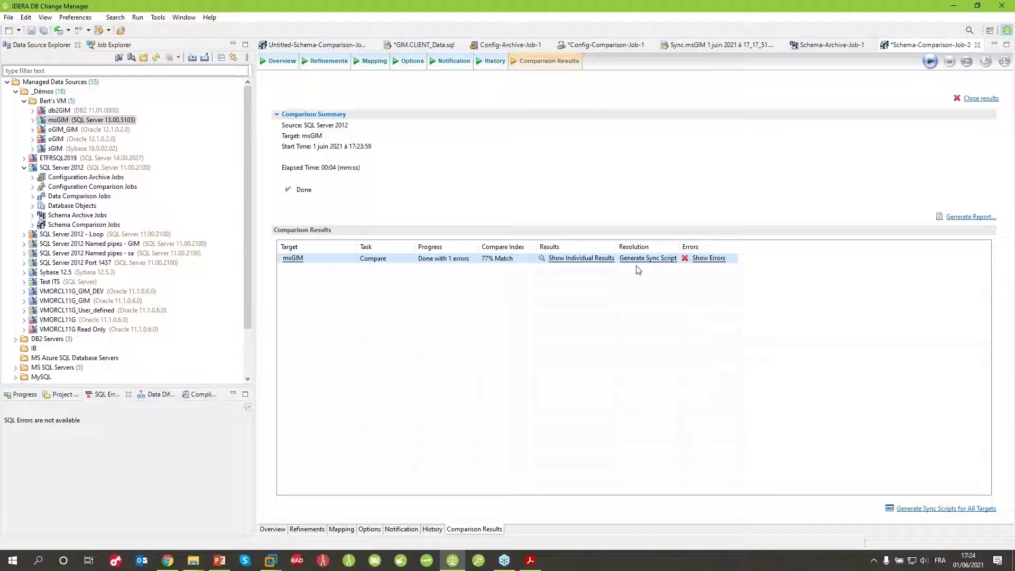
Show the individual results for msGIM, expand them to the GIM owner's object types and hide the matching objects.
left_click(564, 259)
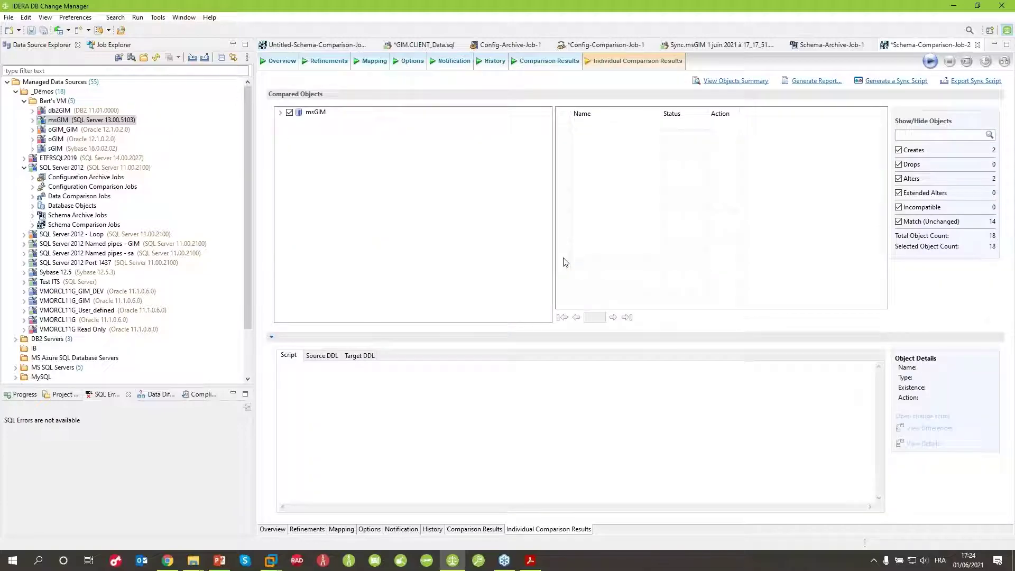
left_click(280, 112)
left_click(289, 121)
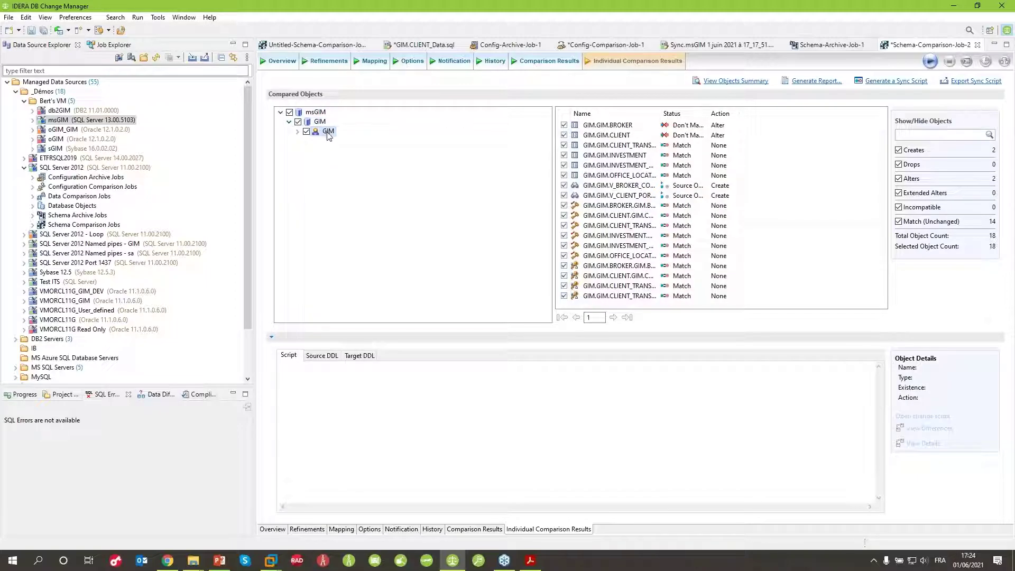
double_click(328, 131)
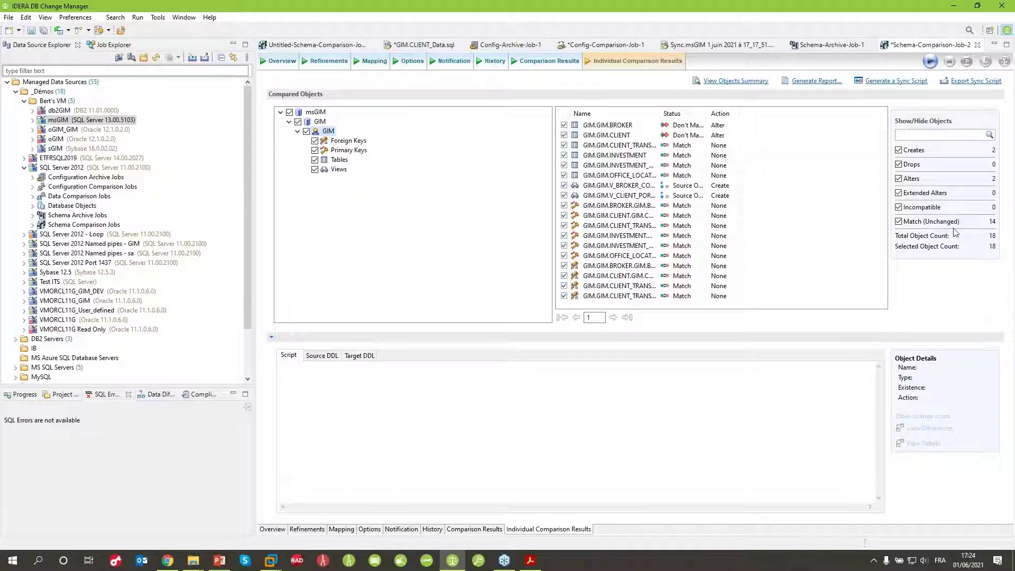
left_click(898, 222)
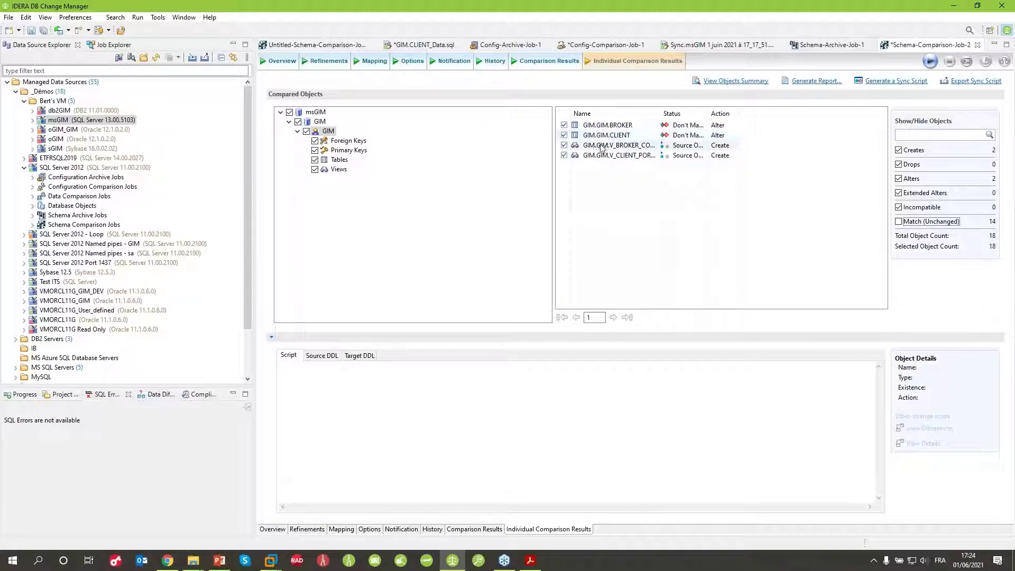
Examine the BROKER table's change script, the details of its modified columns and the side-by-side source and target DDL differences.
left_click(598, 127)
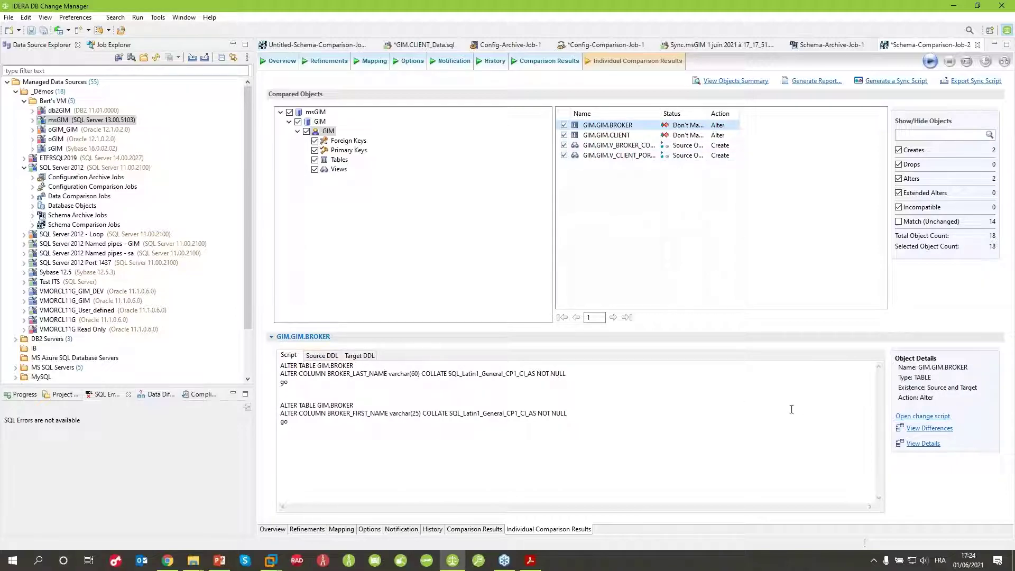
left_click(923, 444)
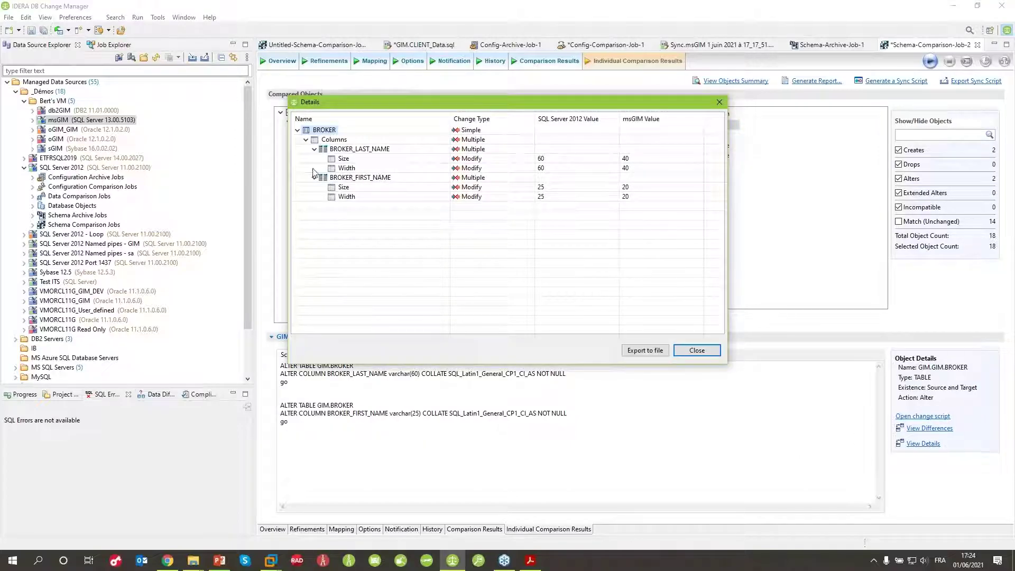
left_click(382, 151)
left_click(378, 178)
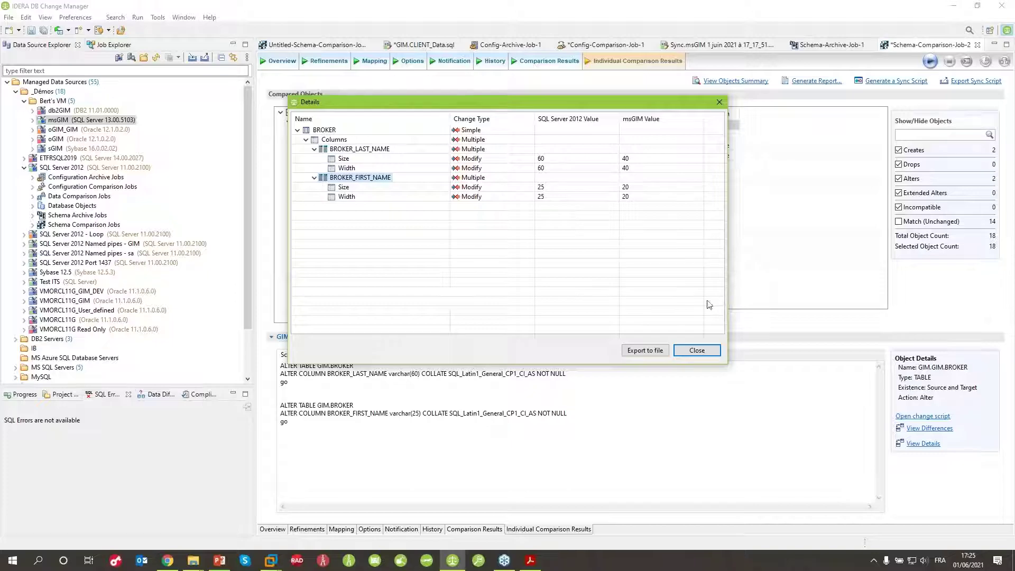
left_click(706, 350)
left_click(929, 430)
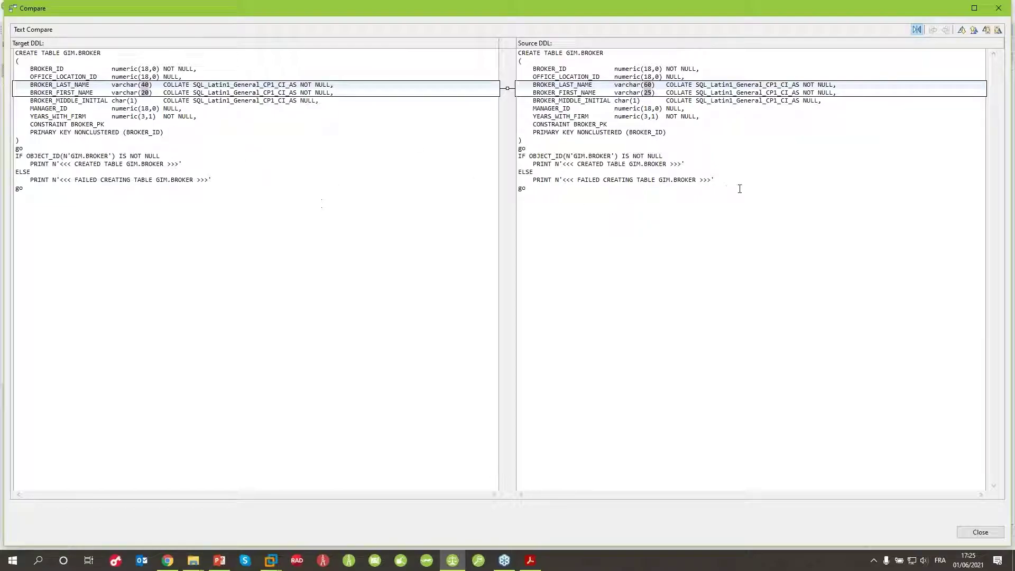
Close the text comparison and read the BROKER table's source DDL, target DDL and change script.
left_click(1000, 8)
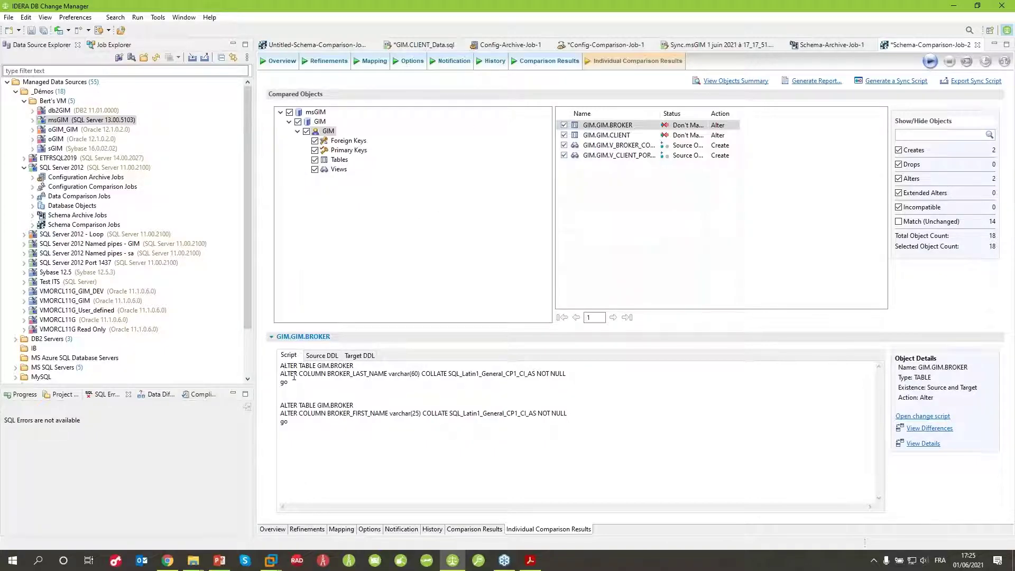
left_click(319, 356)
scroll(428, 422, "down", 1)
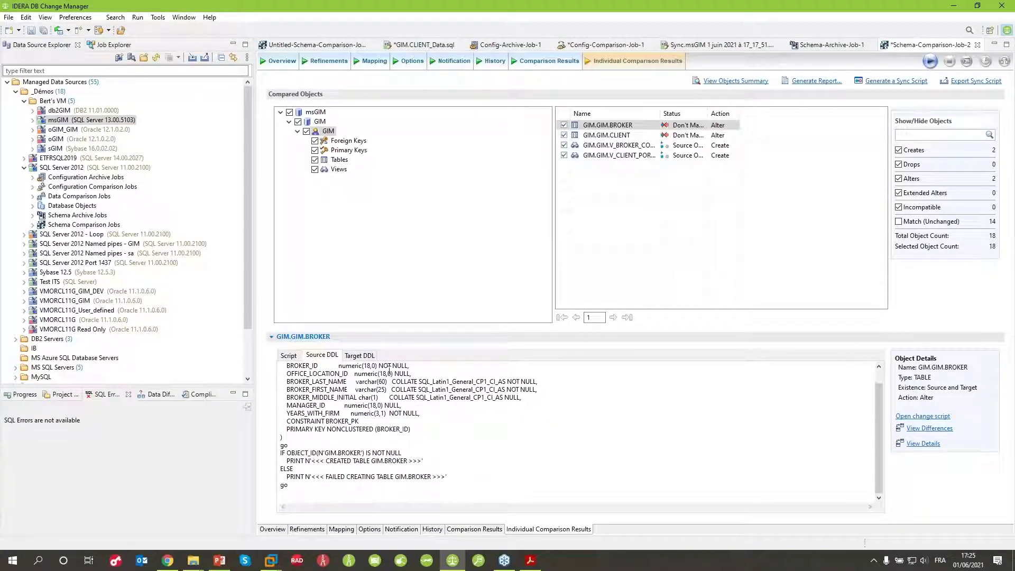
left_click(359, 355)
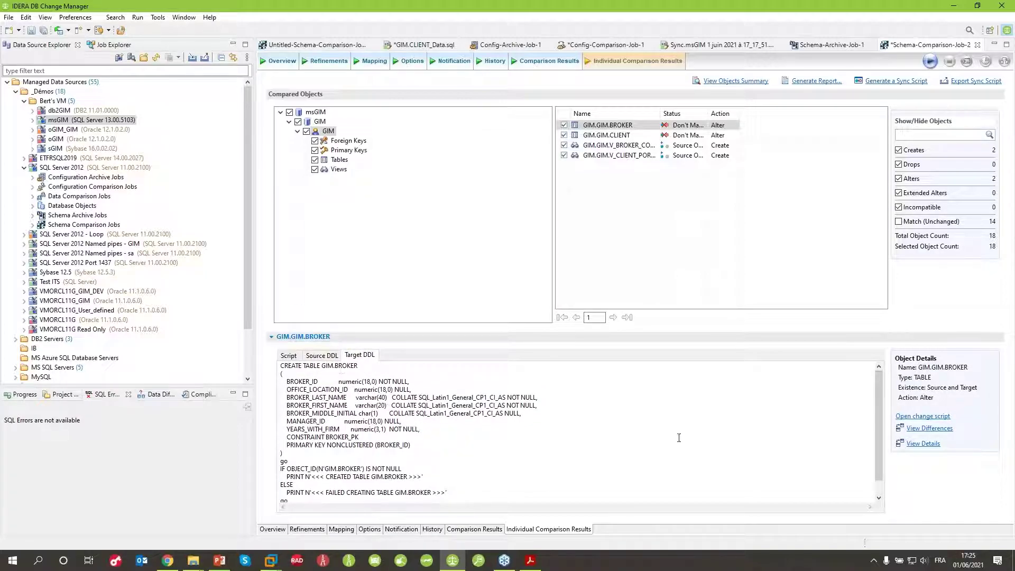
left_click(288, 355)
Open the change script for the BROKER table in the SQL editor and execute it on msGIM.
left_click(913, 416)
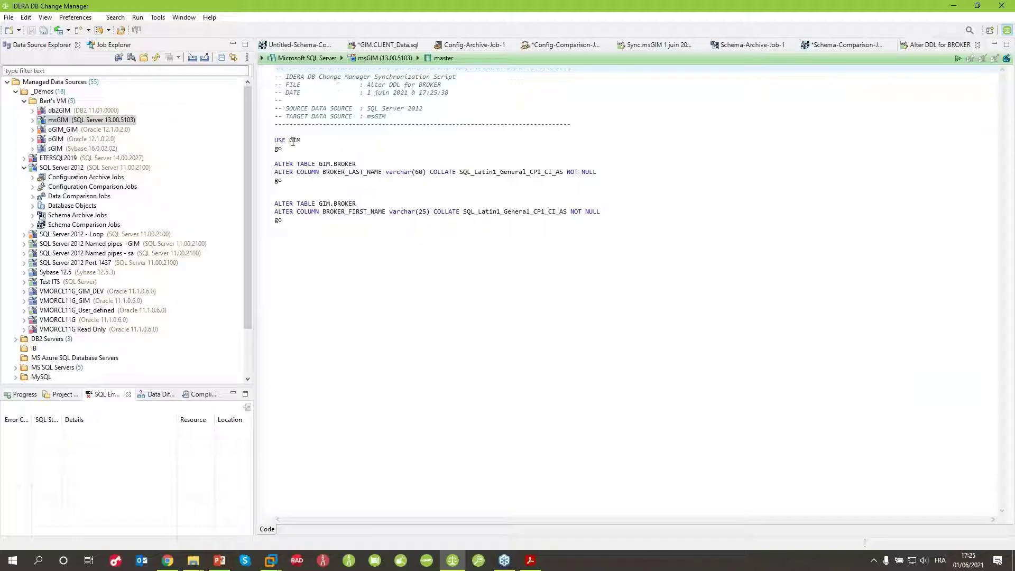
left_click(360, 333)
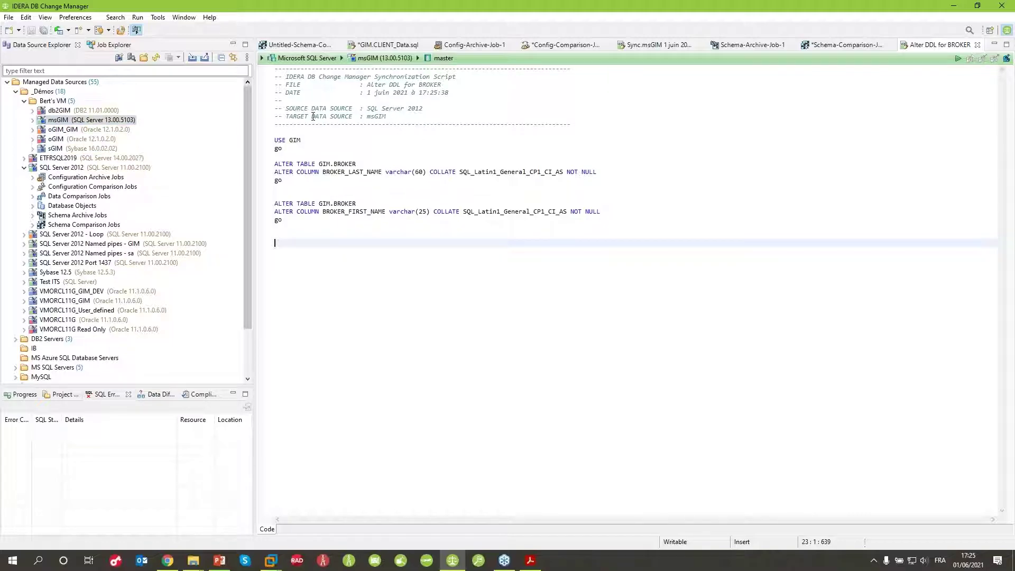
left_click(958, 58)
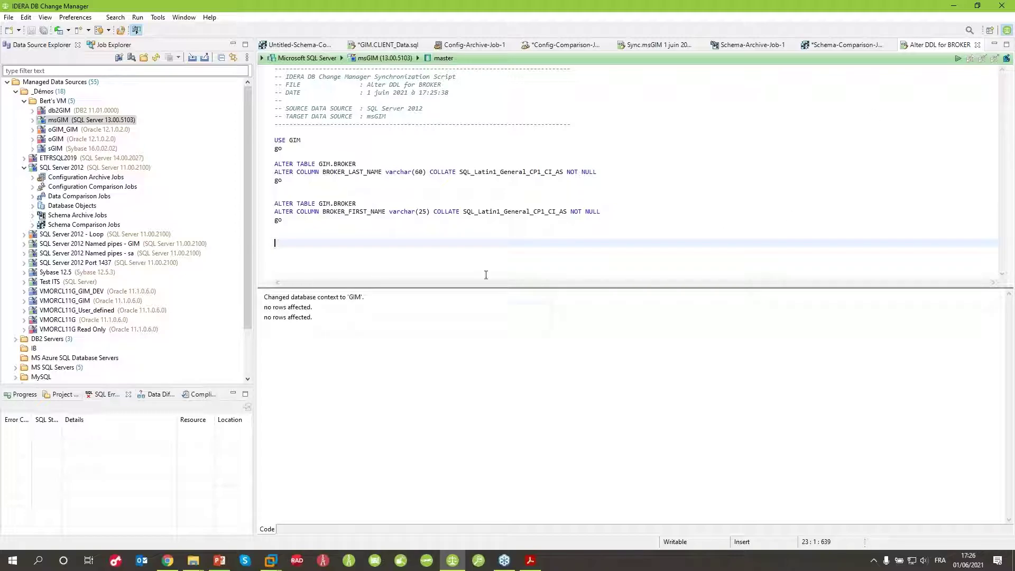
left_click(474, 204)
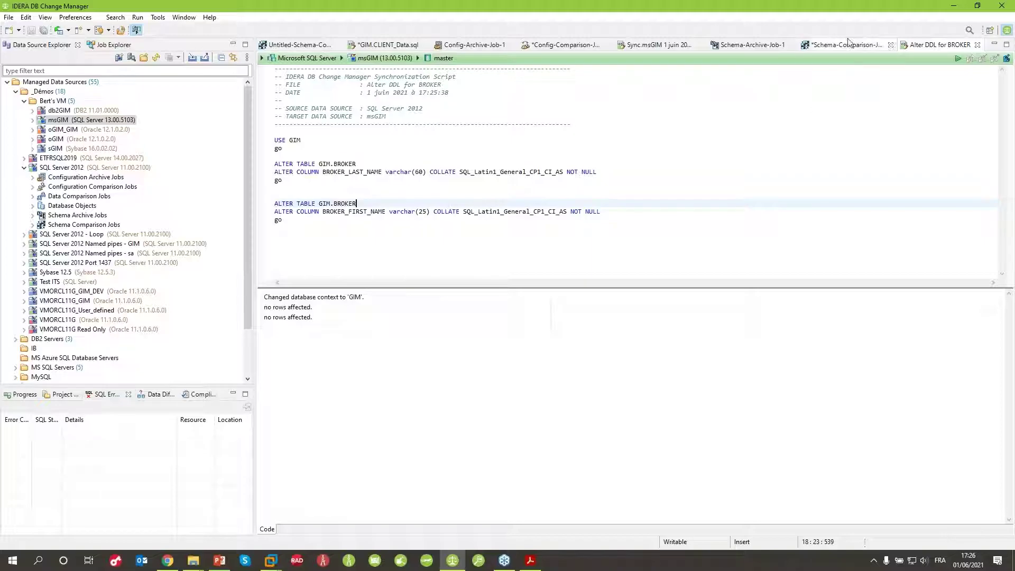
Return to the schema comparison job, save it and run the comparison again.
left_click(845, 45)
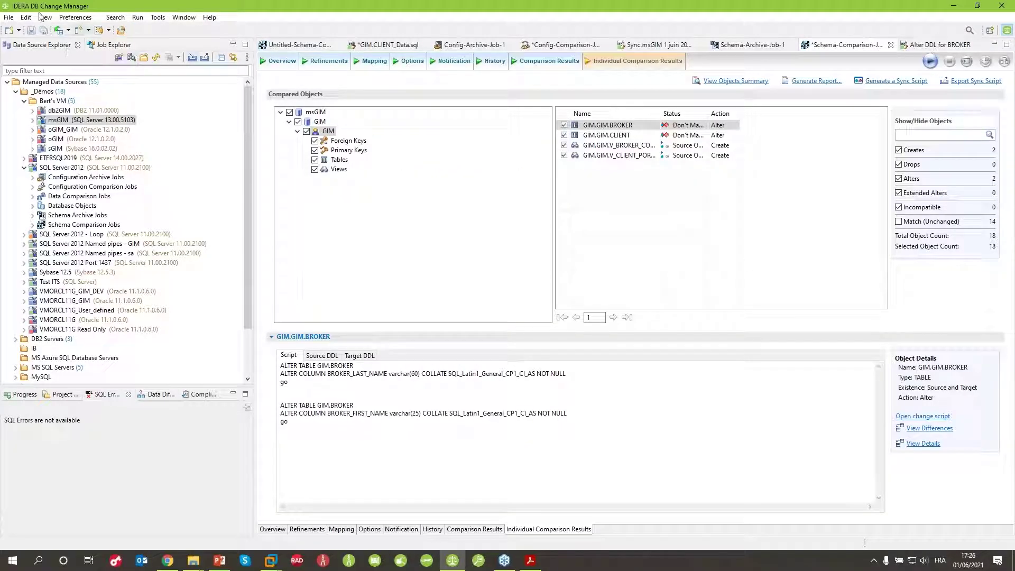
left_click(32, 30)
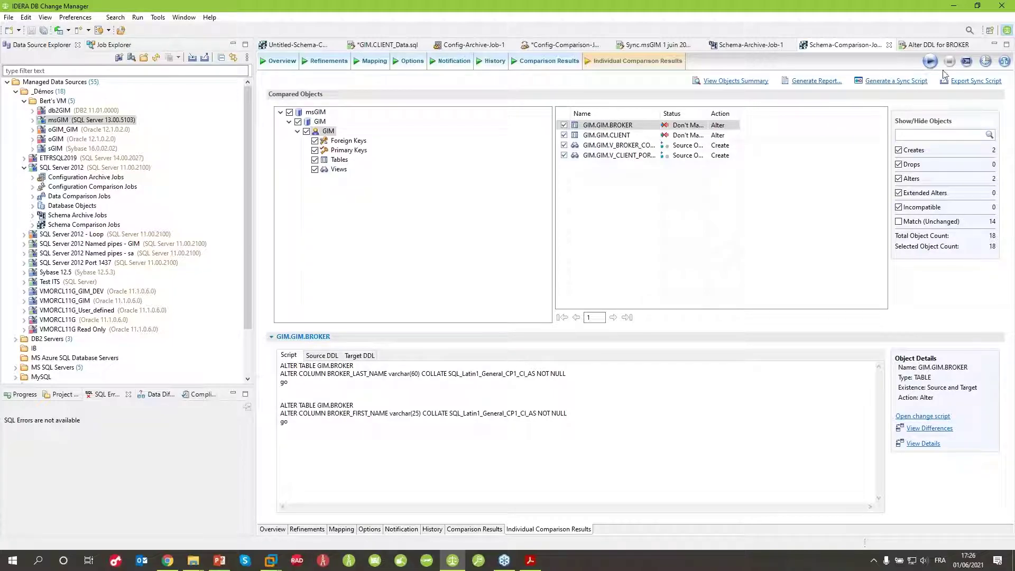
left_click(931, 61)
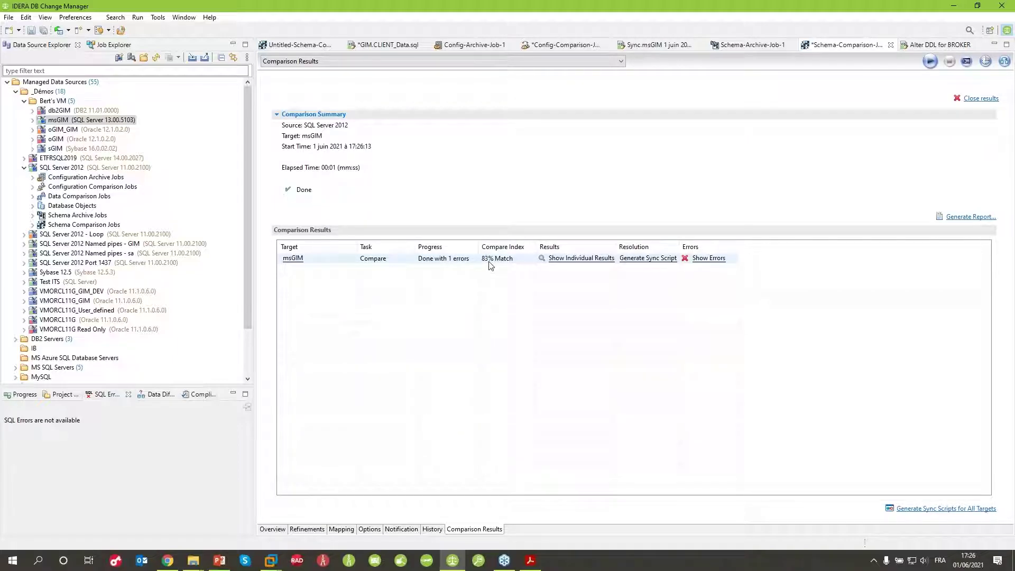
Show the individual results for msGIM, expand them to the GIM database's objects and hide the matching objects.
left_click(588, 259)
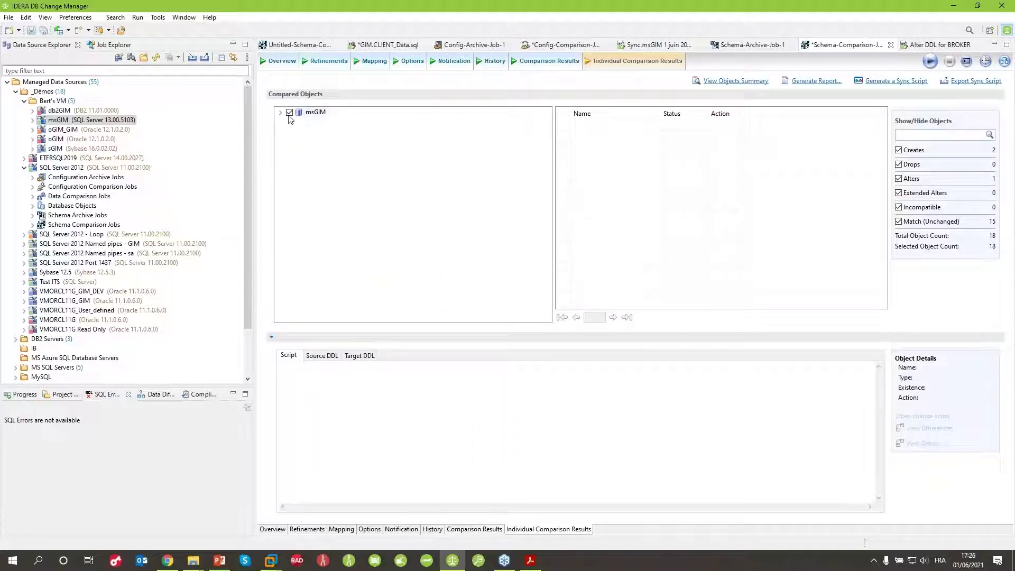
left_click(281, 112)
left_click(289, 121)
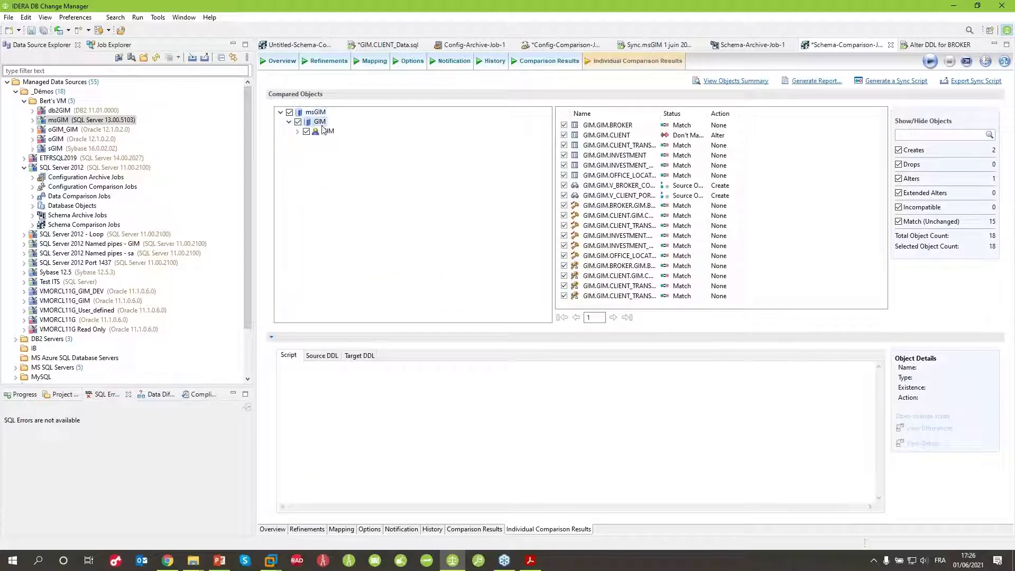
left_click(926, 223)
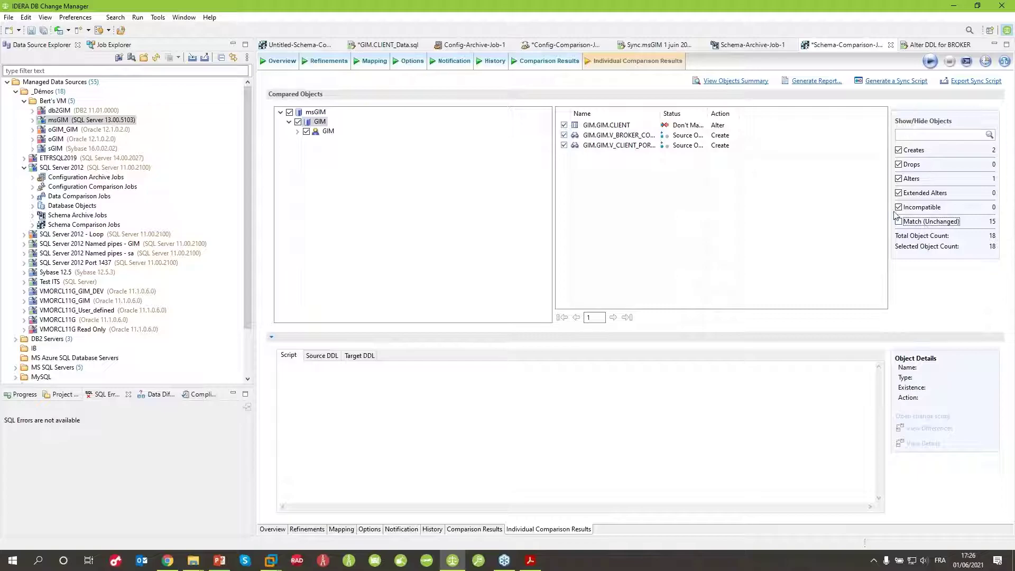
Examine the V_CLIENT_PORTFOLIO view's creation script, the CLIENT table's change script and the details of its modified columns.
left_click(620, 144)
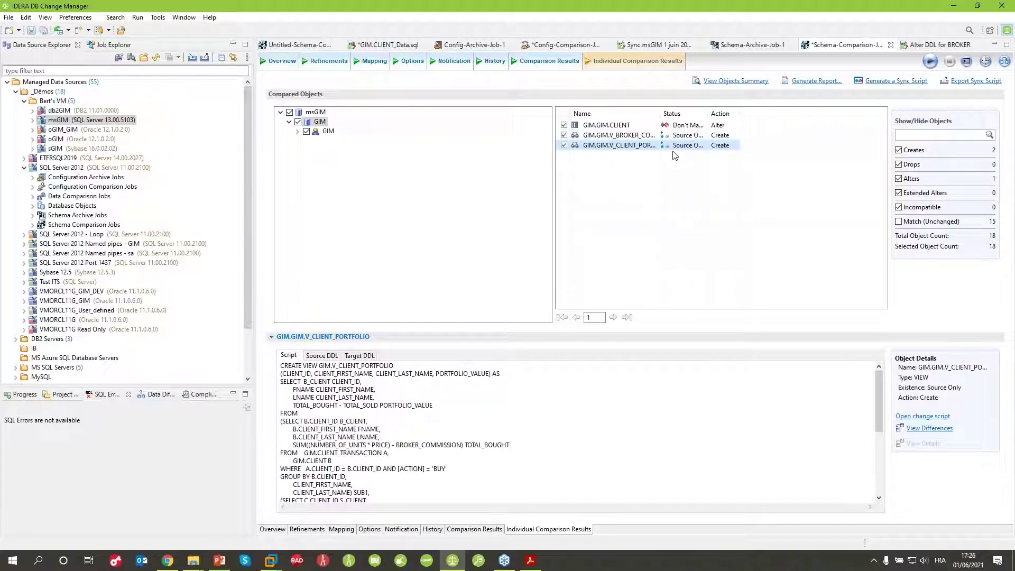
left_click(611, 129)
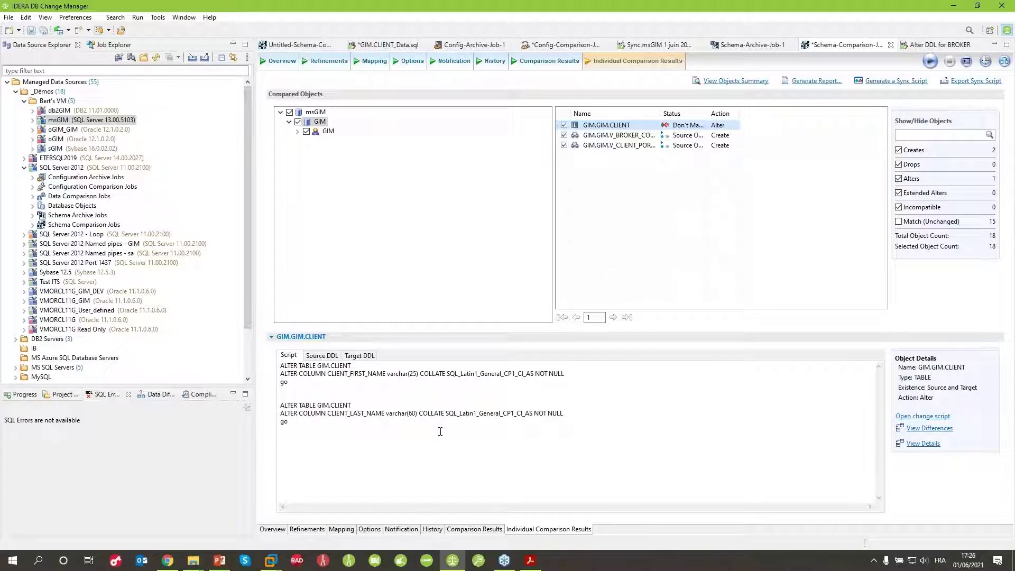
left_click(923, 443)
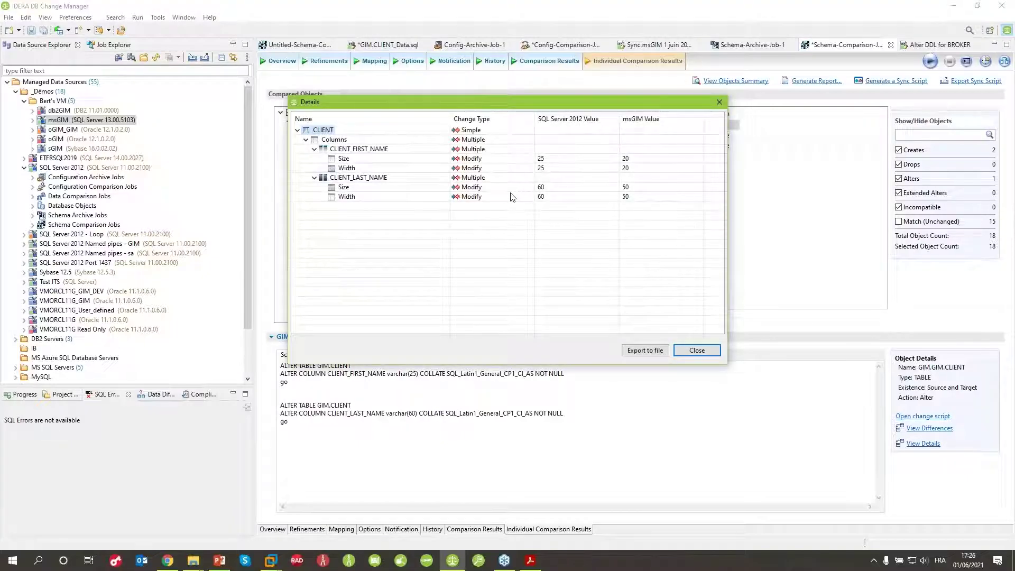
left_click(697, 350)
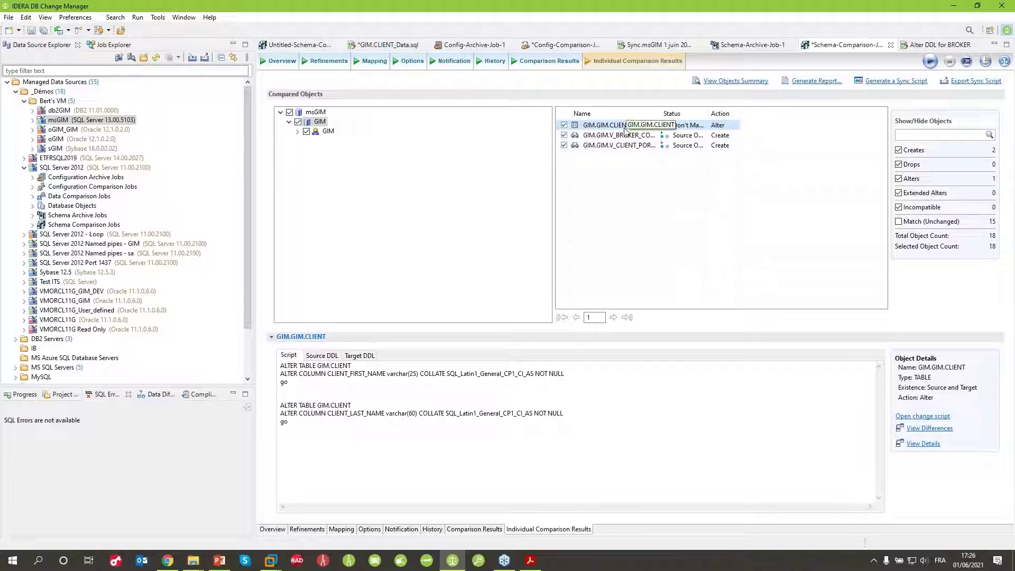
Go back to the executed Alter DDL script for BROKER and review its header and column statements.
left_click(928, 47)
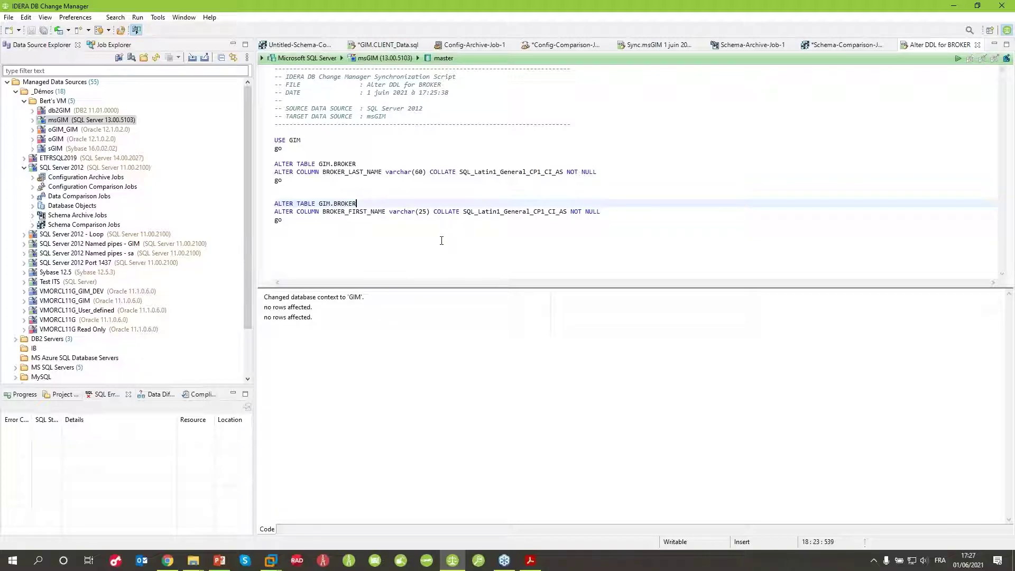
key("Up")
key("Up")
key("Up")
key("Up")
key("Up")
key("Up")
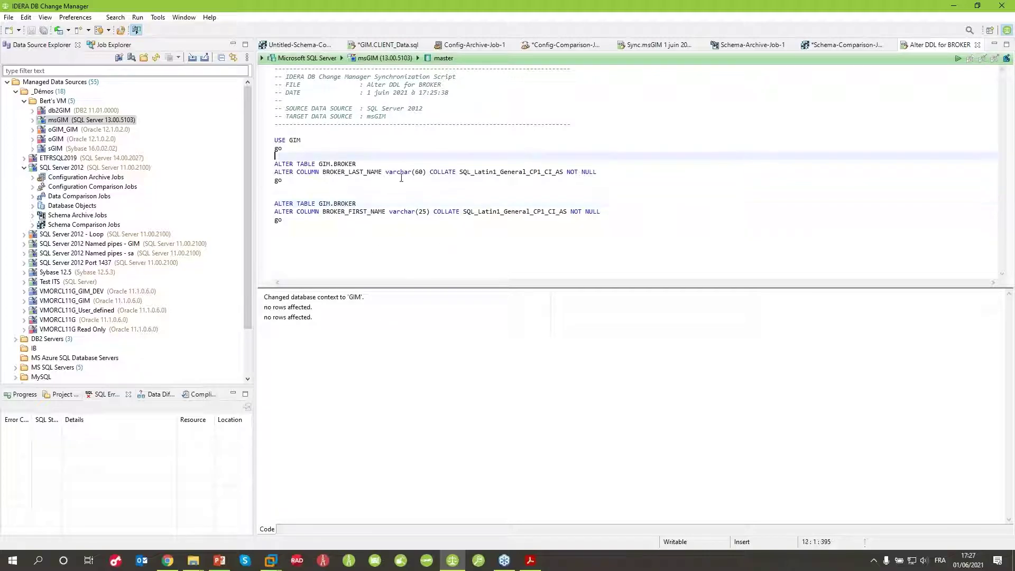
Generate a sync script from the individual comparison results, review its CLIENT and view statements and execute it on msGIM.
left_click(846, 46)
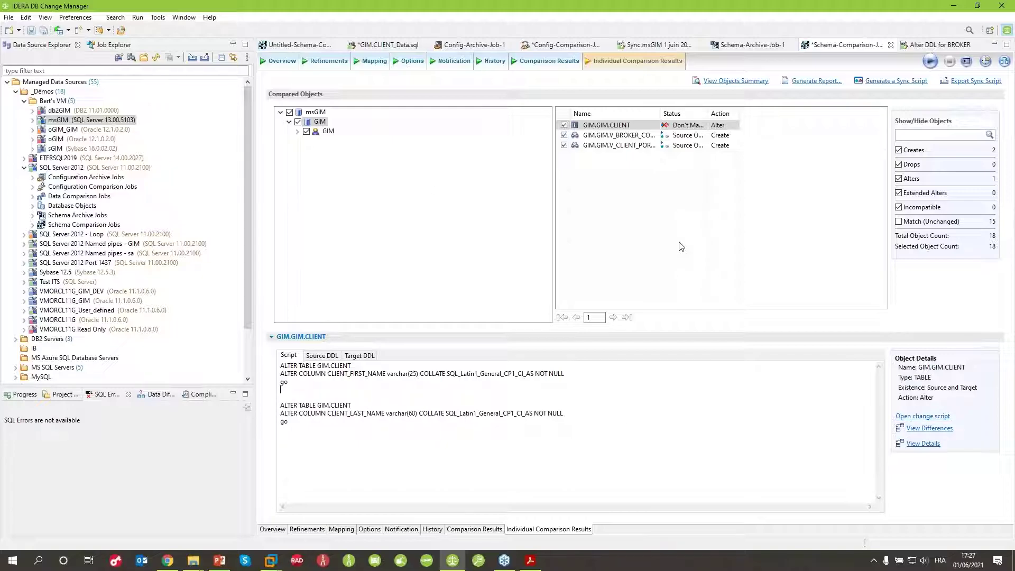
left_click(895, 81)
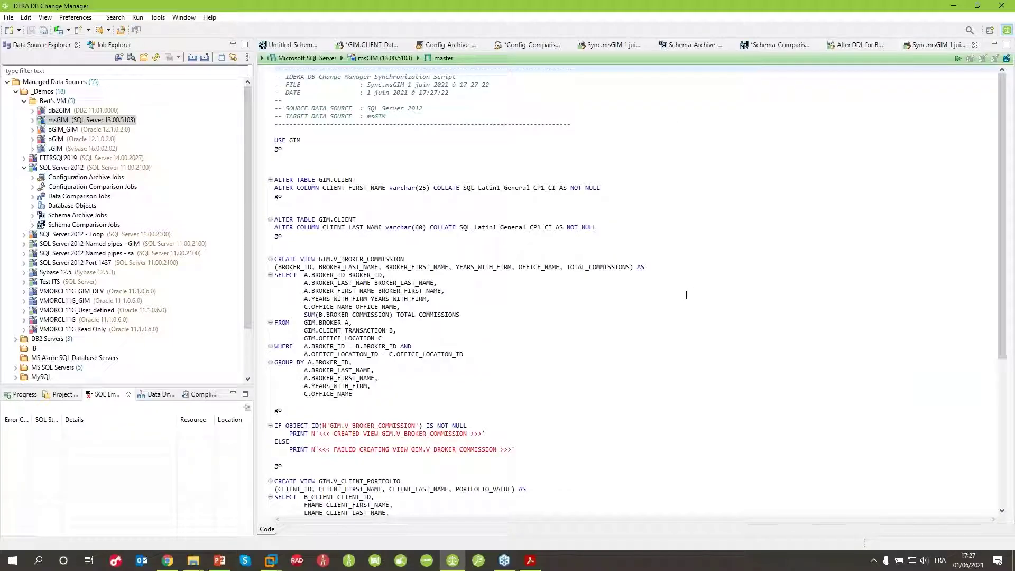
scroll(686, 295, "down", 10)
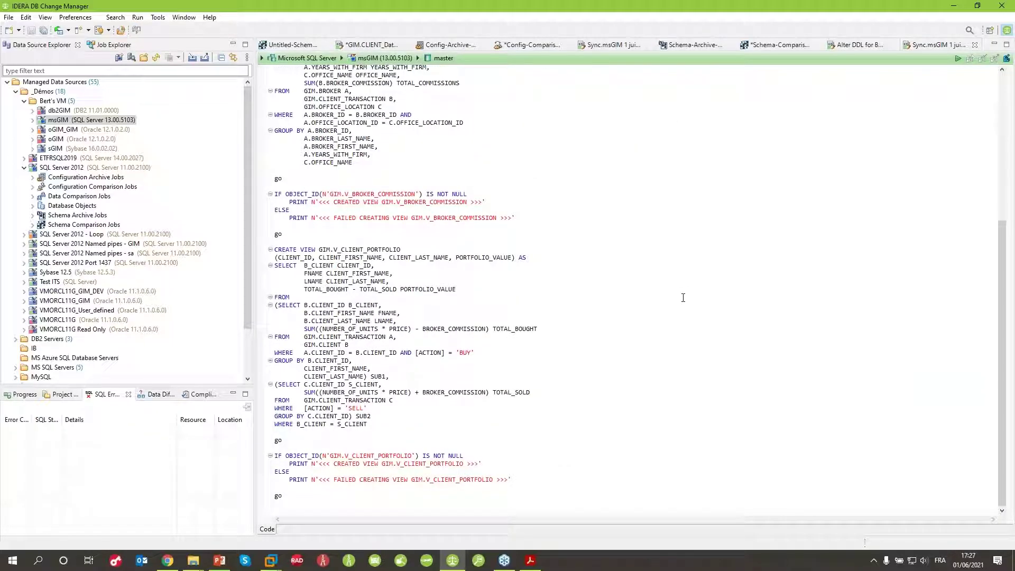
scroll(682, 296, "up", 10)
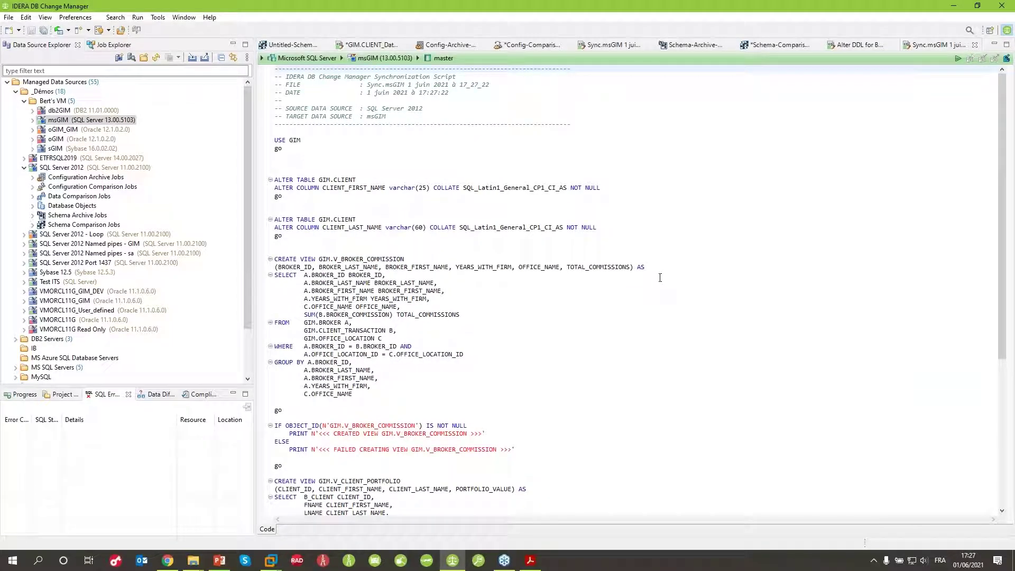
left_click(956, 59)
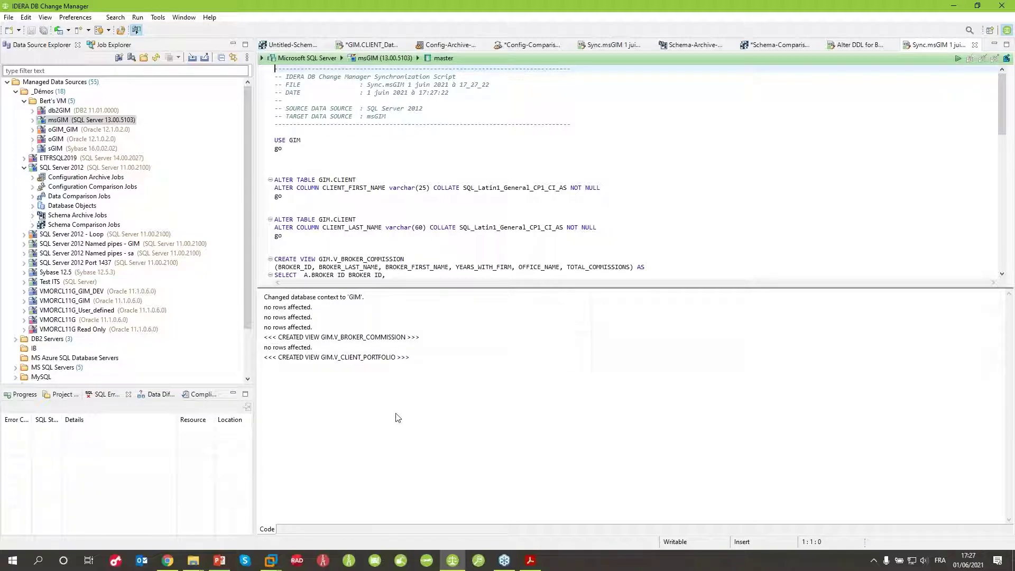
Save the schema comparison job and rerun it after the full synchronization.
left_click(777, 45)
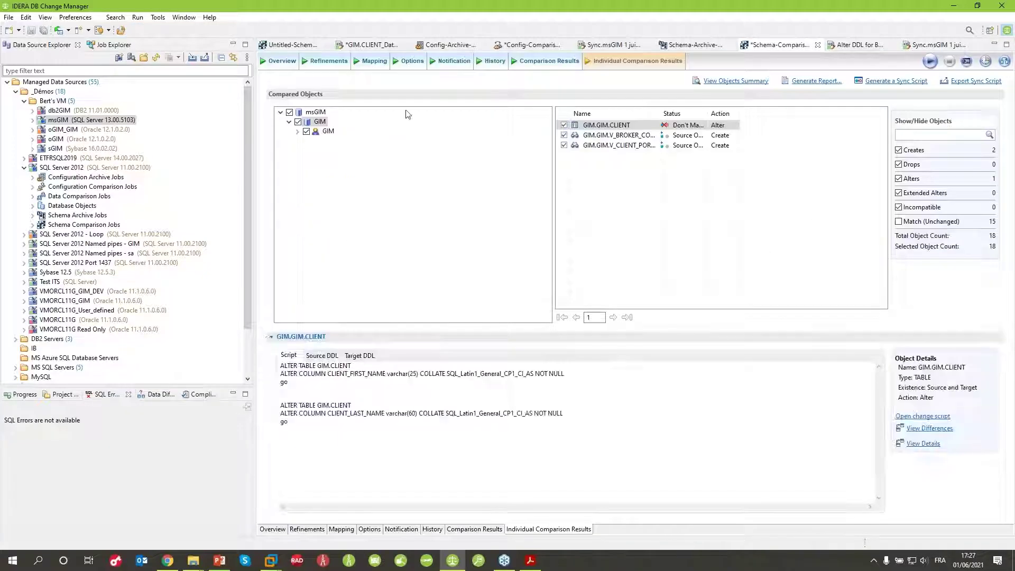
key("ctrl+s")
left_click(931, 62)
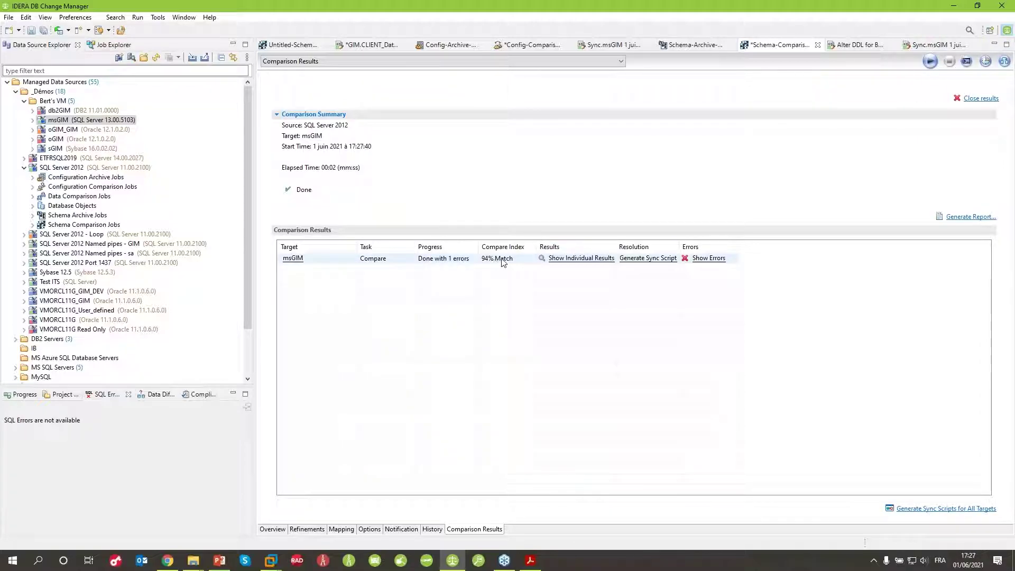
Show the new individual results for msGIM, list the GIM database's objects and hide those that match.
left_click(580, 259)
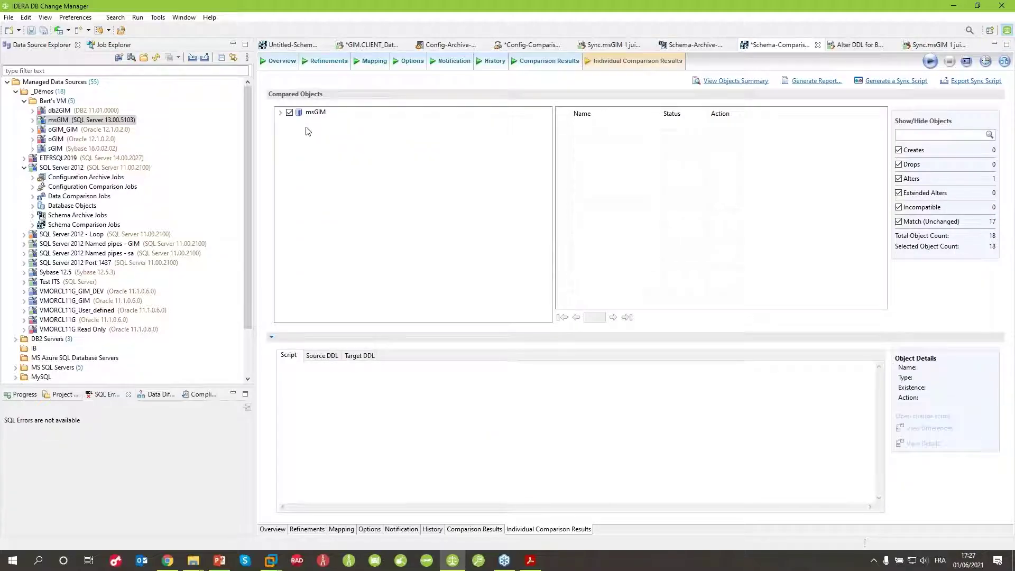
left_click(315, 122)
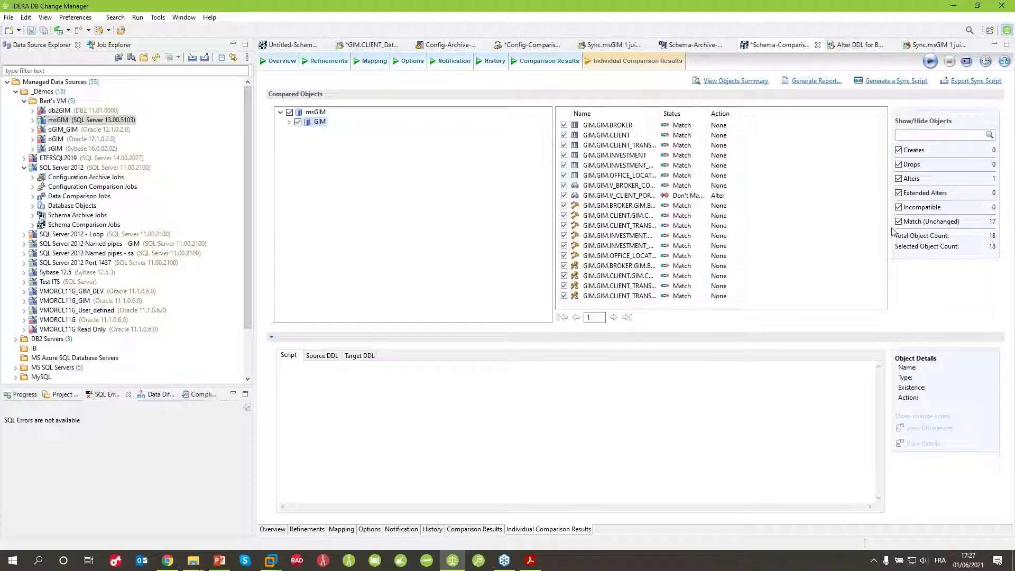
left_click(933, 223)
Examine the V_CLIENT_PORTFOLIO view's change script, its details and the ACTION bracket differences between source and target DDL.
left_click(607, 127)
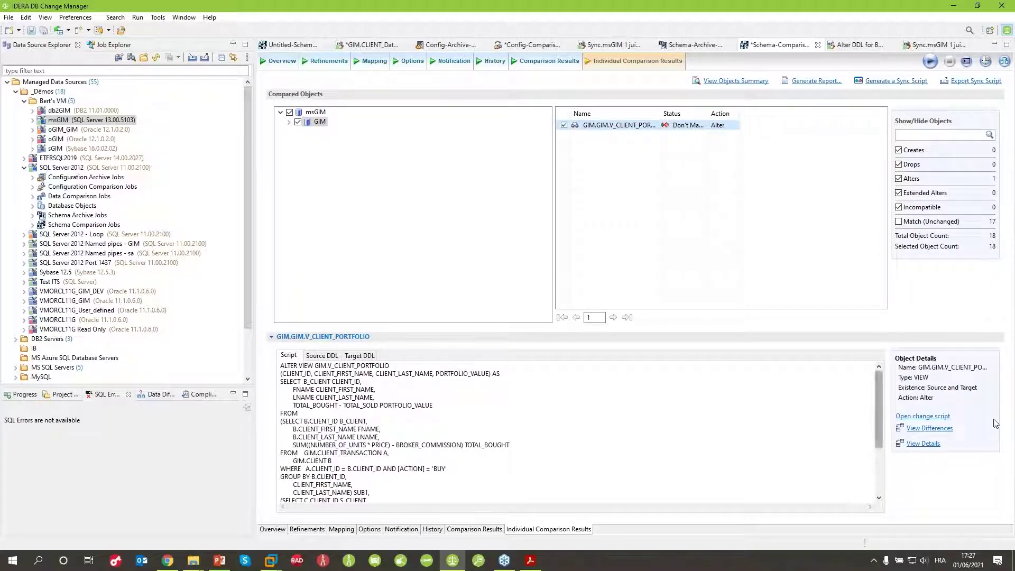
left_click(922, 444)
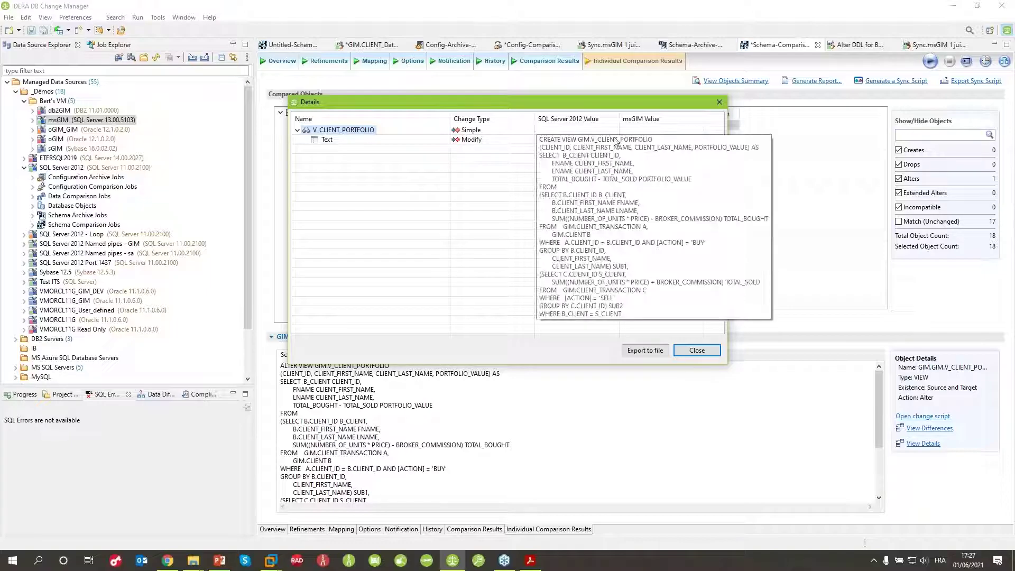
left_click(696, 350)
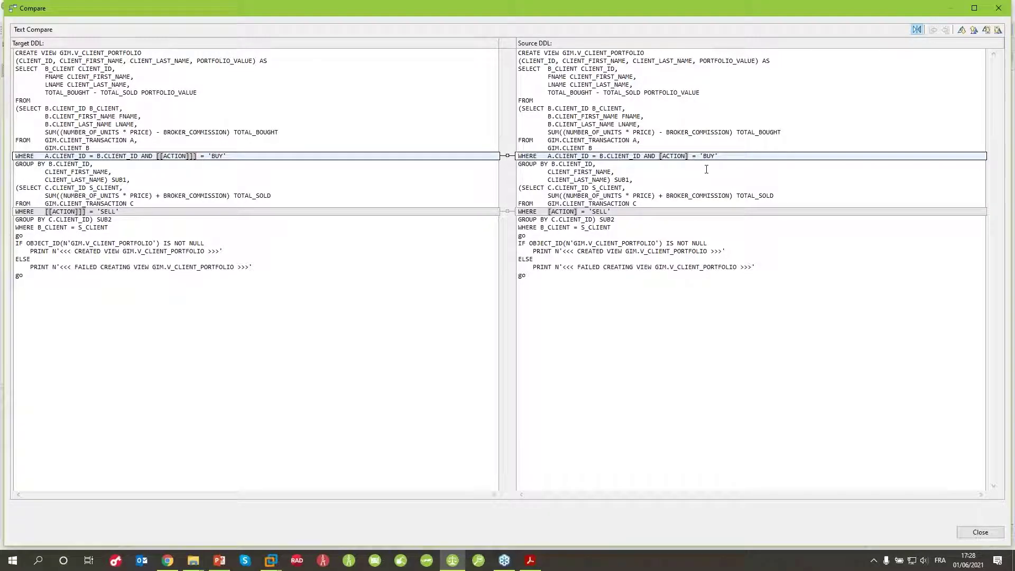
left_click(692, 162)
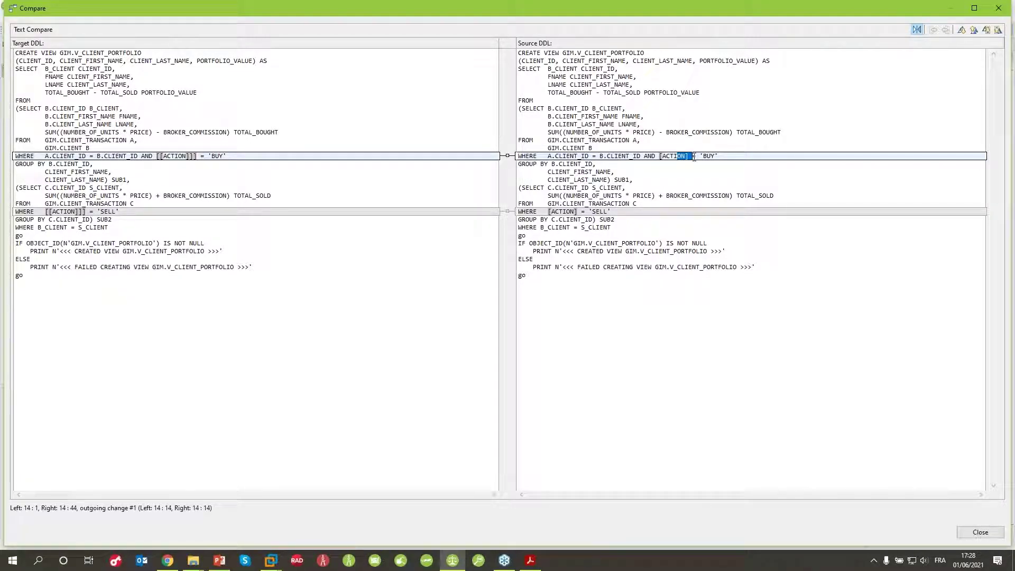
left_click(187, 156)
left_click(205, 171)
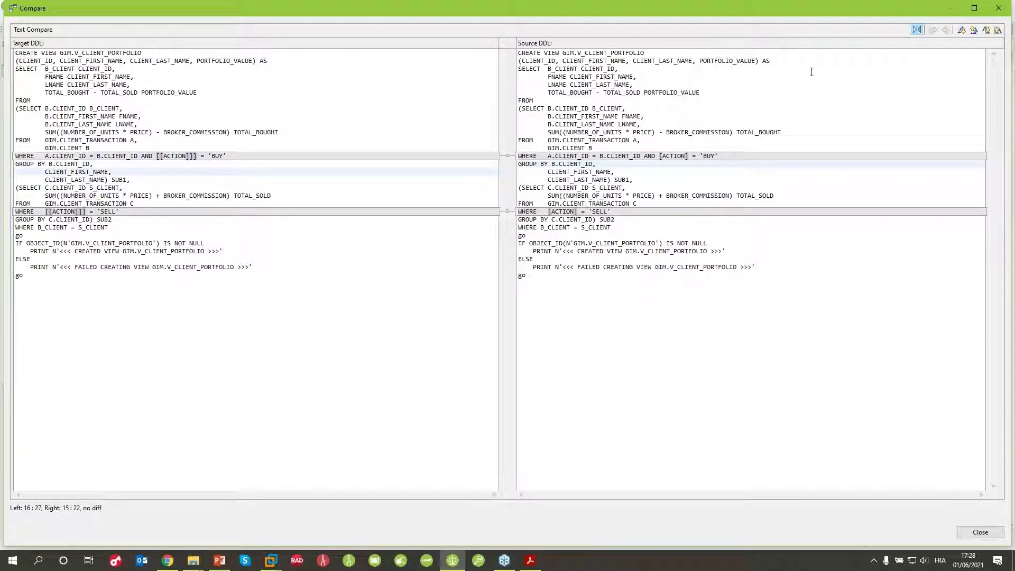
left_click(997, 9)
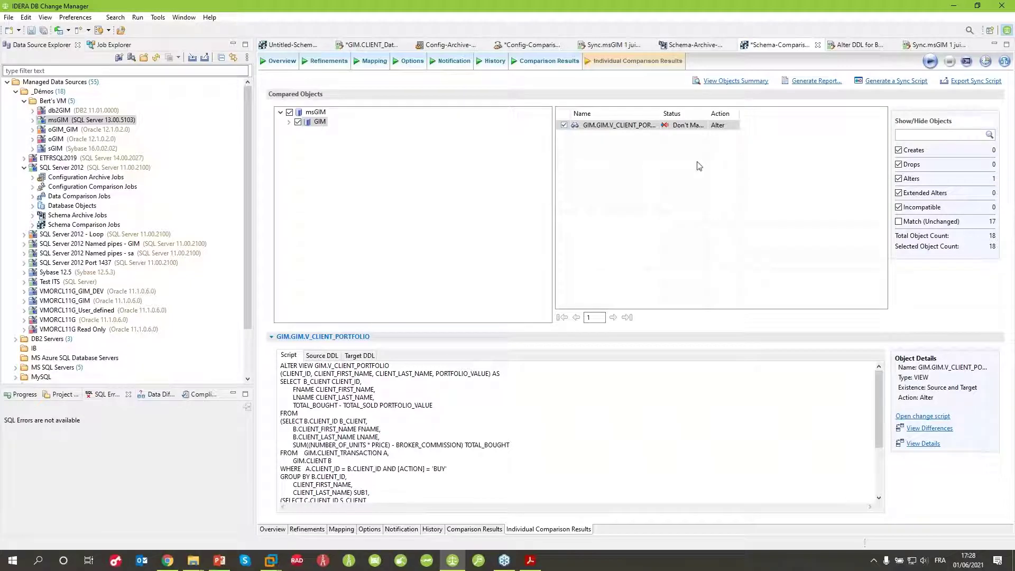
View the compared objects summary and the report output formats without exporting a report.
left_click(731, 85)
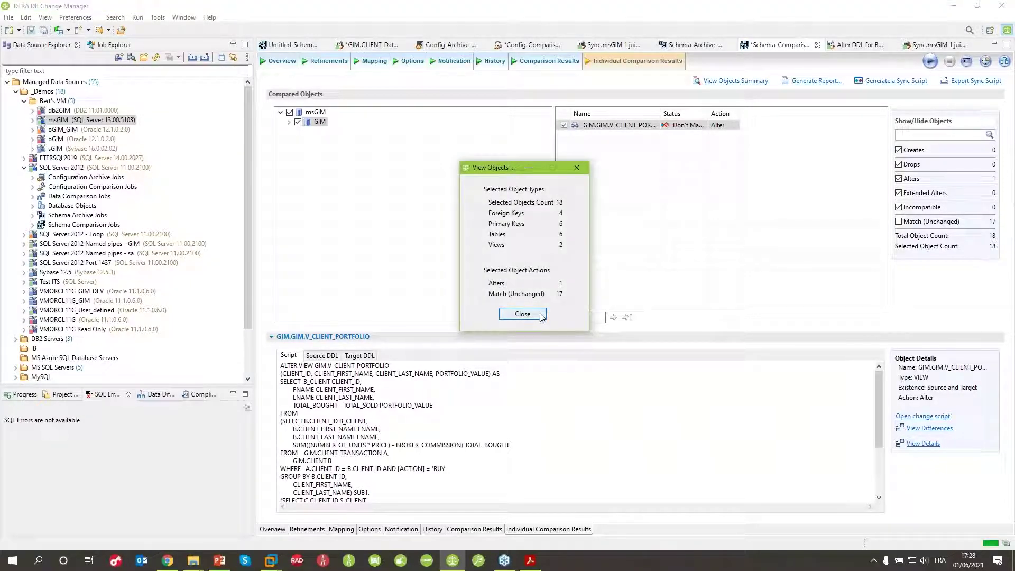
left_click(522, 314)
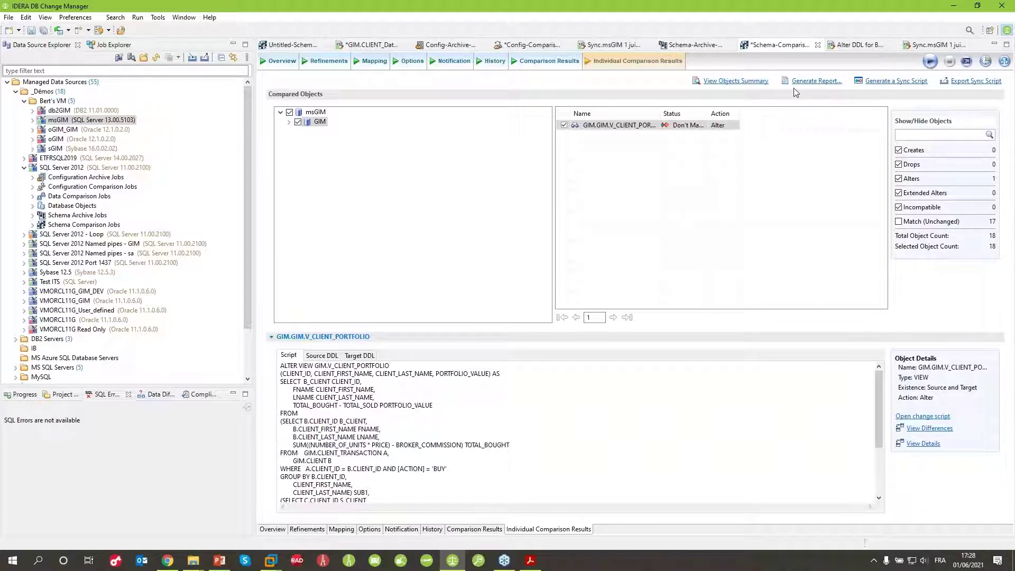
left_click(814, 81)
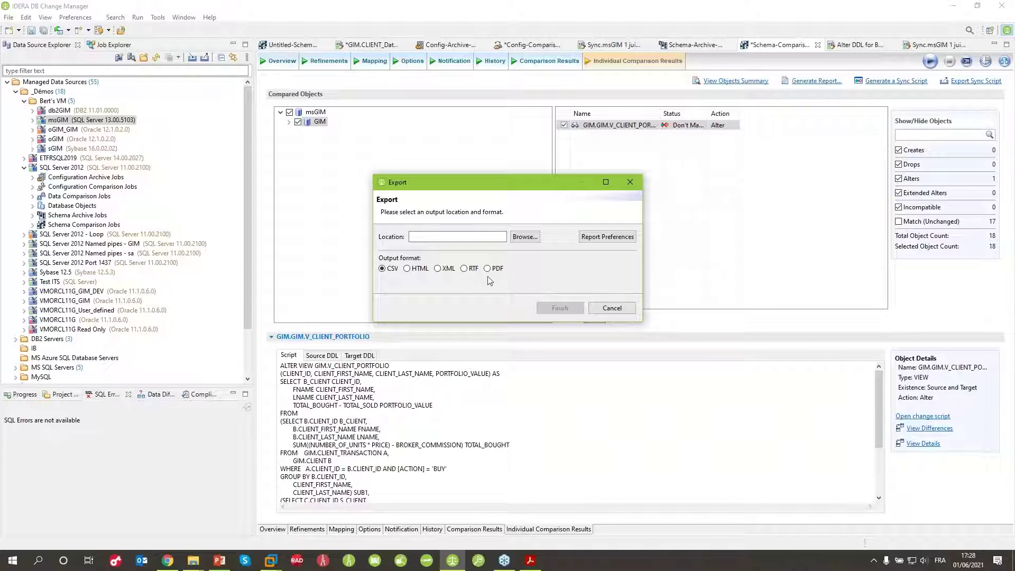
left_click(626, 308)
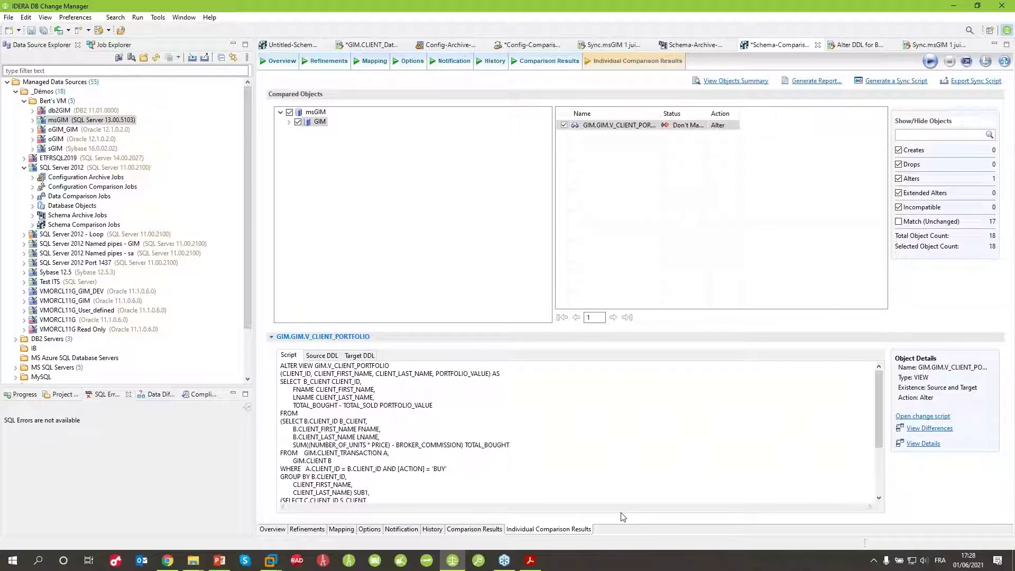
Save the schema comparison job and reopen the msGIM individual results of its 17:26:13 run from the history.
left_click(31, 30)
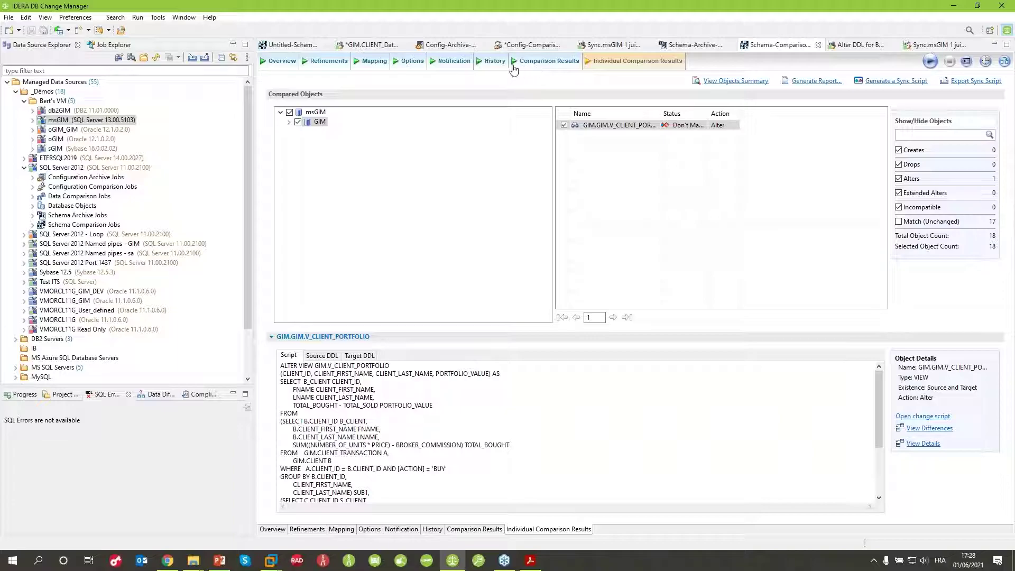
left_click(492, 63)
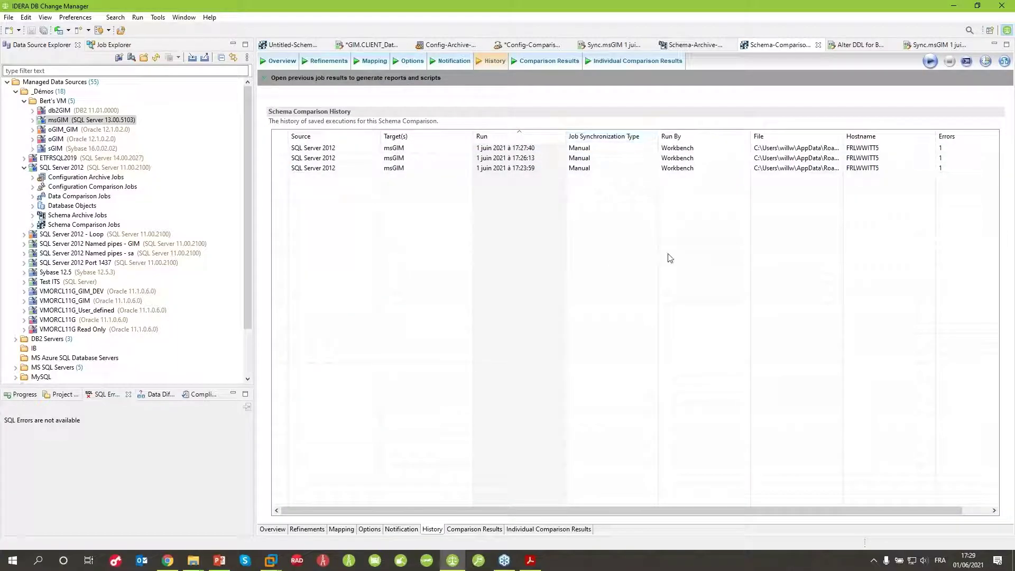
double_click(382, 158)
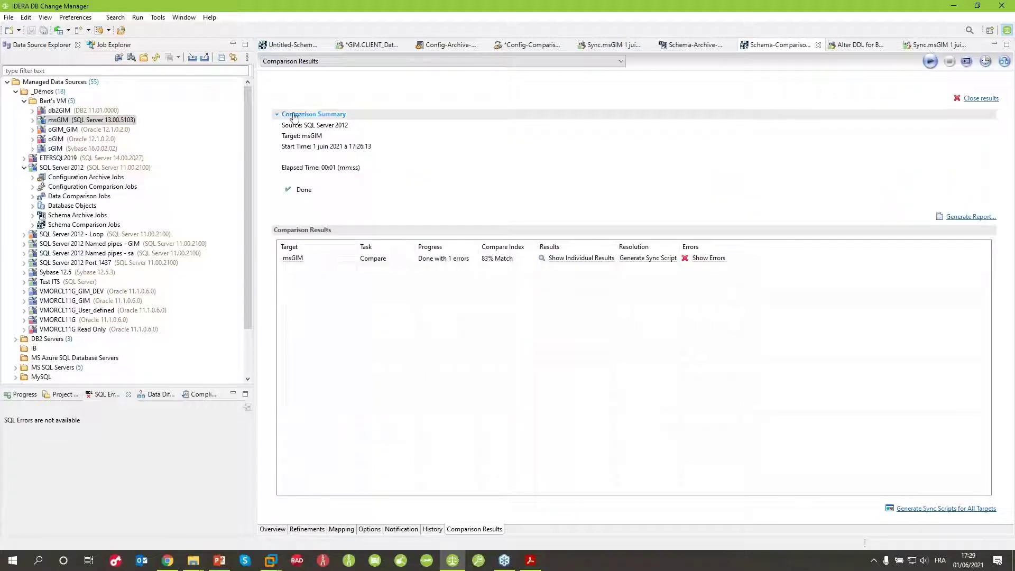
left_click(292, 259)
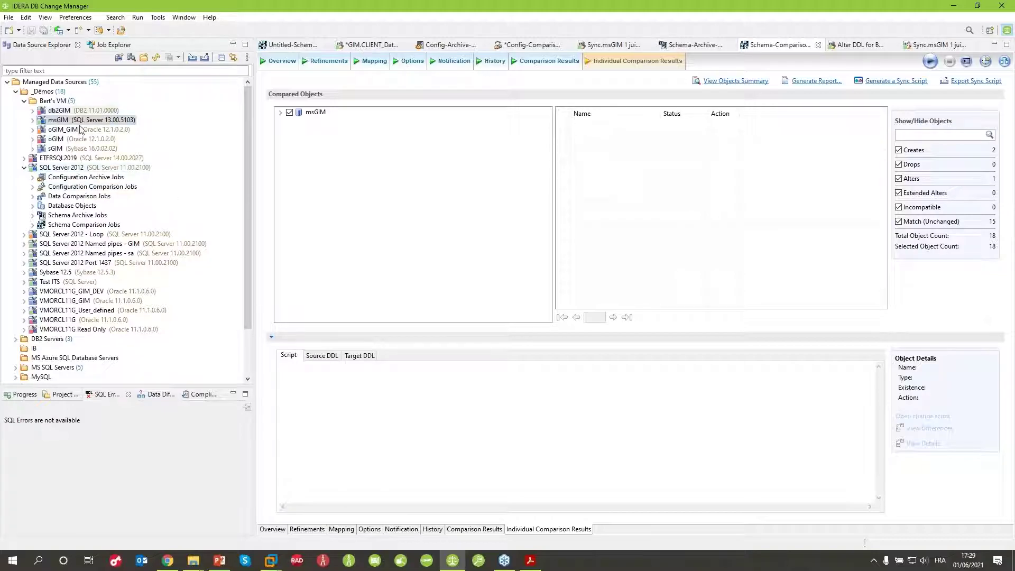
Create a data comparison job with SQL Server 2012 as source and name it Data-Comparison-Job-1.
left_click(87, 197)
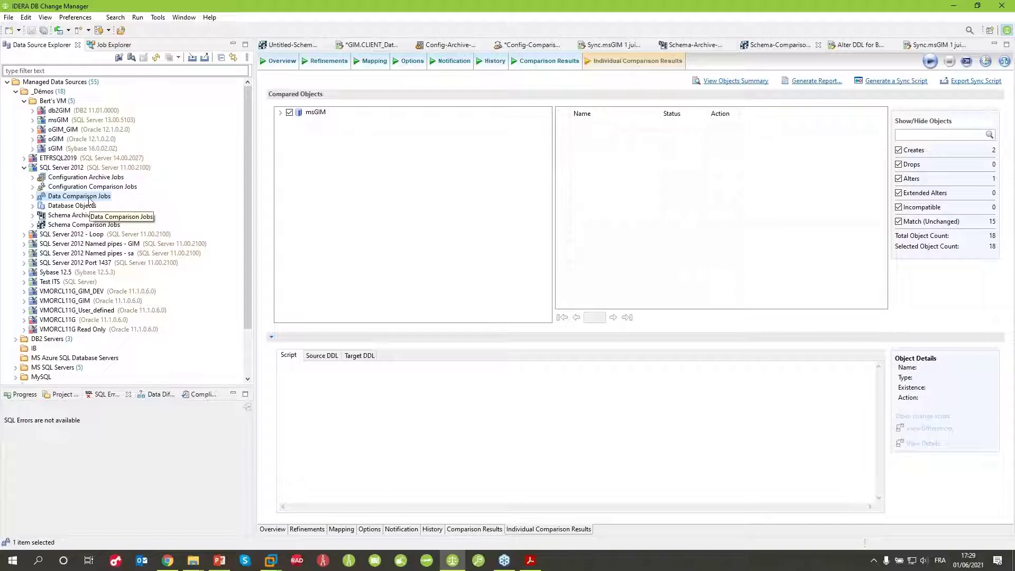
right_click(89, 198)
left_click(110, 204)
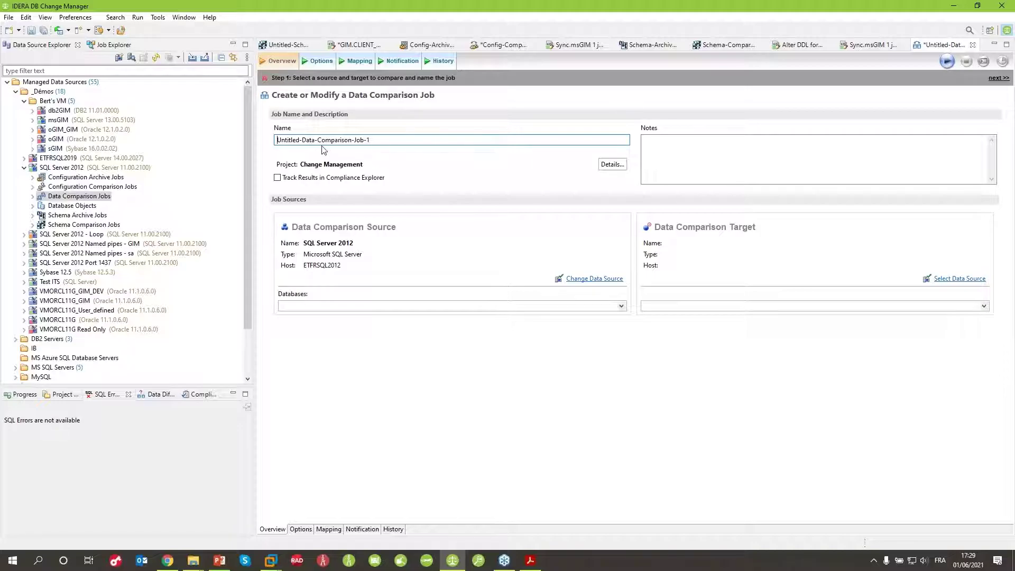
left_click_drag(303, 140, 277, 140)
key("Delete")
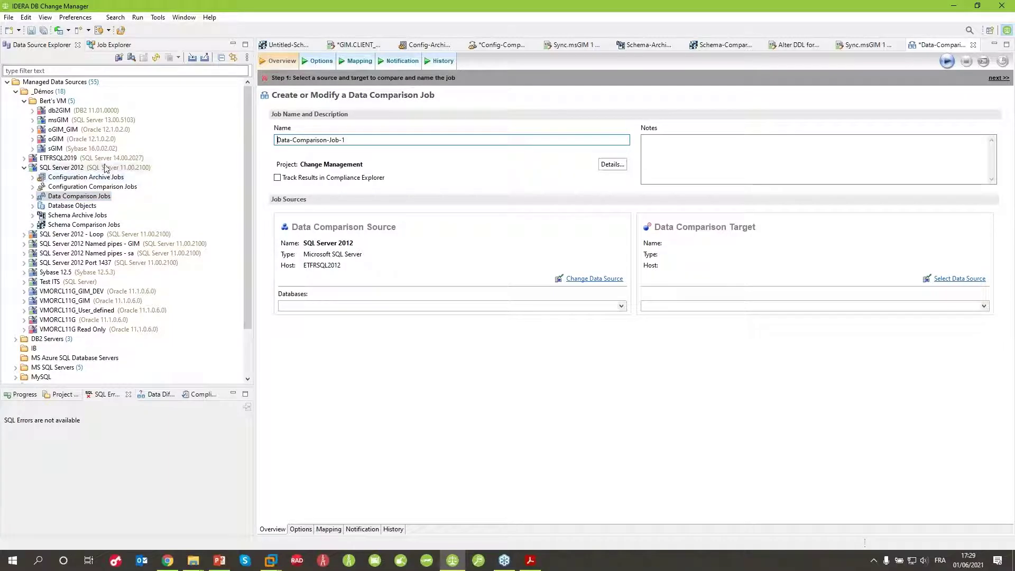
Set msGIM as the data comparison target and choose GIM as the source database.
left_click_drag(64, 121, 734, 259)
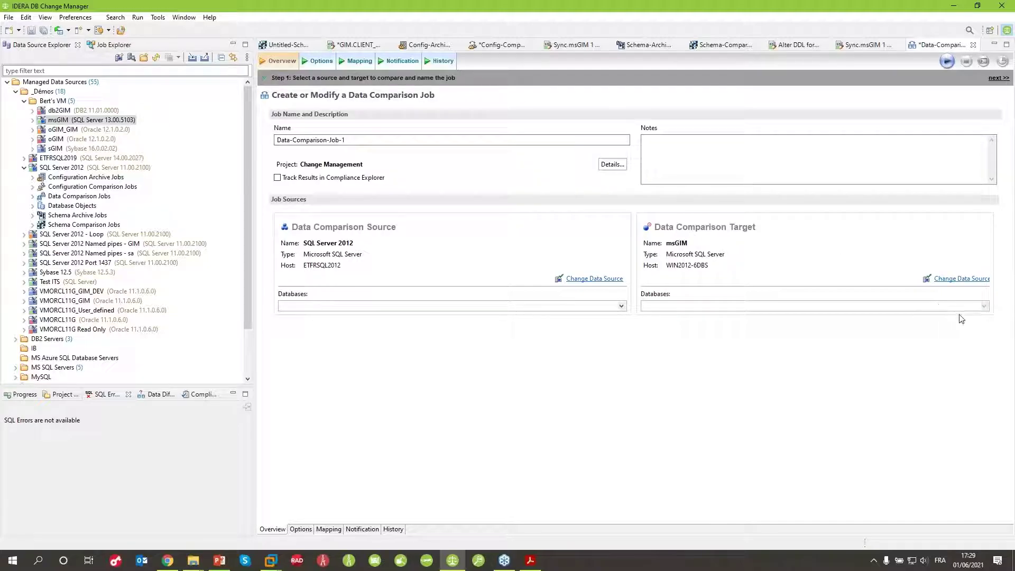
left_click(616, 308)
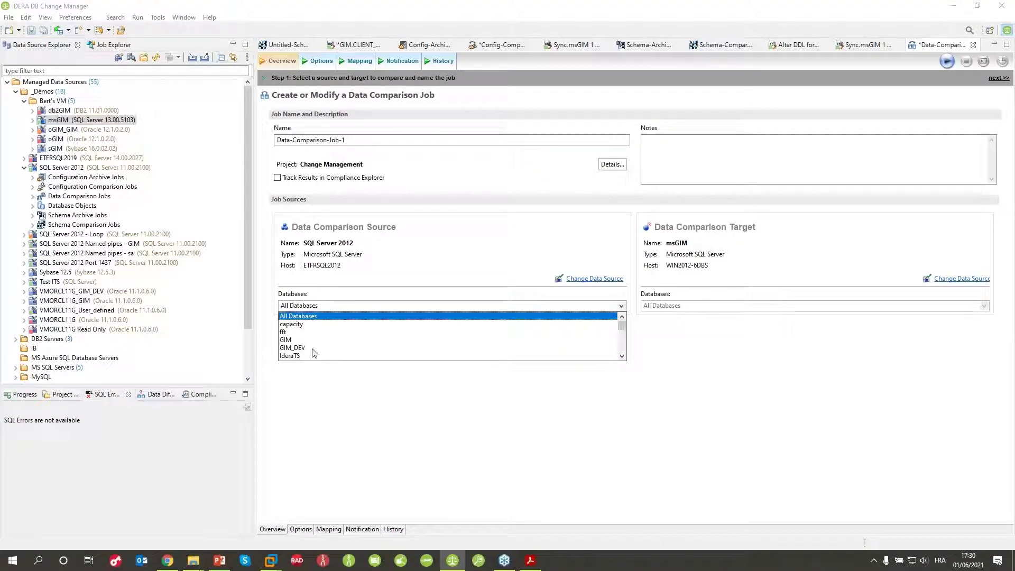
left_click(291, 340)
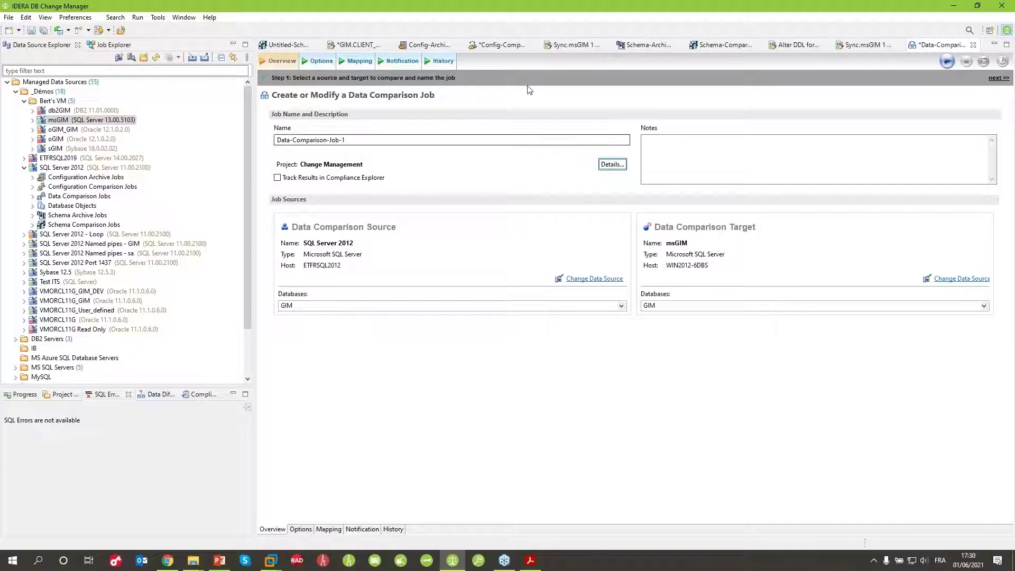
Examine the job's execution, mapping, comparison and resolution options, switching Automatically Synchronize on and off again.
left_click(319, 61)
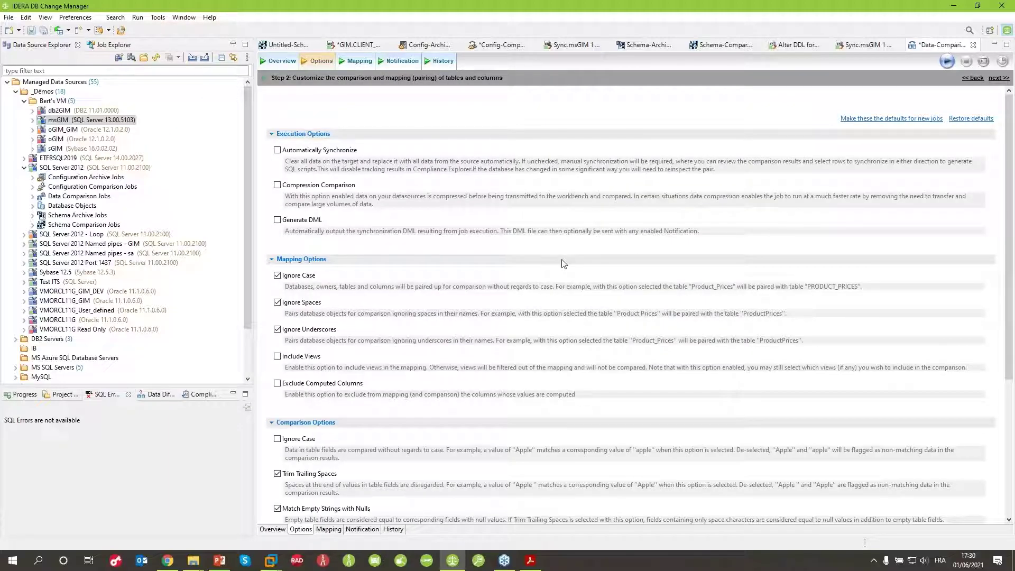
scroll(563, 264, "down", 3)
scroll(476, 276, "down", 6)
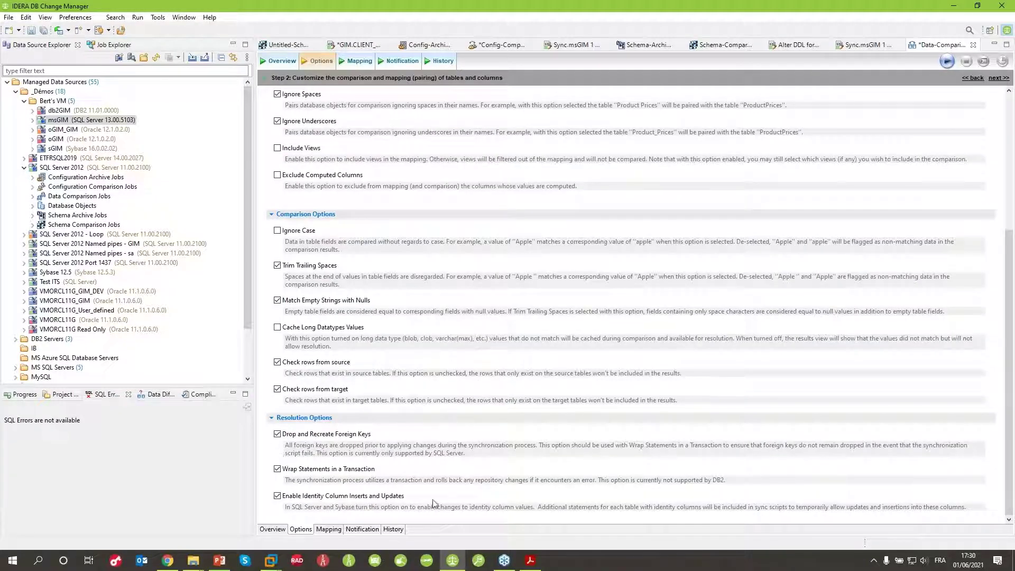
scroll(344, 246, "up", 6)
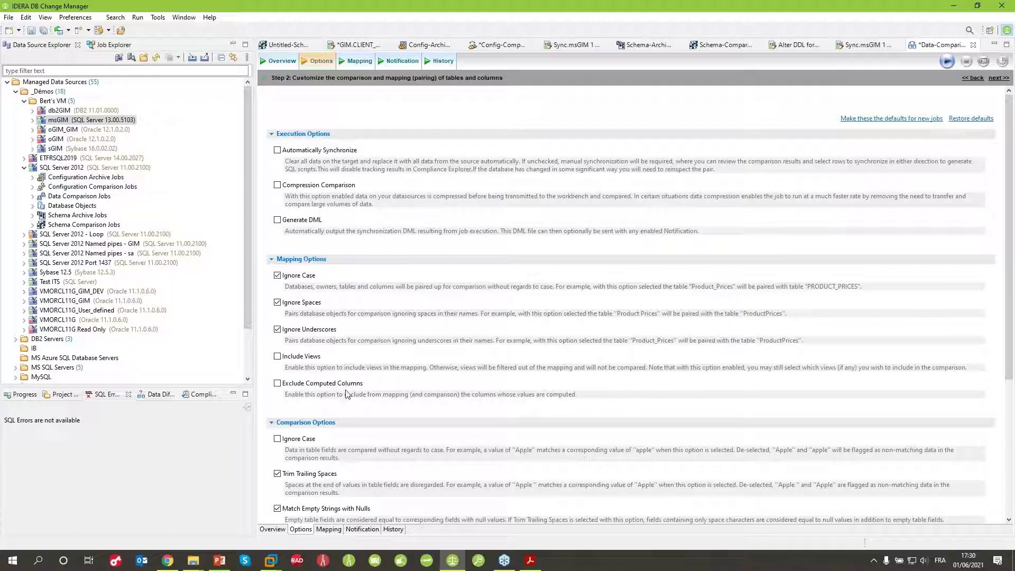
scroll(340, 391, "down", 3)
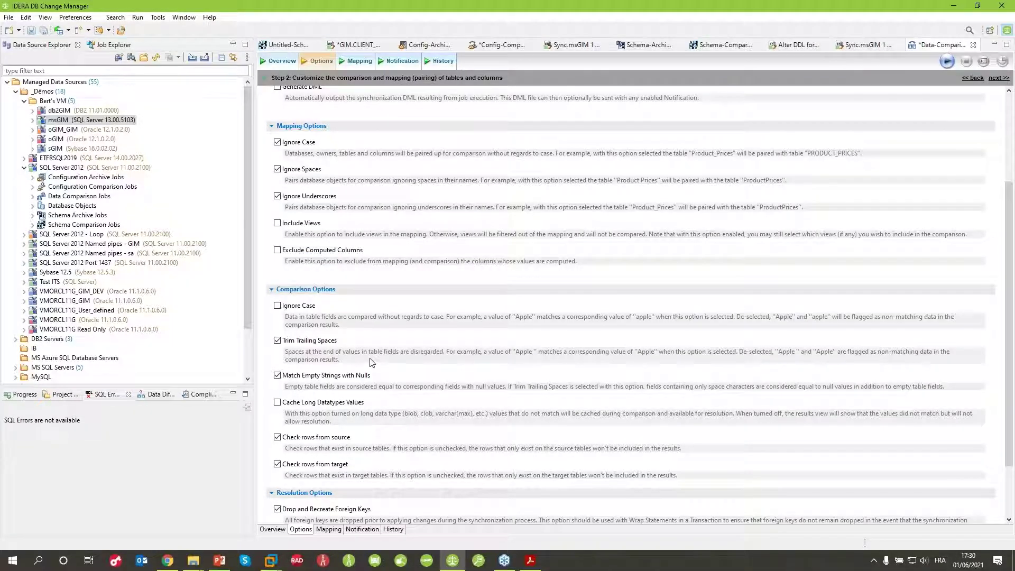
scroll(371, 362, "up", 3)
scroll(372, 362, "up", 3)
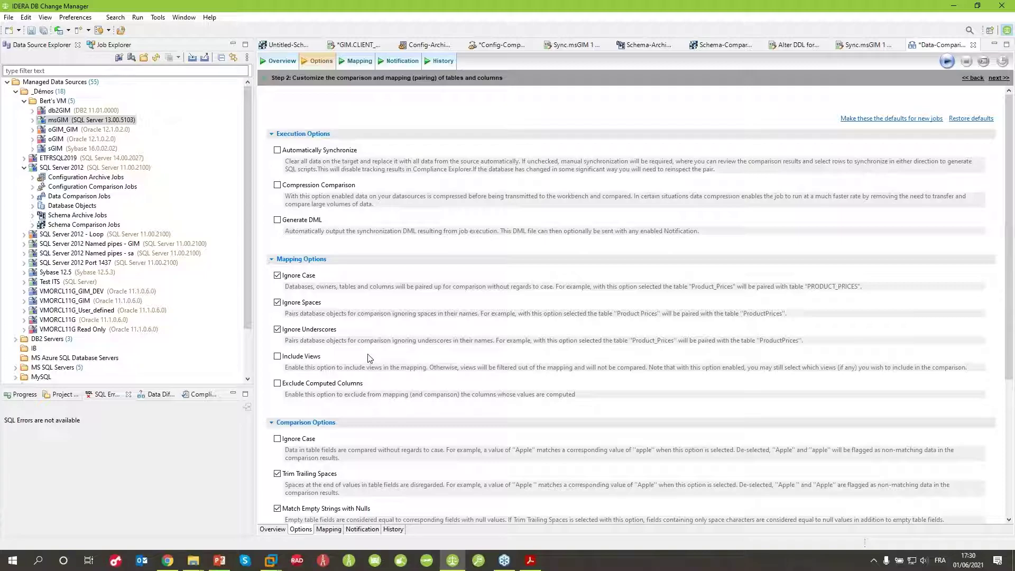
left_click(315, 152)
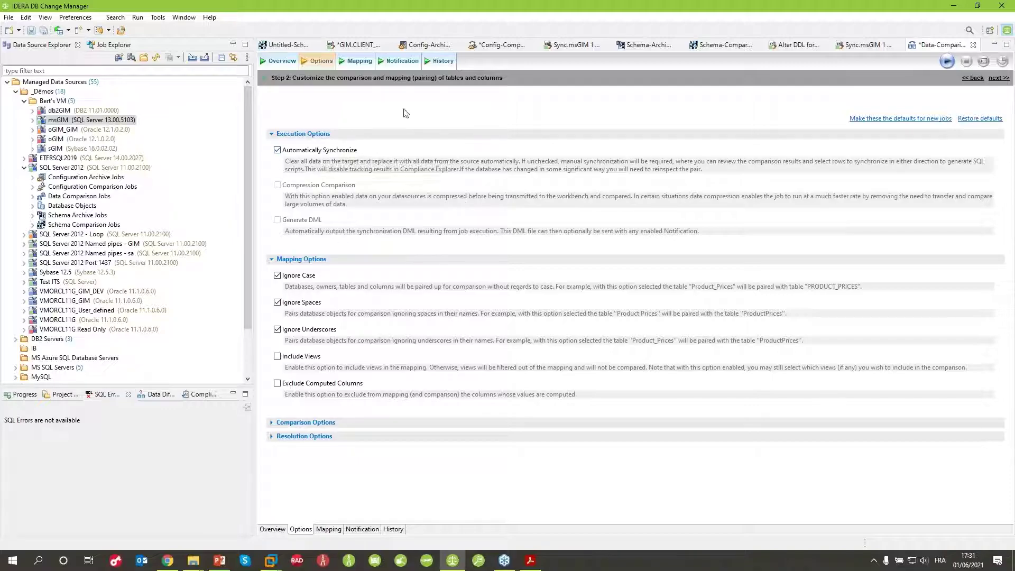
left_click(332, 151)
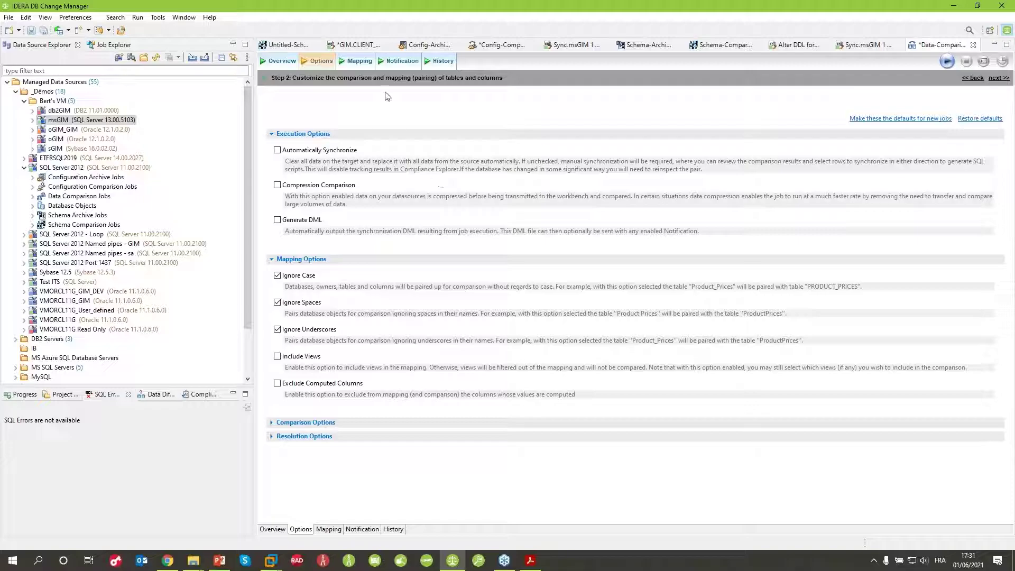
Inspect the checked GIM database pair in the mapping to load its table mapping.
left_click(359, 61)
left_click(320, 61)
left_click(353, 63)
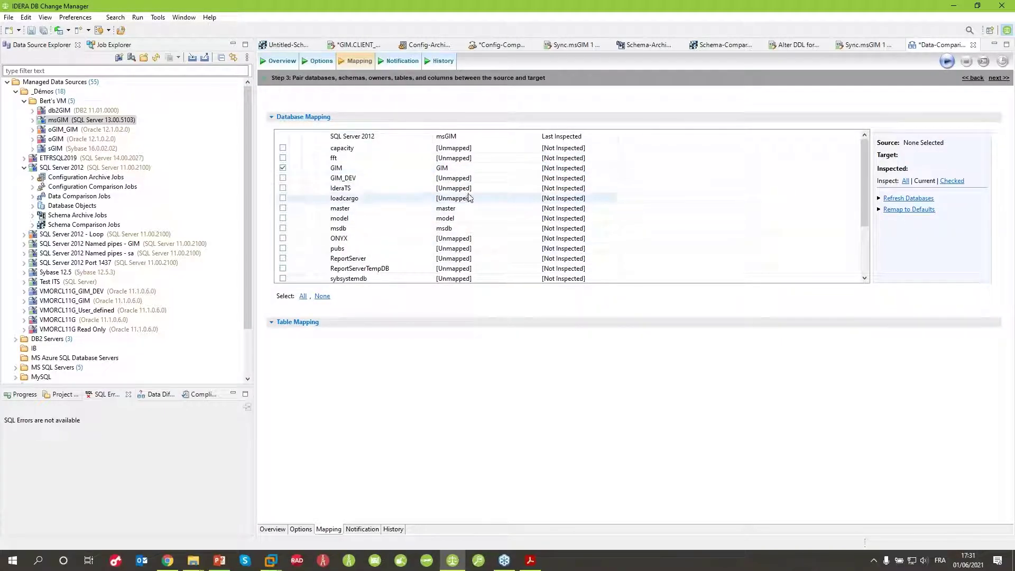
left_click(380, 168)
left_click(951, 181)
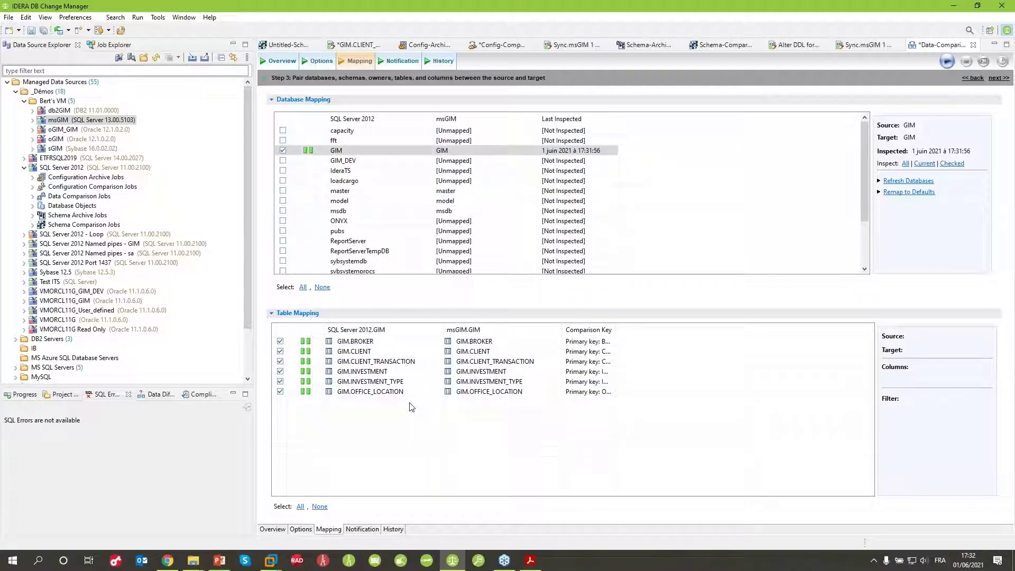
Review the column mapping, comparison key and comparison filter of the GIM.BROKER table pair.
double_click(474, 341)
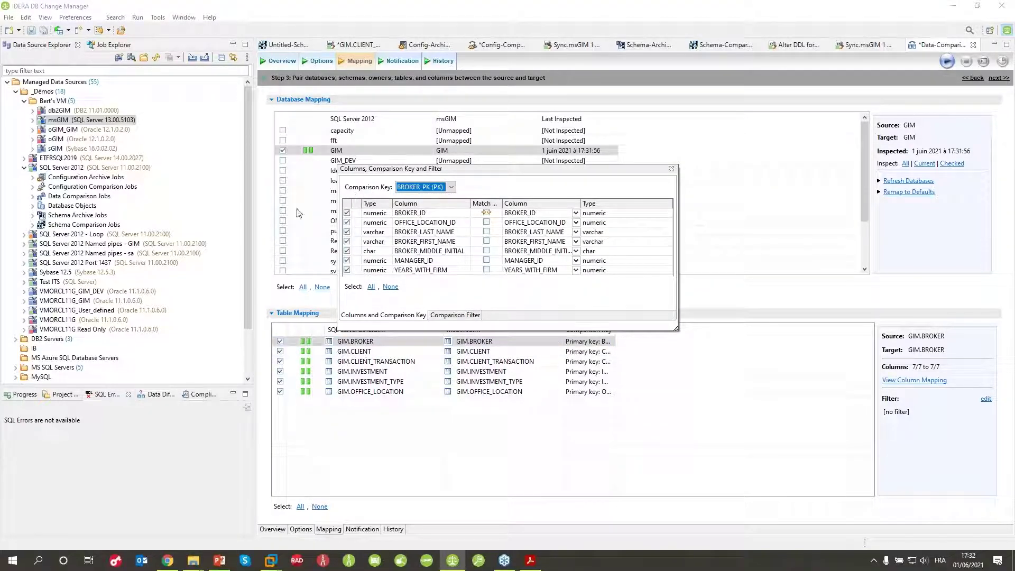
left_click(442, 315)
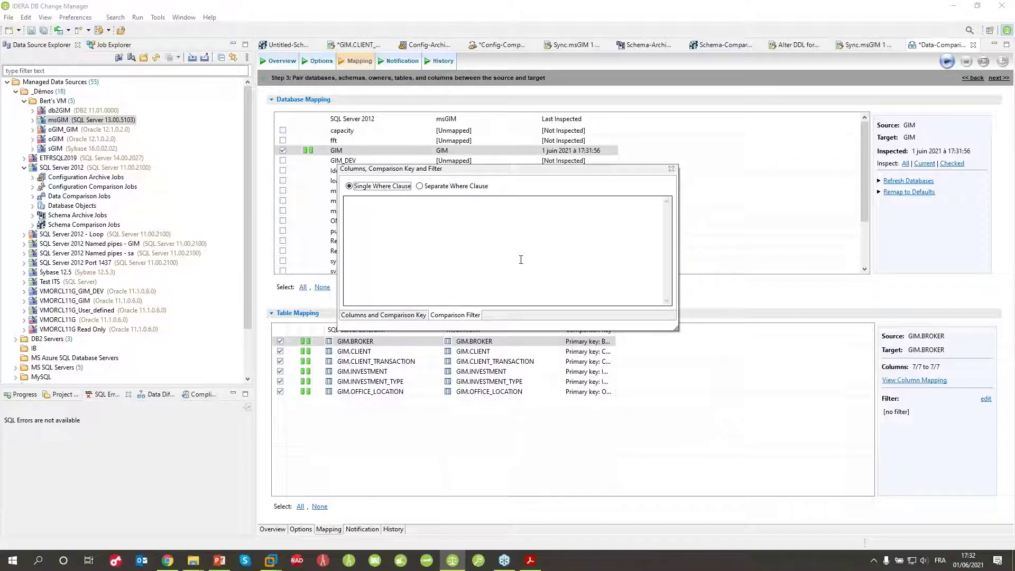
left_click(671, 169)
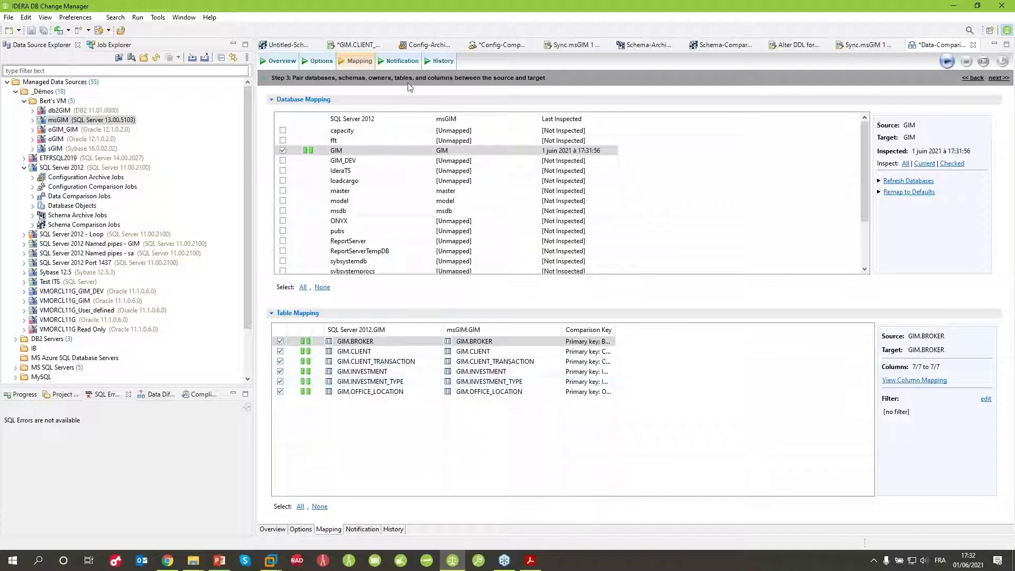
Run the data comparison between SQL Server 2012 and msGIM and save the job.
left_click(996, 80)
left_click(905, 115)
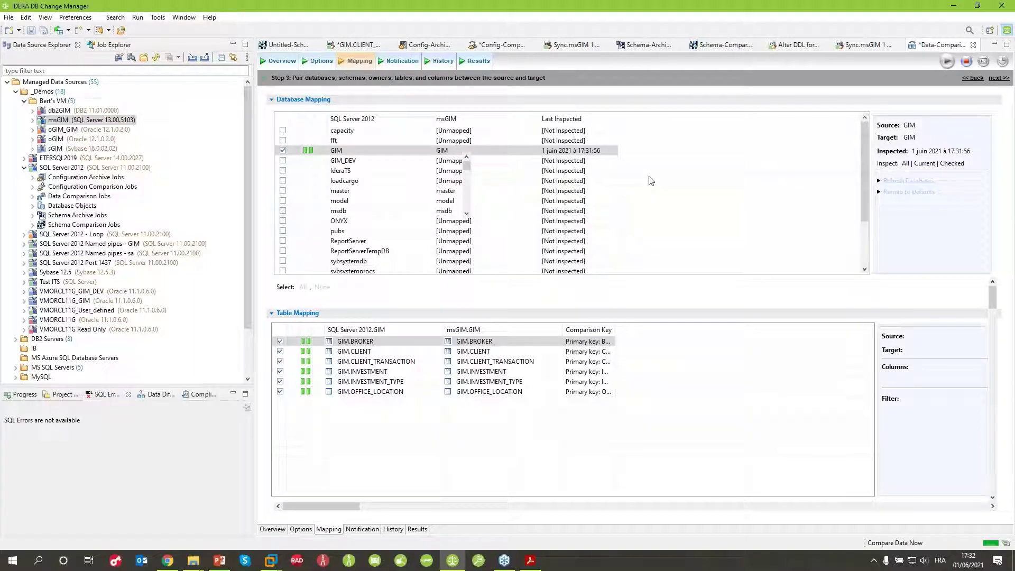
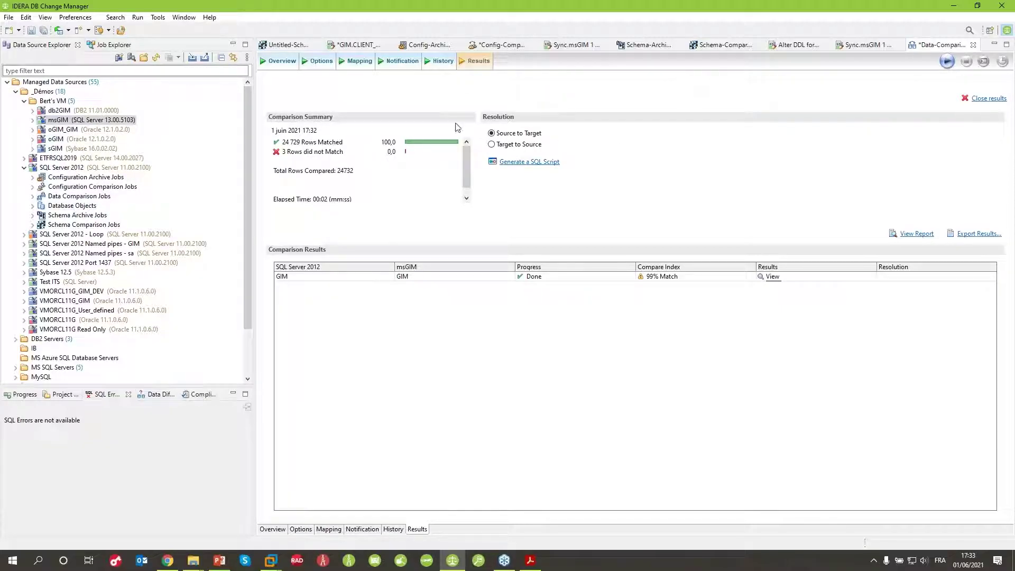
left_click(679, 44)
left_click(44, 30)
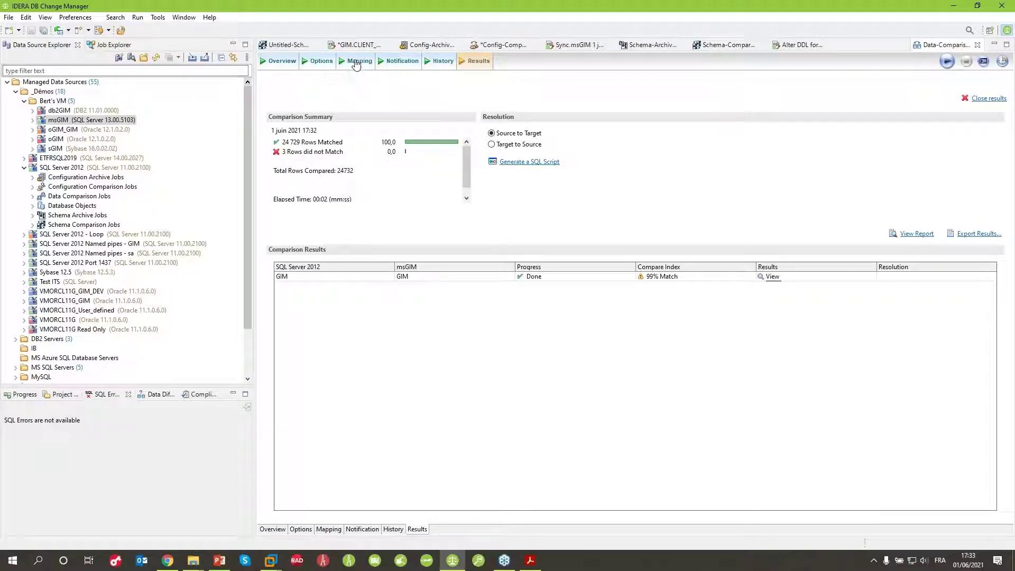
Replace the comparison target with SQL Server 2012 Named pipes - GIM and choose GIM as the source database.
left_click(321, 62)
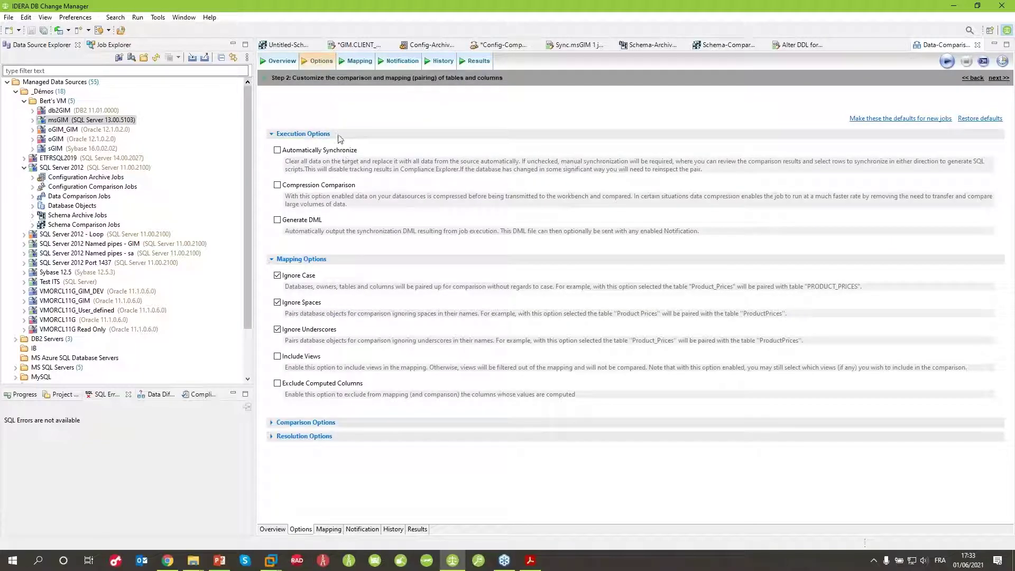
left_click(279, 61)
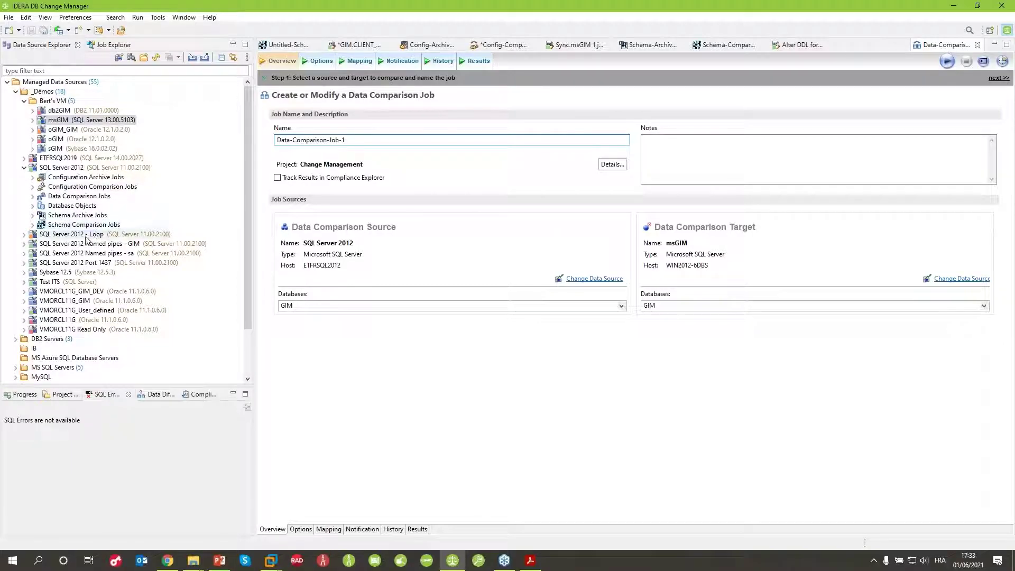
left_click(122, 244)
left_click_drag(432, 299, 768, 259)
left_click(621, 307)
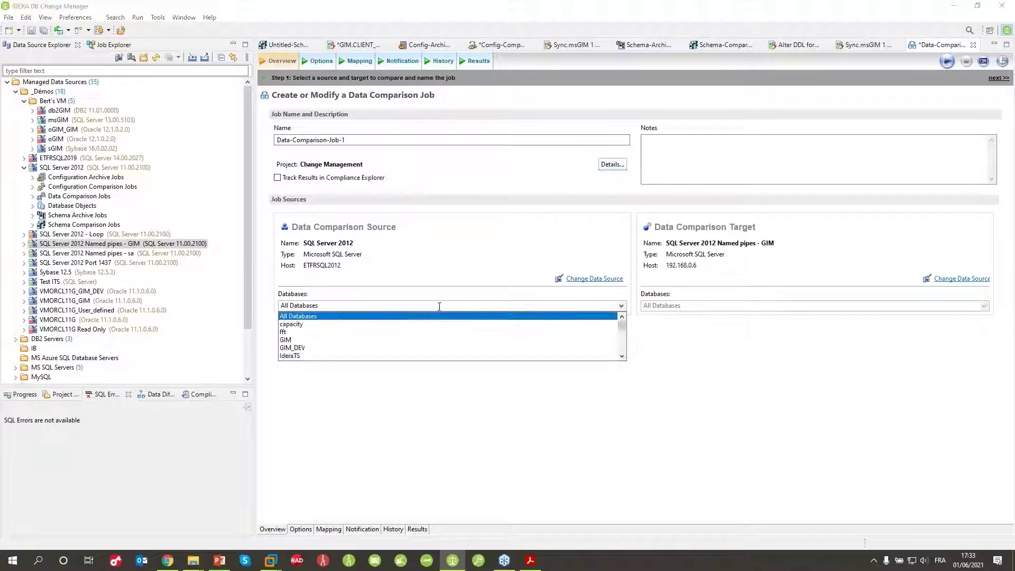
left_click(288, 345)
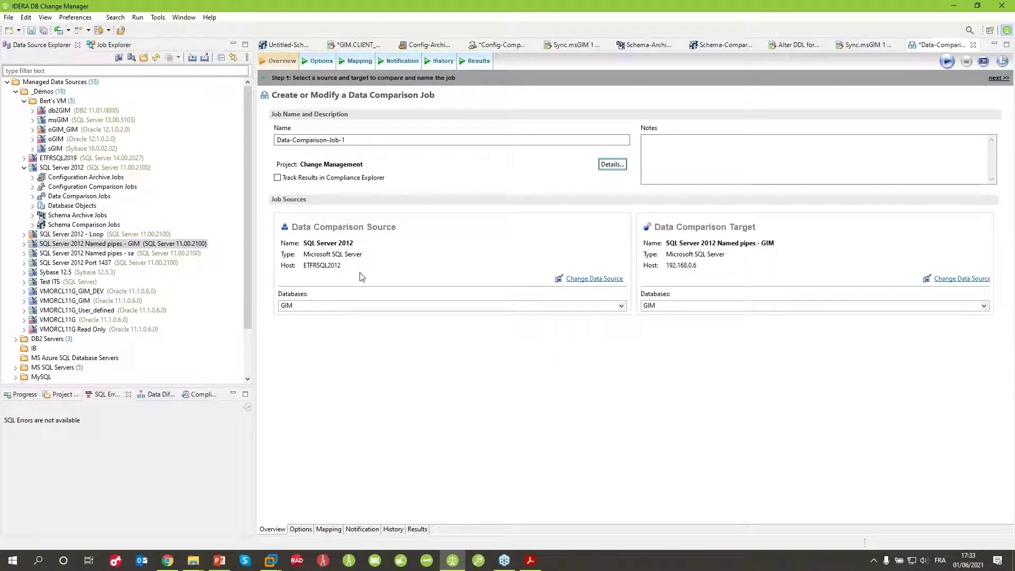
Choose GIM_DEV as the database of the data comparison target.
left_click(765, 307)
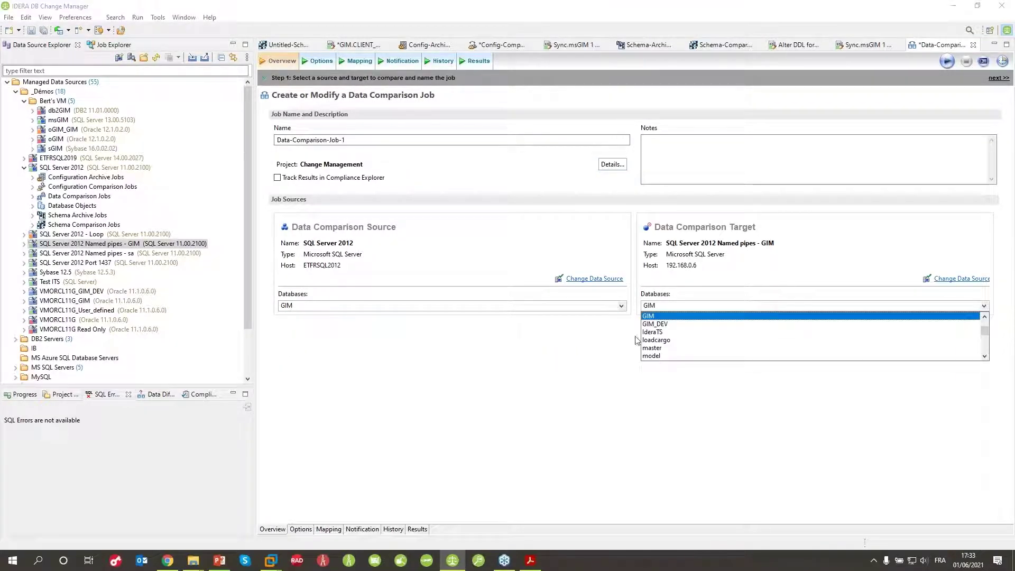
left_click(660, 324)
left_click(672, 305)
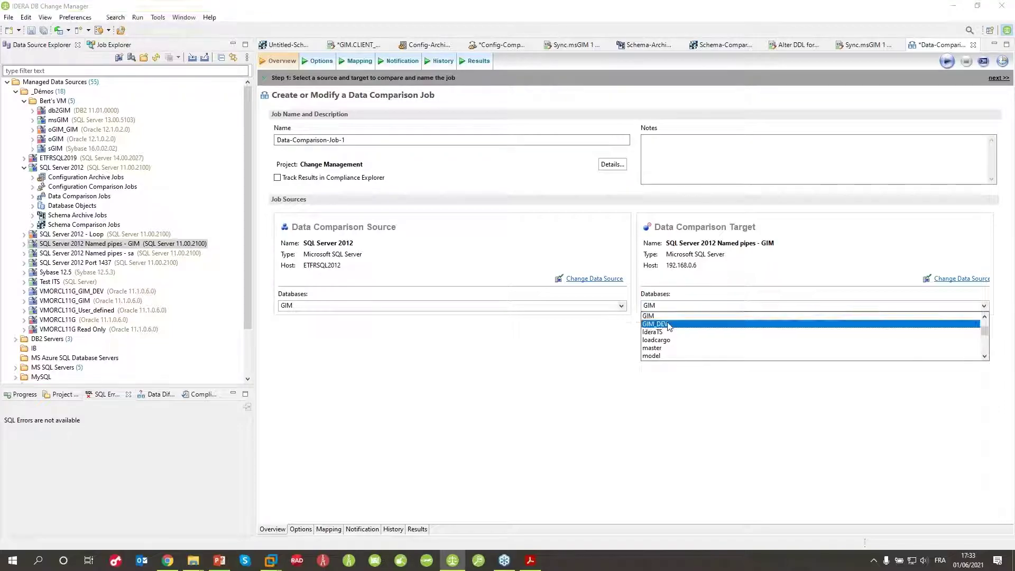
left_click(658, 323)
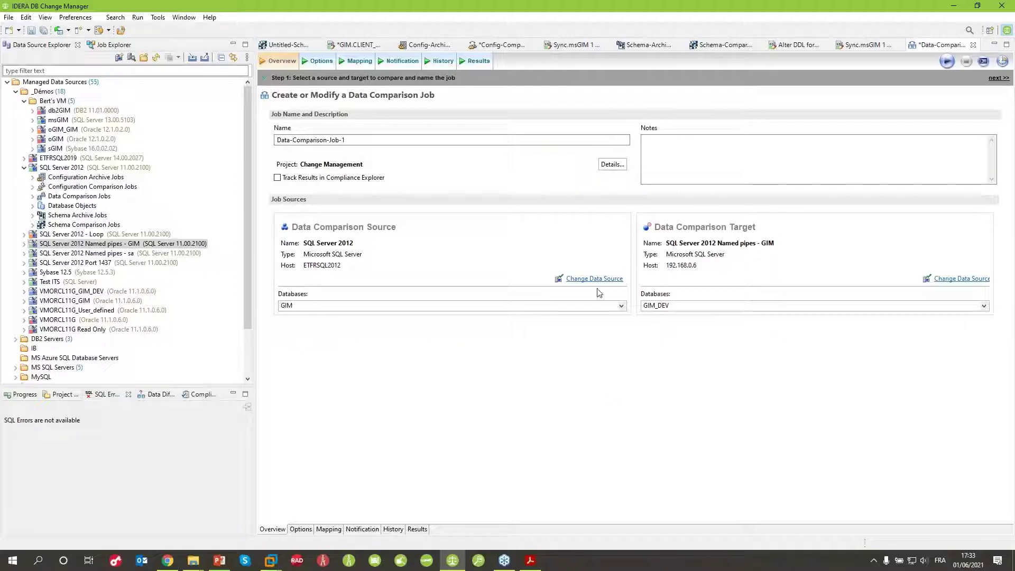
Inspect the current GIM to GIM_DEV database pair in the mapping and run the data comparison.
left_click(320, 61)
left_click(358, 61)
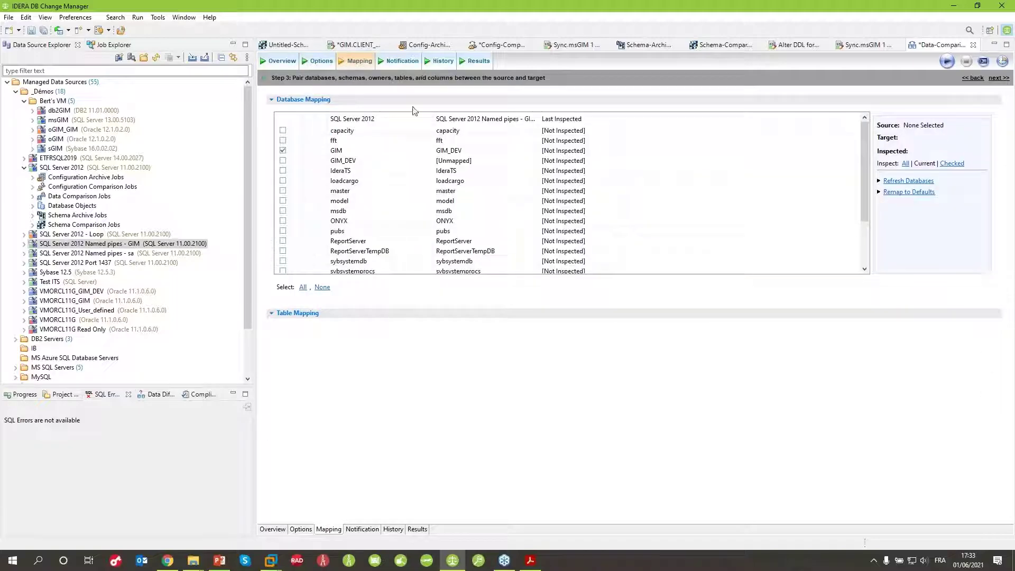
left_click(924, 164)
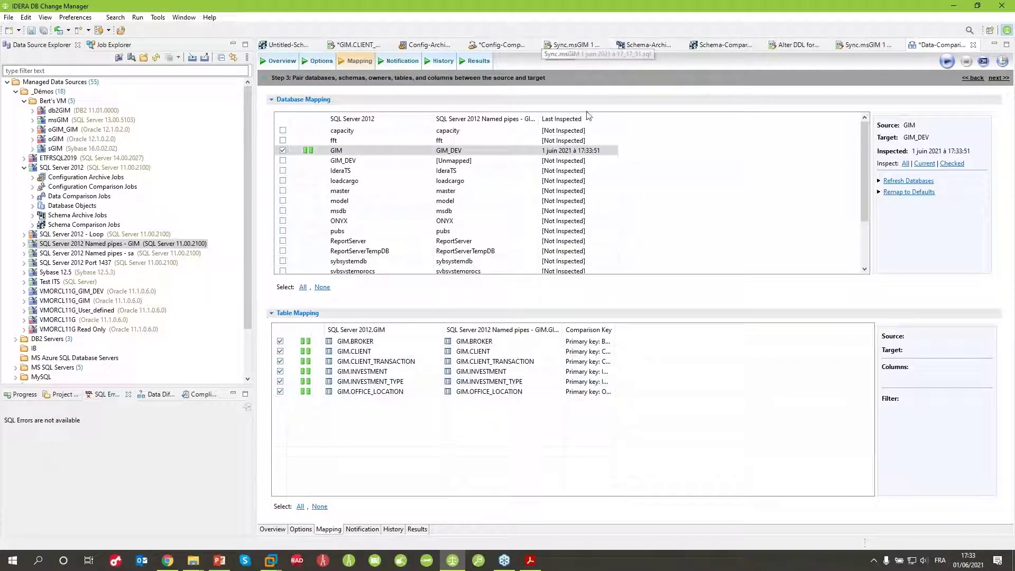
left_click(947, 62)
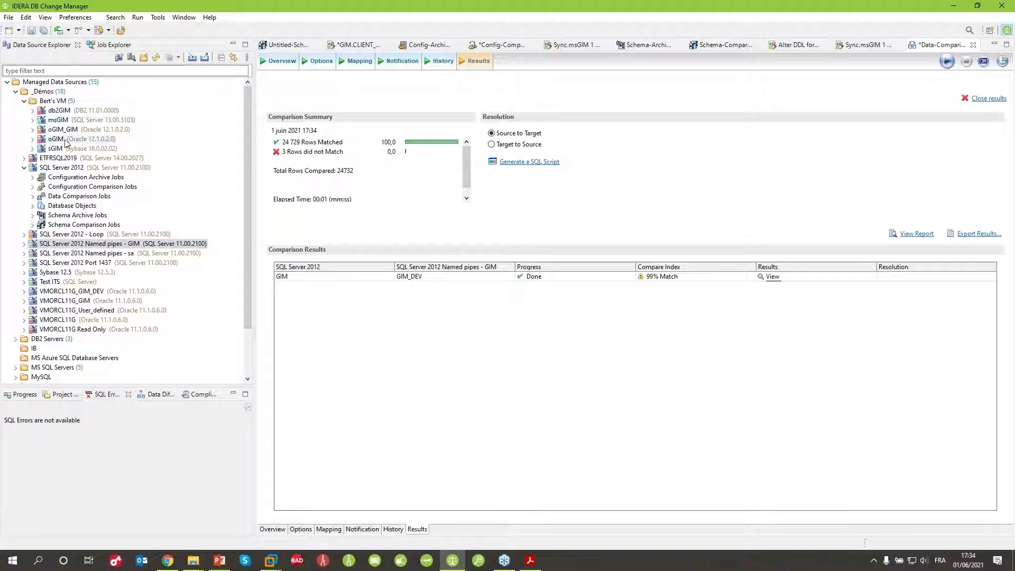
Expand the database objects of the msGIM data source to view its list of databases.
left_click(32, 120)
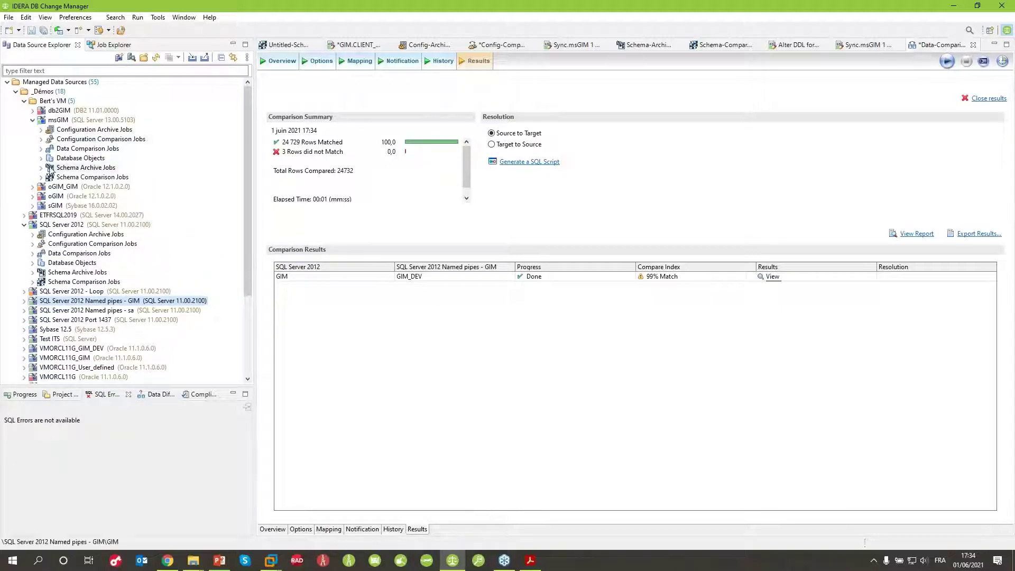
double_click(48, 158)
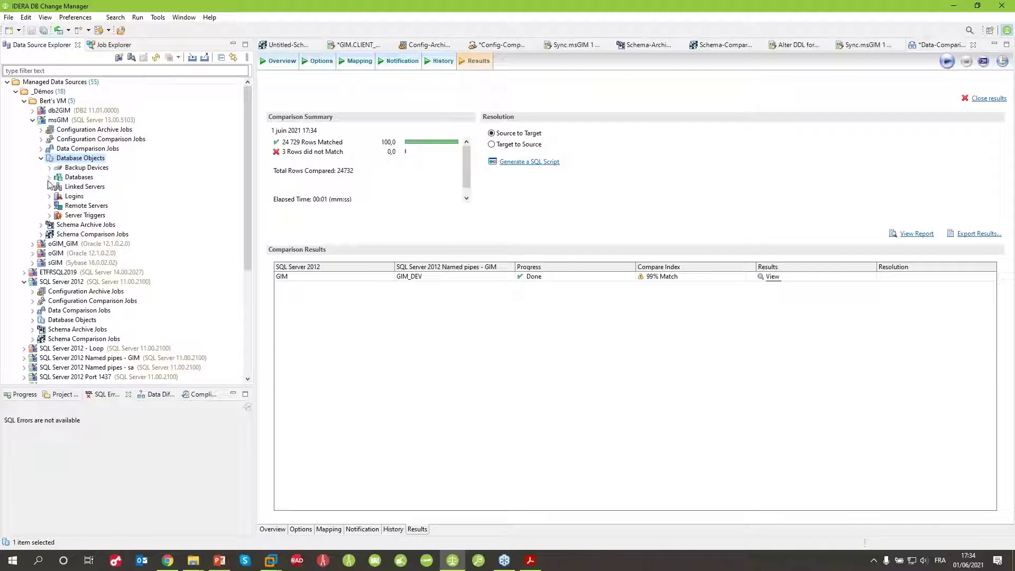
double_click(56, 177)
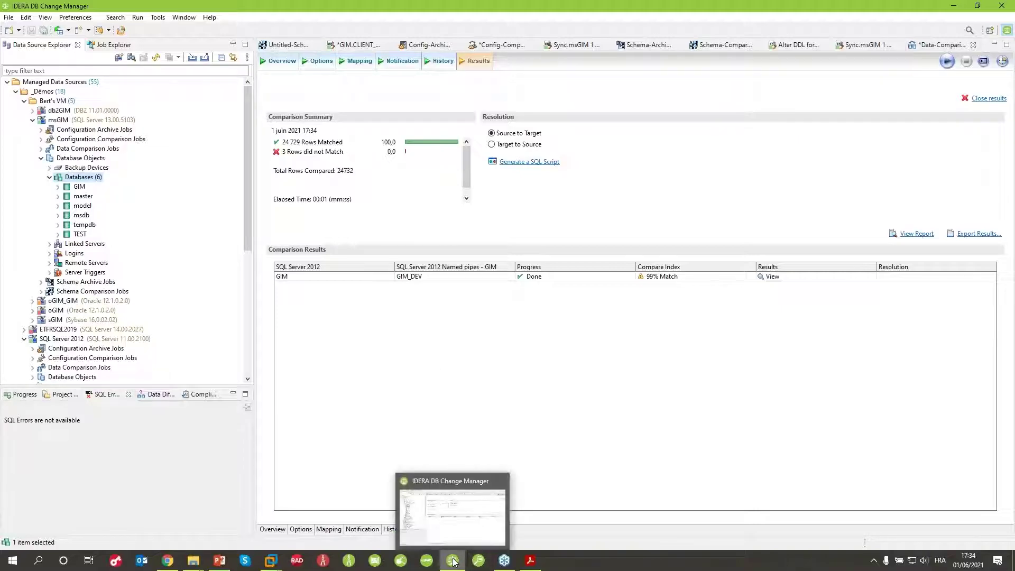
Switch to DBArtisan and list the tables of the GIM database on SQL Server 2012 Named pipes - GIM.
left_click(413, 565)
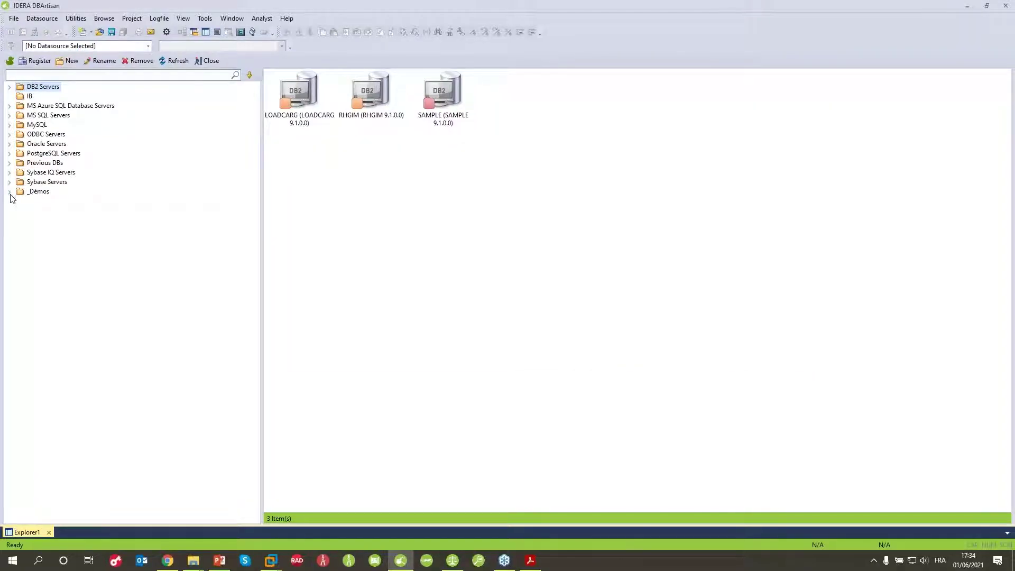
left_click(9, 192)
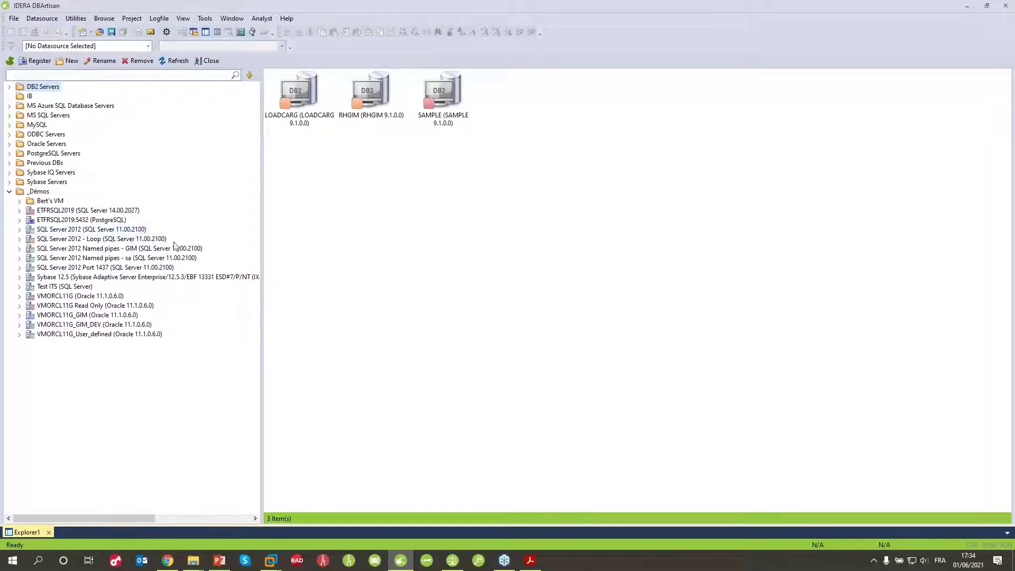
left_click(116, 251)
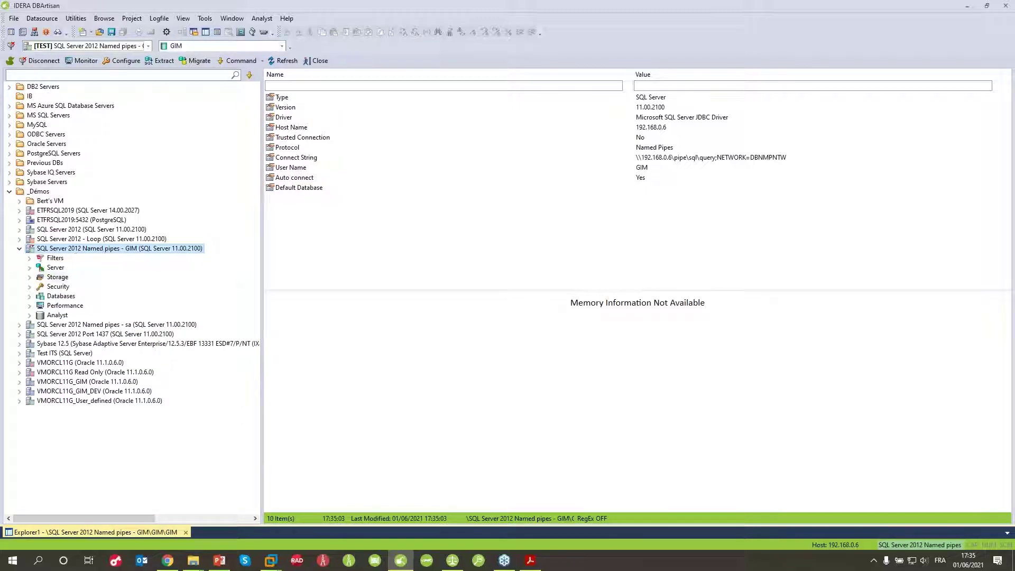
double_click(61, 296)
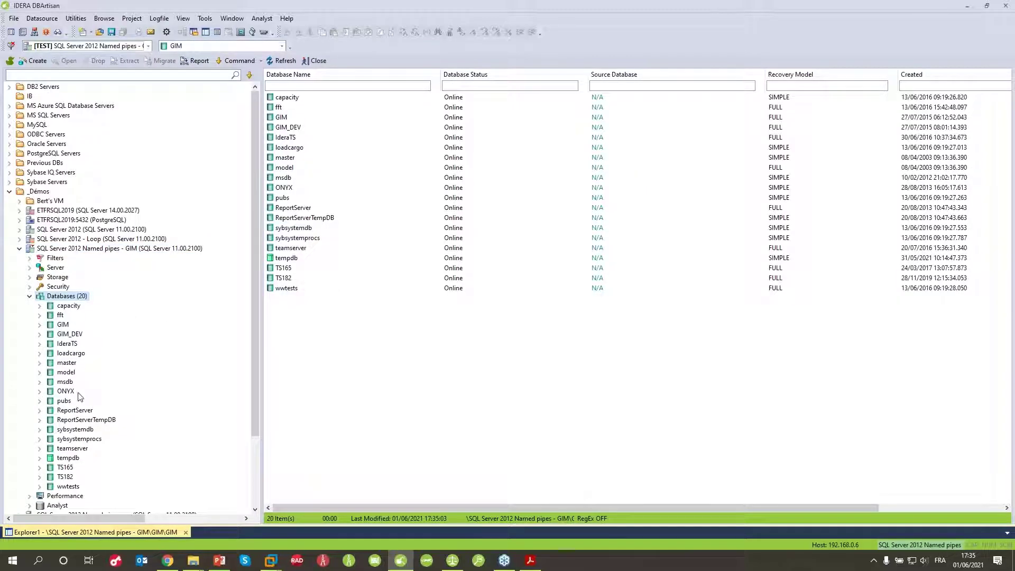
double_click(59, 324)
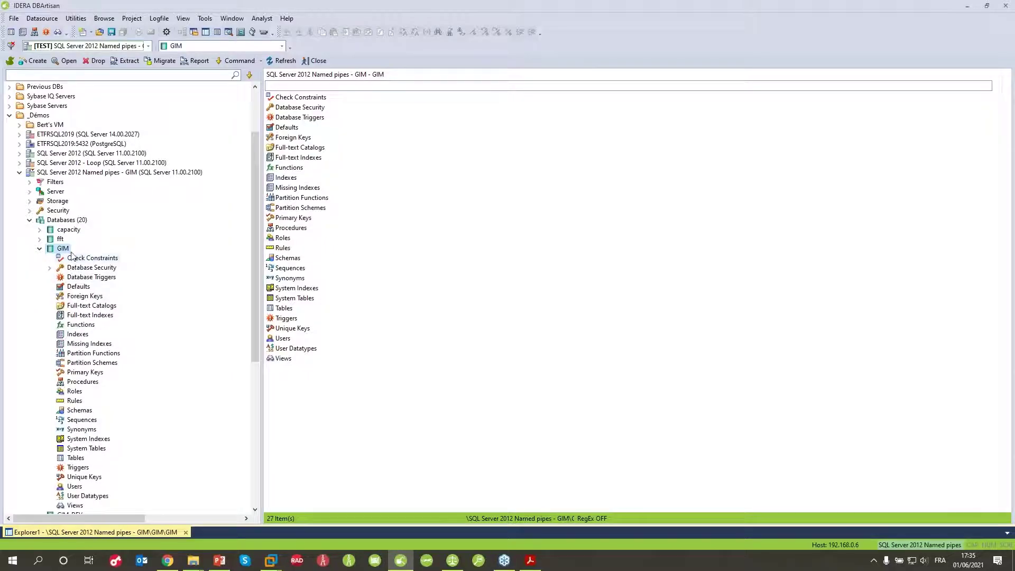
left_click(75, 457)
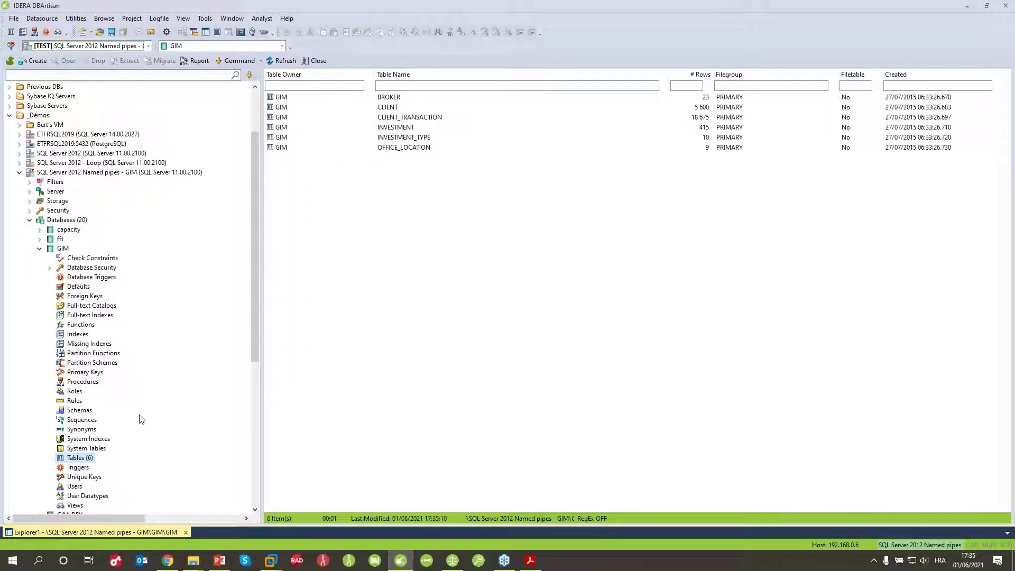
scroll(132, 396, "down", 6)
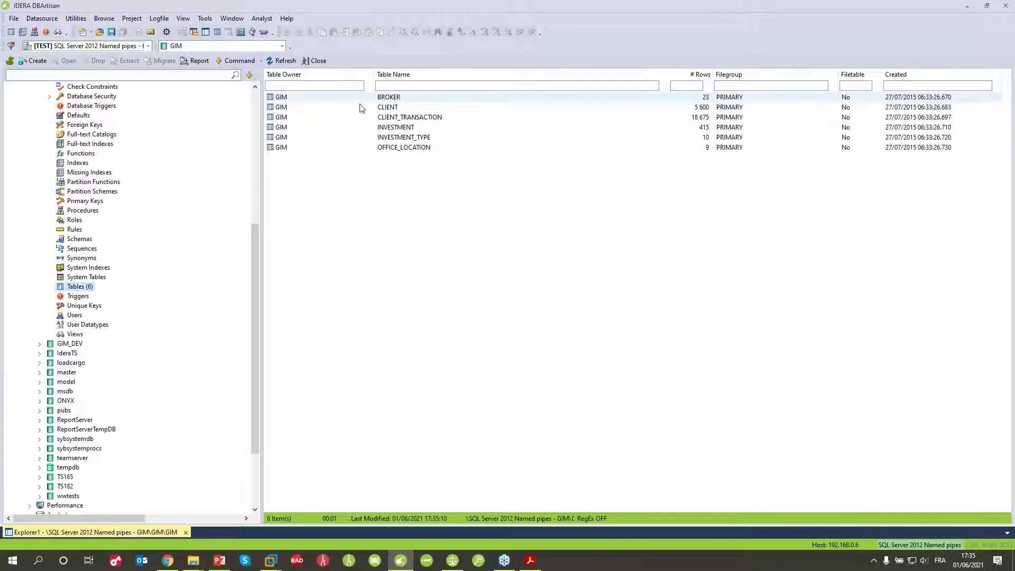
Open the GIM.BROKER table in the data editor with all its columns included and no filter.
right_click(280, 97)
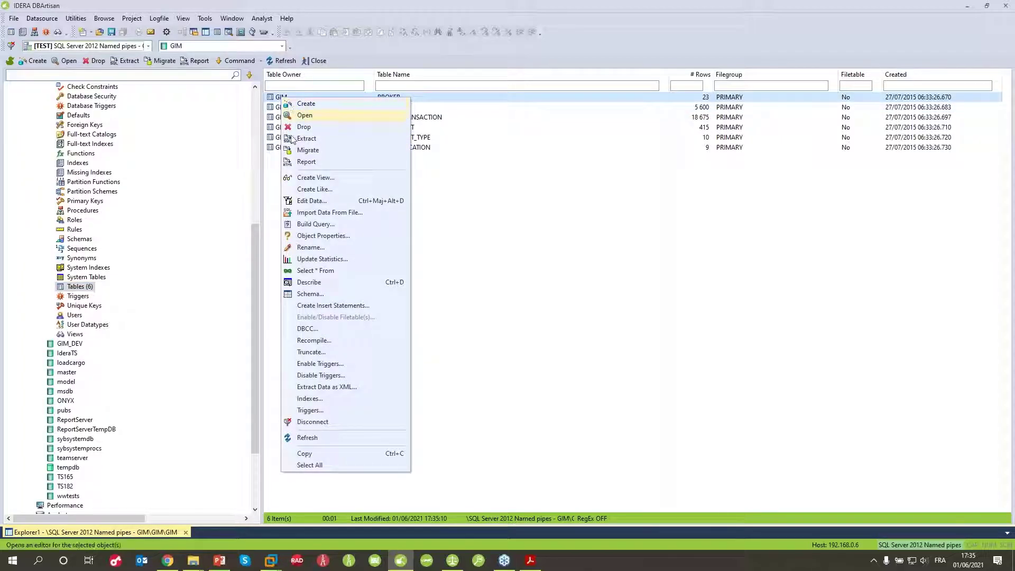
left_click(339, 203)
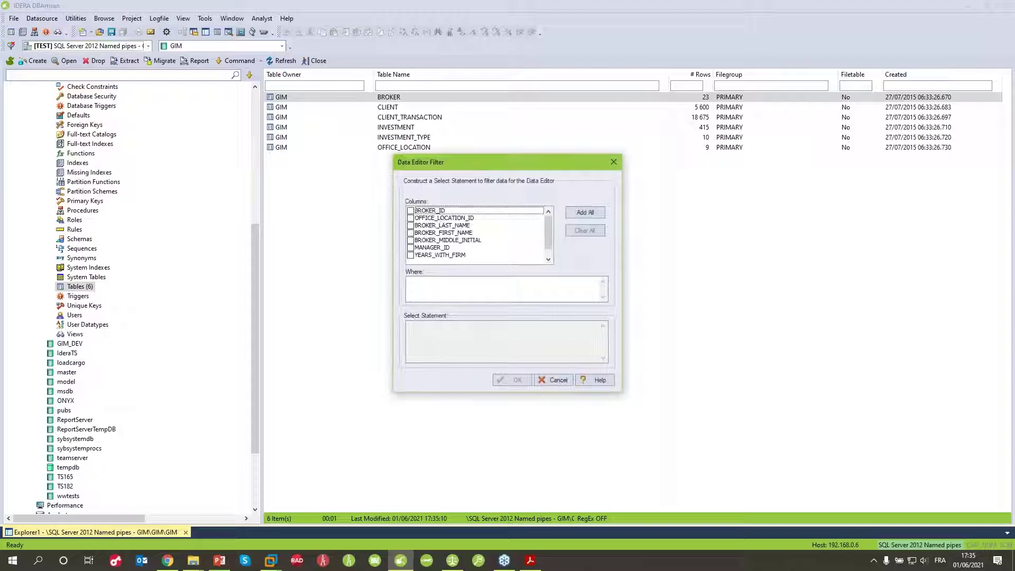
left_click(594, 213)
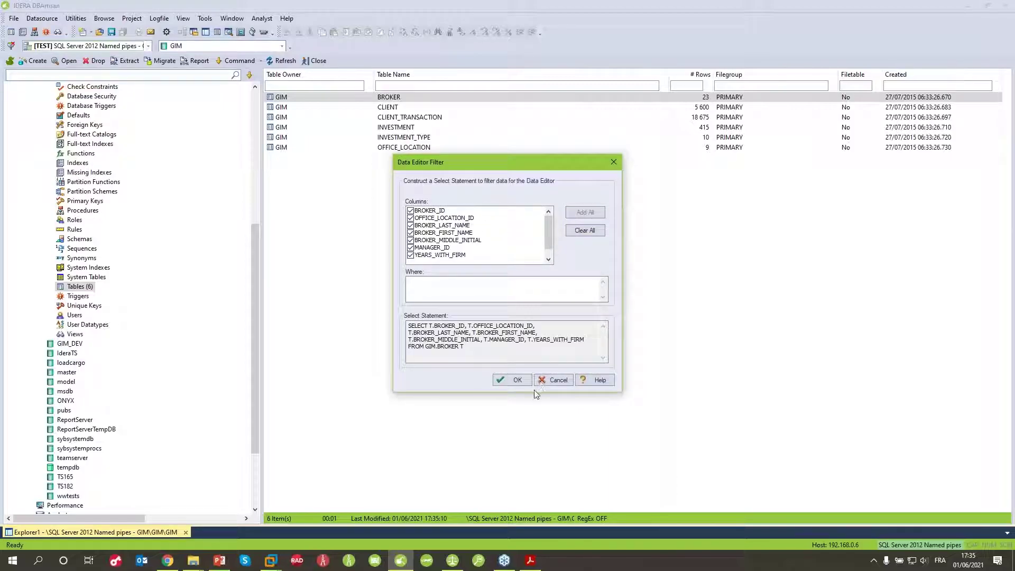
left_click(517, 381)
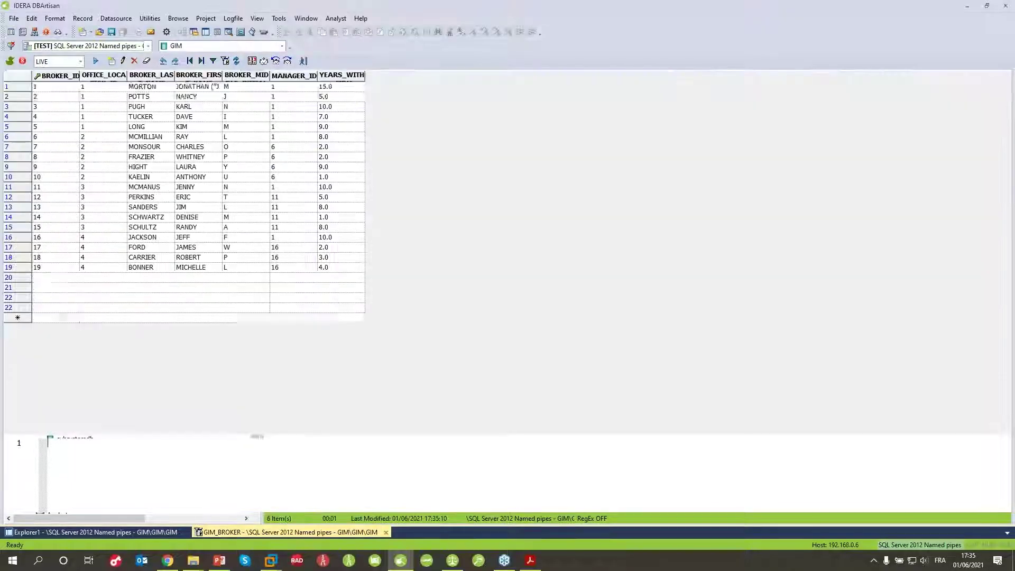
Replace the final letter of the first name for BROKER_ID 2 with I and save the row to the database.
left_click(193, 125)
left_click(263, 98)
left_click(263, 99)
key("BackSpace")
left_click(207, 136)
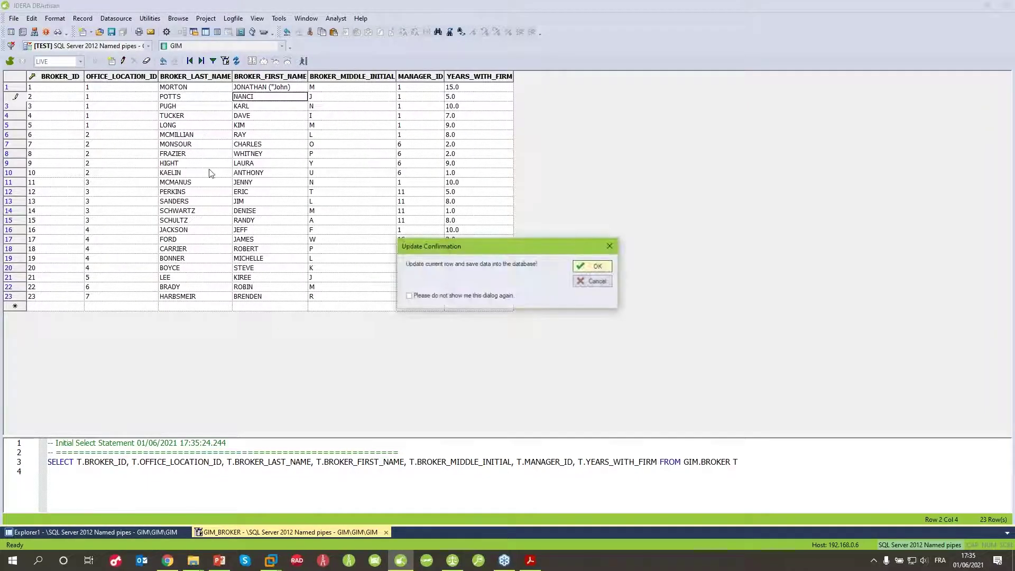
left_click(597, 266)
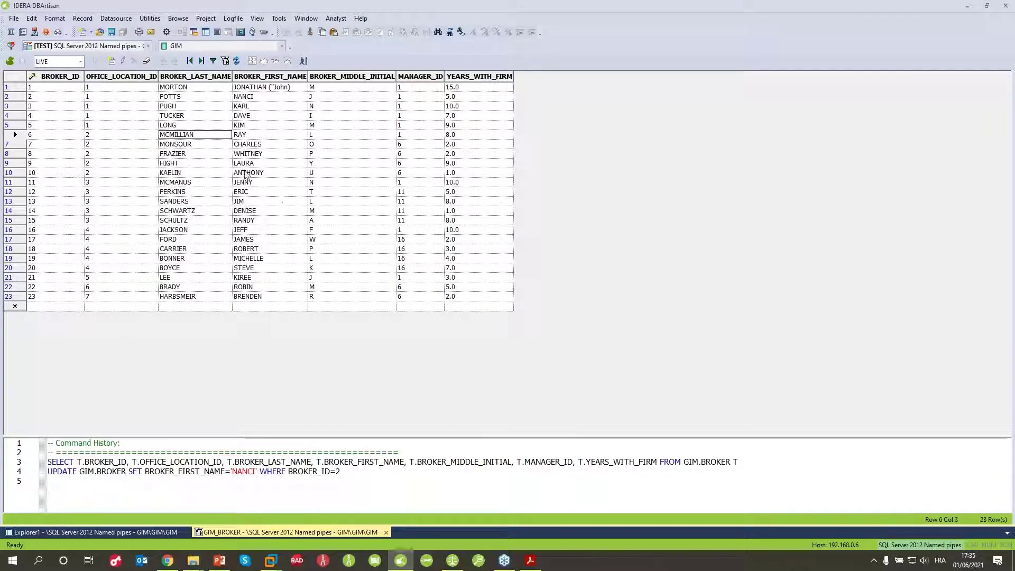
Append an extra N to the last name for BROKER_ID 16, save the row to the database and reload the table data.
left_click(196, 234)
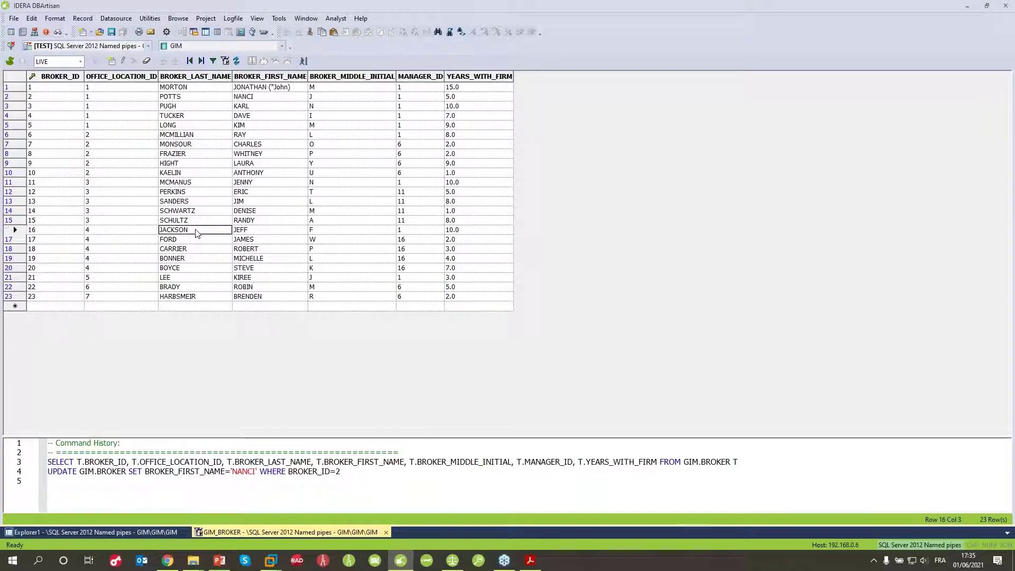
left_click(189, 230)
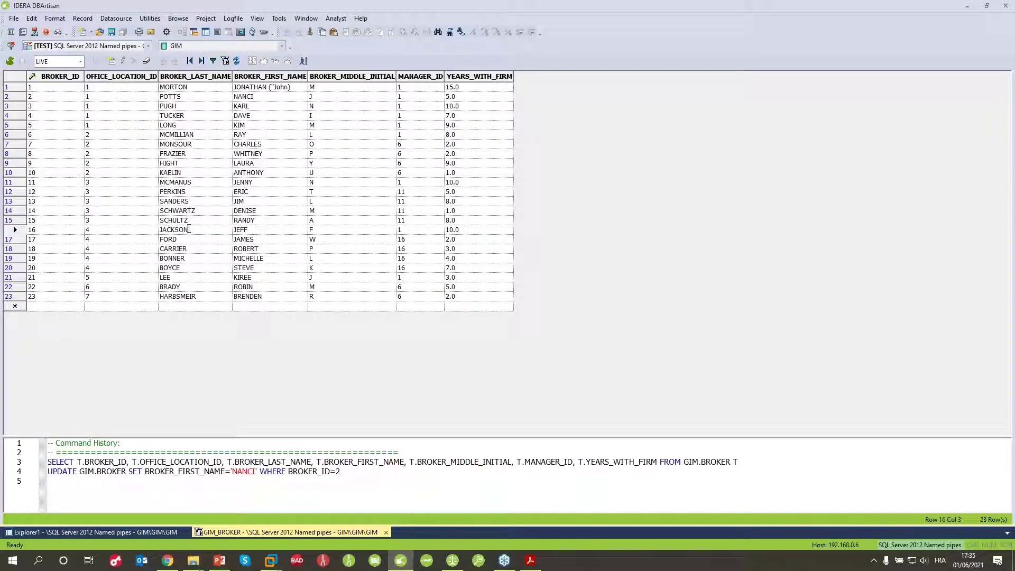
type("N")
key("Return")
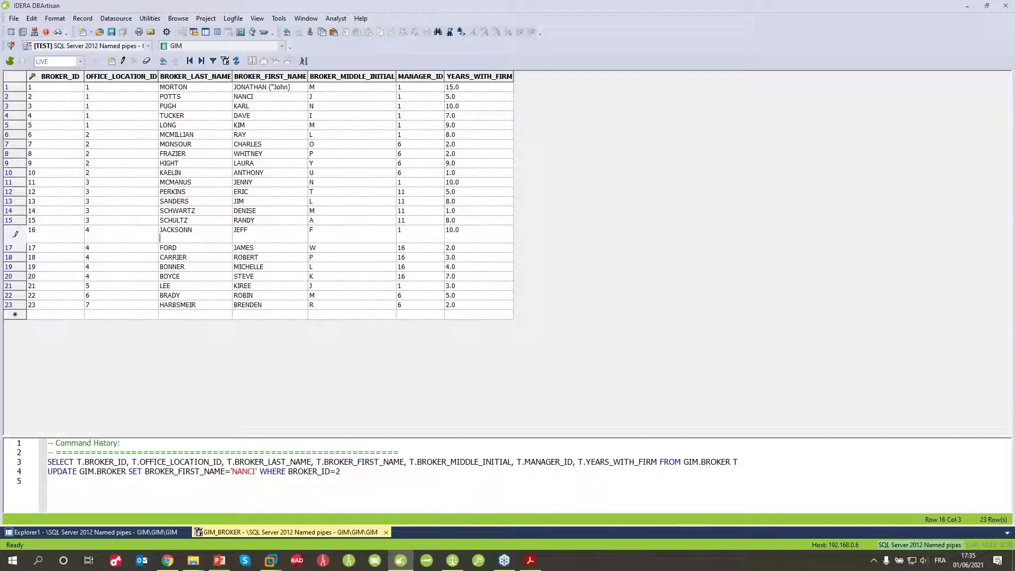
left_click(206, 250)
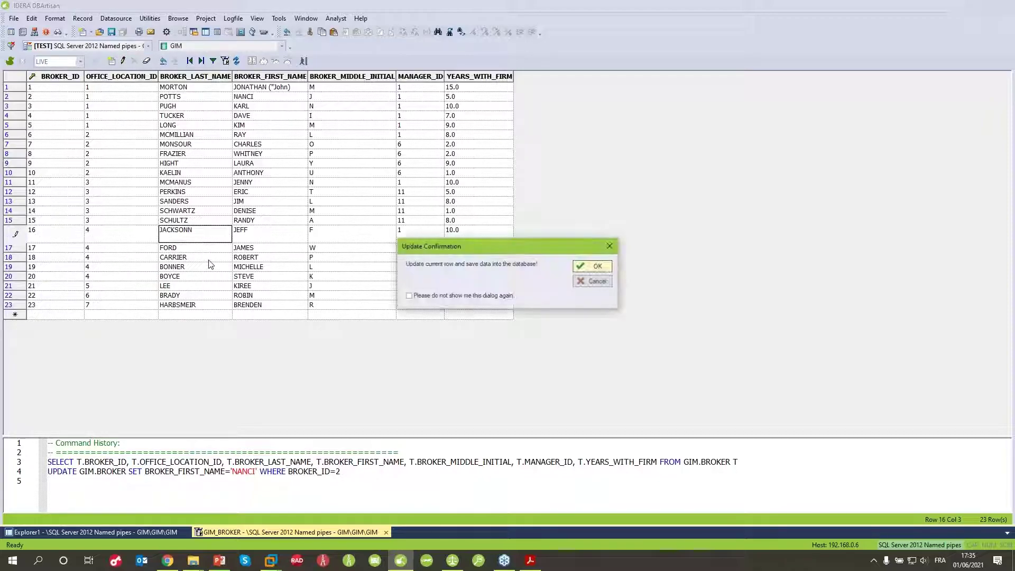
left_click(594, 269)
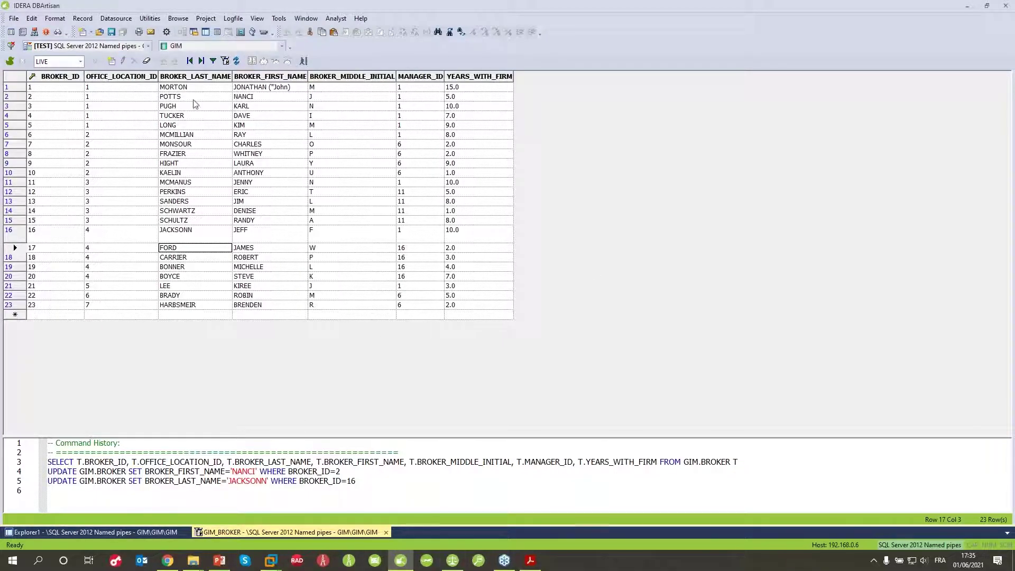
left_click(236, 61)
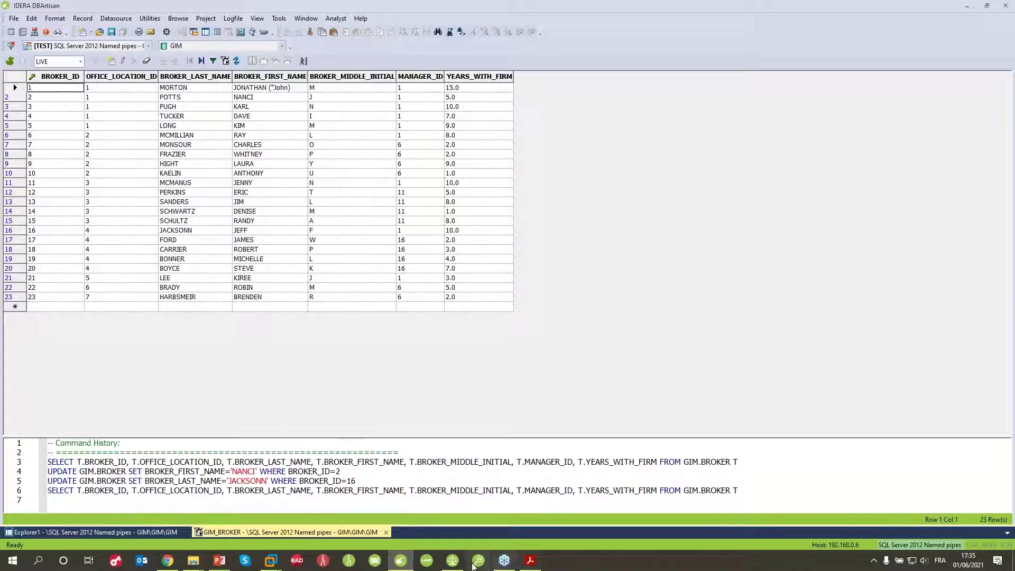
Switch back to DB Change Manager, rerun the data comparison and open the detailed GIM / GIM_DEV results.
left_click(453, 563)
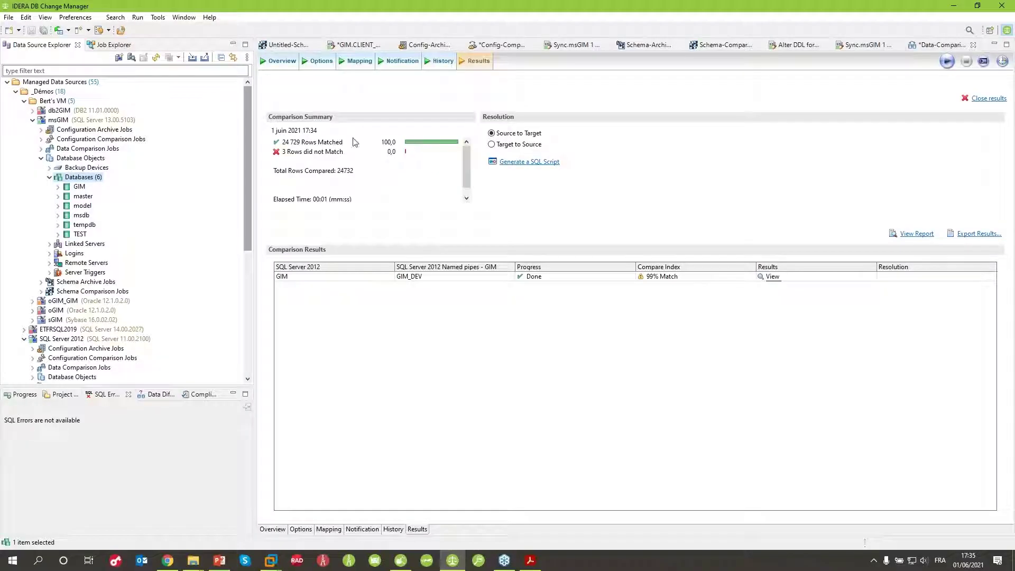
left_click(947, 61)
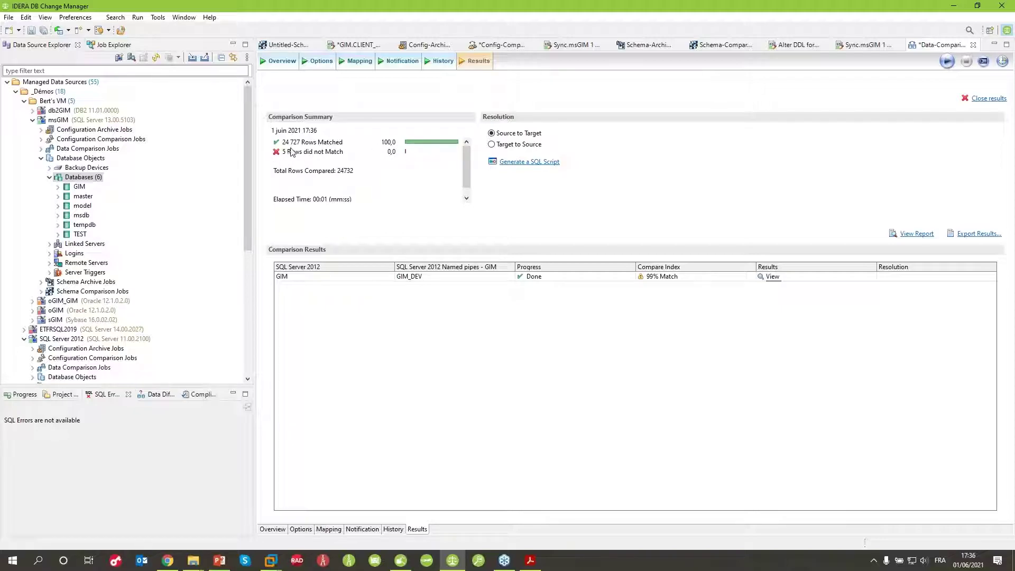
left_click(304, 277)
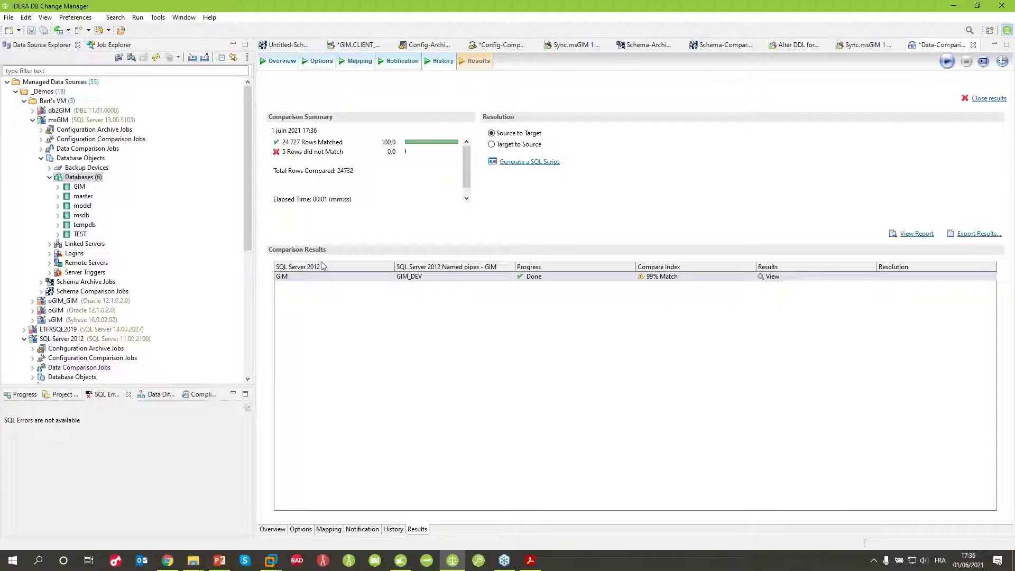
left_click(772, 276)
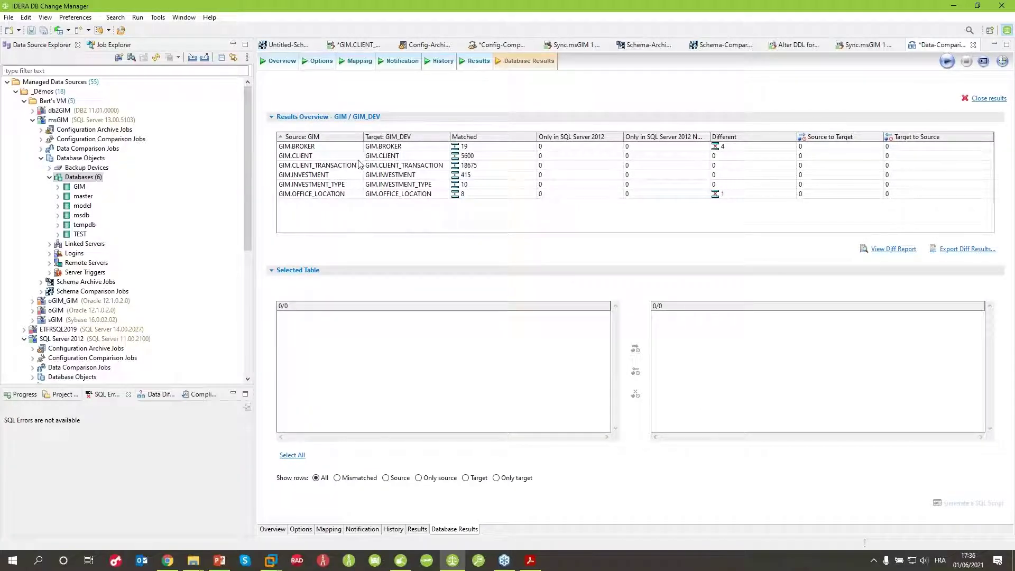
Examine the differing GIM.BROKER rows between source and target, including those for BROKER_ID 2 and 20.
left_click(734, 150)
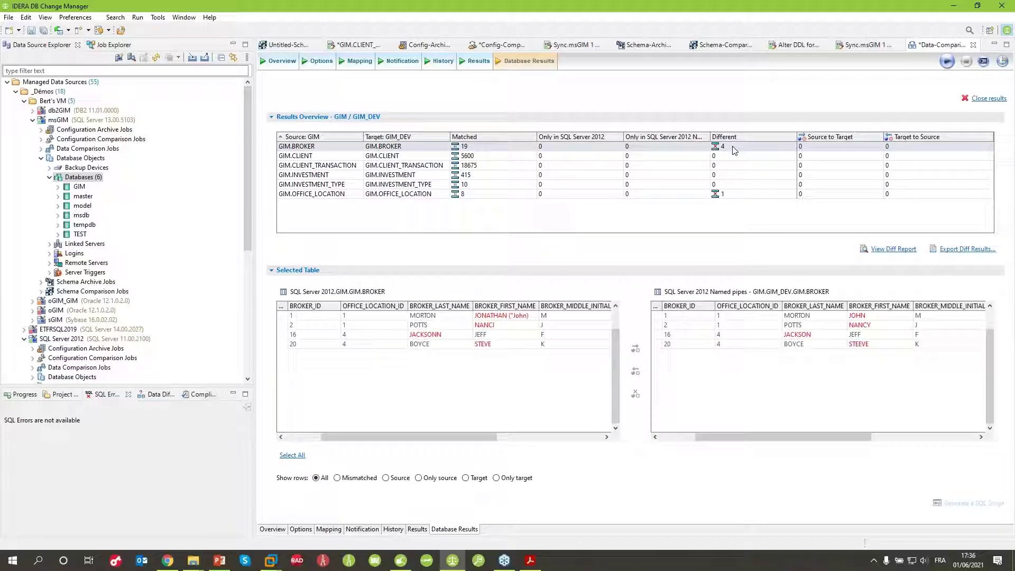
left_click(444, 337)
left_click(497, 326)
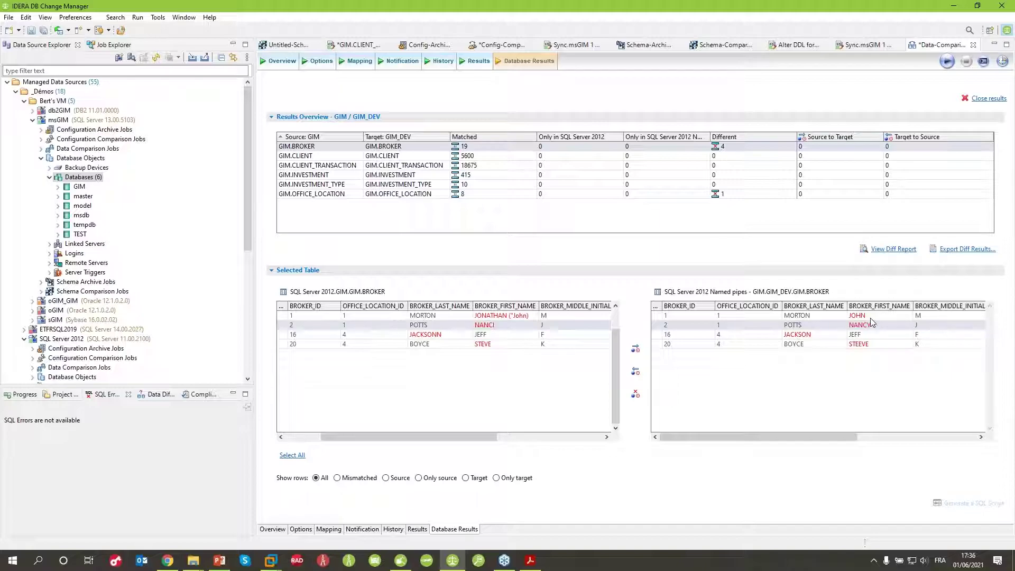
left_click(511, 344)
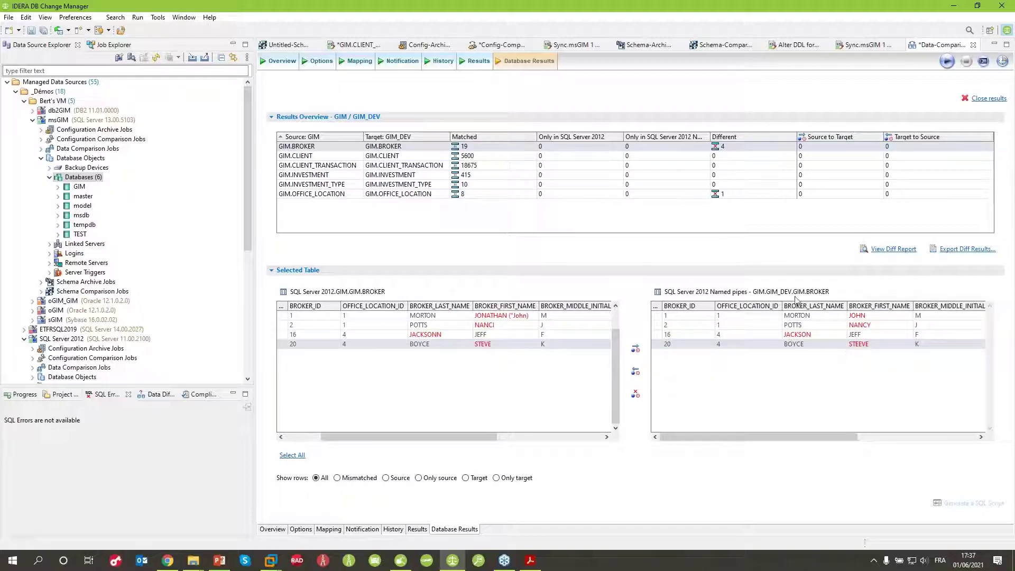
Review the differing row of GIM.OFFICE_LOCATION and return to the GIM.BROKER differences.
left_click(737, 197)
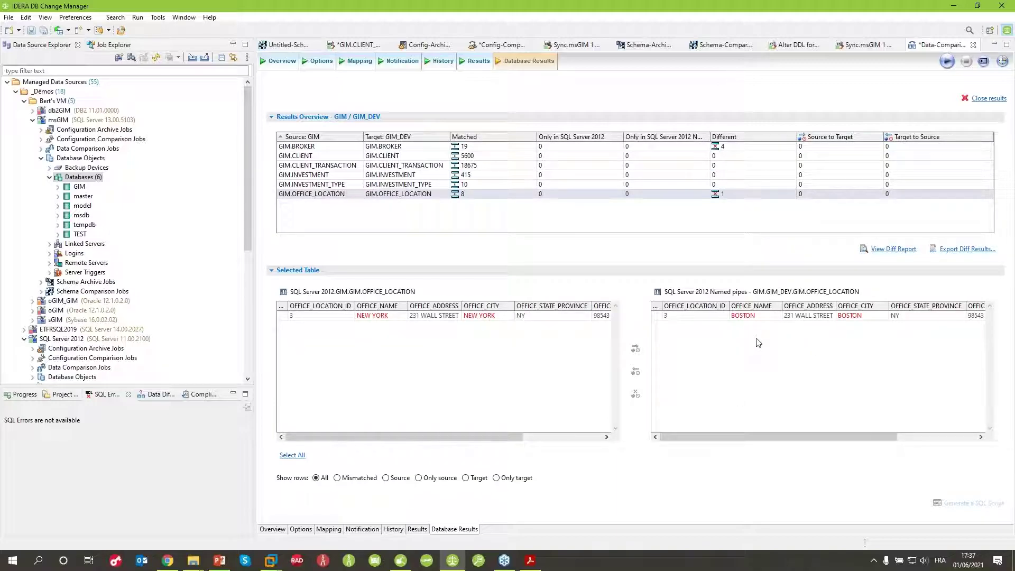
left_click(496, 147)
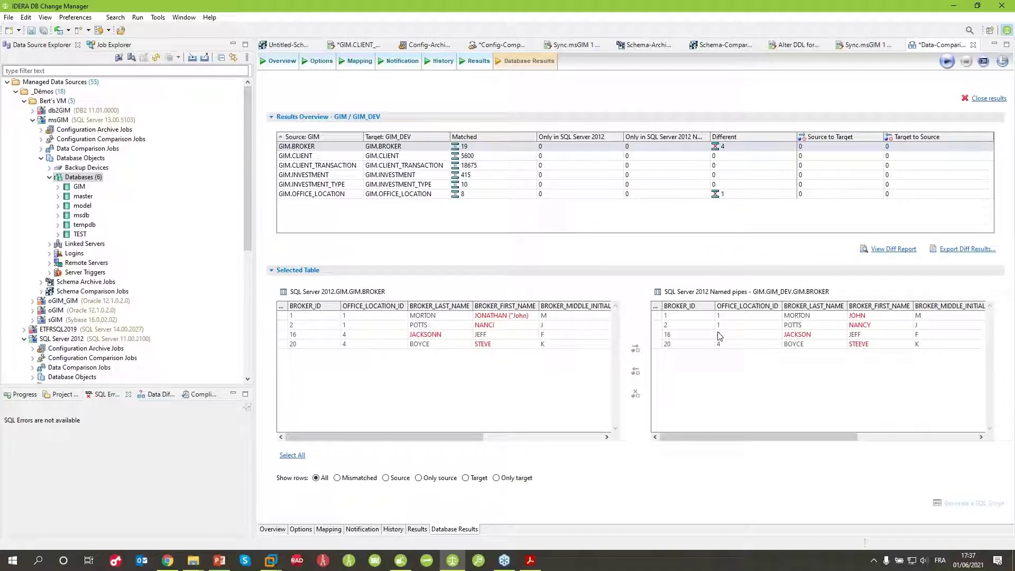
Mark the GIM.BROKER rows for BROKER_ID 2 and 16 for target-to-source synchronization, and generate and open the SQL script.
left_click(531, 325)
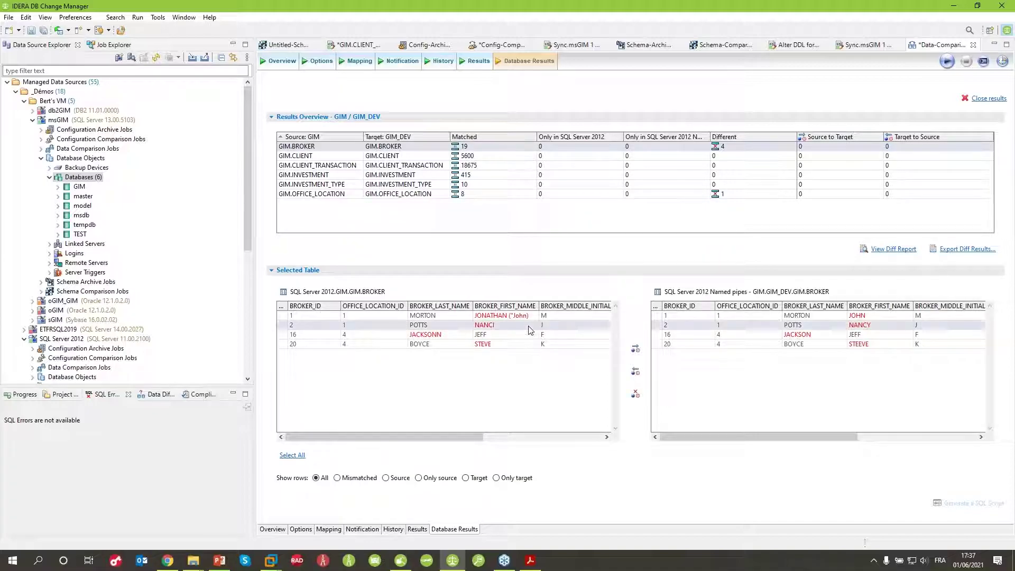
left_click(635, 373)
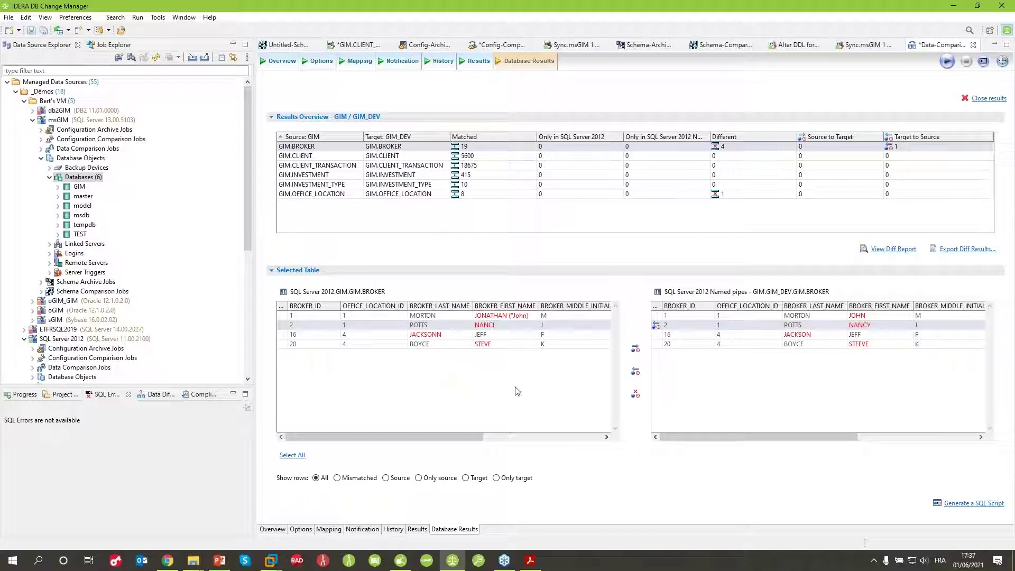
left_click(508, 336)
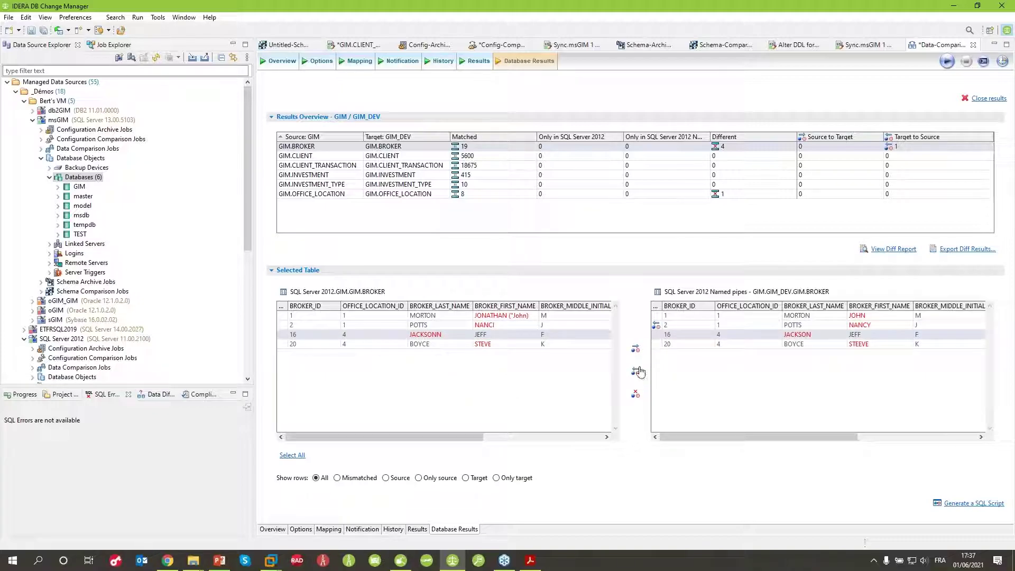
left_click(635, 372)
left_click(946, 504)
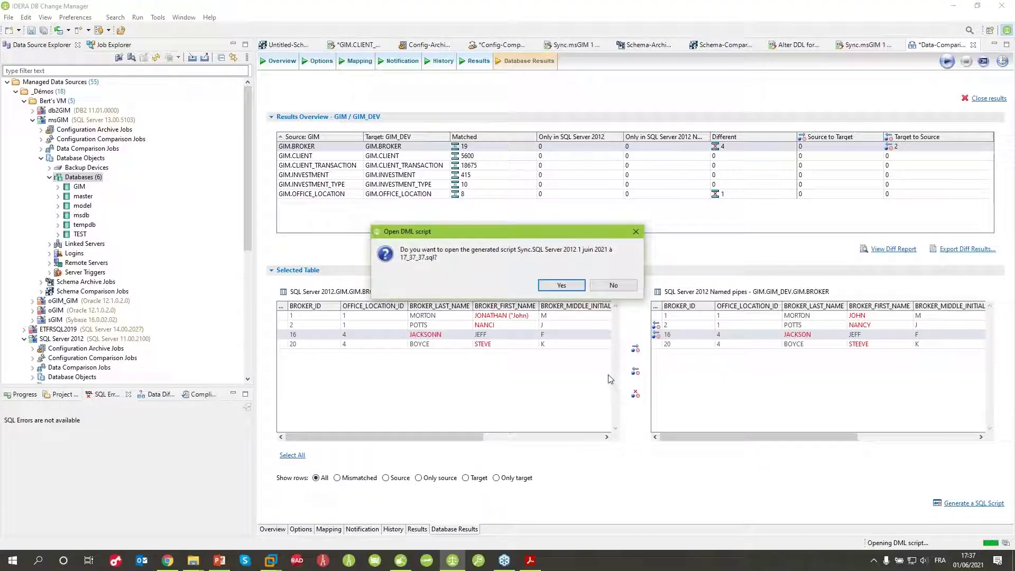
left_click(561, 285)
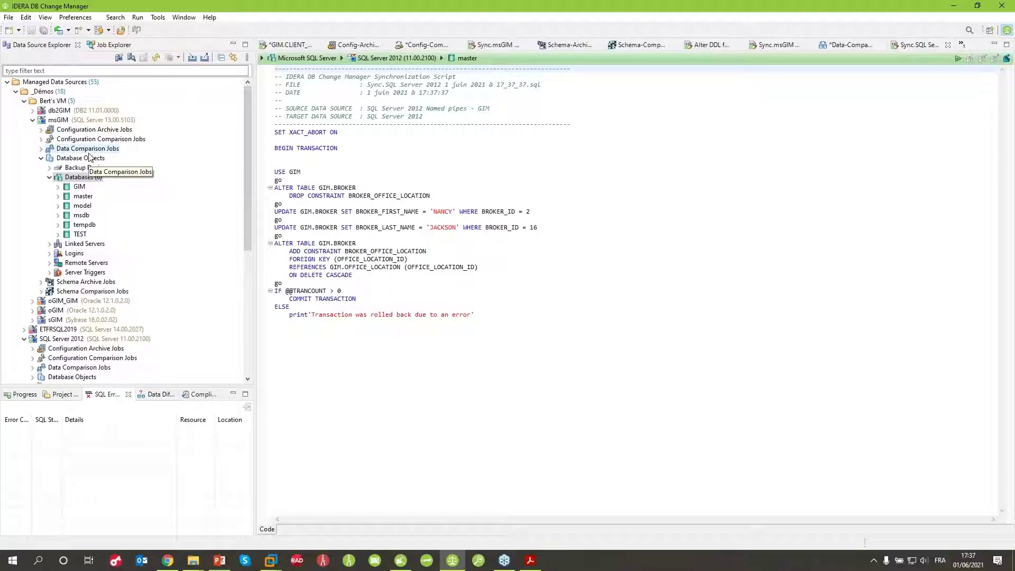
Create a new data comparison job for msGIM and name it Data-Comparison-Job-1.
left_click(41, 157)
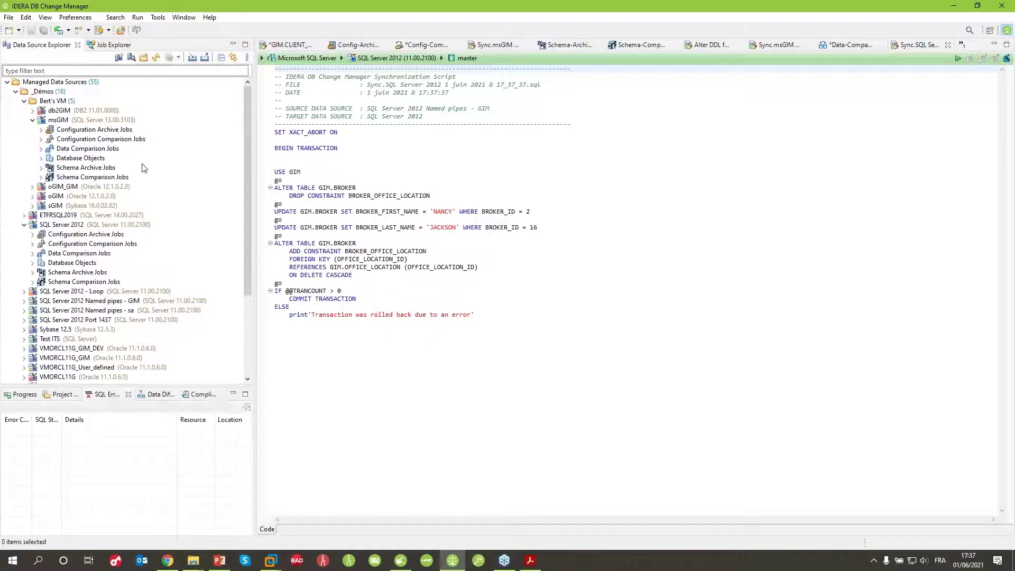
left_click(85, 150)
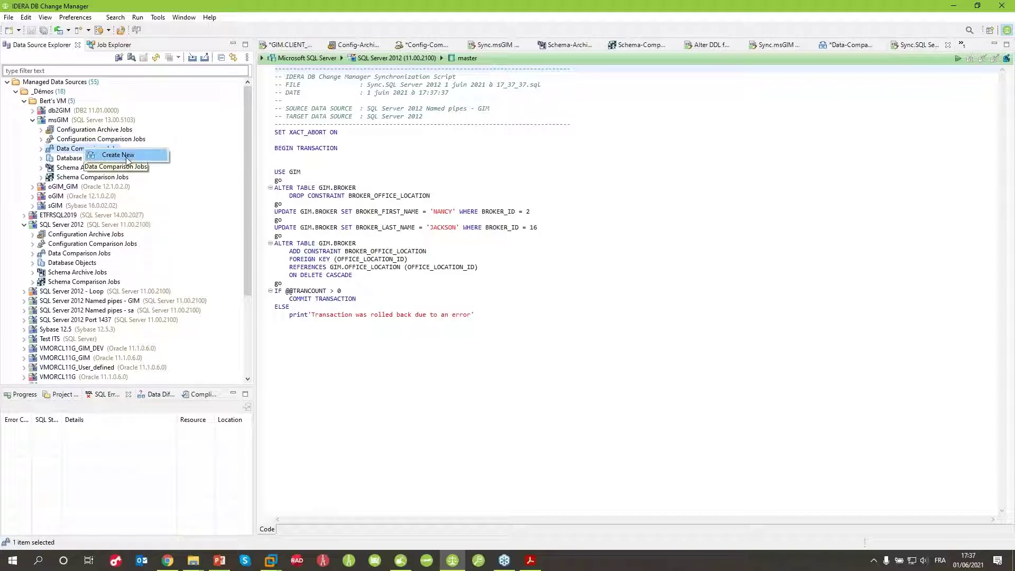
double_click(85, 150)
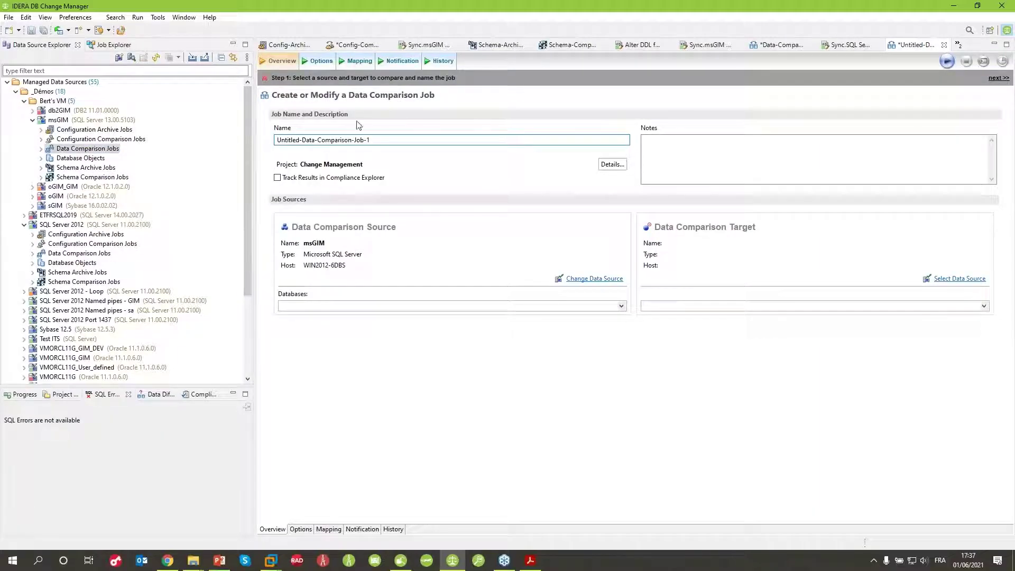
double_click(300, 140)
key("BackSpace")
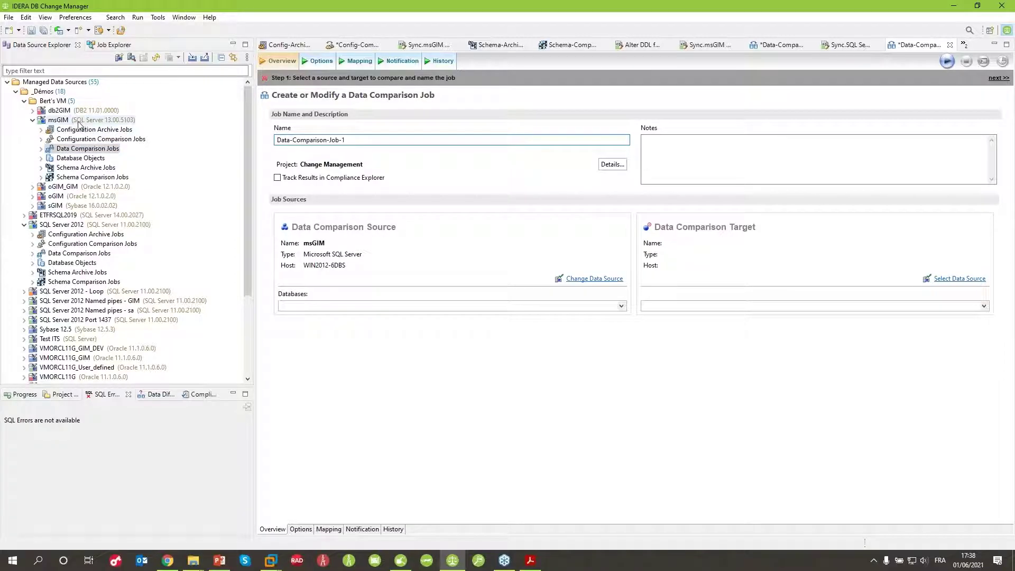
Assign msGIM as the comparison target as well, and choose GIM as the source database.
left_click_drag(73, 121, 743, 251)
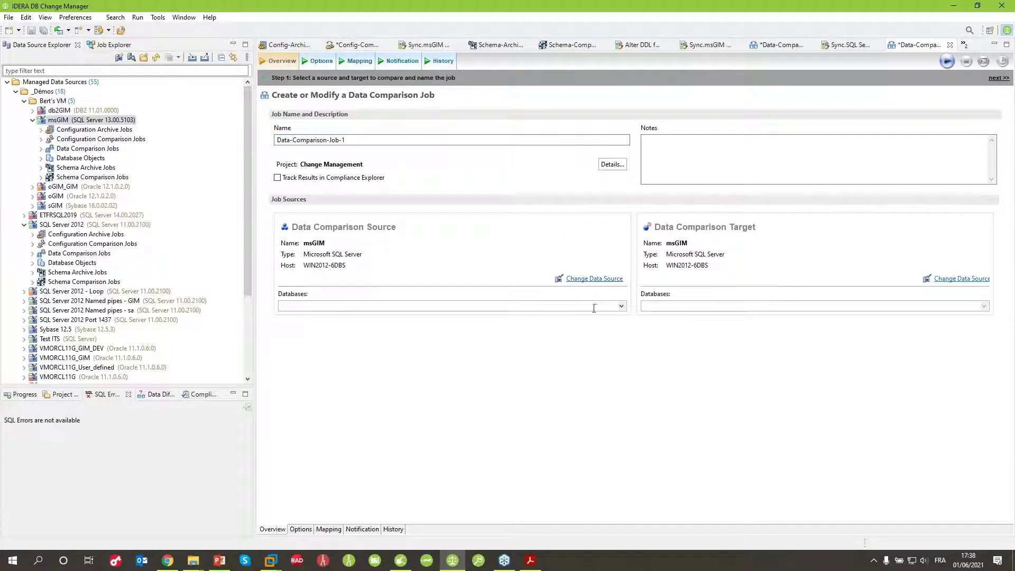
left_click(621, 306)
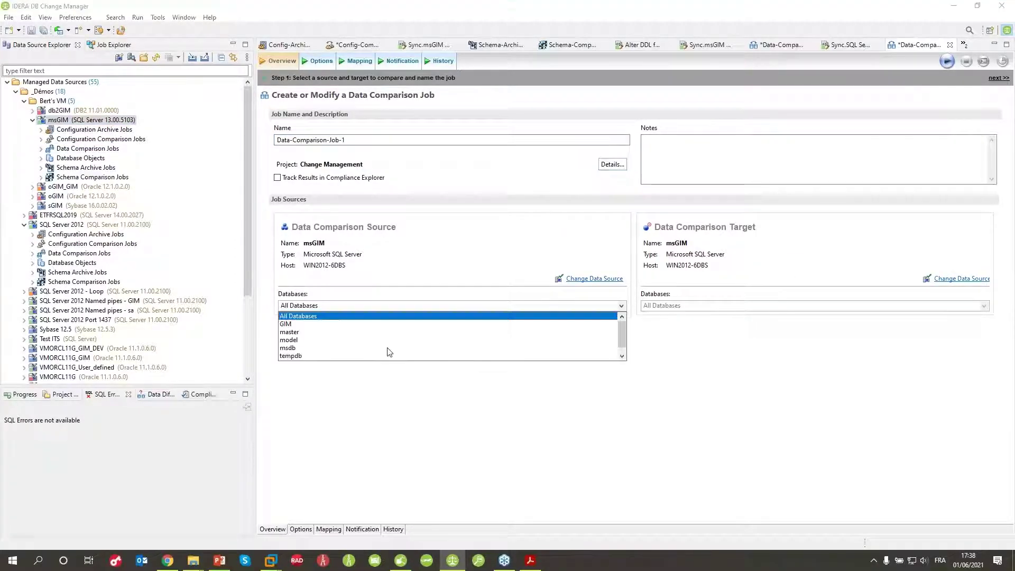
left_click(294, 324)
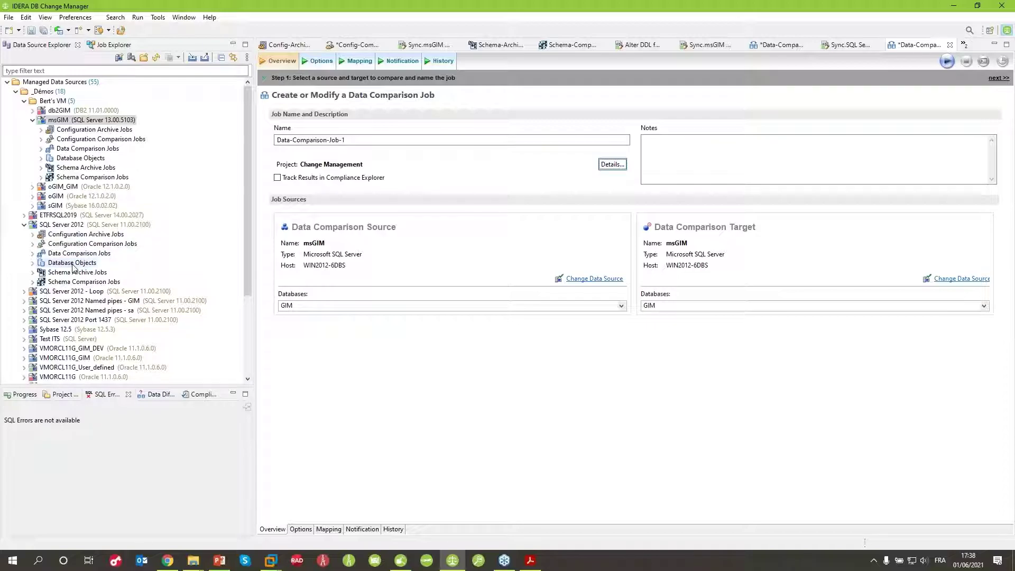
Assign SQL Server 2012 as the comparison target, with GIM as the source database and GIM_DEV as the target database.
left_click(61, 225)
left_click_drag(62, 225, 740, 272)
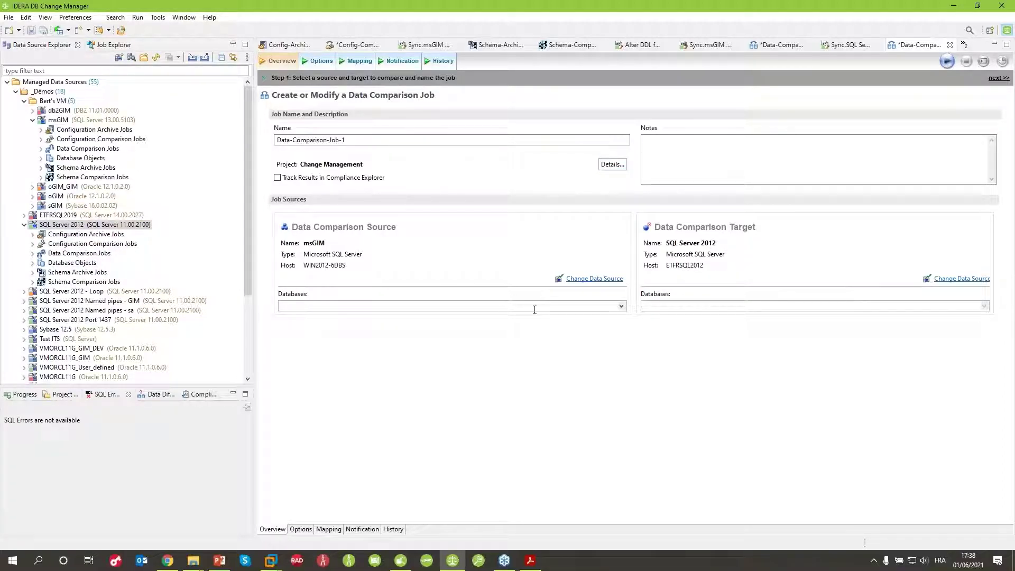
left_click(610, 307)
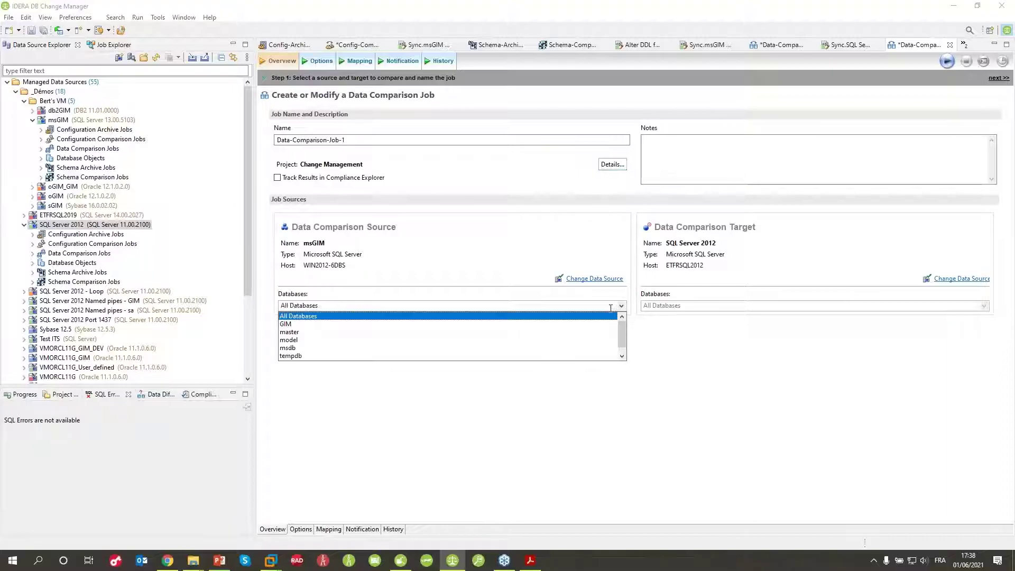
left_click(288, 324)
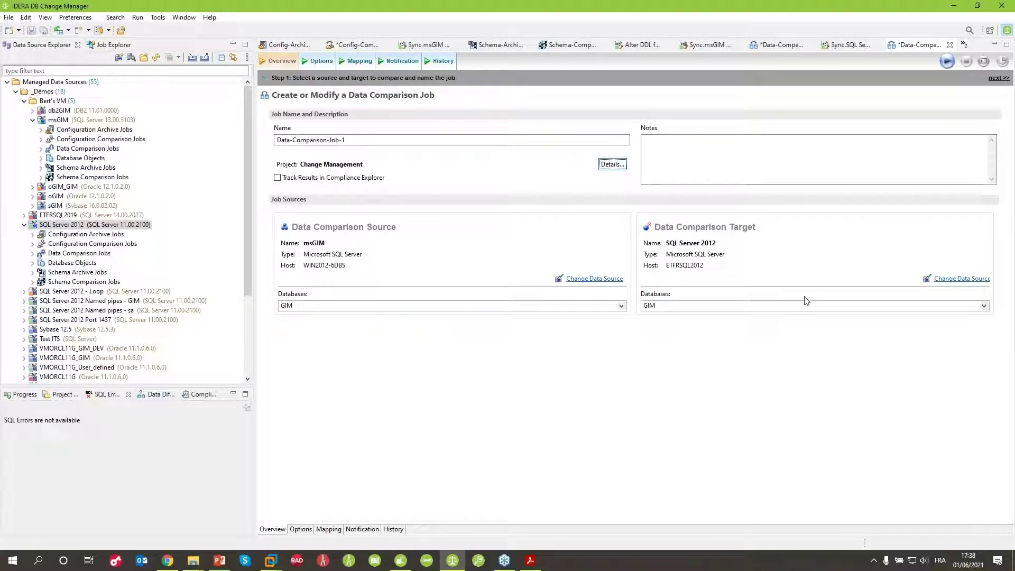
left_click(985, 305)
left_click(661, 324)
Enable automatic synchronization for the job and inspect the table mapping of the GIM / GIM_DEV database pair.
left_click(320, 61)
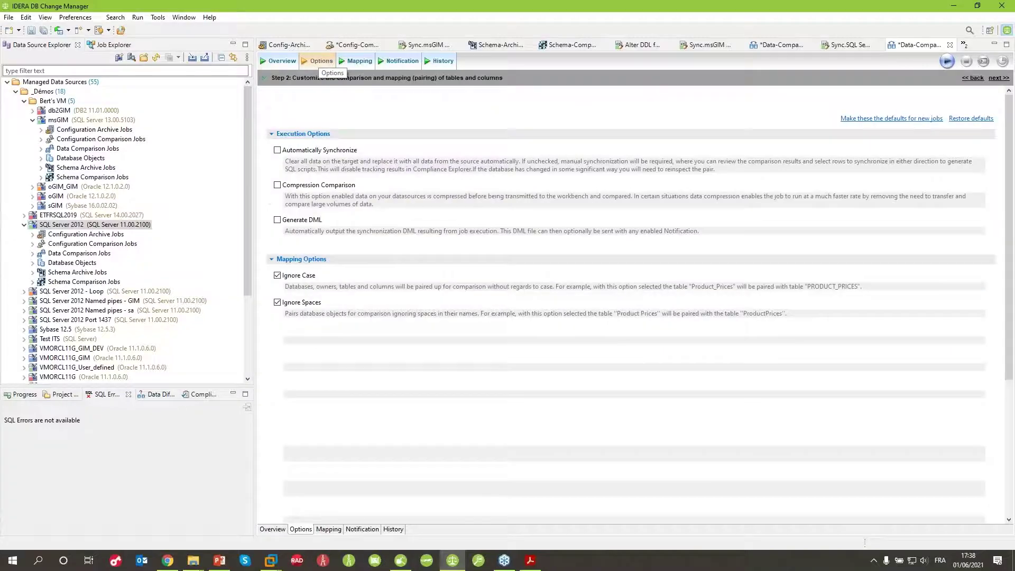
left_click(277, 151)
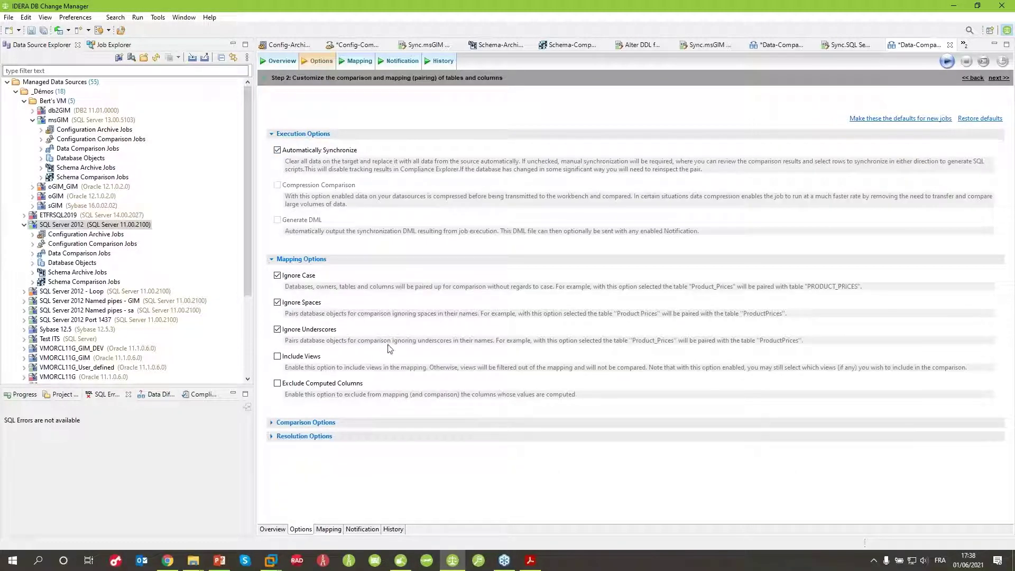
left_click(358, 61)
left_click(296, 131)
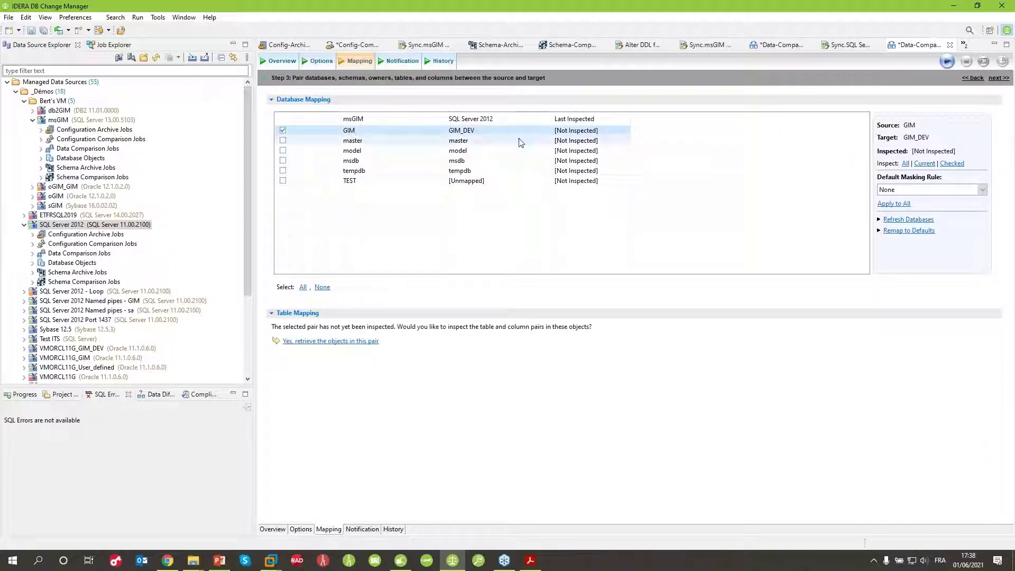
left_click(923, 164)
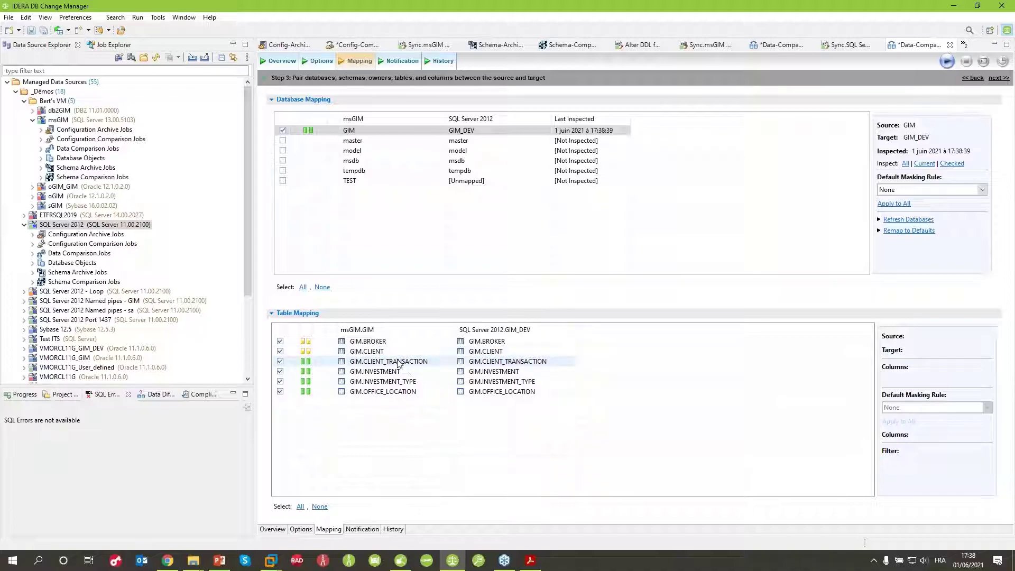
Open the column mapping of GIM.CLIENT and try to include the CLIENT_FIRST_NAME column in the comparison.
double_click(391, 352)
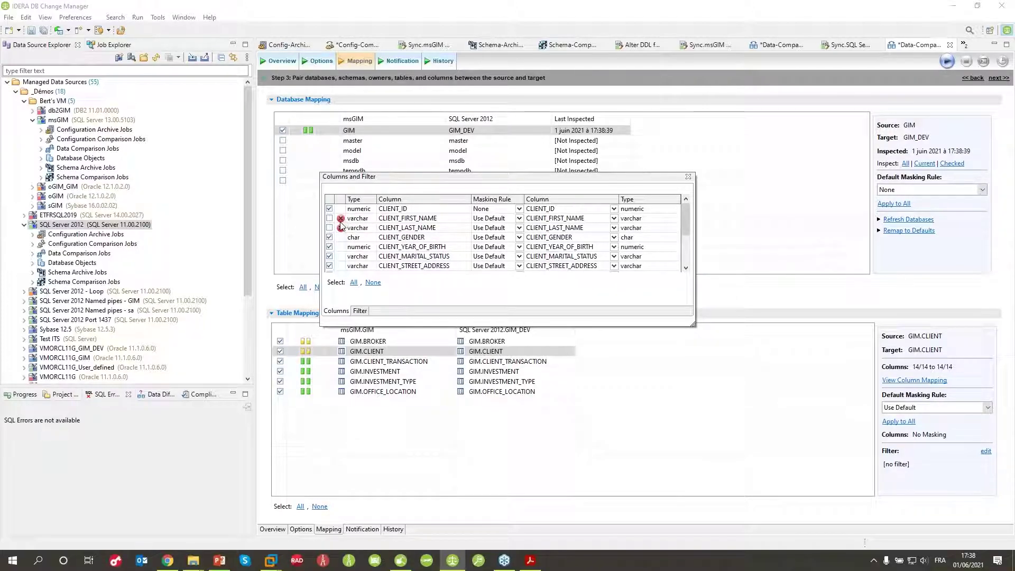
mouse_move(341, 226)
left_click(330, 219)
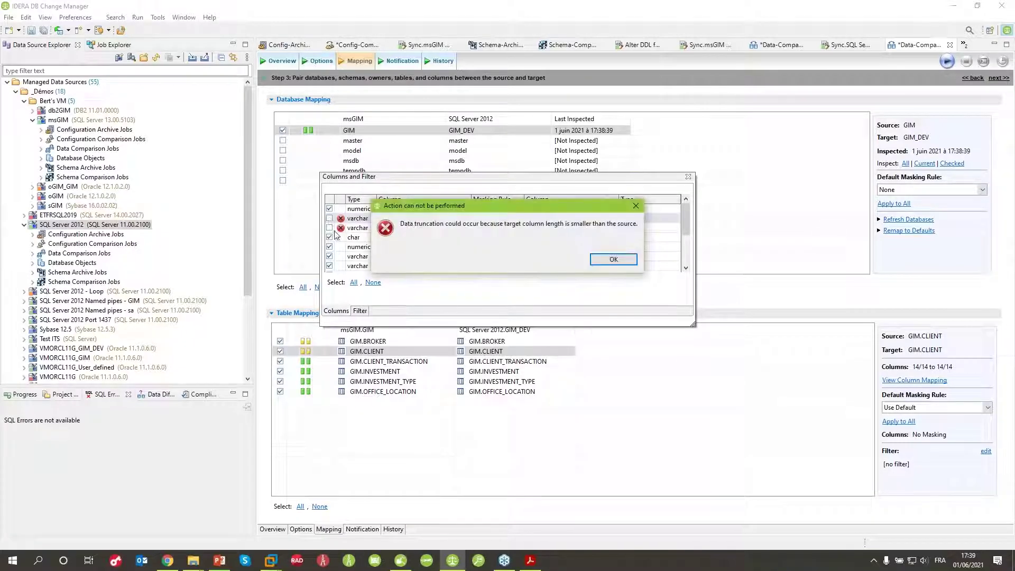
left_click(600, 259)
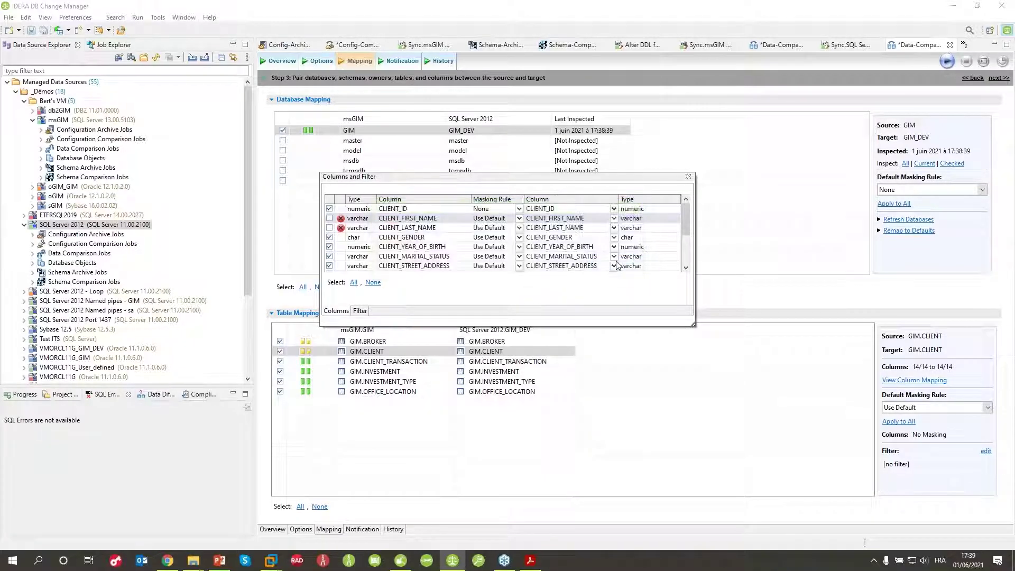
View the masking rules offered for CLIENT_FIRST_NAME, and close the column mapping and the comparison job without saving.
left_click(519, 219)
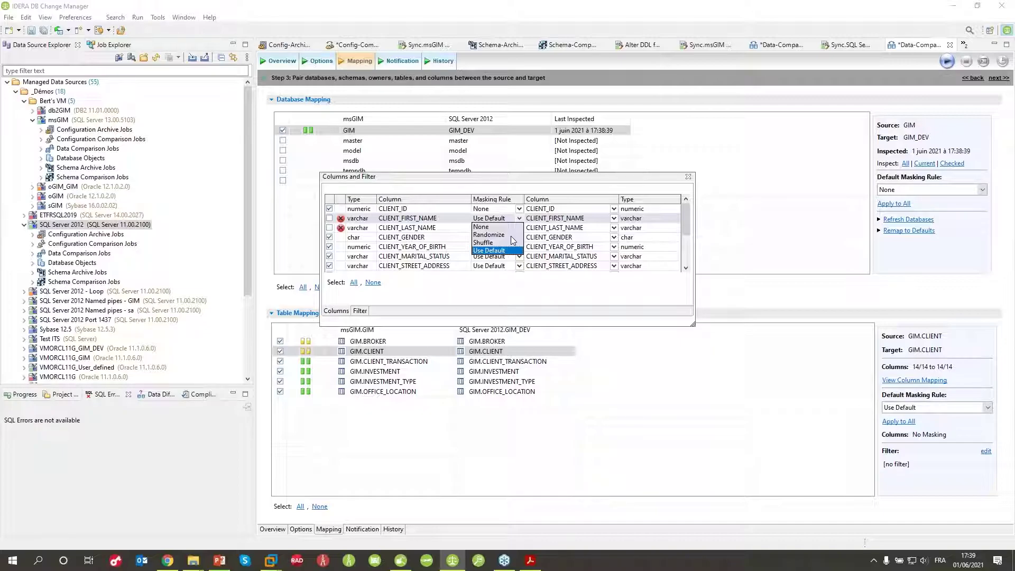
left_click(688, 177)
left_click(688, 176)
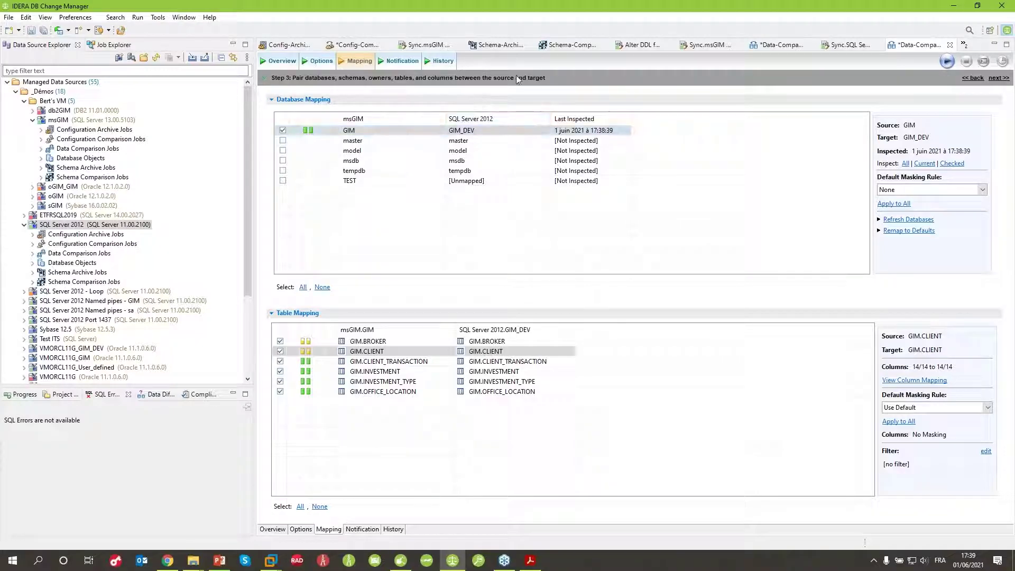
left_click(950, 45)
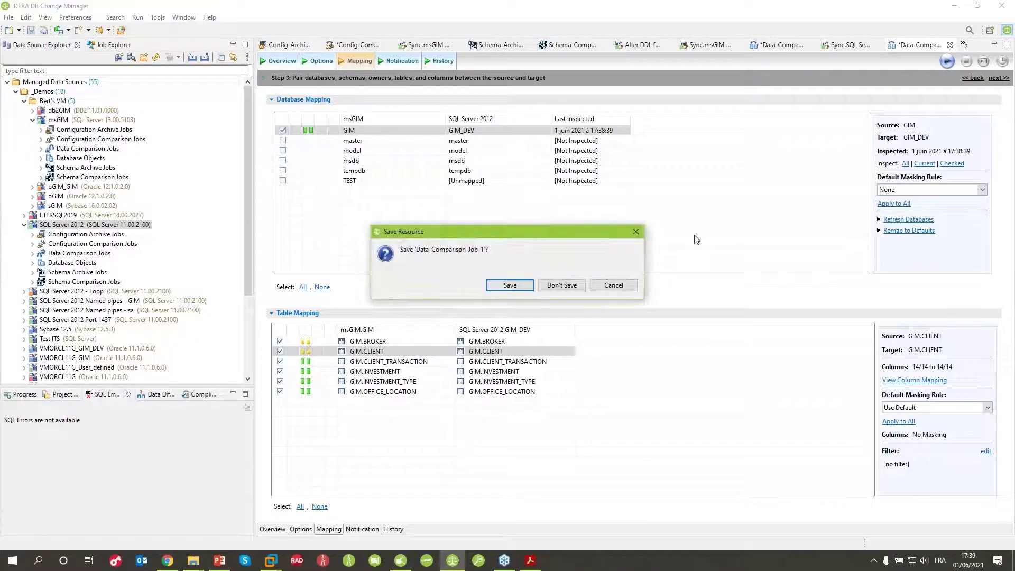
left_click(558, 288)
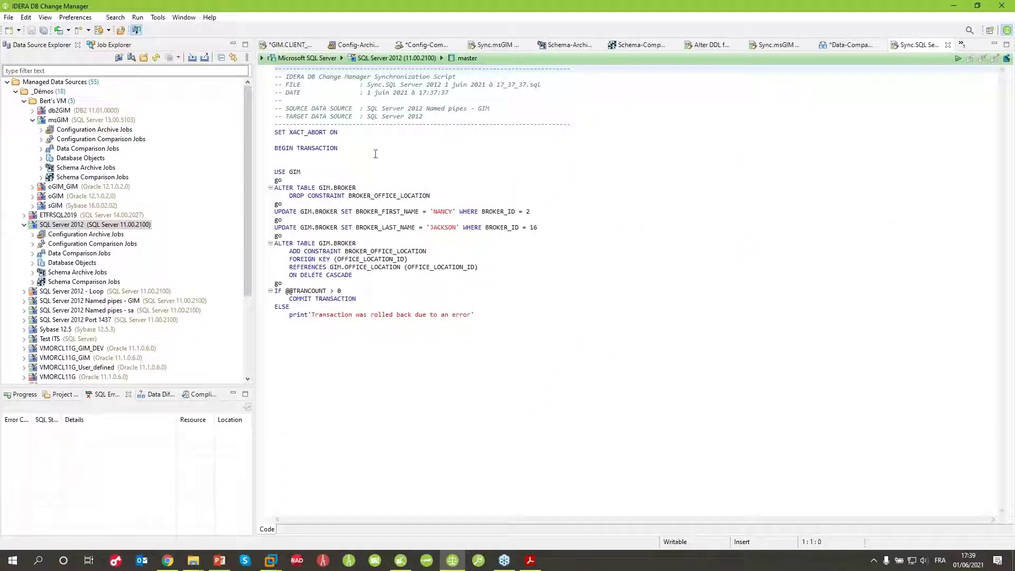
Review the server types available for registering a new data source, including Generic JDBC, and cancel the registration.
right_click(46, 83)
left_click(74, 89)
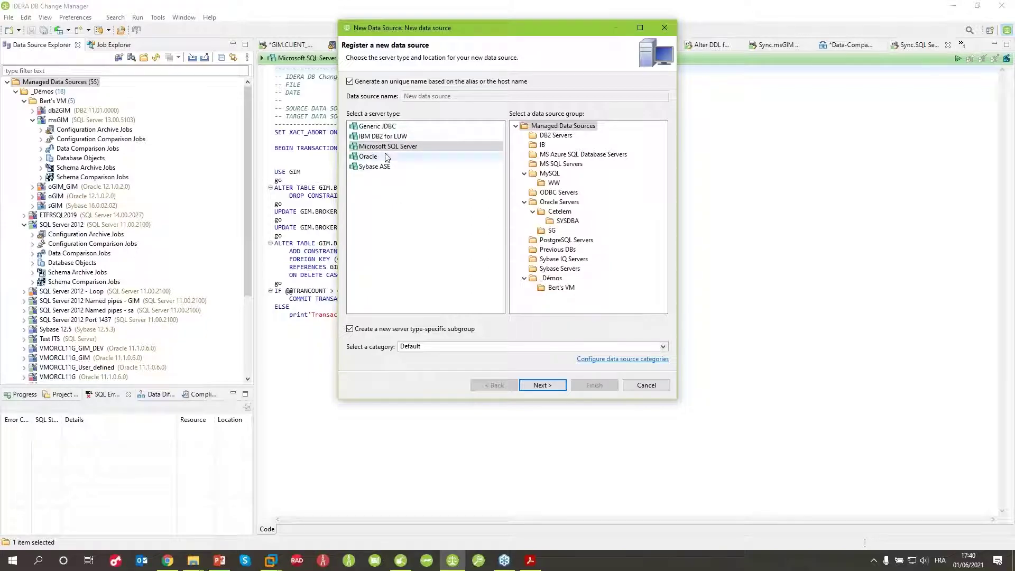
left_click(398, 126)
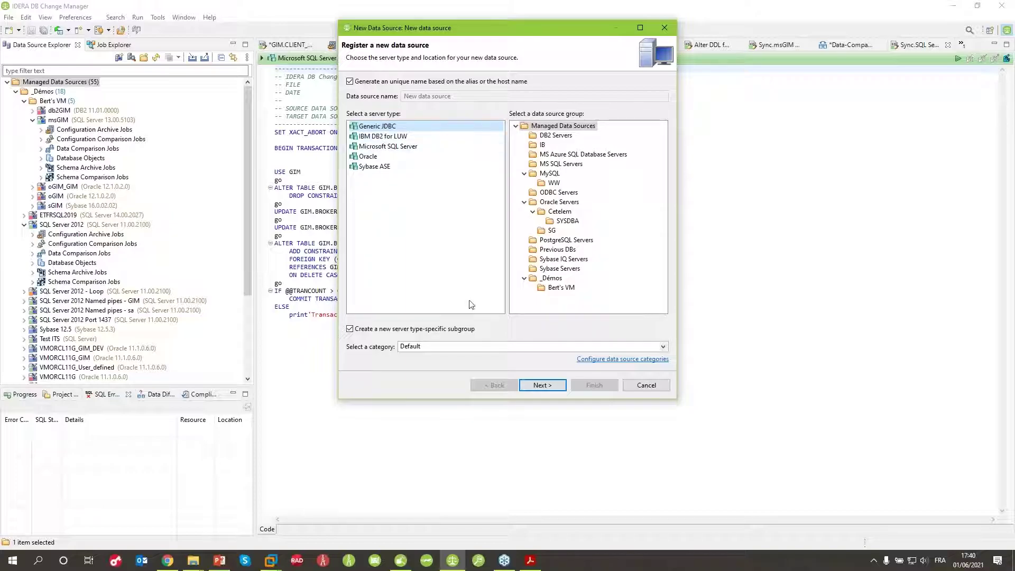
left_click(646, 385)
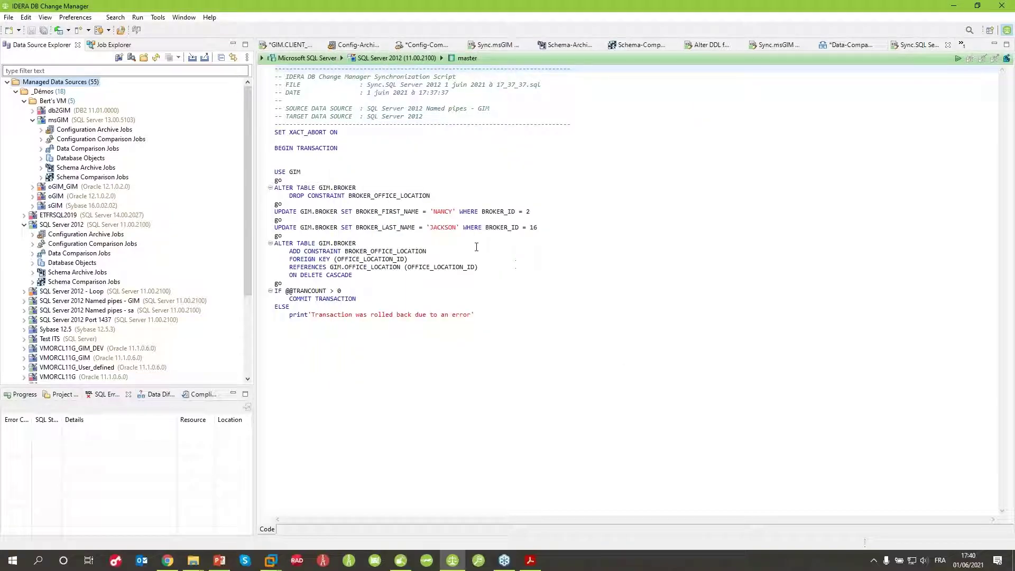
Expand the Oracle data source oGIM_GIM and browse the object types under its Database Objects.
double_click(76, 187)
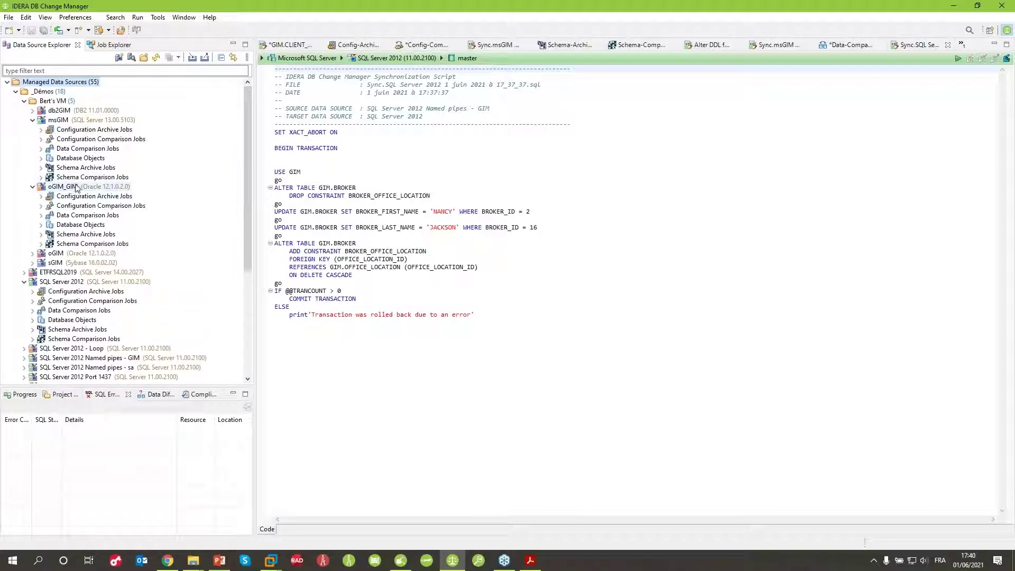
double_click(47, 226)
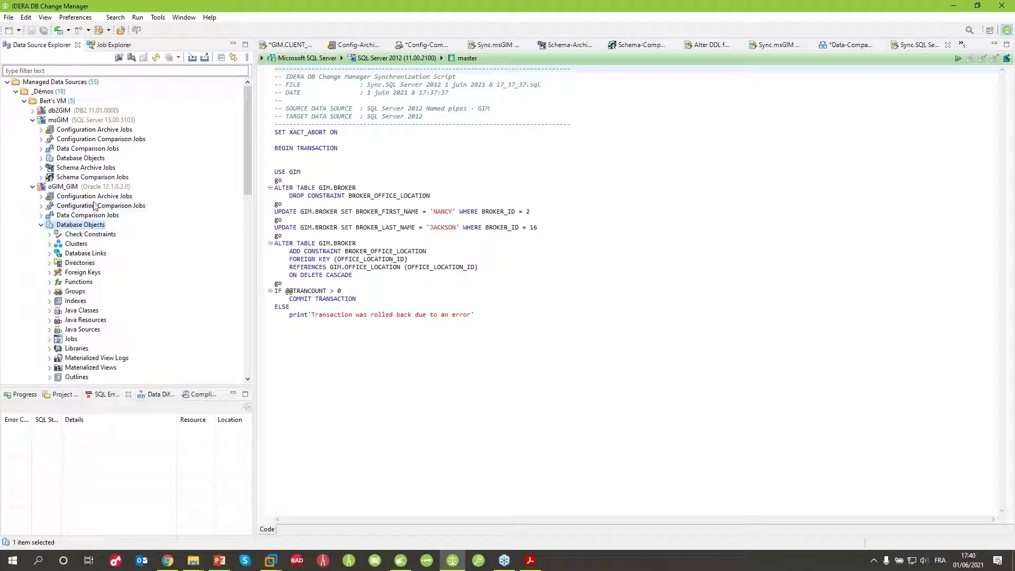
scroll(91, 334, "down", 2)
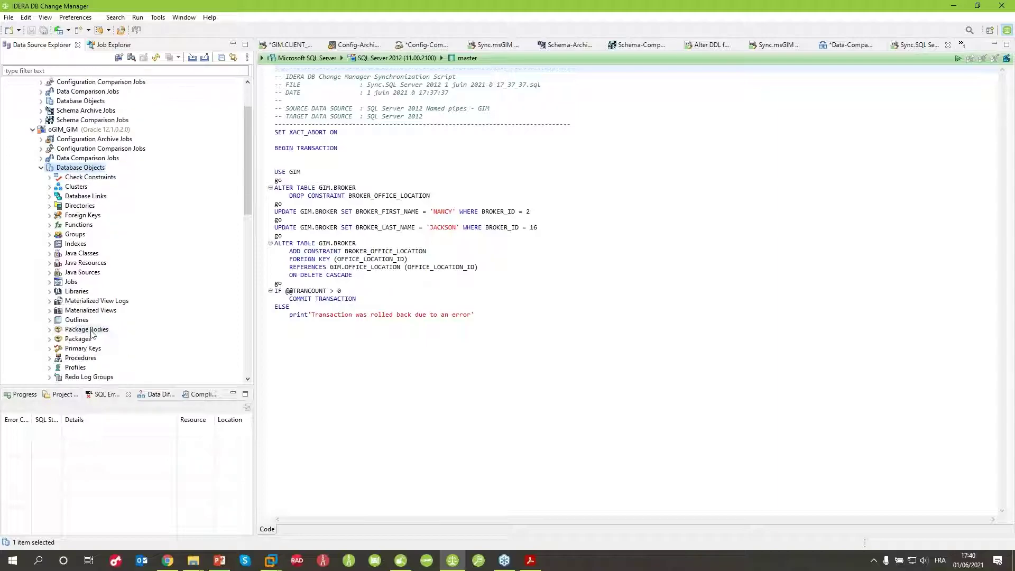
scroll(118, 300, "down", 2)
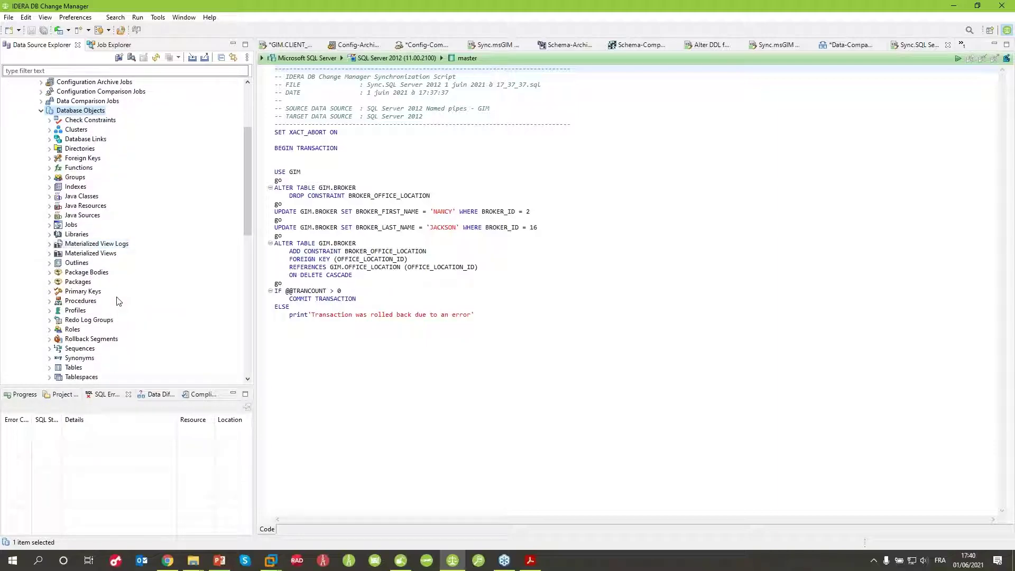
Expand the Tables of the Oracle data source oGIM_GIM and browse them down to the GIM tables.
scroll(119, 300, "down", 2)
double_click(74, 310)
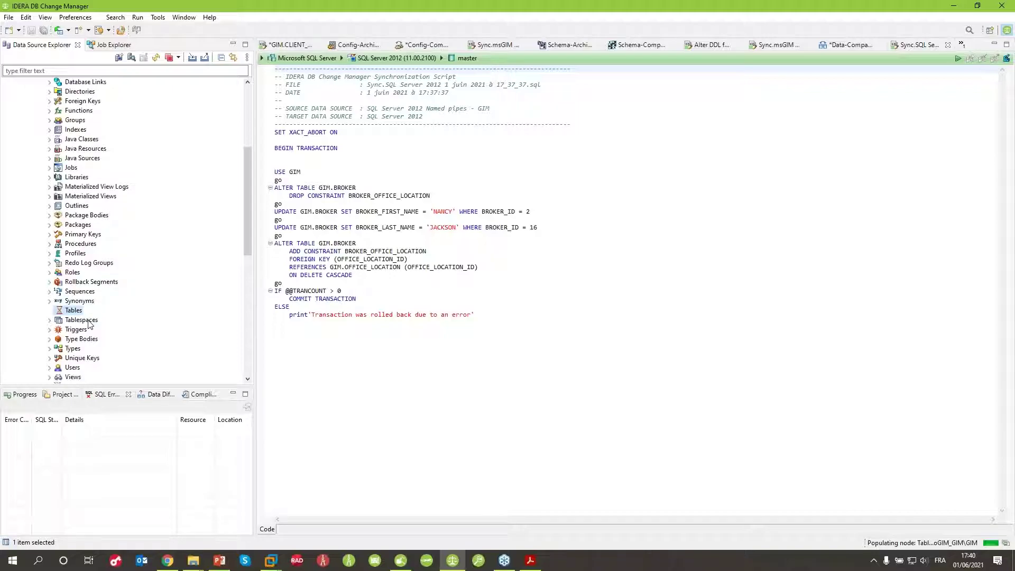
scroll(91, 318, "down", 6)
scroll(159, 217, "down", 15)
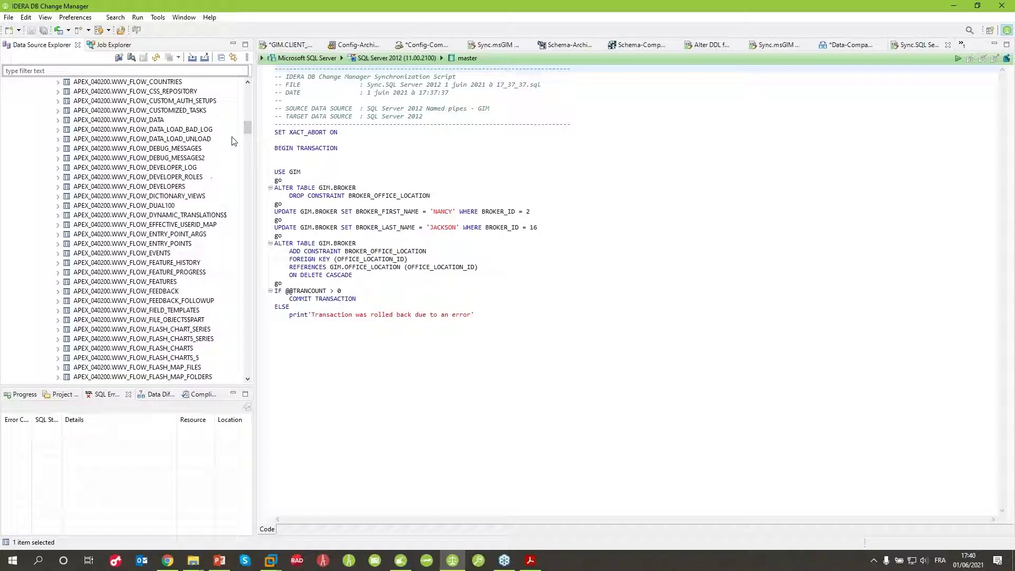
left_click_drag(247, 132, 253, 308)
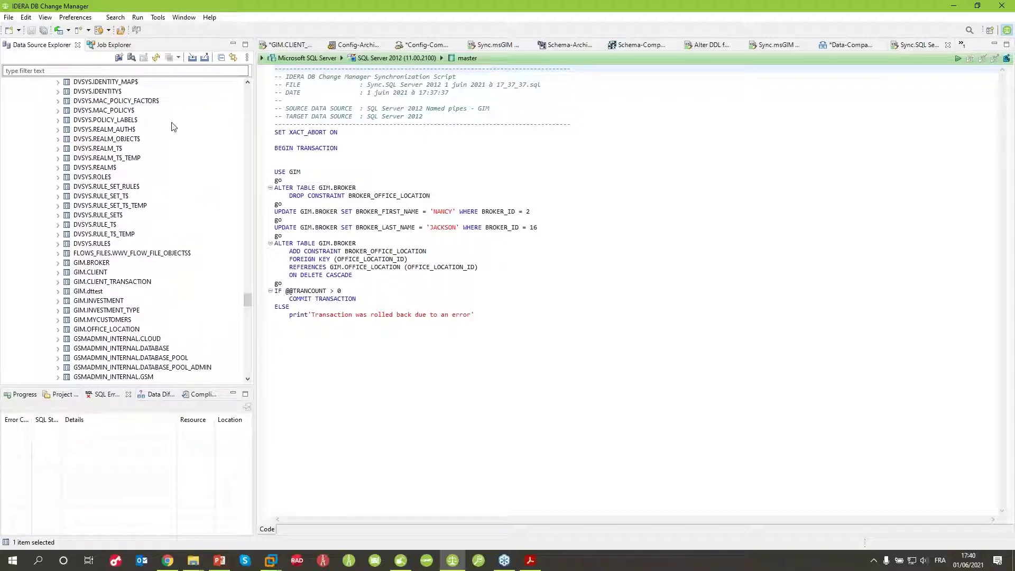
Create a new data comparison job with the Oracle data source oGIM_GIM as its source.
left_click_drag(250, 304, 255, 91)
right_click(93, 186)
mouse_move(115, 210)
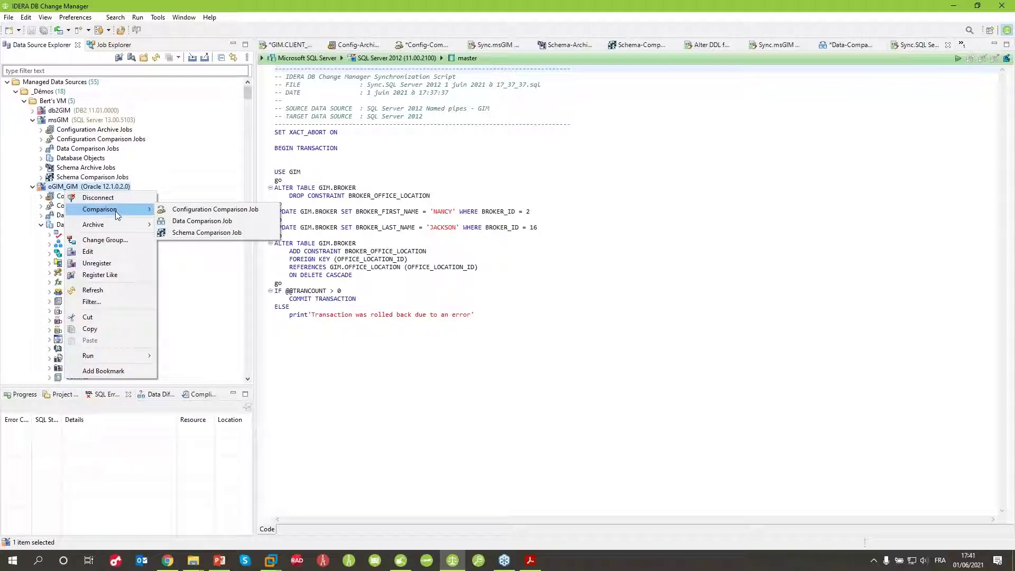
left_click(228, 224)
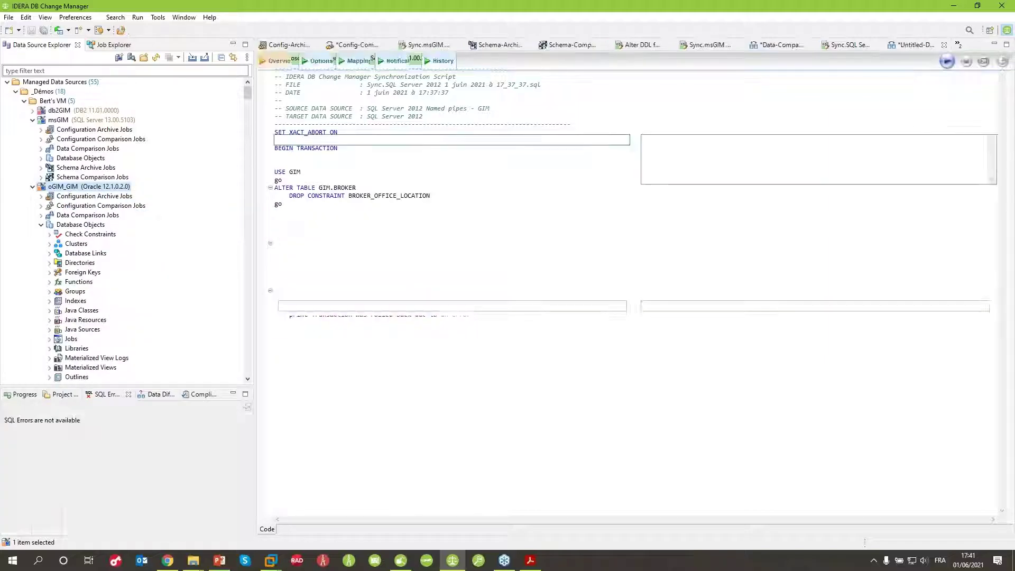
Review the comparison job types offered for oGIM_GIM and the creation option on its Configuration Comparison Jobs.
right_click(100, 187)
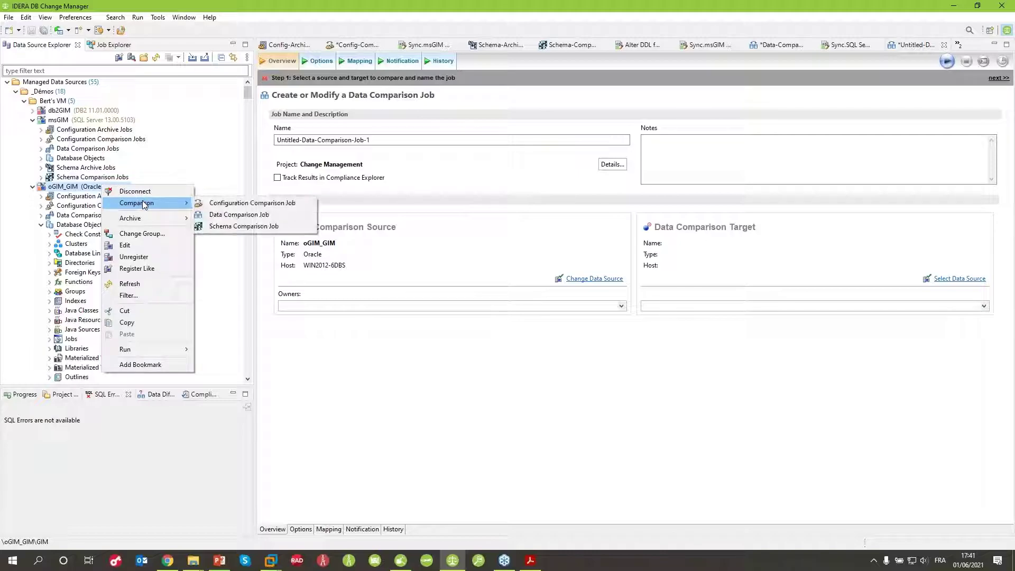
left_click(60, 207)
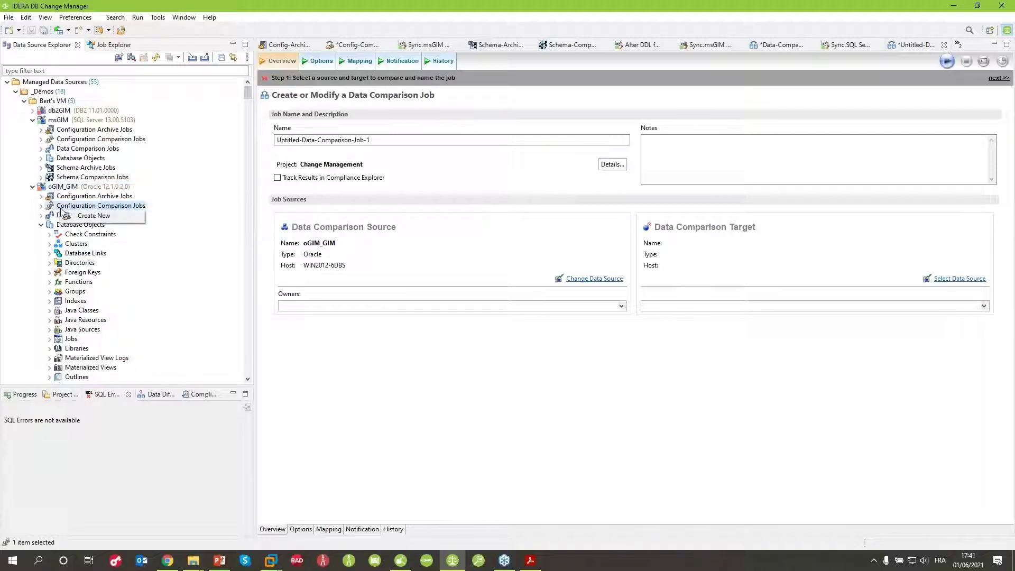
right_click(95, 187)
mouse_move(132, 207)
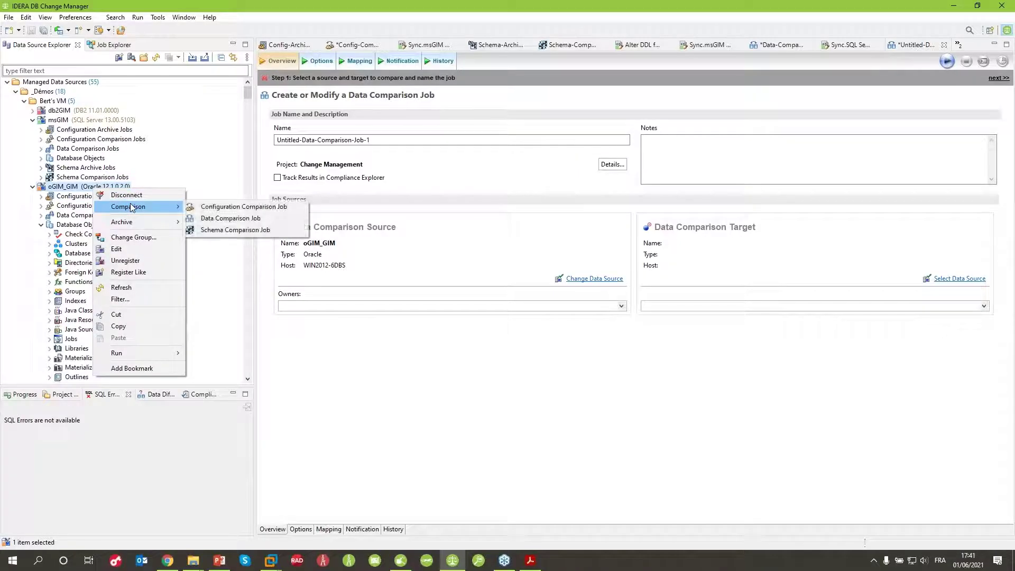
left_click(233, 159)
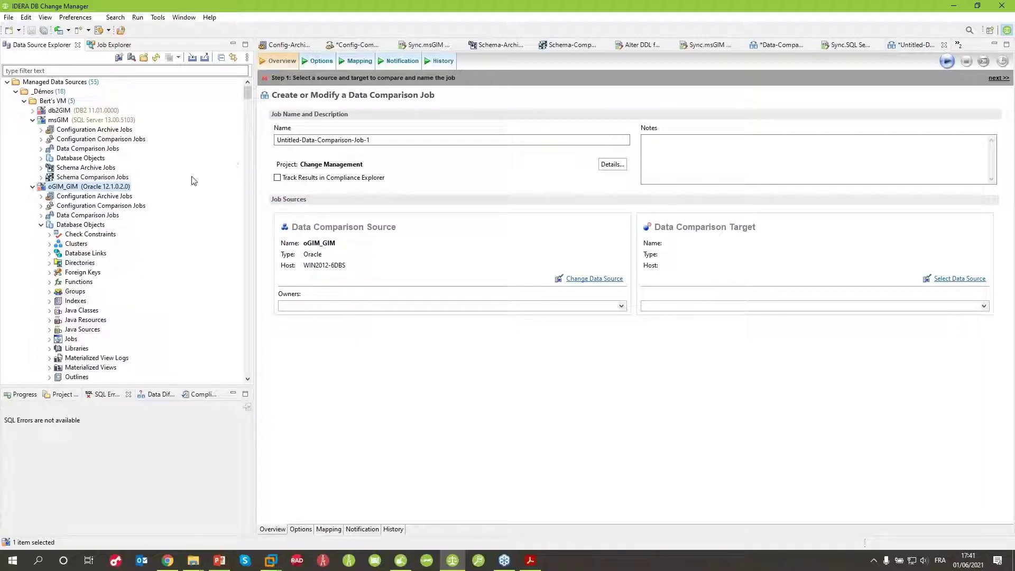
Review the general lists of new job types, including Data Comparison Job, without creating another job.
left_click(96, 215)
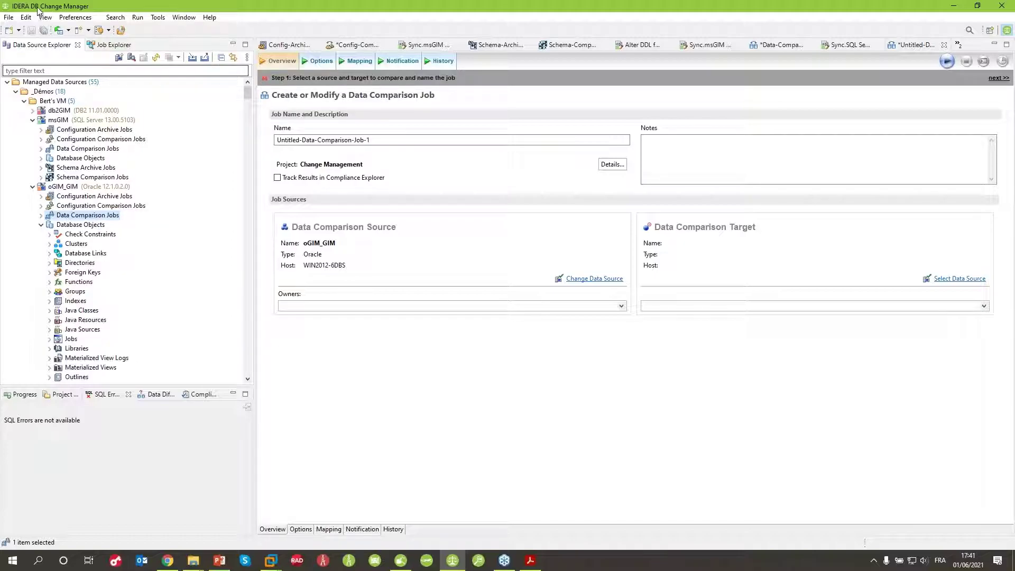
left_click(18, 30)
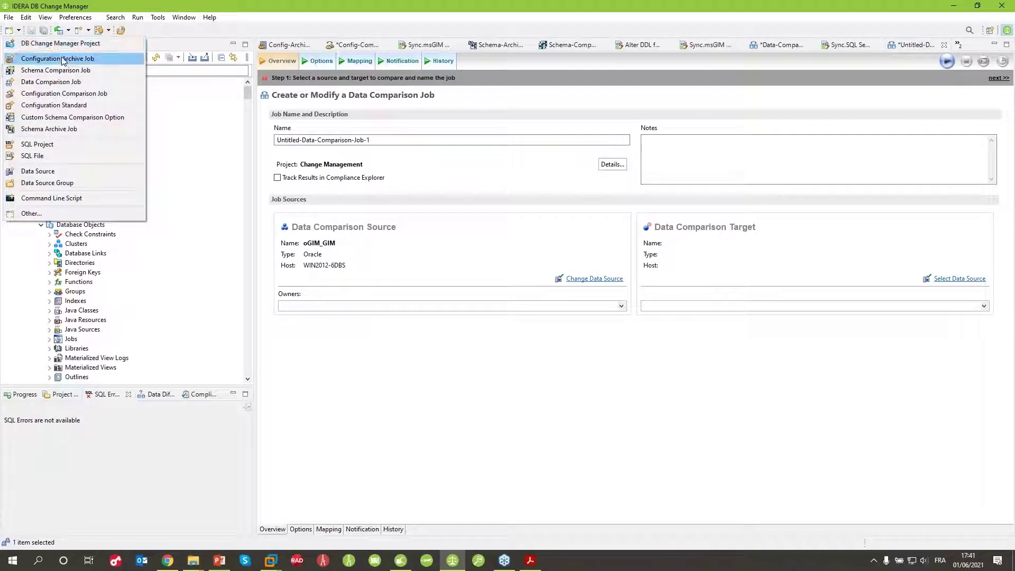
left_click(10, 17)
left_click(10, 17)
mouse_move(31, 30)
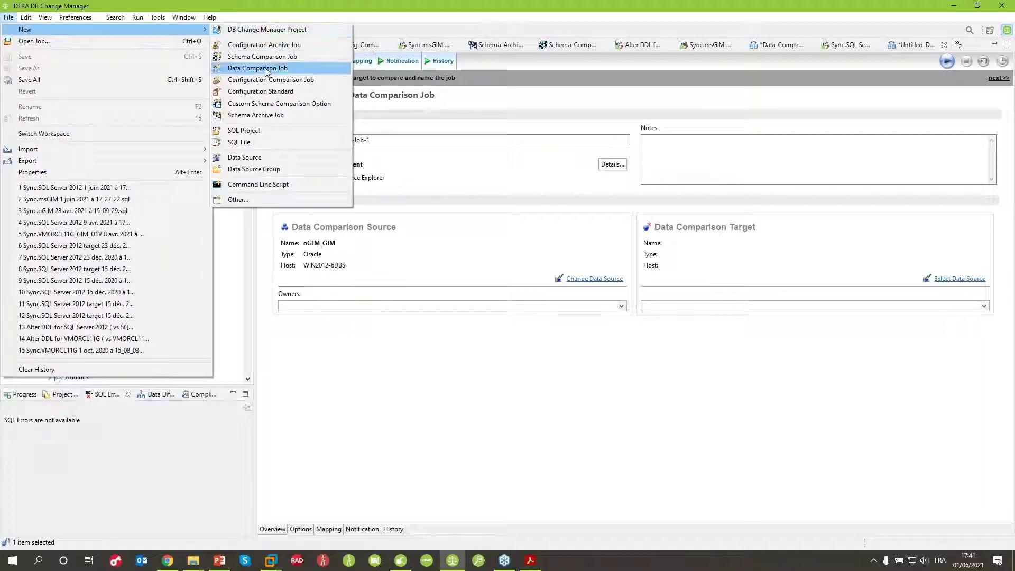
left_click(513, 390)
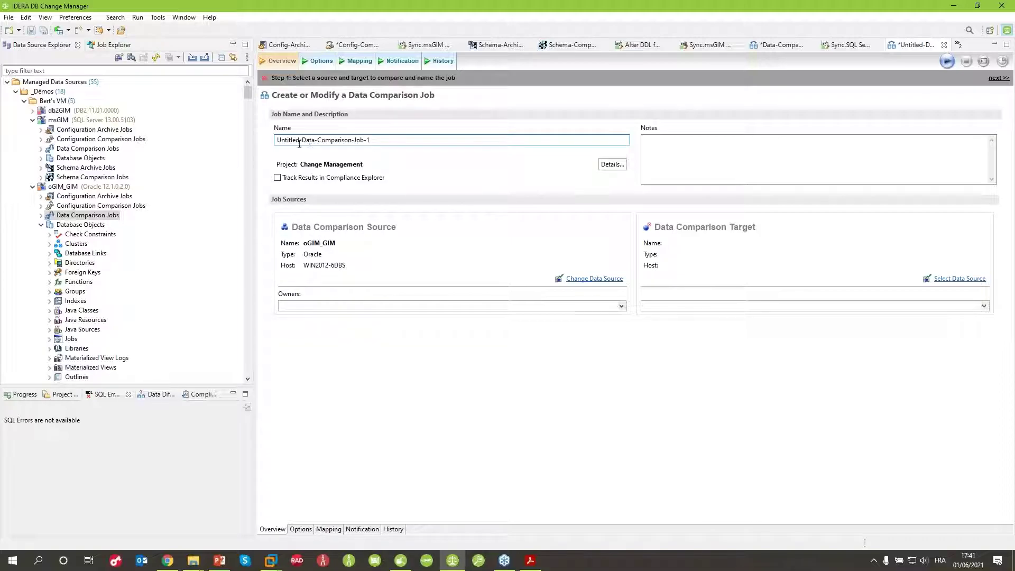
Rename the job as Data-Comparison-Job-2 and assign the SQL Server data source msGIM as the comparison target.
left_click_drag(302, 142, 218, 152)
key("BackSpace")
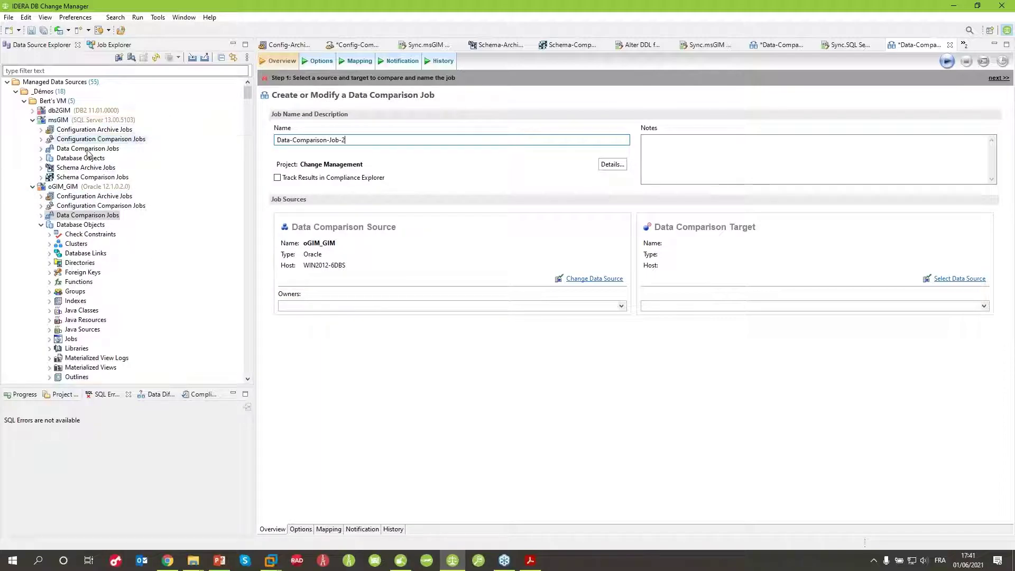
left_click_drag(68, 120, 771, 259)
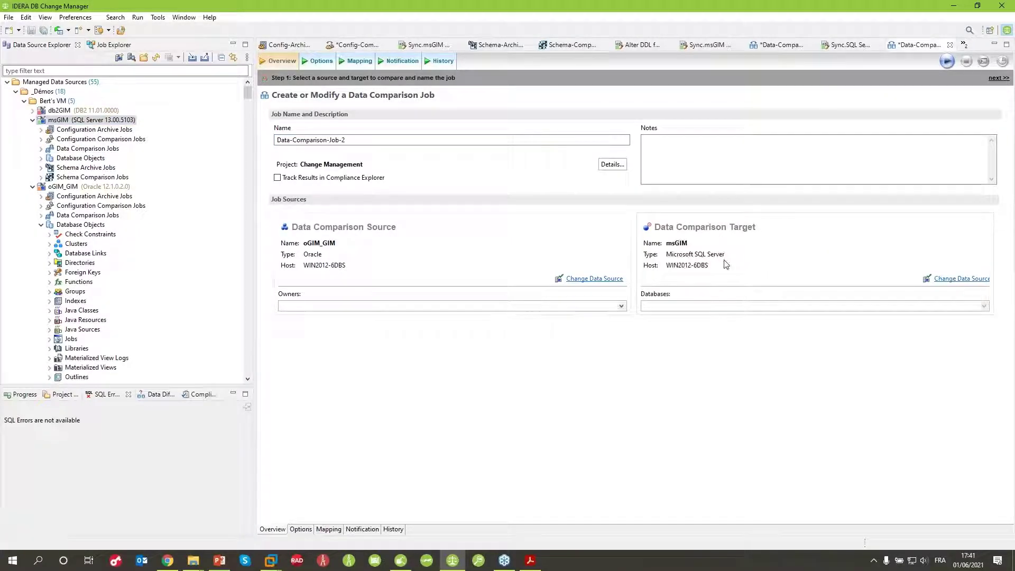
Limit the comparison source to the owner GIM.
left_click(621, 306)
scroll(367, 340, "down", 5)
scroll(333, 338, "up", 2)
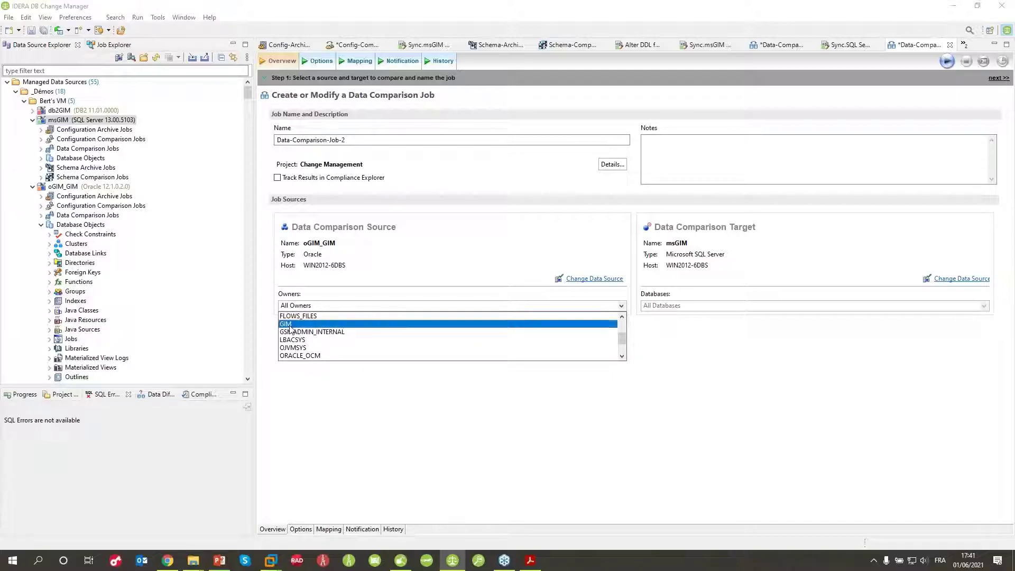
left_click(307, 327)
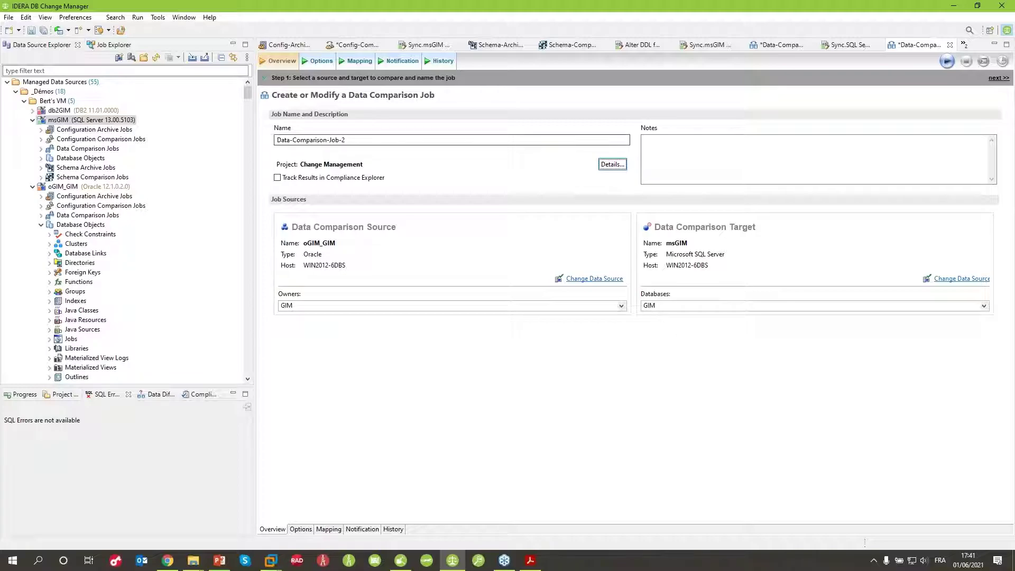
View the job's comparison options, and inspect the GIM pair in the database mapping.
left_click(329, 60)
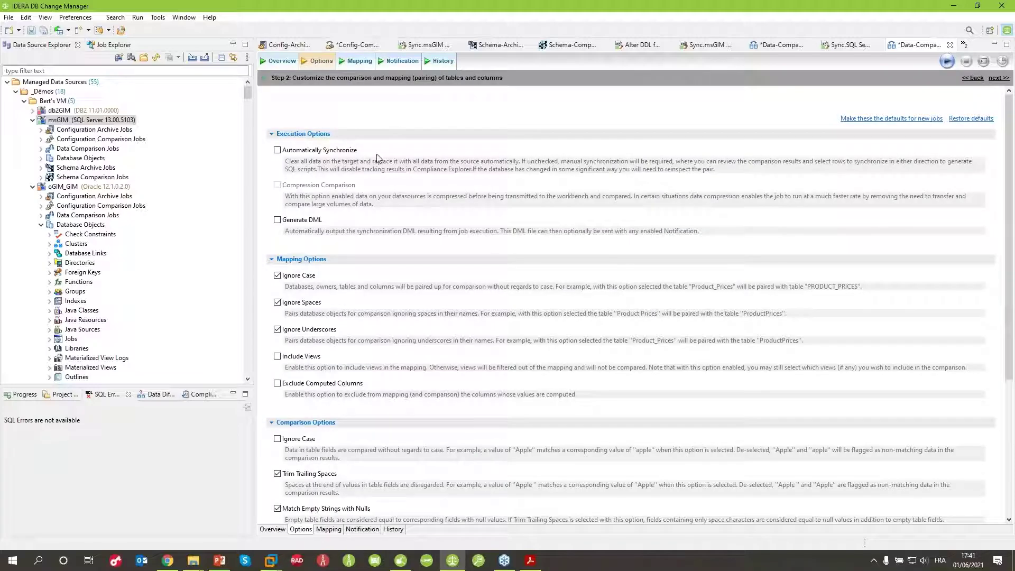
left_click(359, 61)
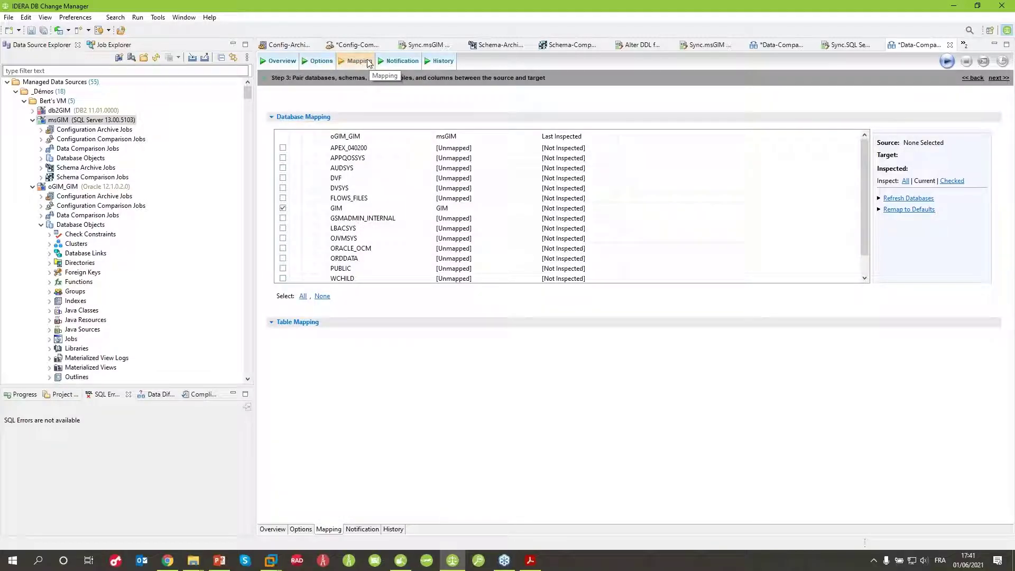
left_click(402, 208)
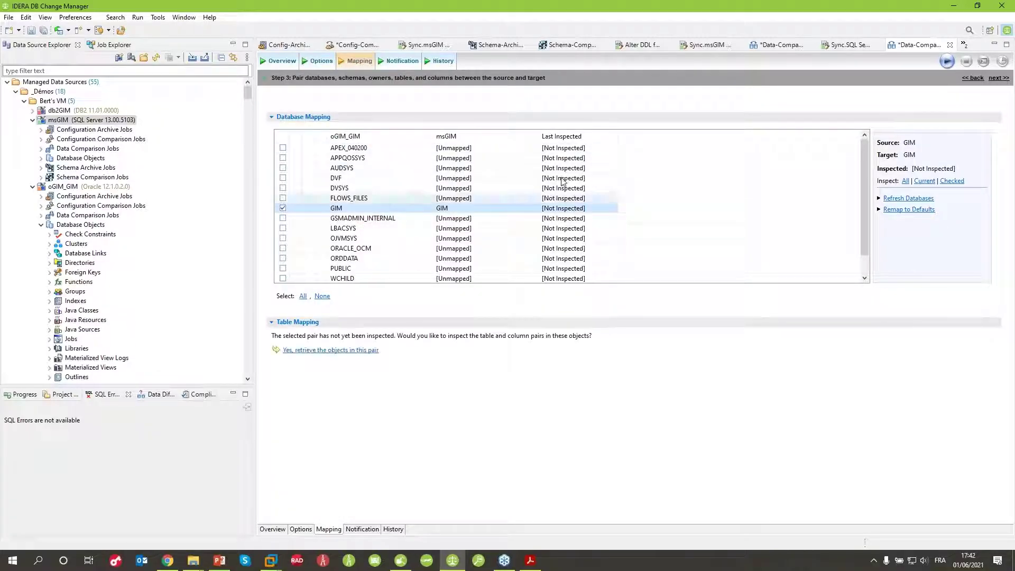
left_click(932, 180)
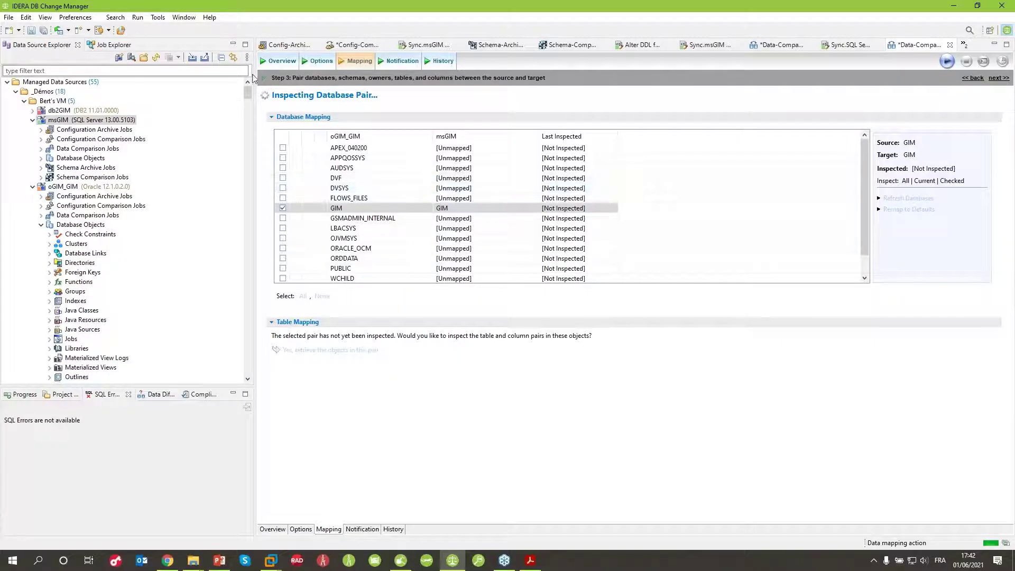
Check the progress of the GIM pair inspection and look over oGIM_GIM's Database Objects while it runs.
left_click(25, 395)
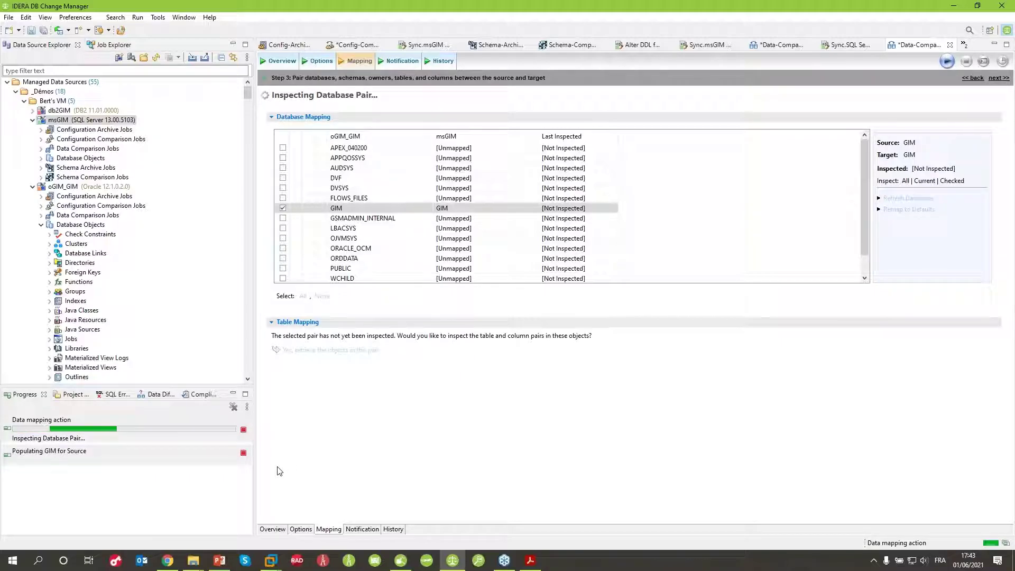
left_click(356, 45)
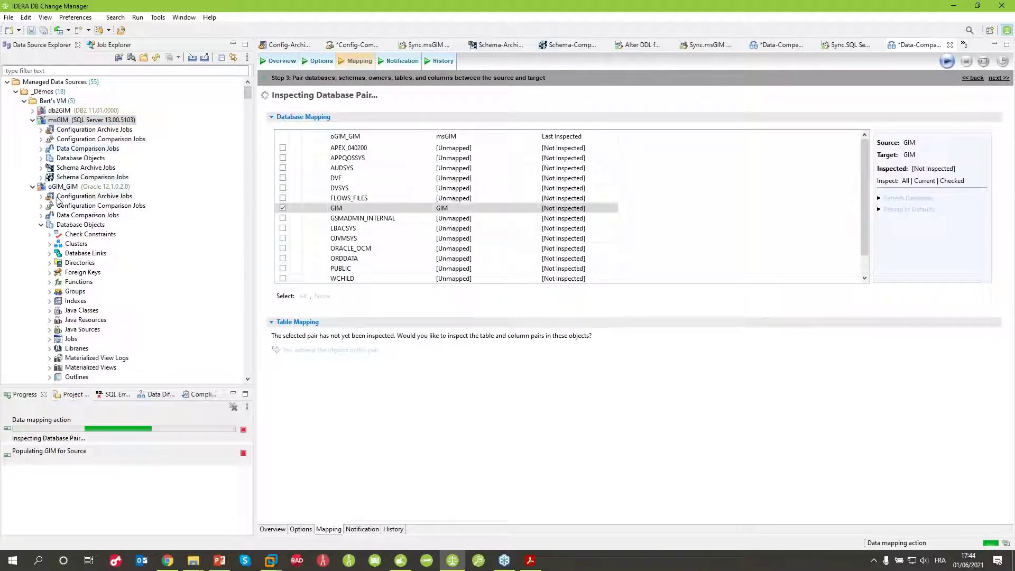
left_click(79, 224)
scroll(32, 283, "down", 3)
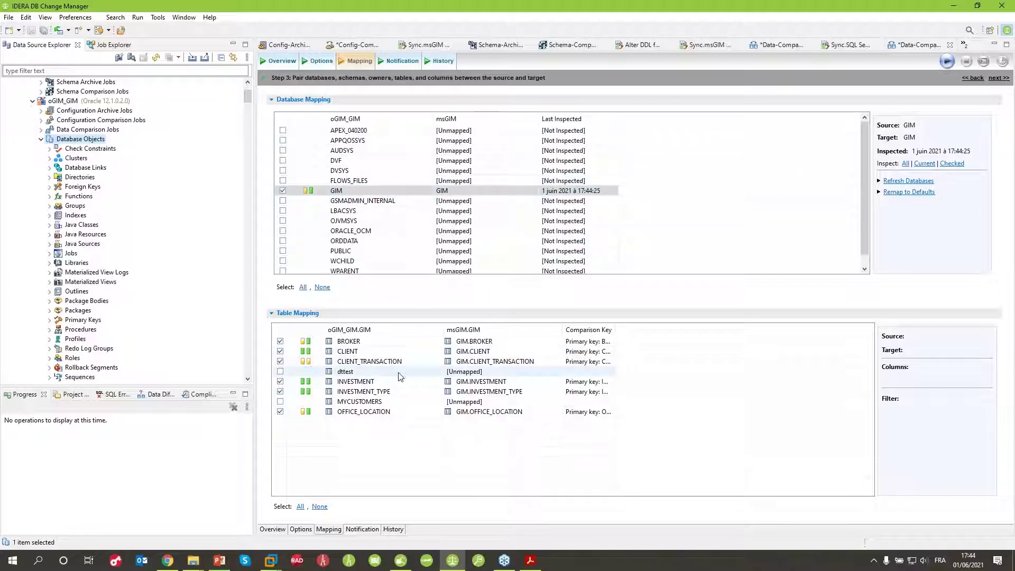
Open the column mapping of the CLIENT_TRANSACTION table and examine its unmapped date columns.
mouse_move(310, 364)
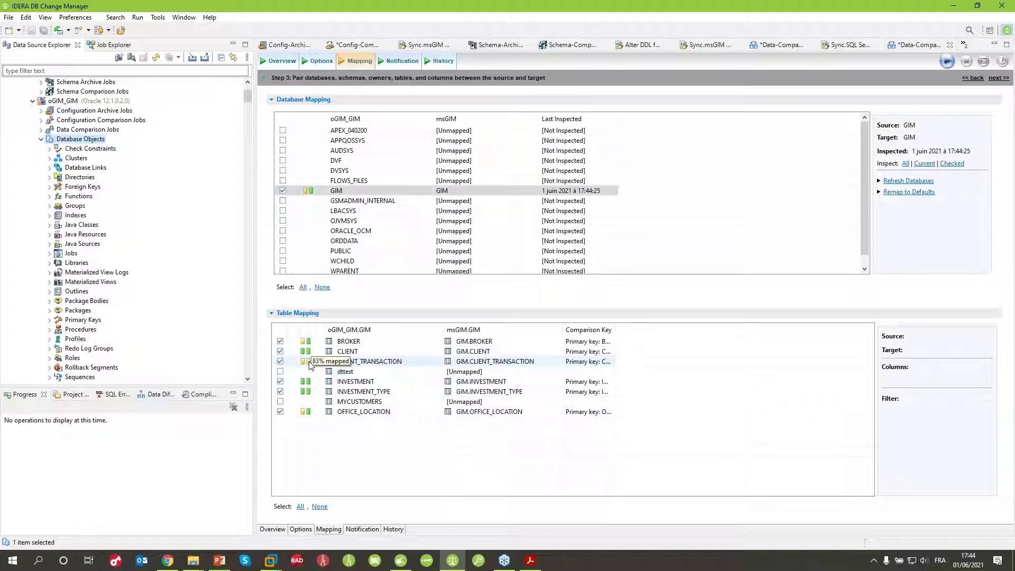
left_click(389, 362)
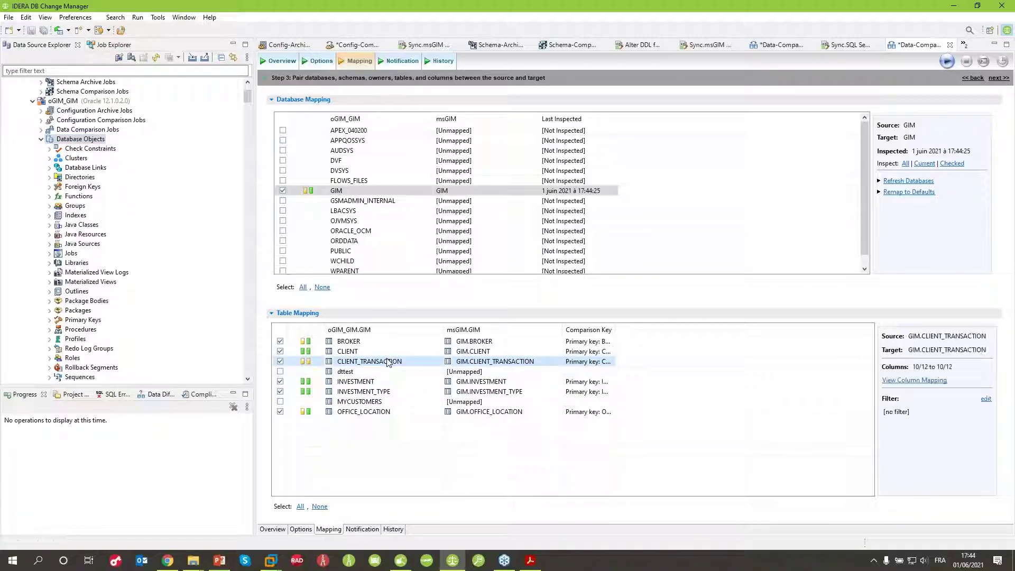
double_click(388, 362)
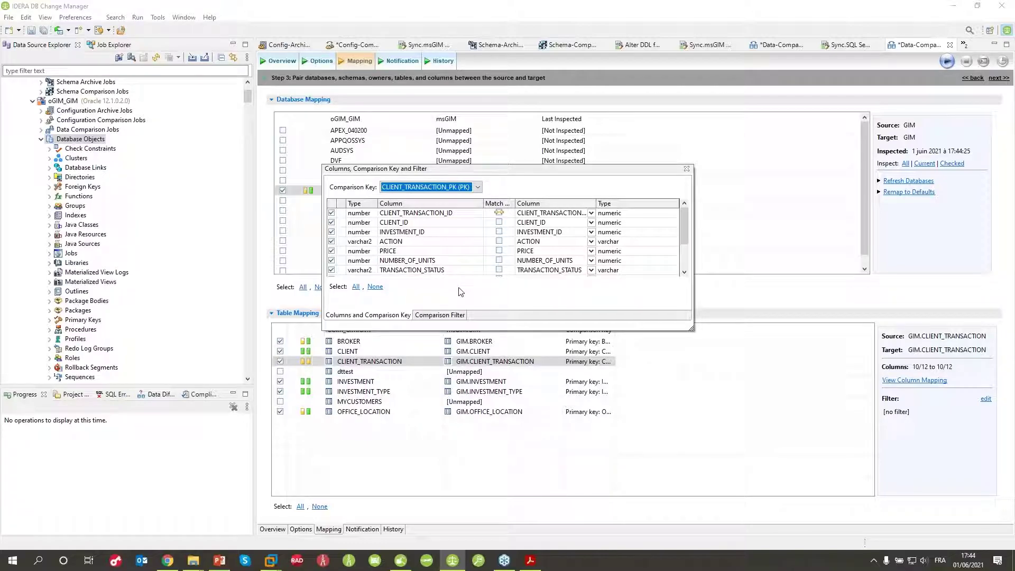
left_click_drag(687, 226, 685, 249)
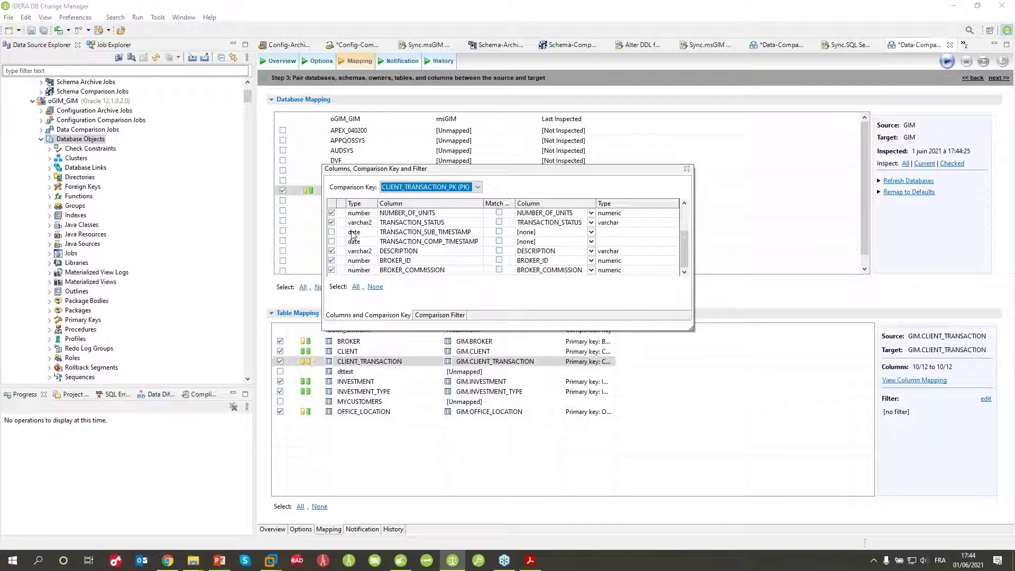
Try to map TRANSACTION_SUB_TIMESTAMP to the target column of the same name, and close the column mapping.
left_click(591, 233)
left_click(591, 234)
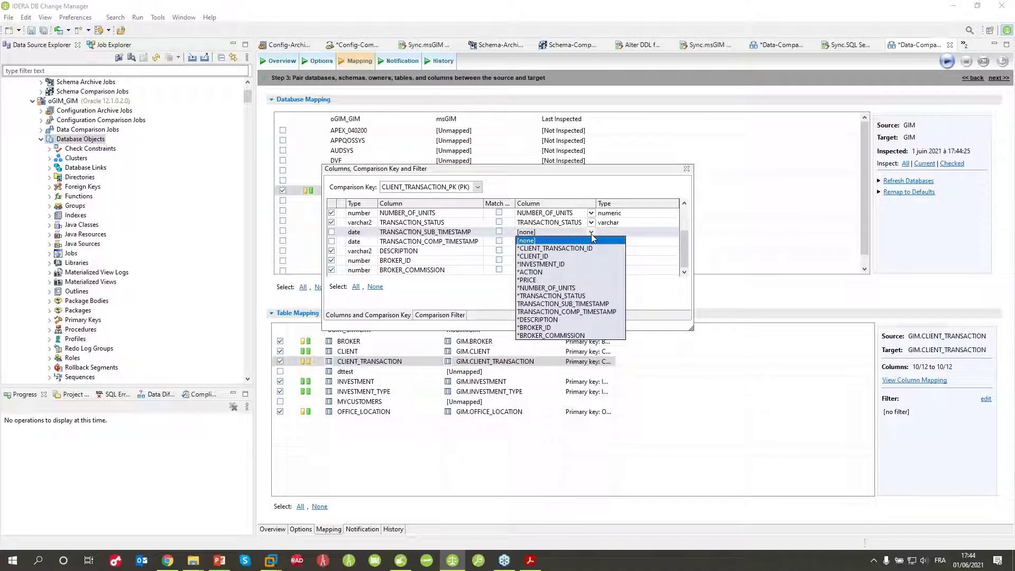
left_click(603, 304)
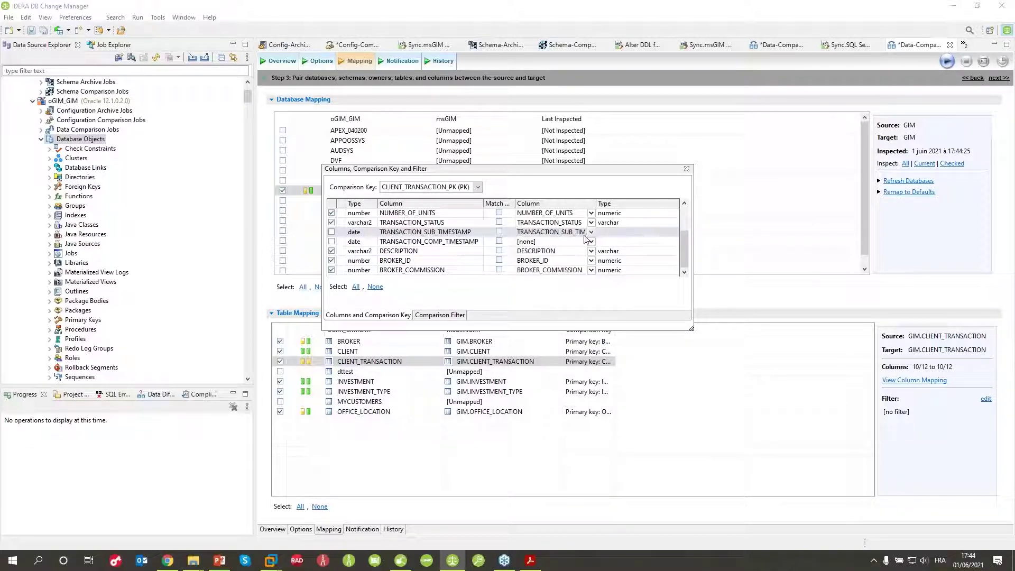
left_click(624, 240)
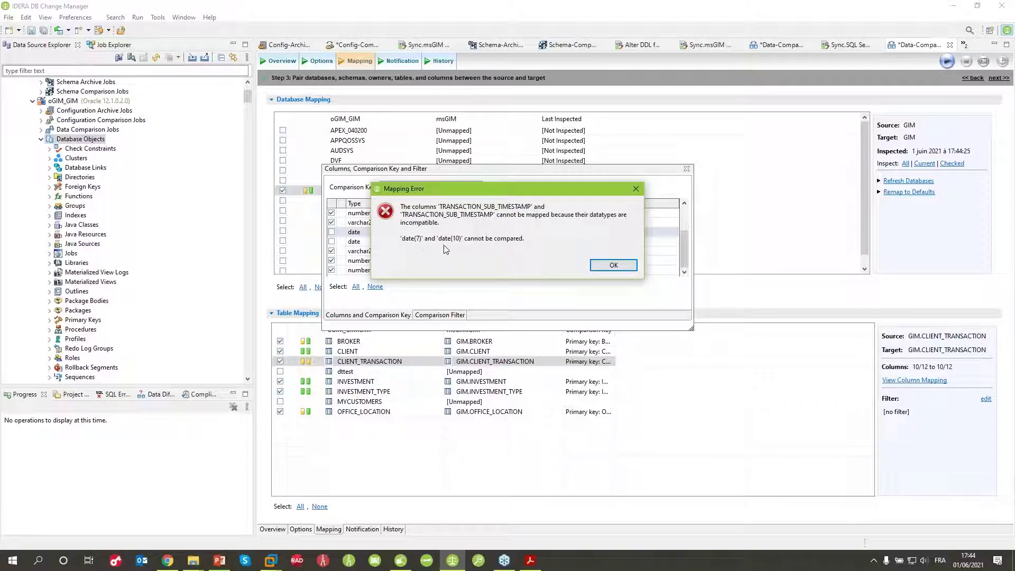
left_click(618, 266)
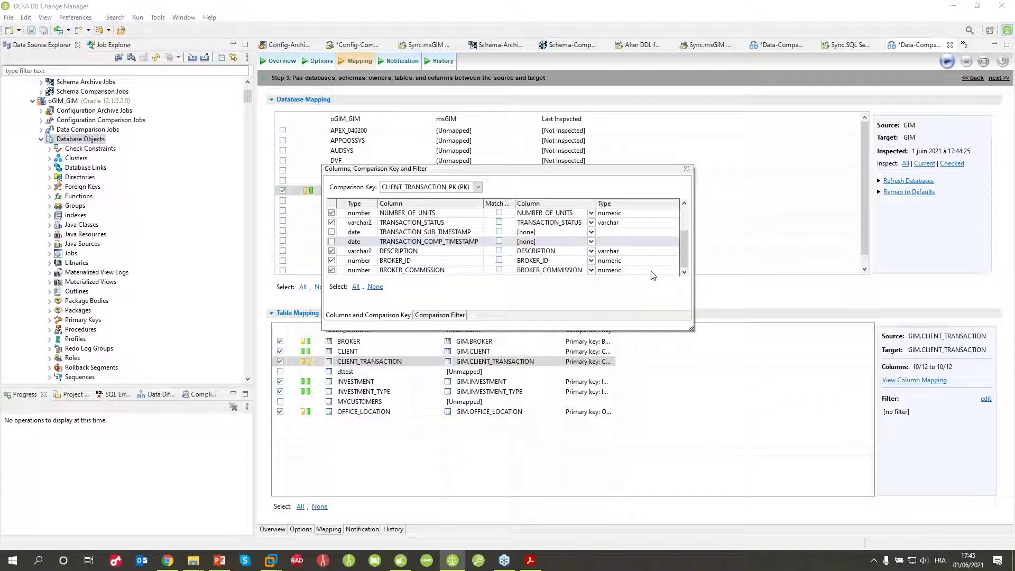
left_click(686, 168)
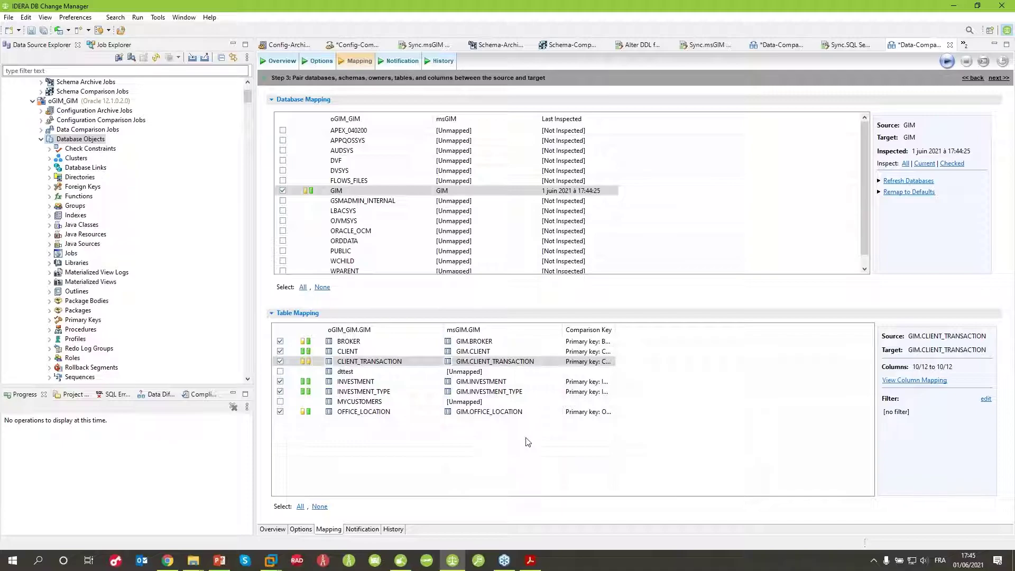
Examine the column mapping and comparison key of the CLIENT table, including its last columns, and close the mapping.
left_click(358, 351)
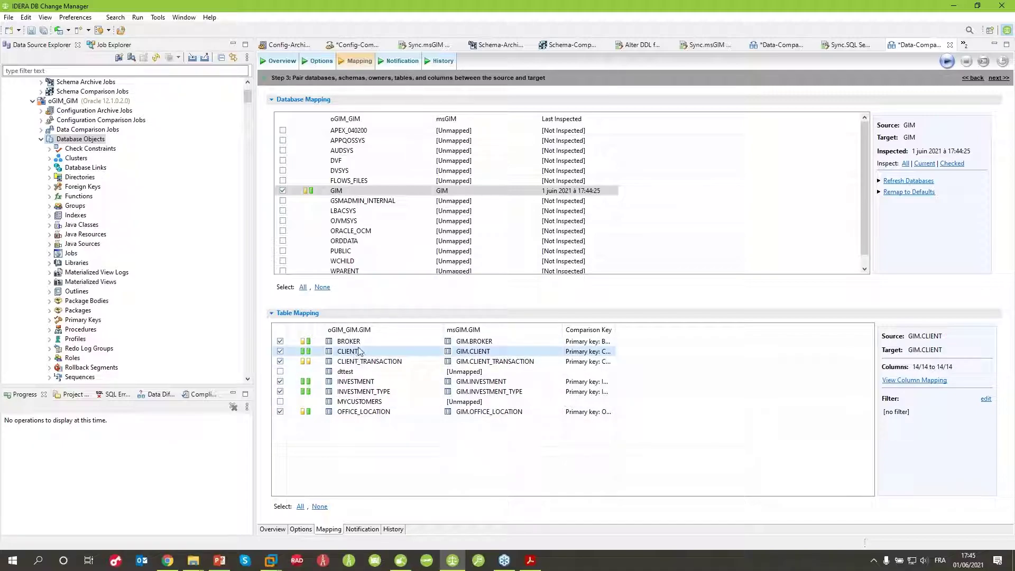
double_click(359, 351)
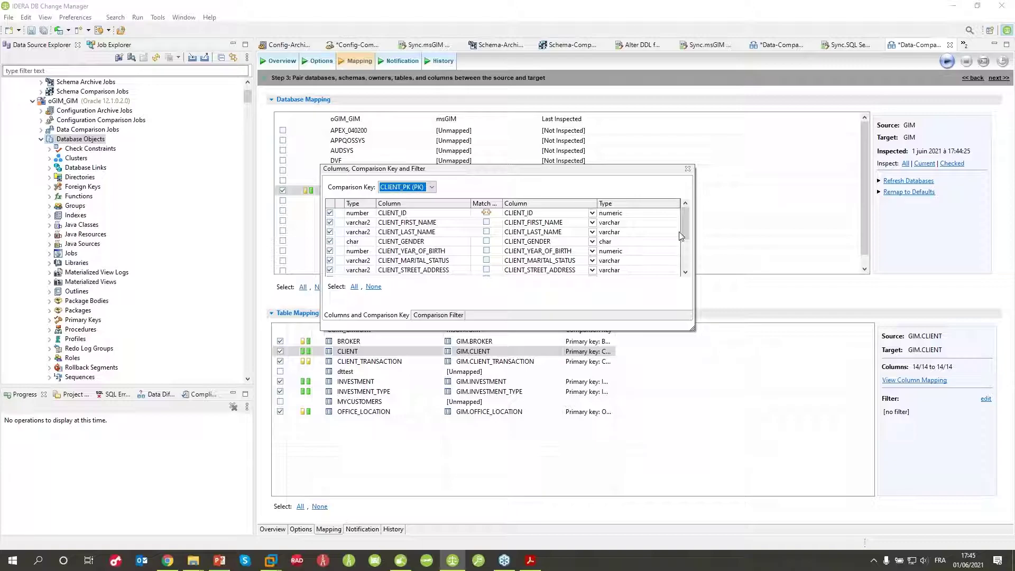
left_click_drag(686, 226, 686, 253)
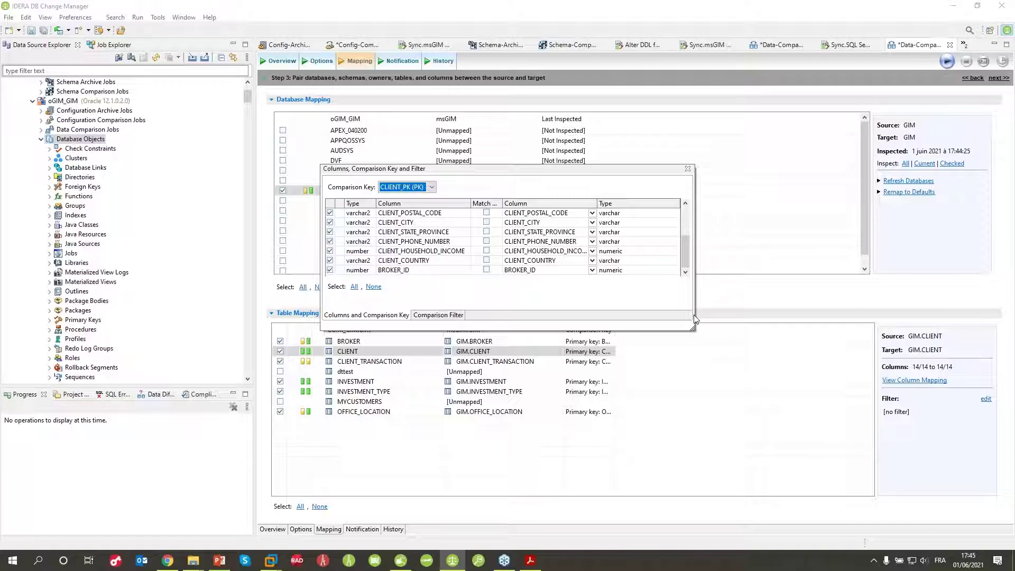
left_click(687, 169)
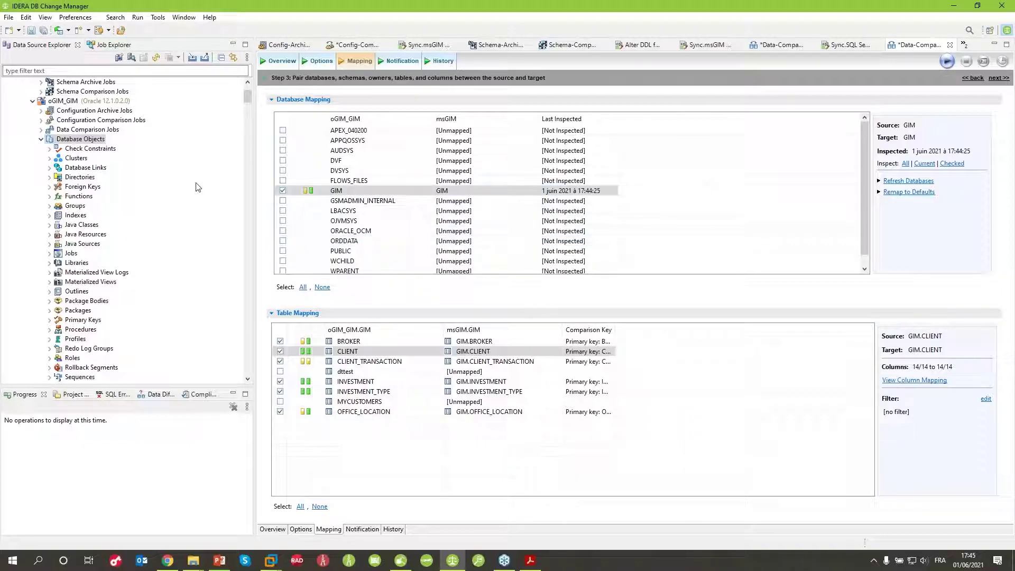
Save the data comparison job, and view its command line script generation settings without generating a script.
left_click(158, 18)
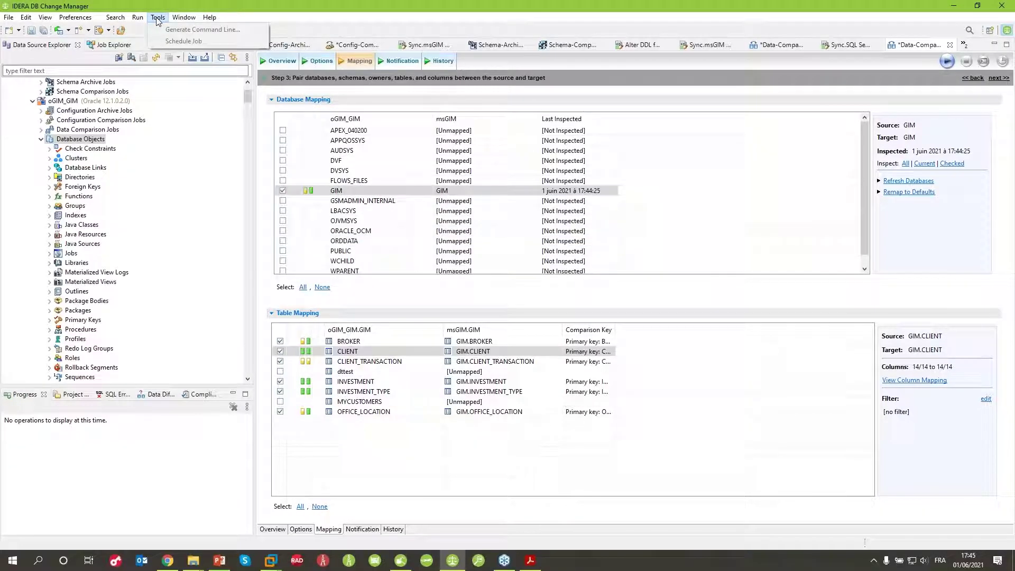
left_click(157, 21)
left_click(31, 31)
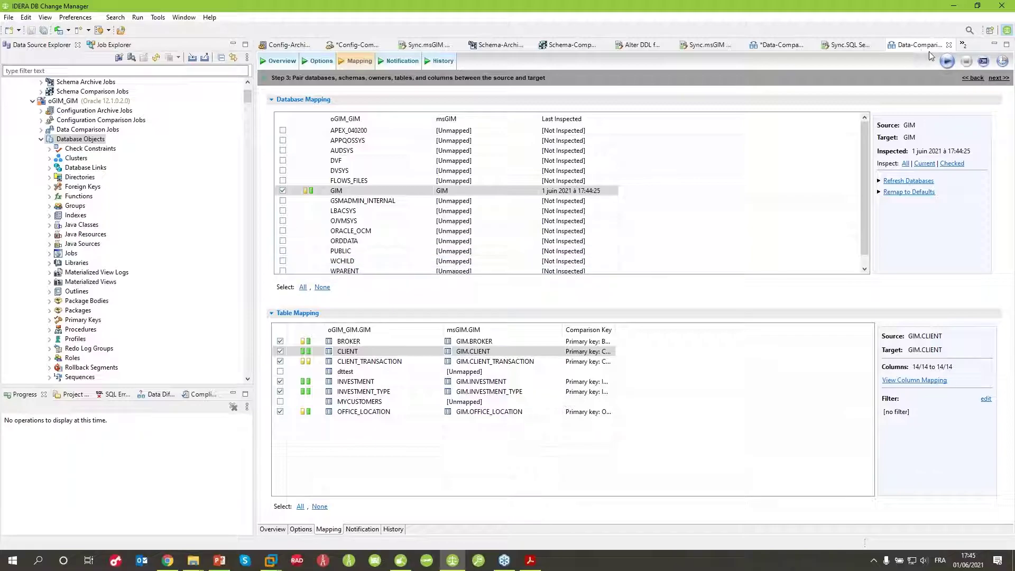
left_click(983, 62)
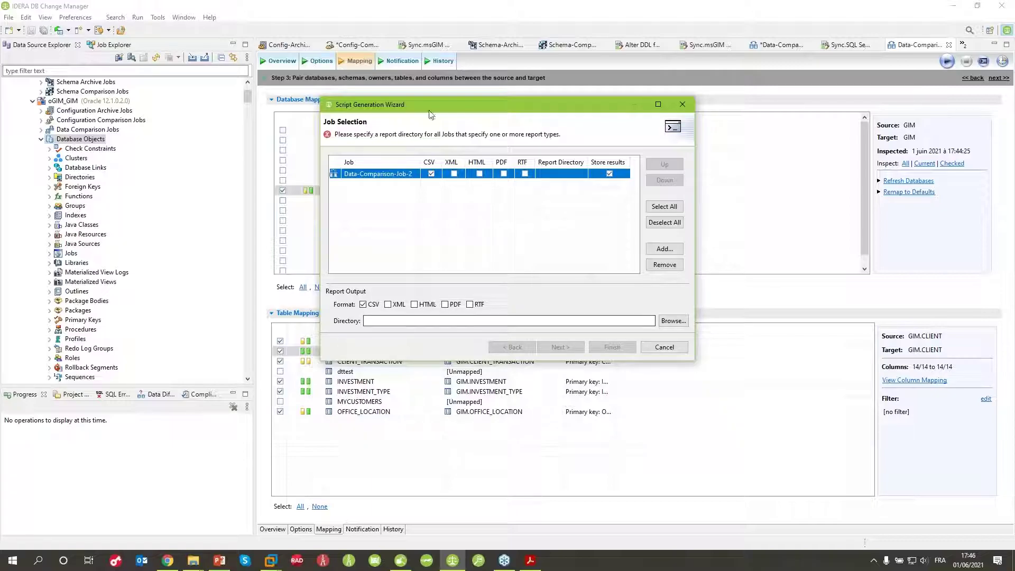
left_click(655, 346)
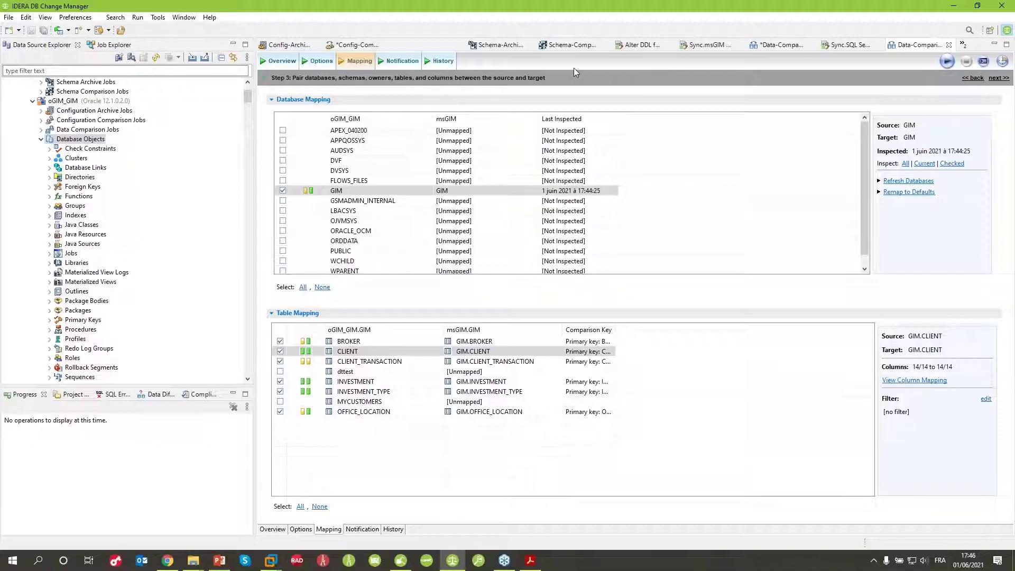
Open the DB Change Manager Welcome Dialog and view the getting-started tasks offered for Schema Objects.
left_click(183, 18)
mouse_move(149, 21)
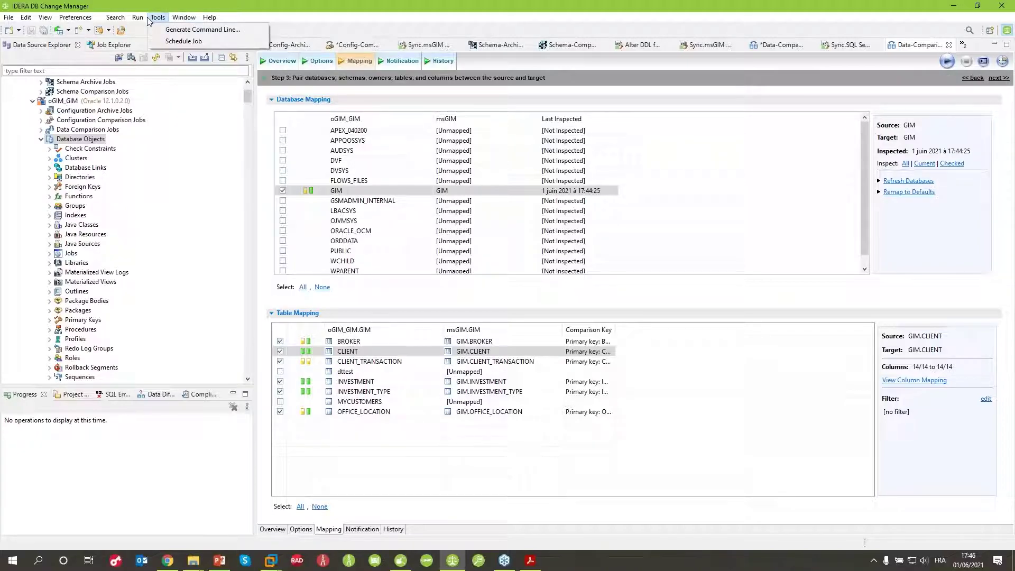
mouse_move(112, 20)
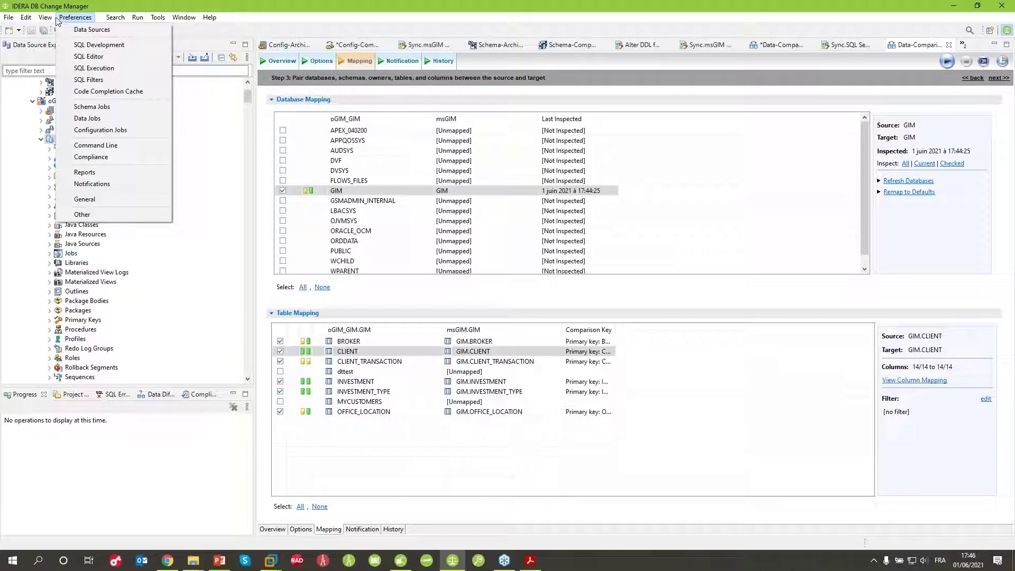
mouse_move(42, 20)
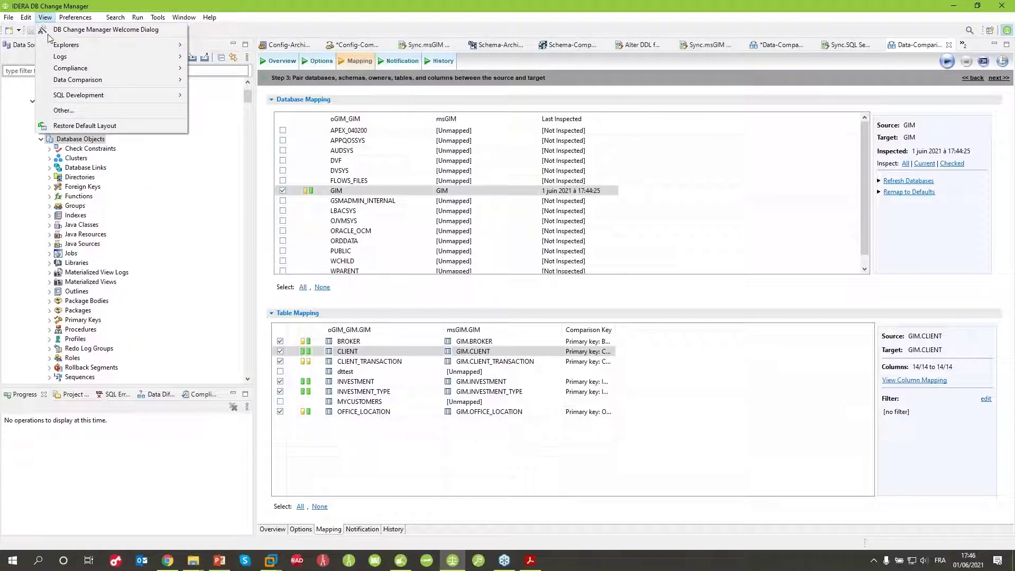
key("Escape")
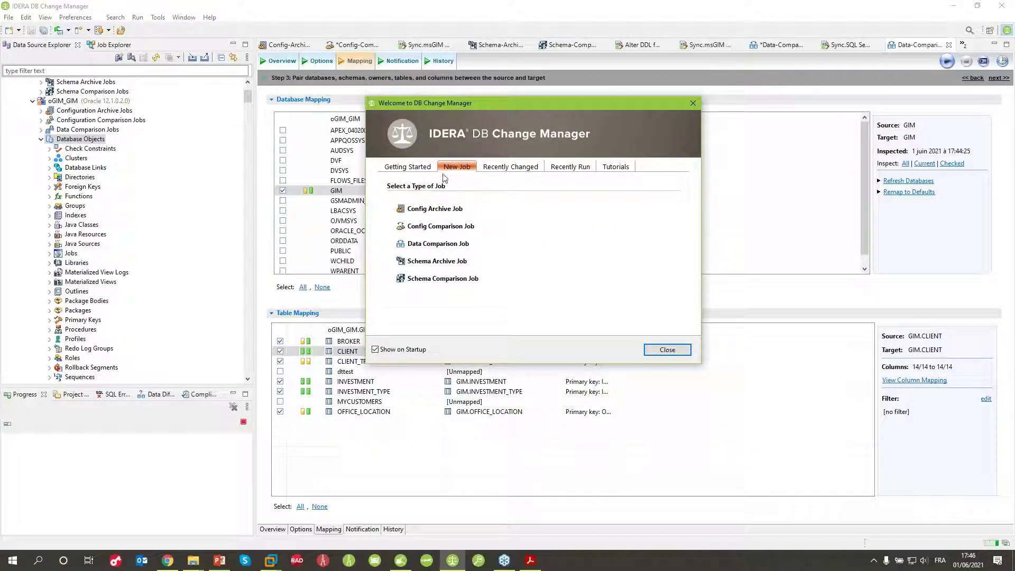
left_click(423, 168)
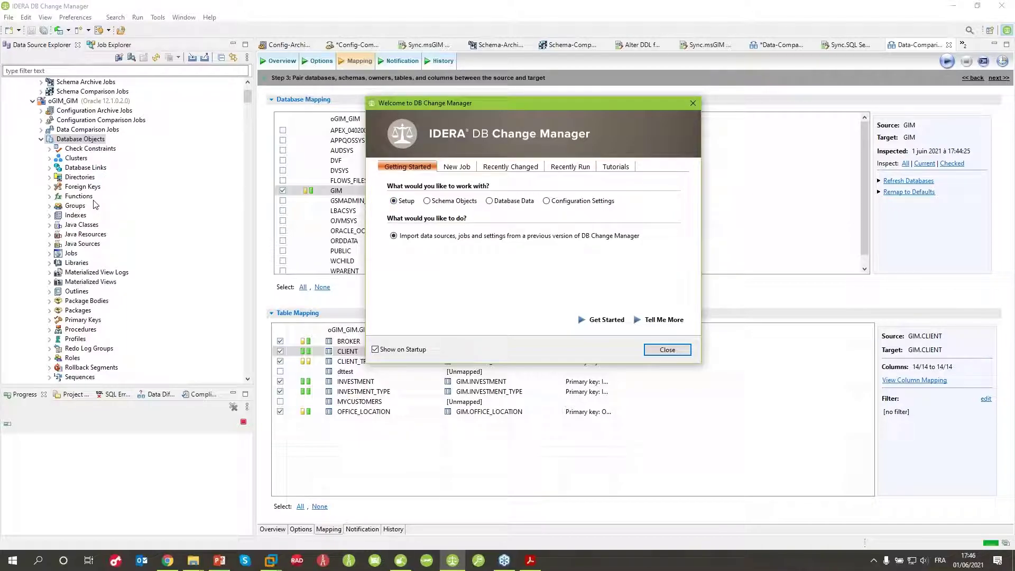
left_click(452, 205)
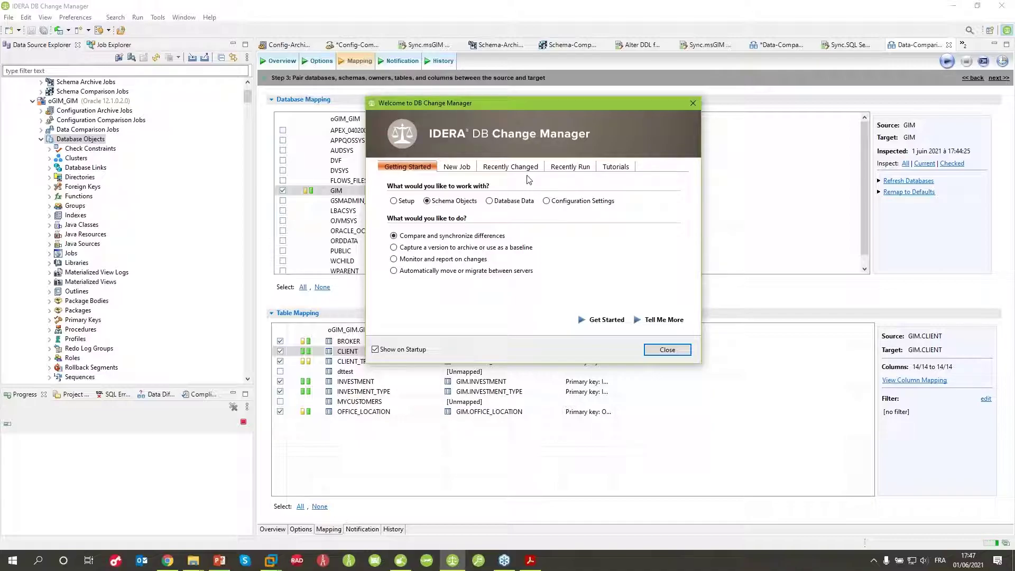
Look over the welcome dialog's new job types, recently changed jobs and tutorials, return to Getting Started, and close the dialog.
left_click(460, 168)
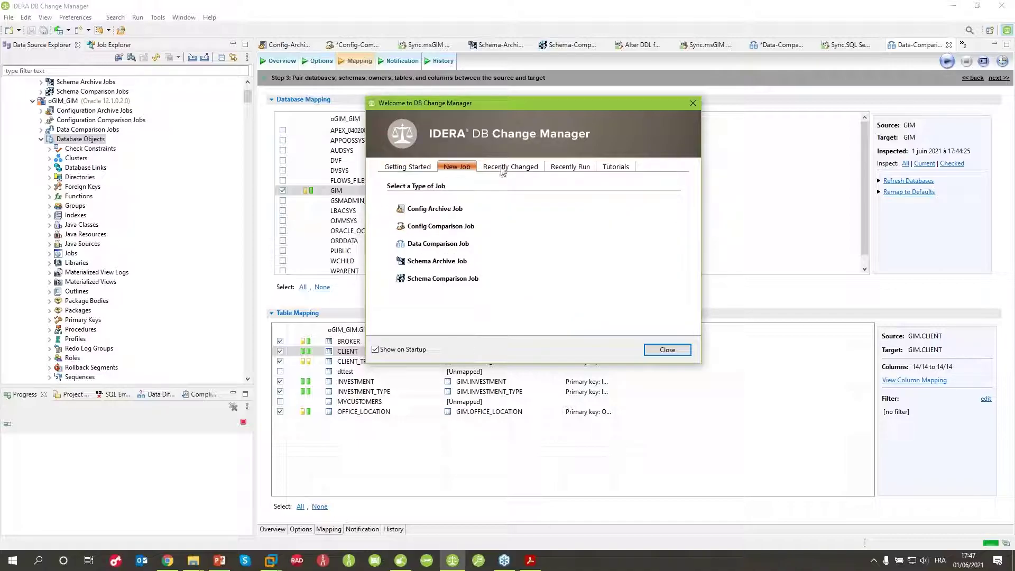
left_click(512, 170)
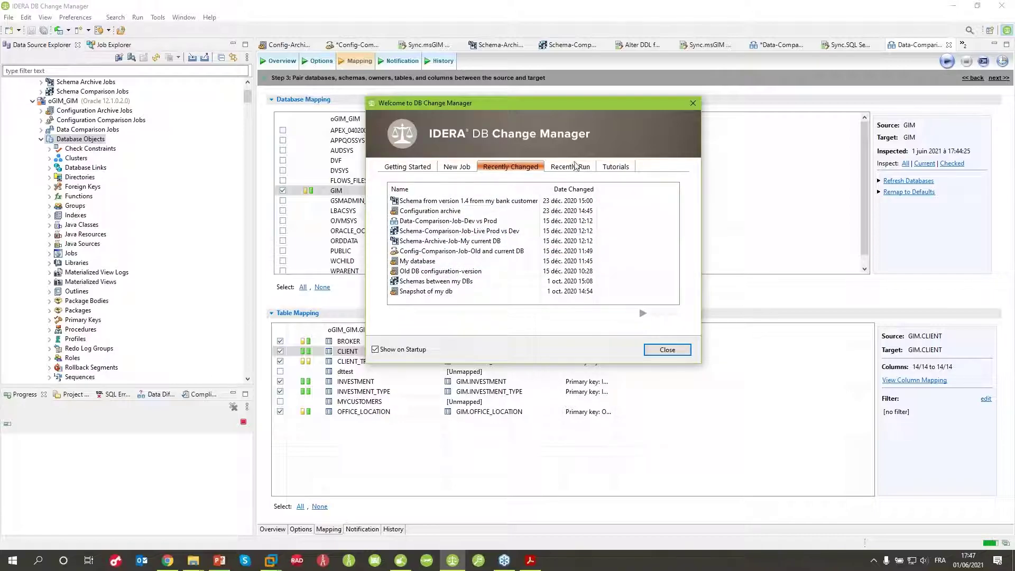
left_click(617, 168)
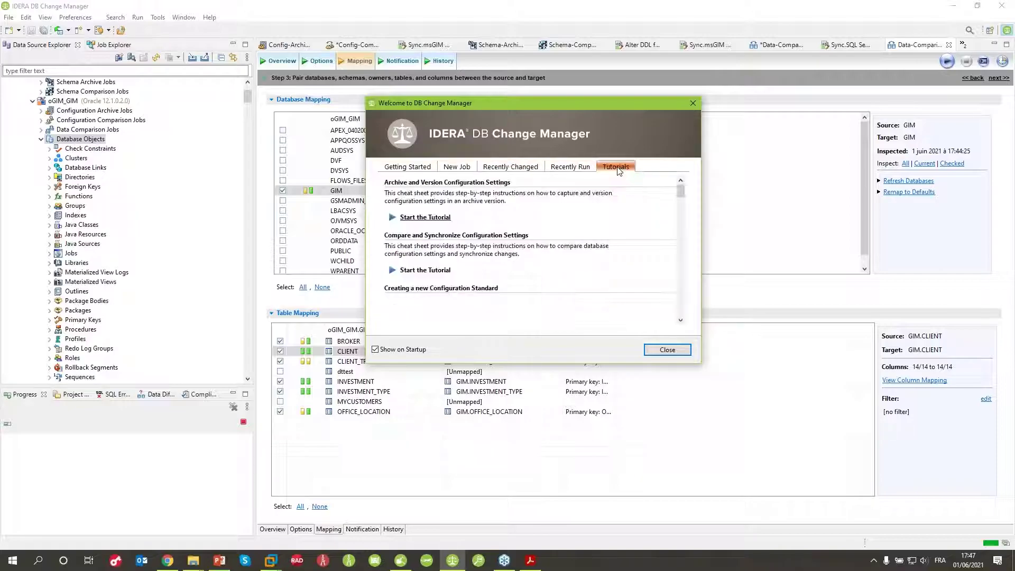
scroll(563, 280, "down", 4)
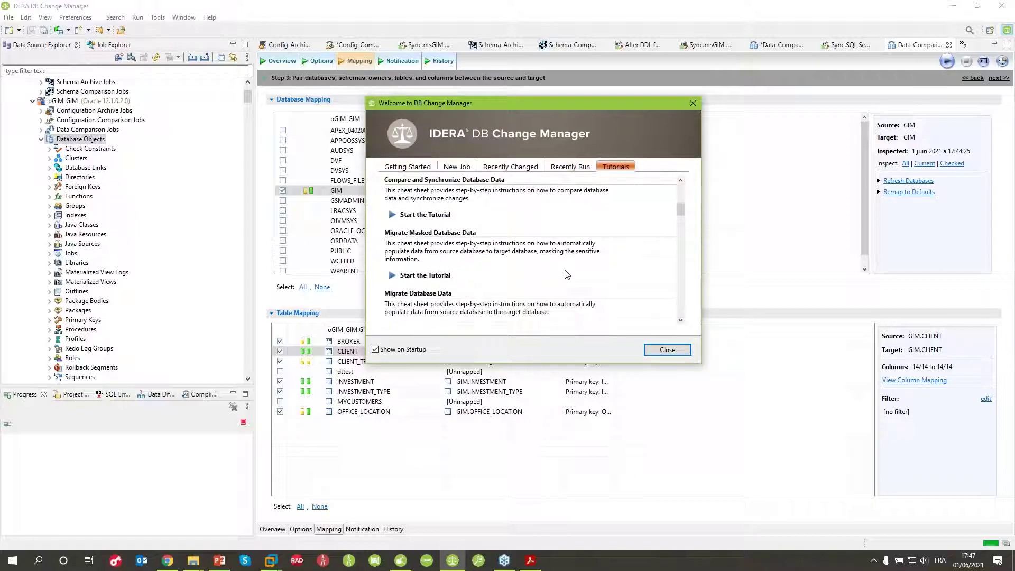
scroll(566, 274, "down", 5)
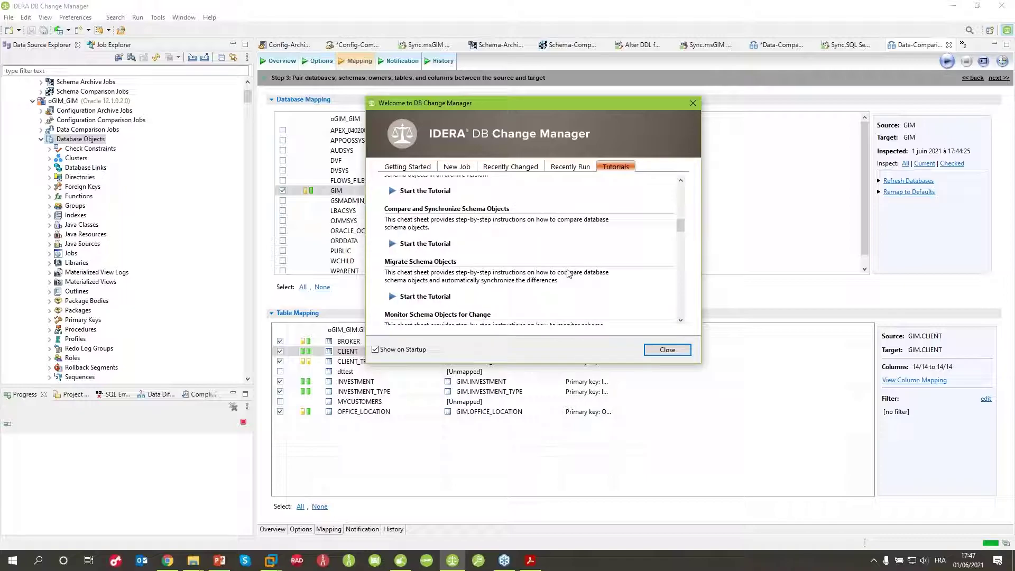
scroll(568, 274, "down", 10)
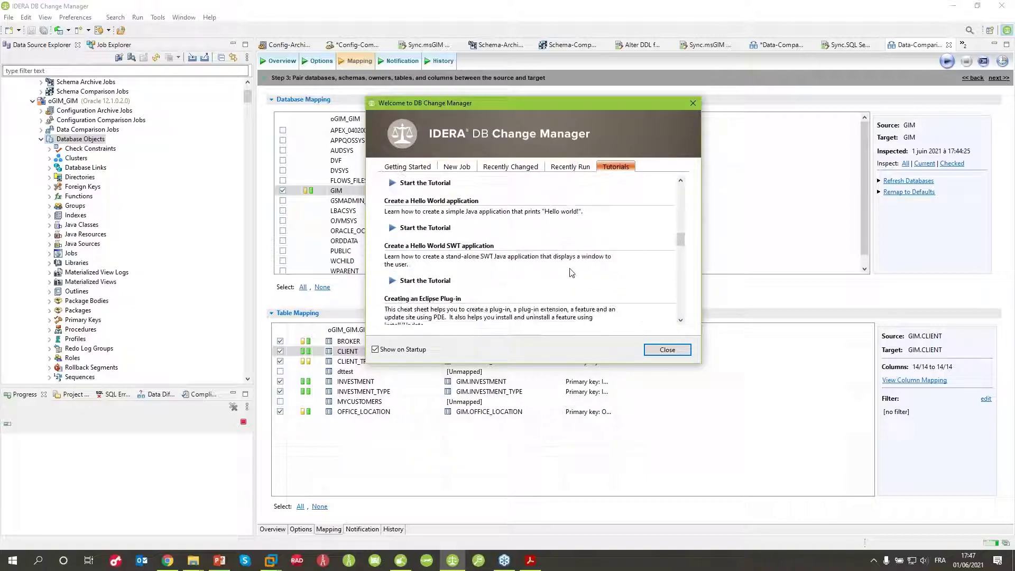
scroll(573, 272, "down", 5)
scroll(571, 259, "up", 2)
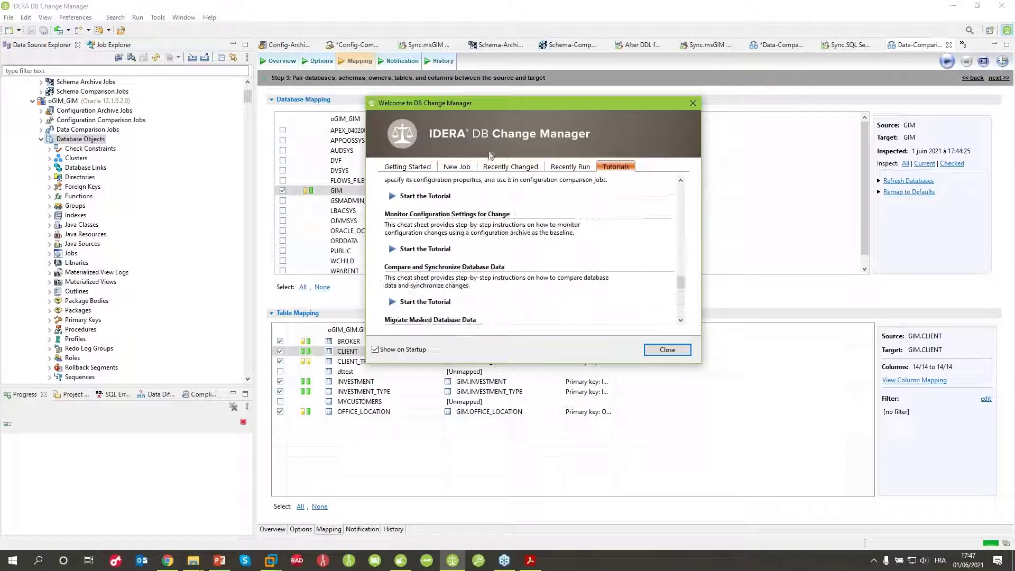
left_click(406, 168)
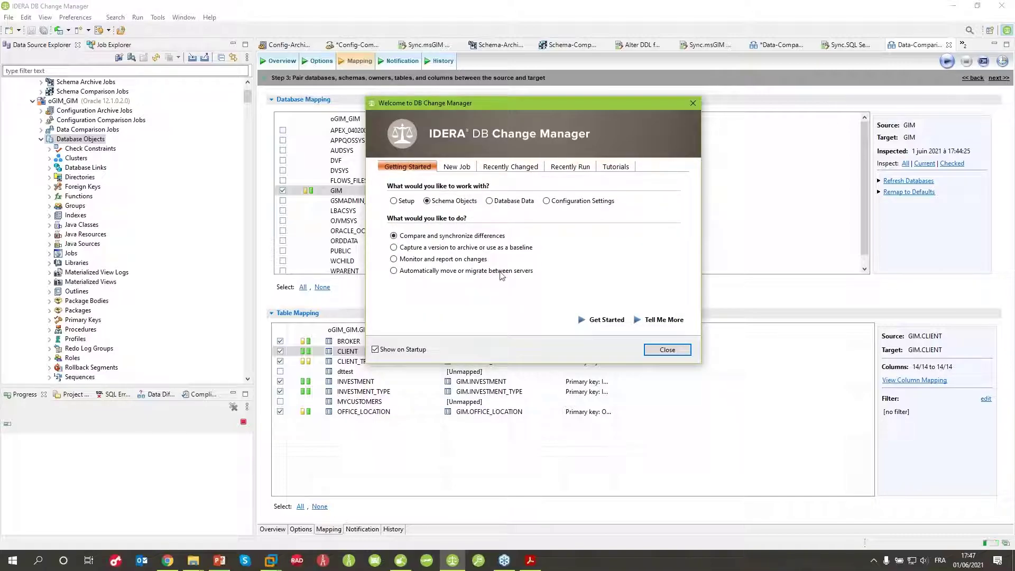
left_click(689, 349)
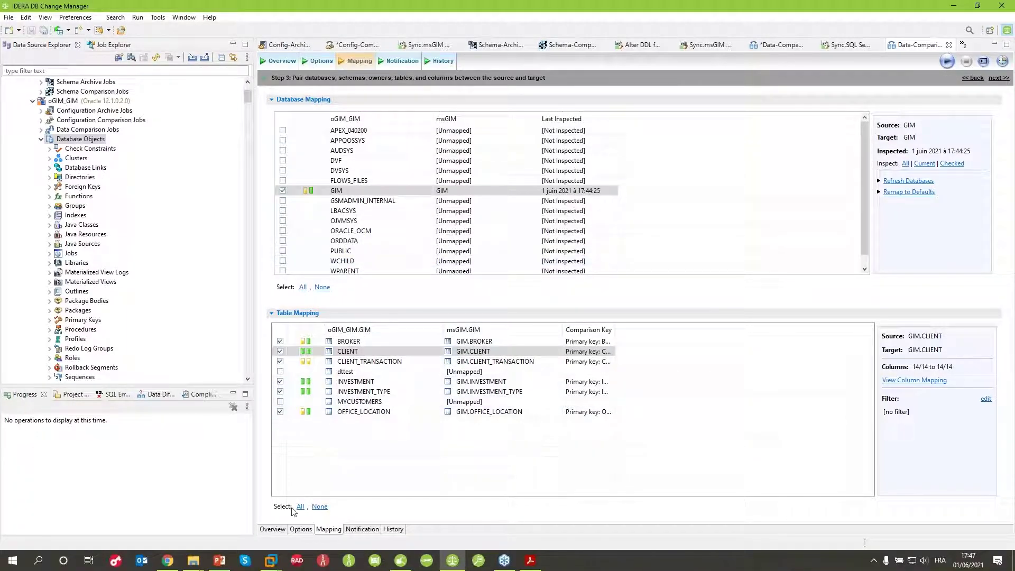
View the overview of Data-Comparison-Job-2 with its comparison source and target.
left_click(272, 530)
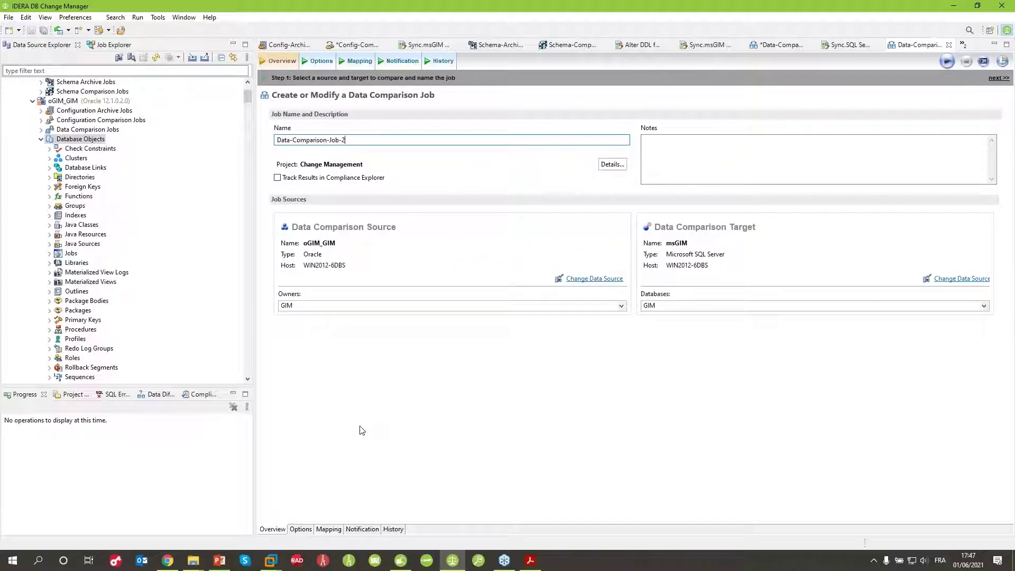
left_click(504, 560)
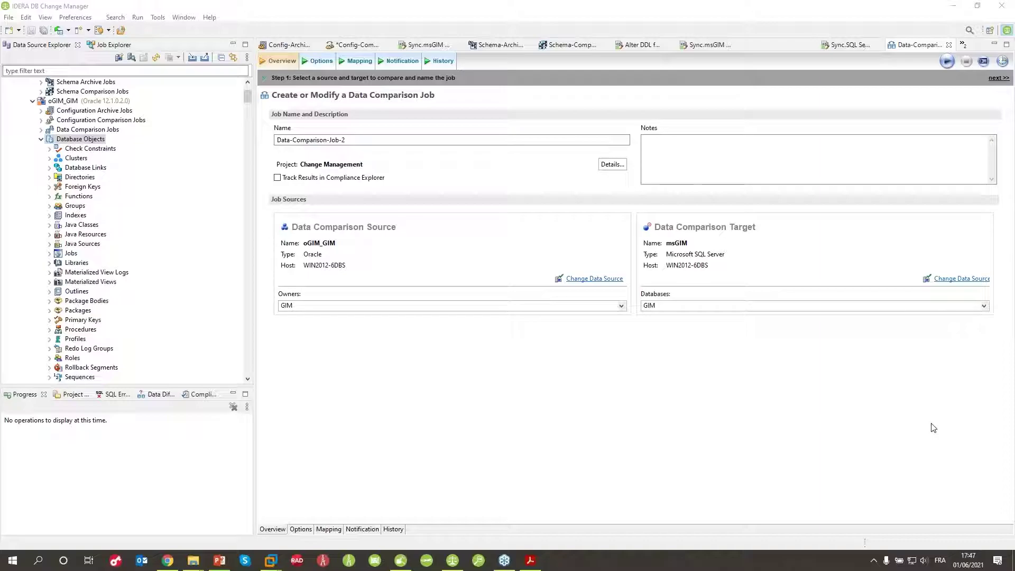
left_click(589, 429)
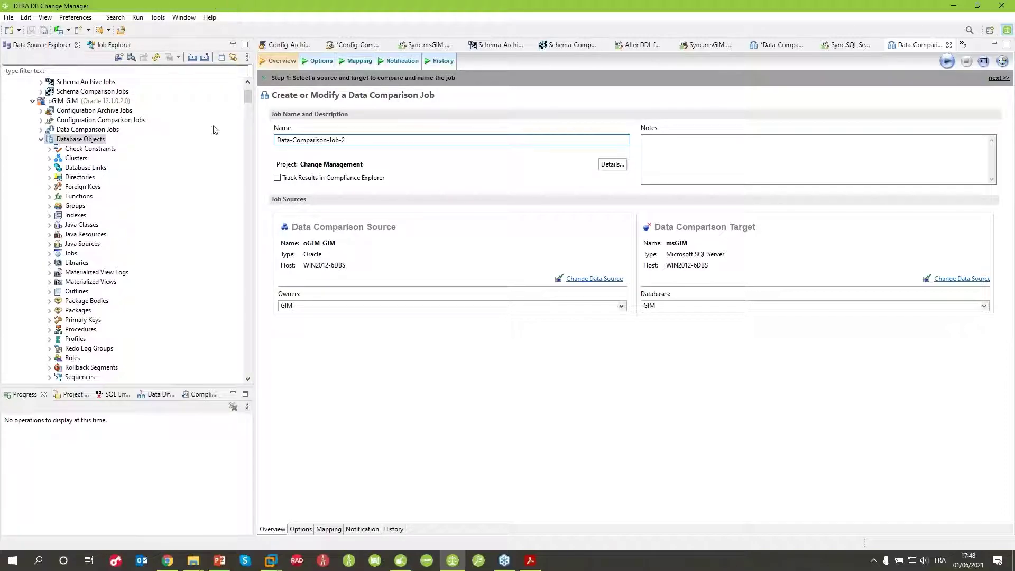
Switch to Chrome and review the overview of features, pricing and demo offers on IDERA's DB Change Manager product page.
left_click(168, 560)
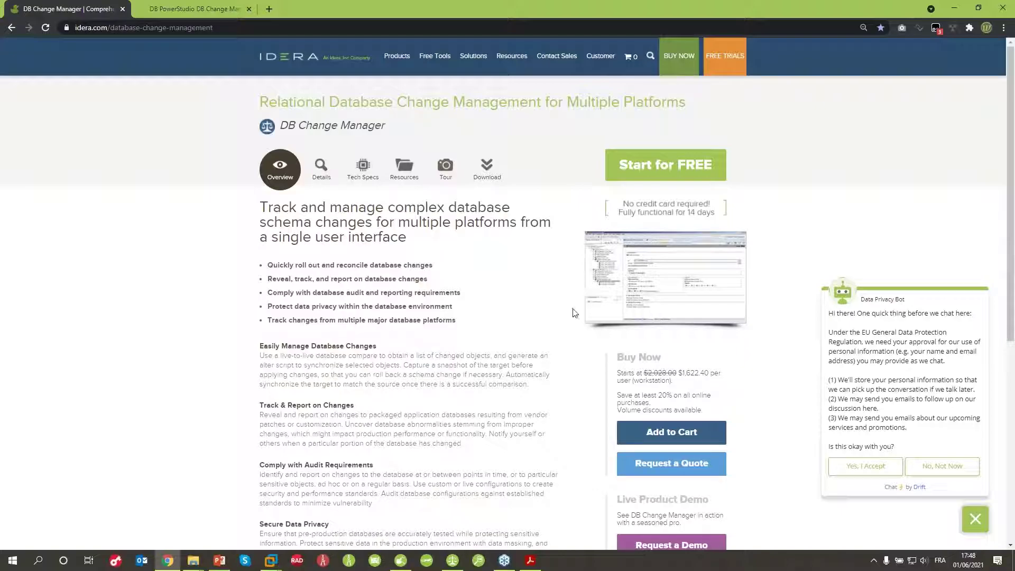
scroll(443, 402, "down", 3)
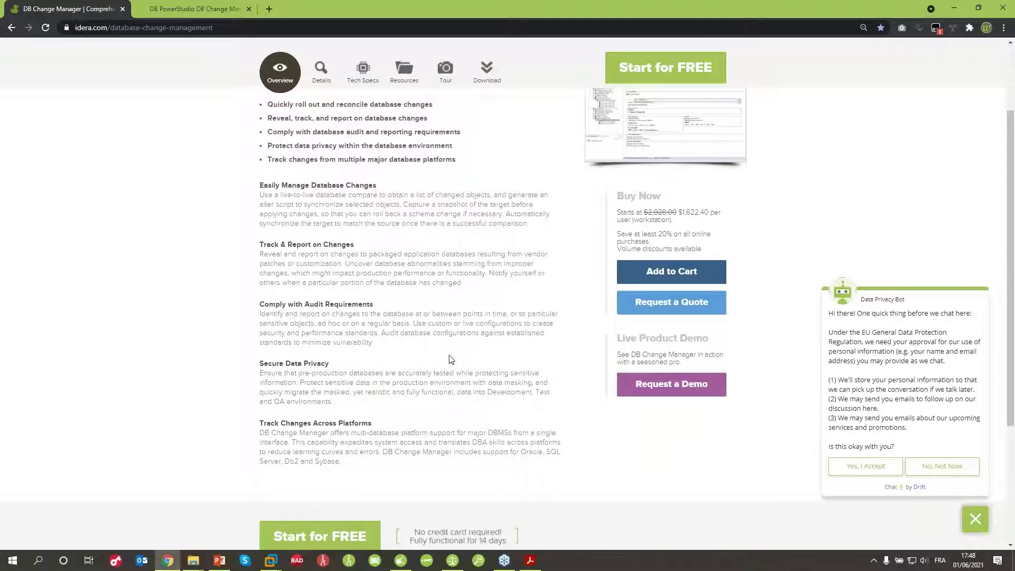
scroll(451, 360, "up", 3)
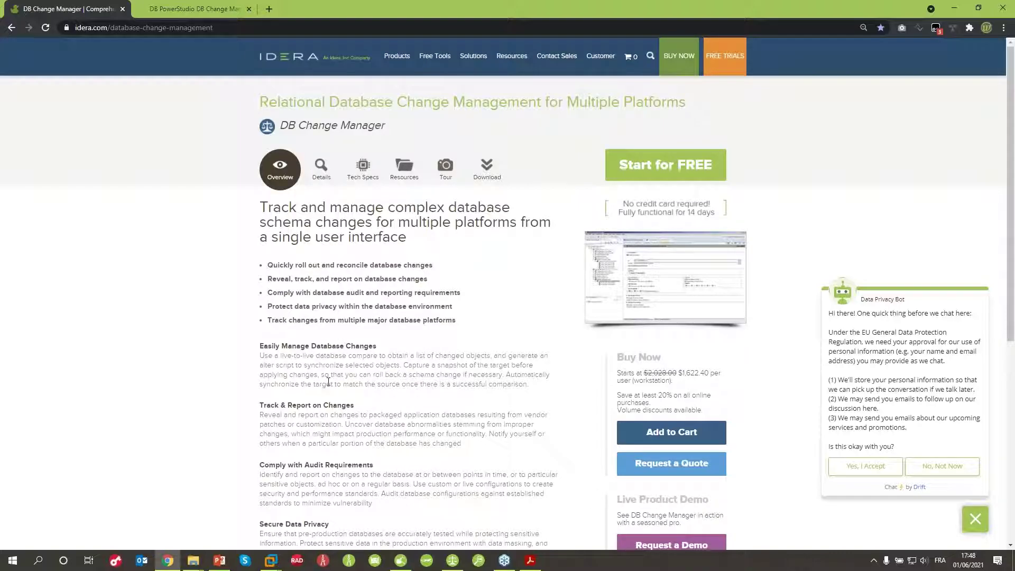
scroll(328, 382, "down", 4)
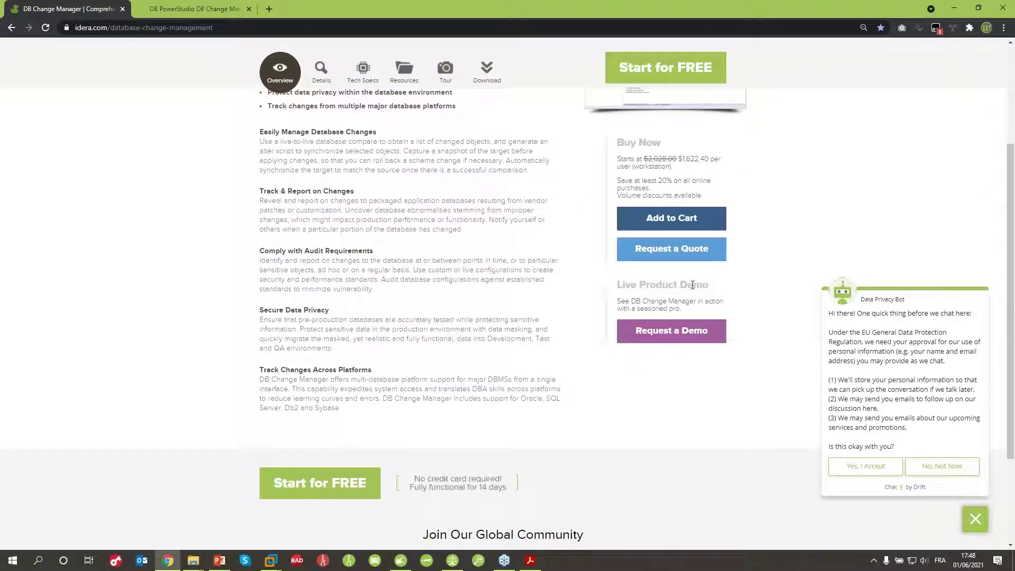